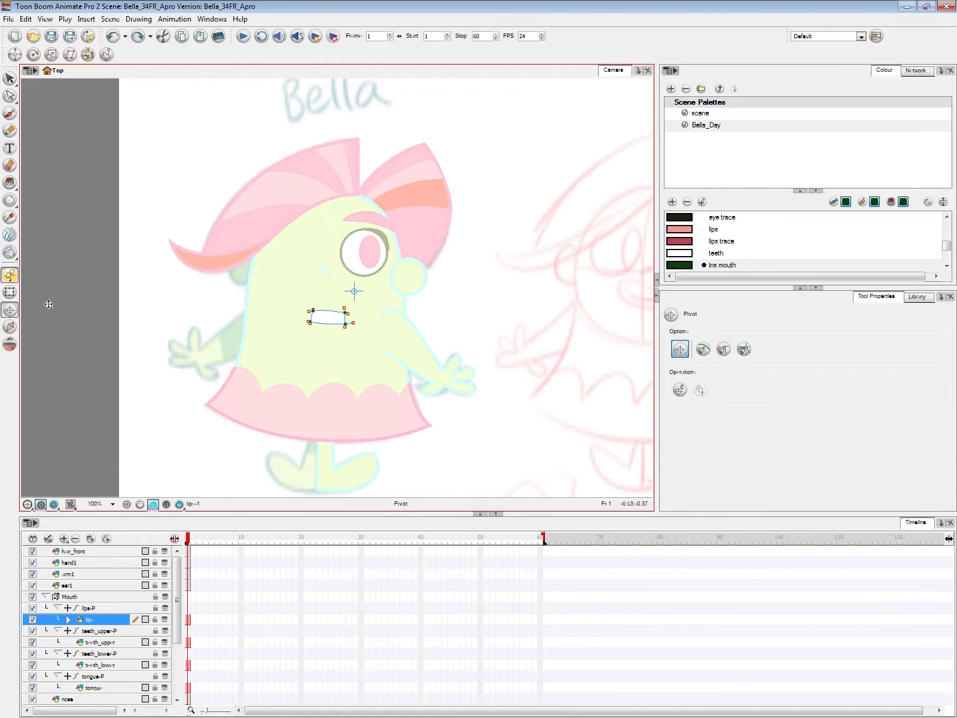
Step: Reposition the pivot of the lips drawing to the centre of the upper lip
click(127, 504)
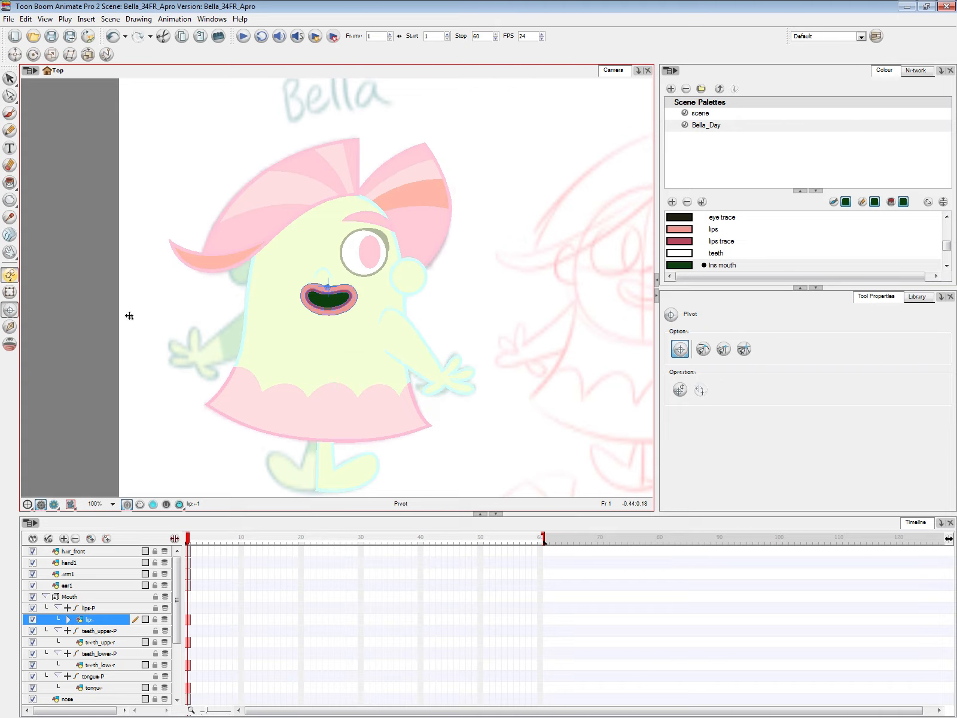
click(10, 292)
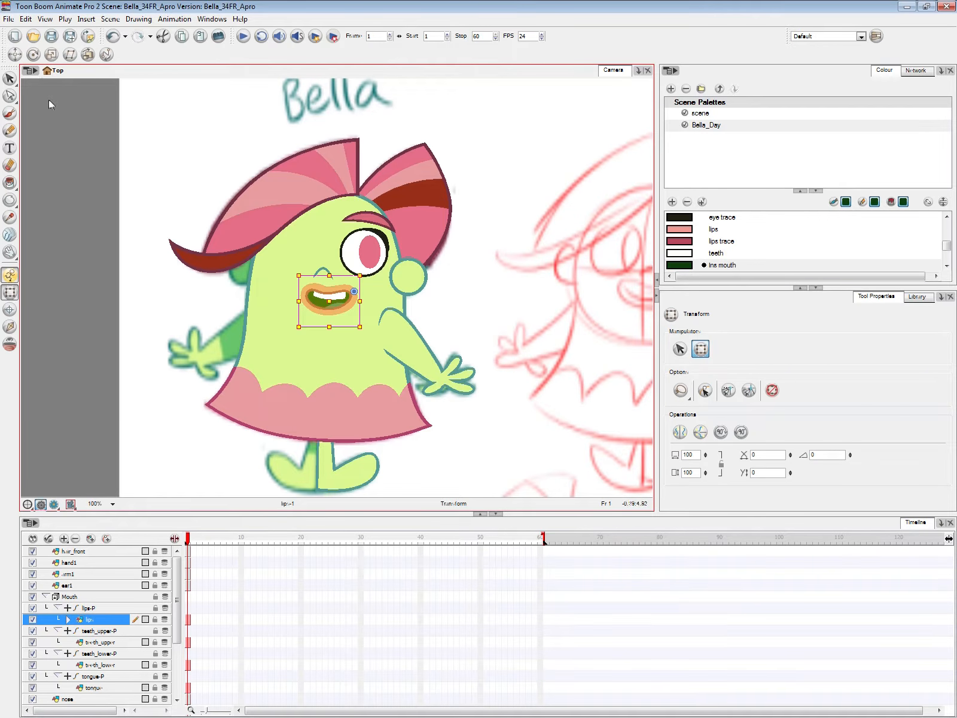
click(33, 54)
click(10, 292)
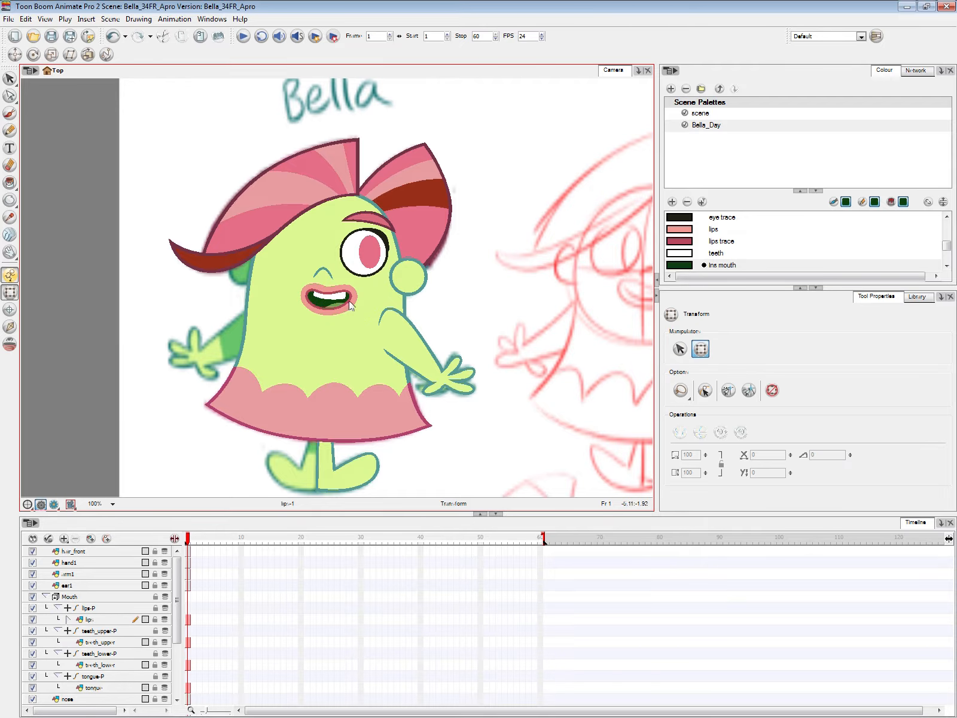
click(33, 54)
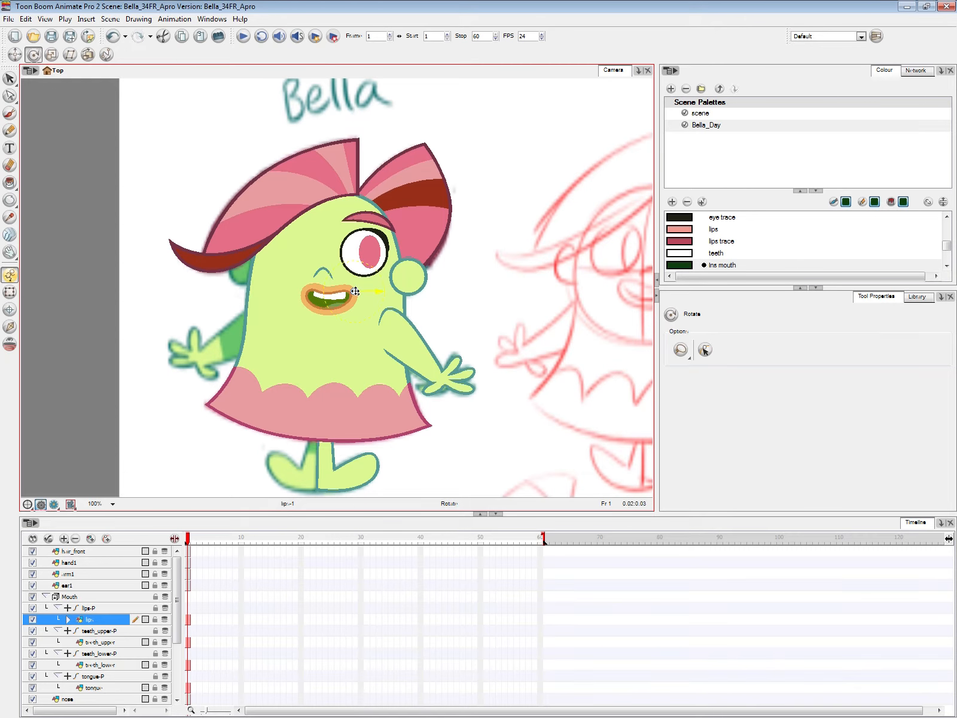
click(9, 293)
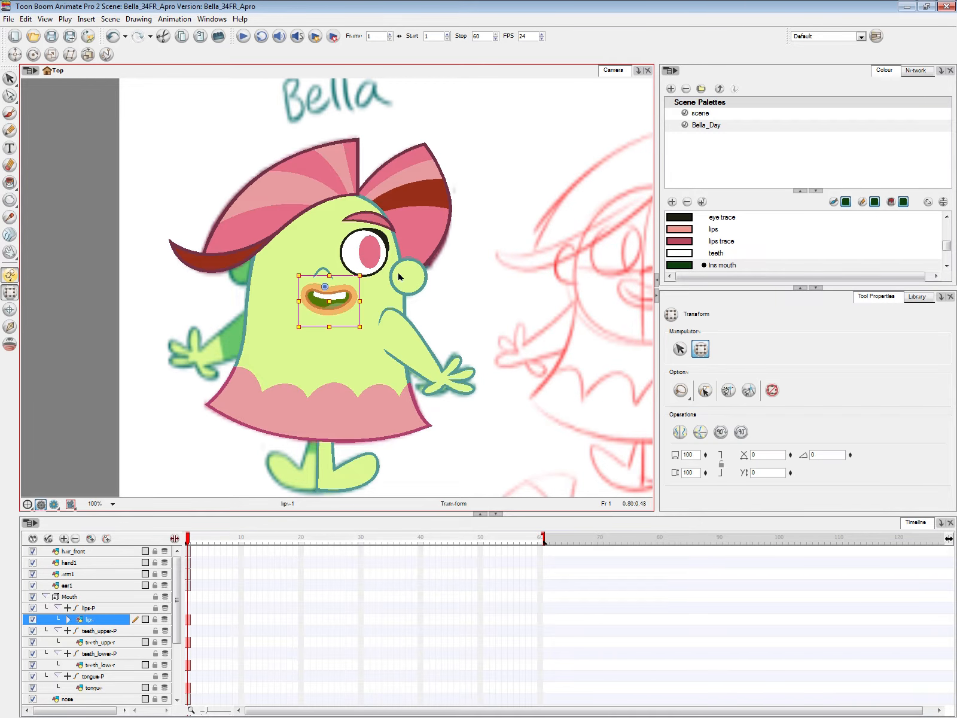
Step: Locate the dress drawing in the network and move the ColourOverride_2 node close to Cutter_2
click(56, 402)
click(365, 425)
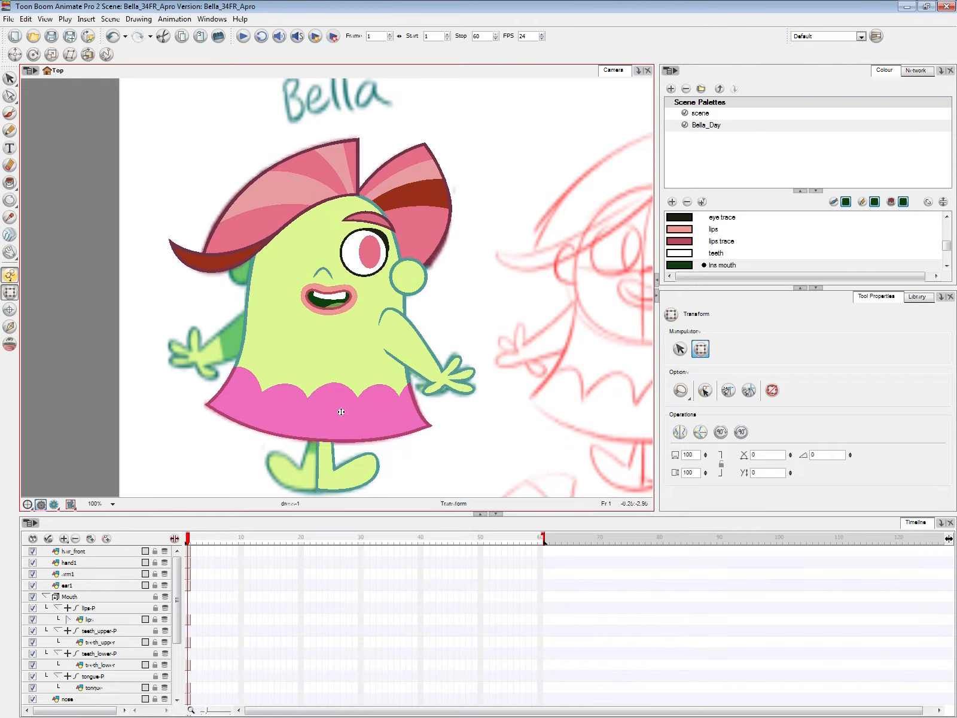
click(445, 438)
click(416, 427)
key(alt+Tab)
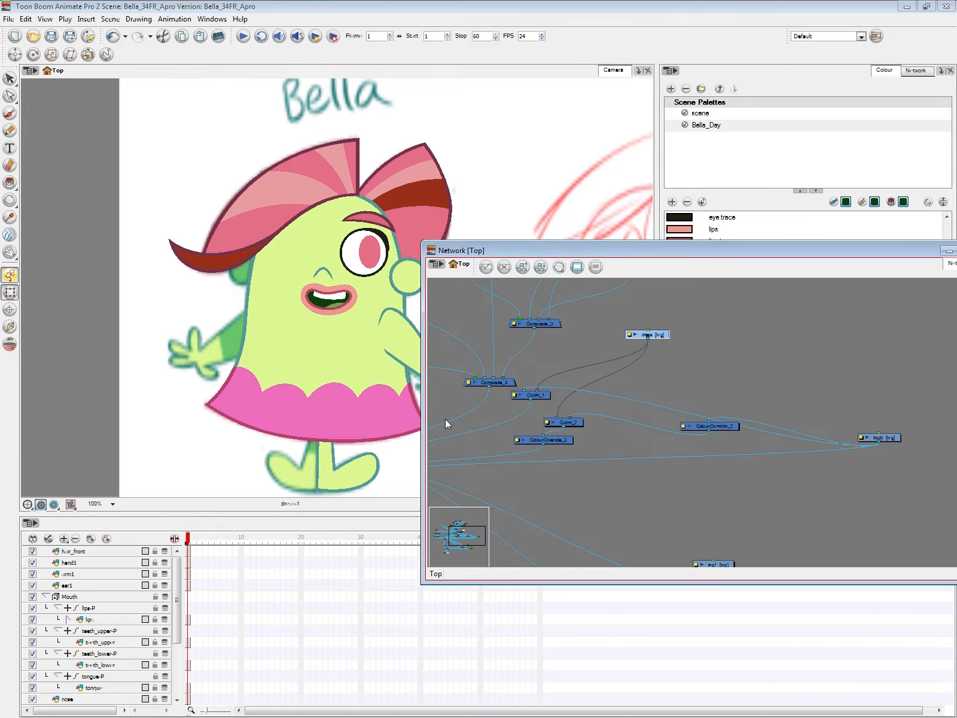
mouse_move(636, 428)
mouse_down()
mouse_move(679, 437)
mouse_move(615, 426)
mouse_move(638, 428)
mouse_move(633, 450)
mouse_up()
drag(800, 436, 697, 413)
drag(580, 485, 628, 475)
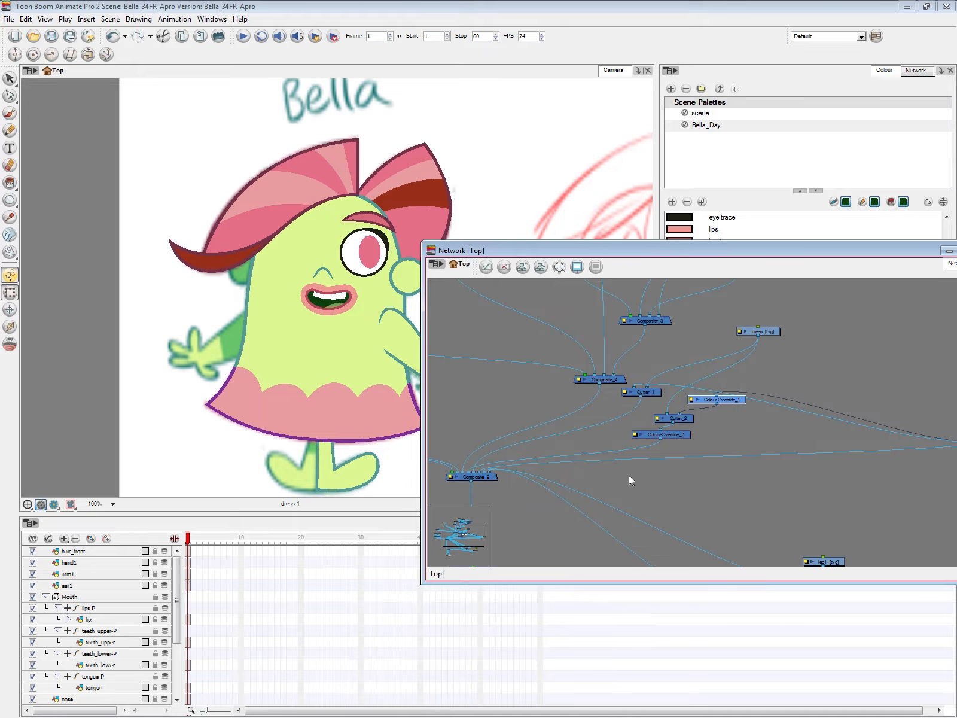
Step: Disconnect the ColourOverride_3 node from Composite_2
drag(684, 436, 478, 471)
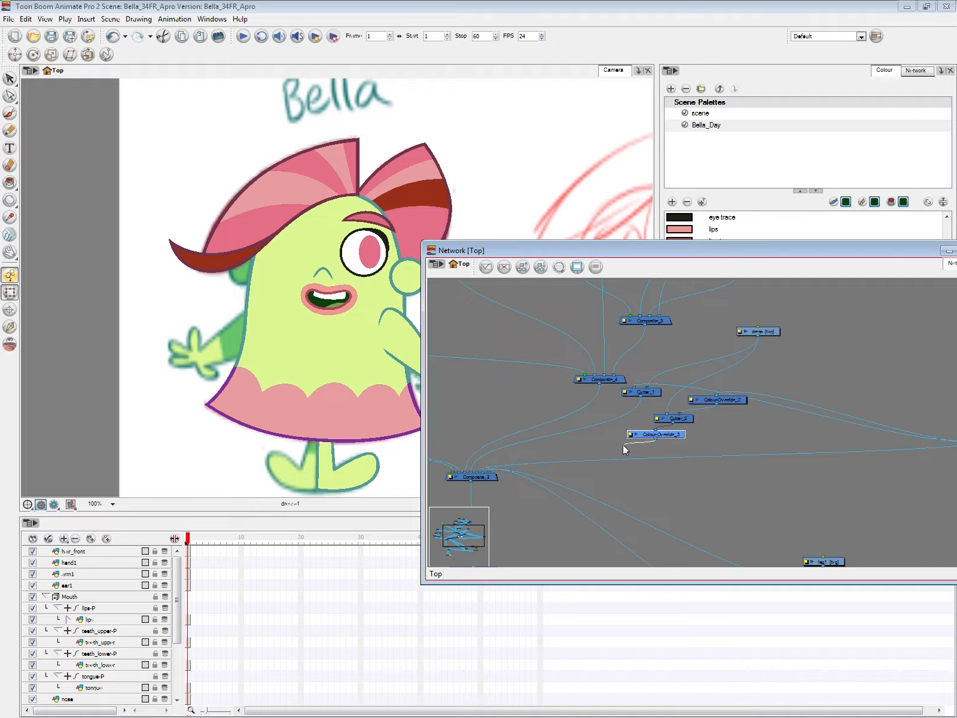
click(711, 478)
drag(696, 469, 607, 484)
key(2)
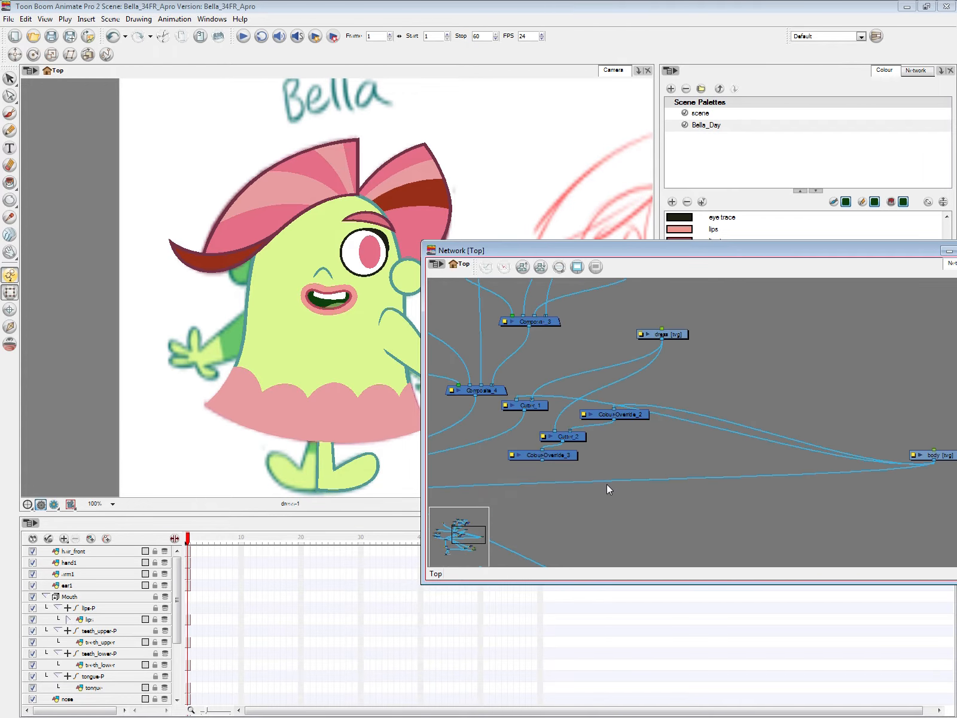
Step: Disconnect body from ColourOverride_2 and dress from Cutter_2, and bring the body and dress nodes closer to Cutter_1
drag(637, 415, 764, 457)
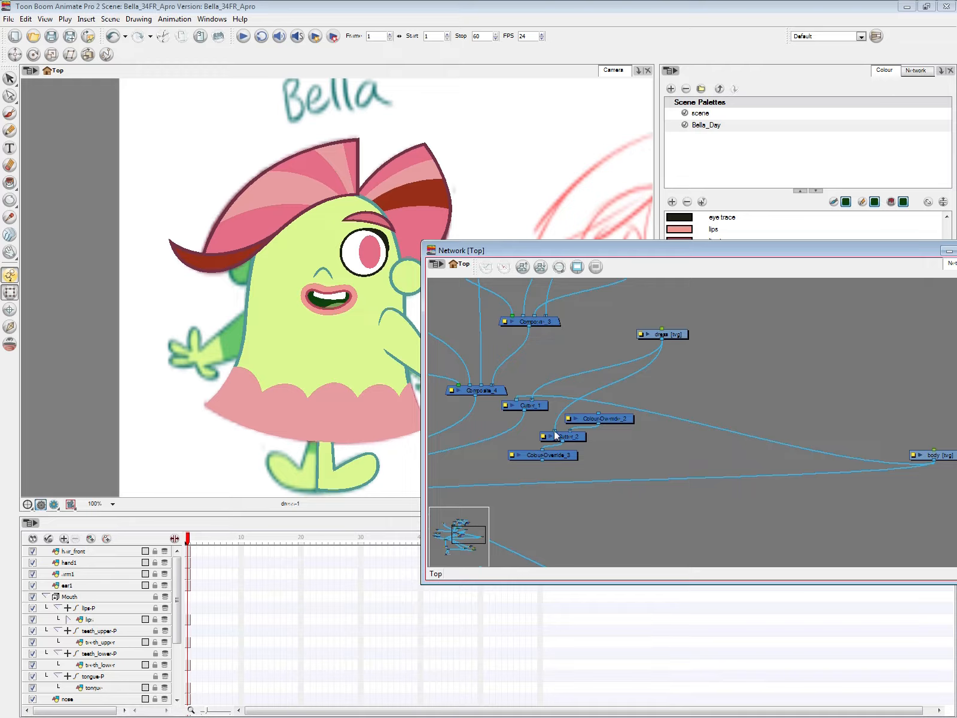
drag(556, 434, 563, 409)
scroll(622, 422, down, 2)
drag(912, 439, 777, 447)
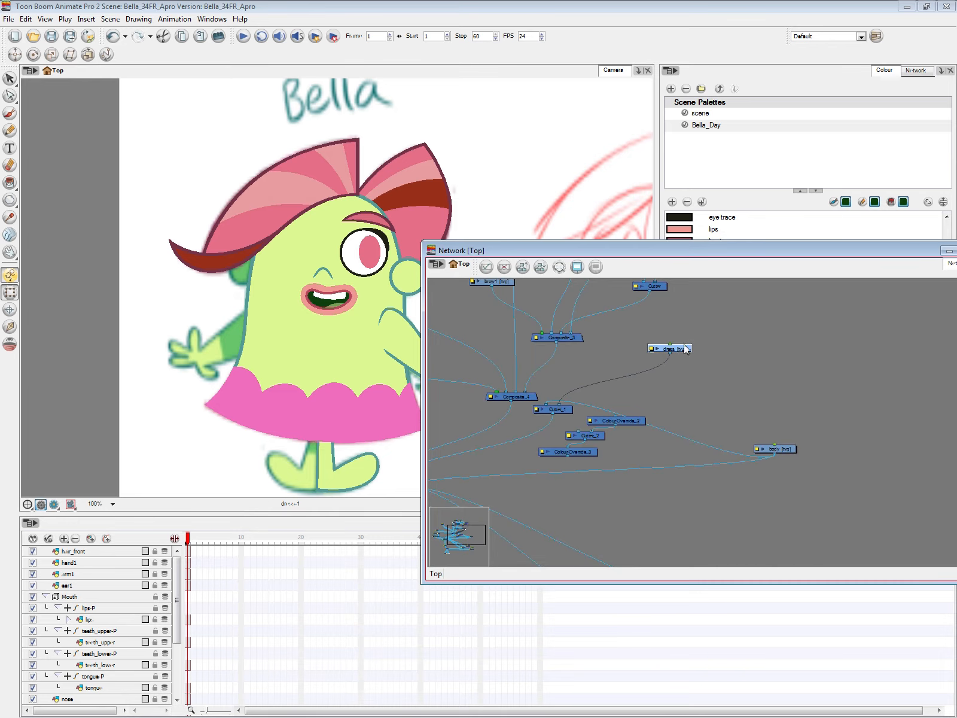
drag(686, 349, 638, 372)
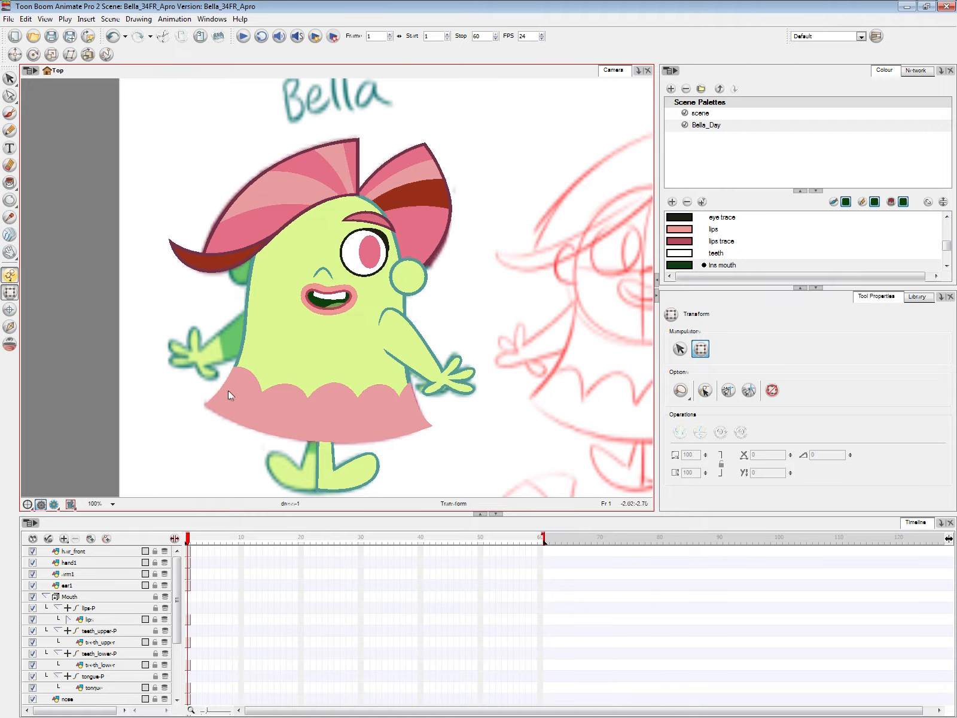
Step: Select the dress trace colour in the Bella_Day palette
key(2)
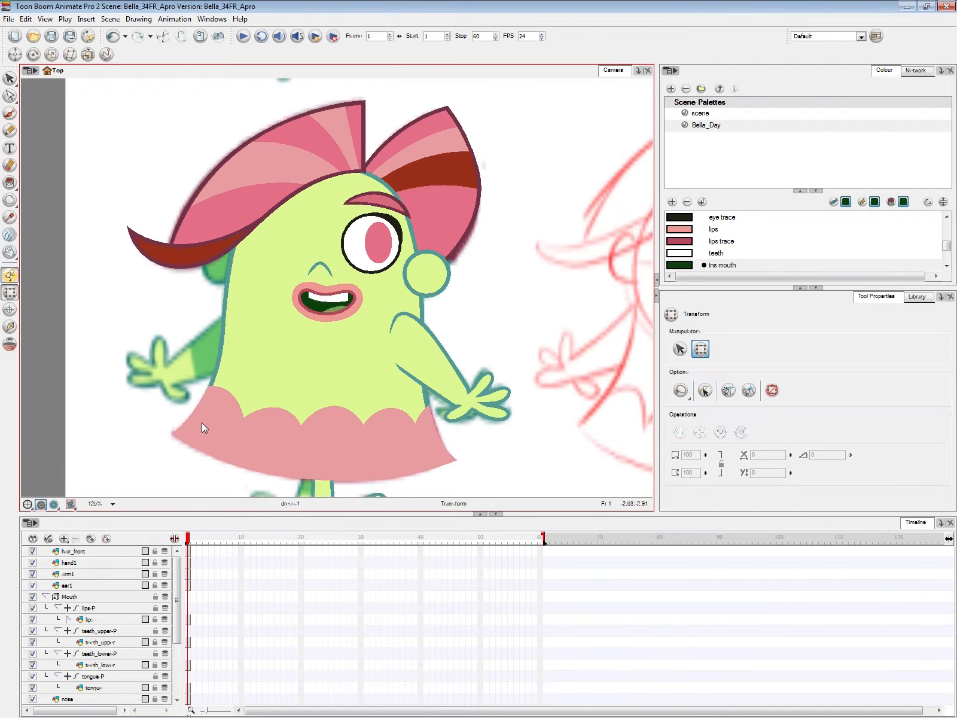
key(2)
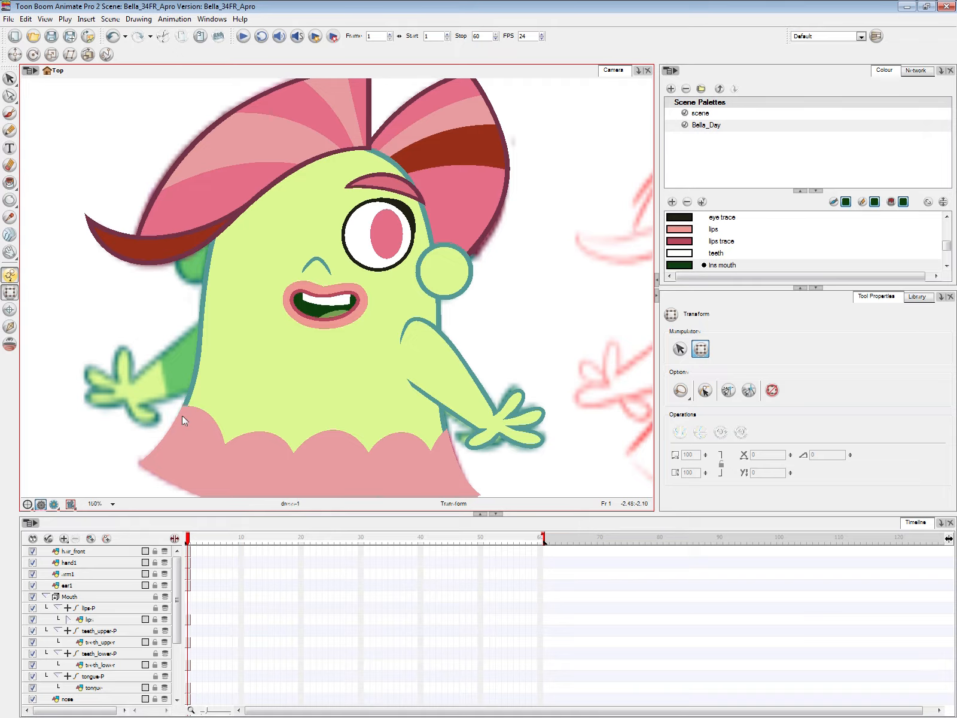
drag(182, 415, 178, 369)
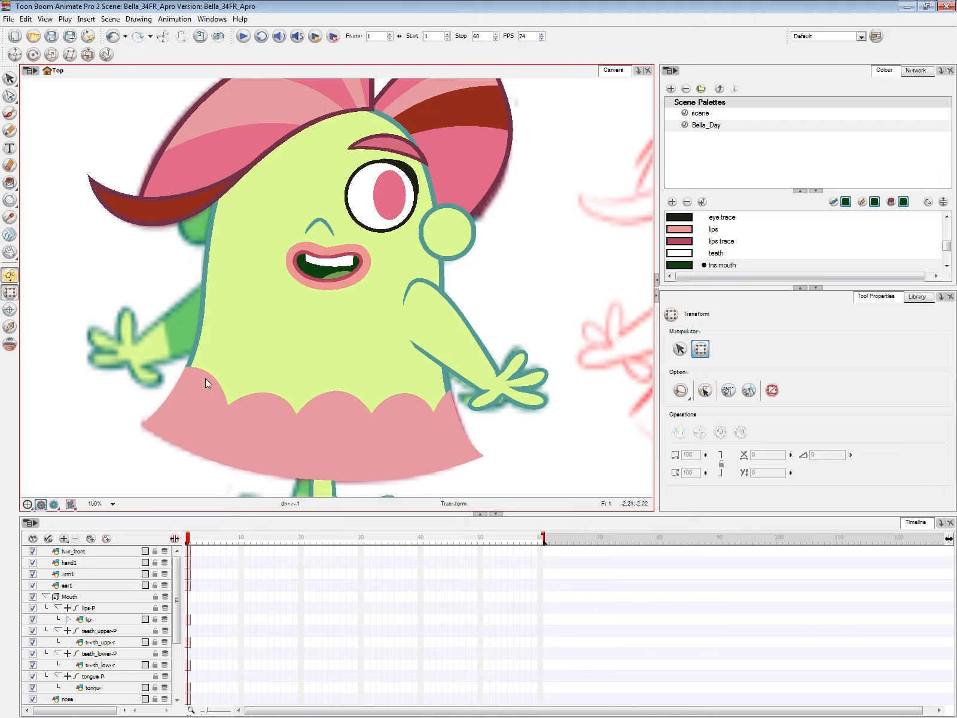
click(946, 245)
scroll(928, 264, down, 2)
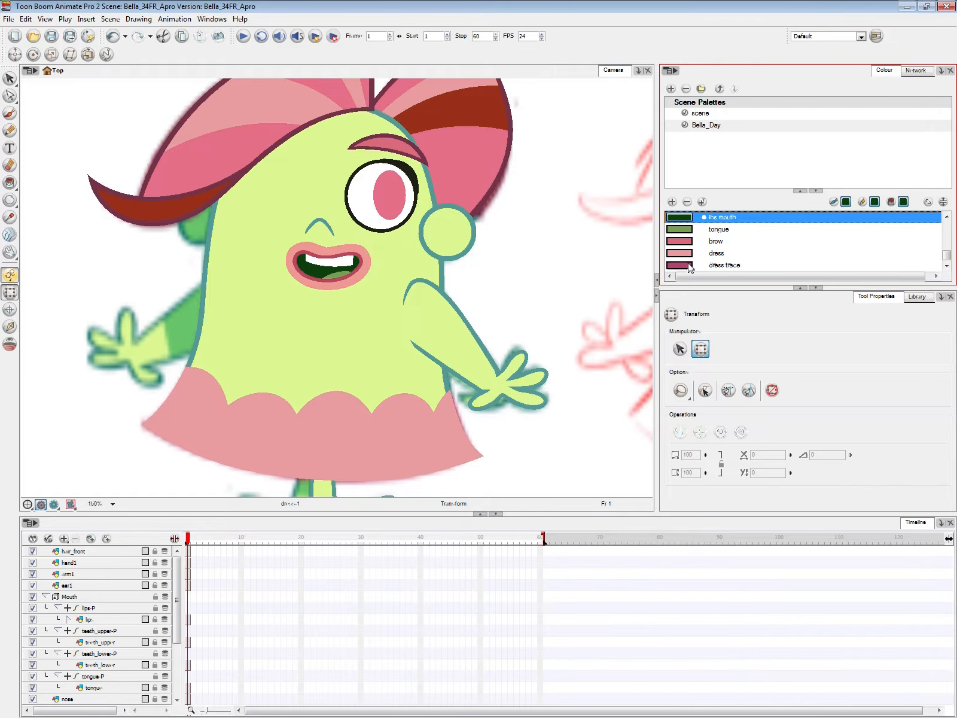
click(929, 265)
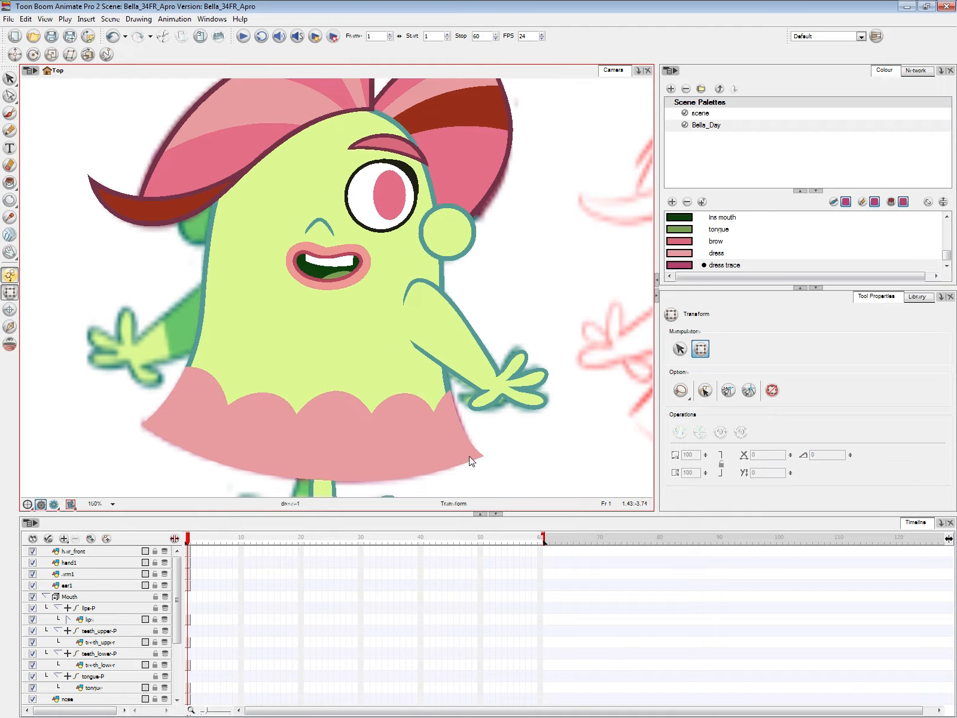
Step: Enlarge the Network window and rearrange the dress, Cutter_1 and body nodes closer together
key(alt+Tab)
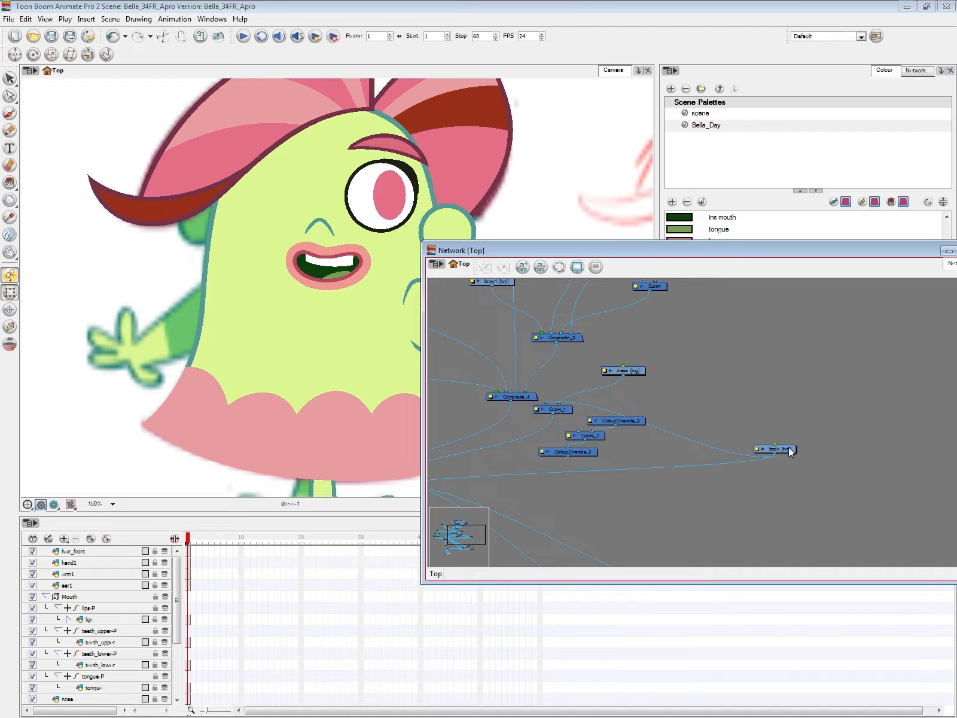
drag(721, 494, 839, 459)
drag(511, 458, 660, 456)
drag(761, 466, 650, 463)
click(635, 447)
key(2)
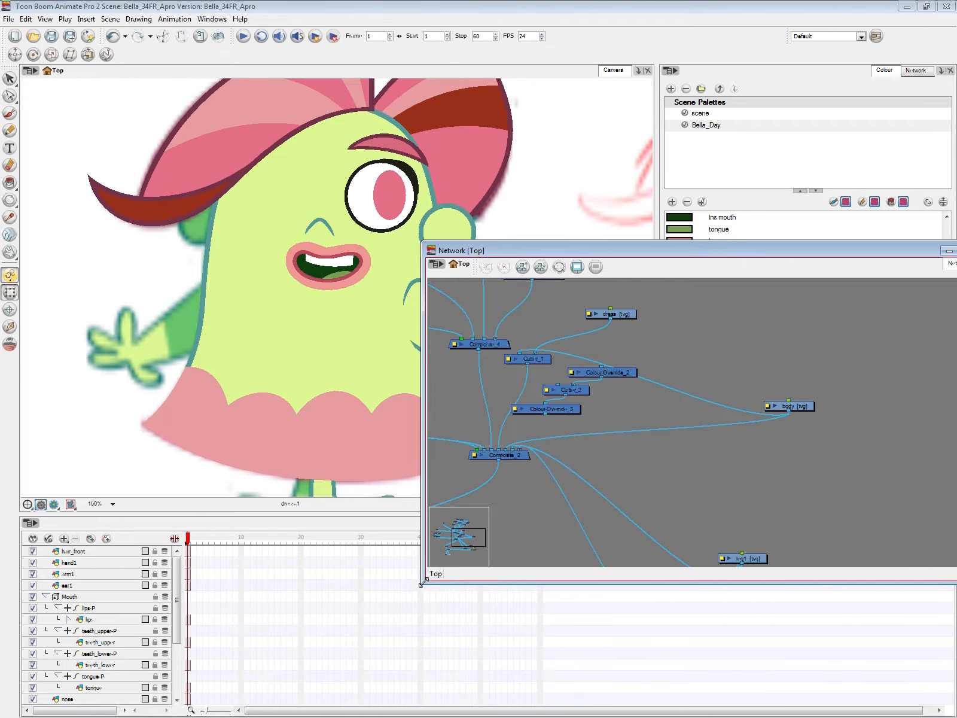
drag(421, 582, 400, 619)
click(595, 334)
drag(526, 377, 593, 376)
drag(791, 426, 736, 321)
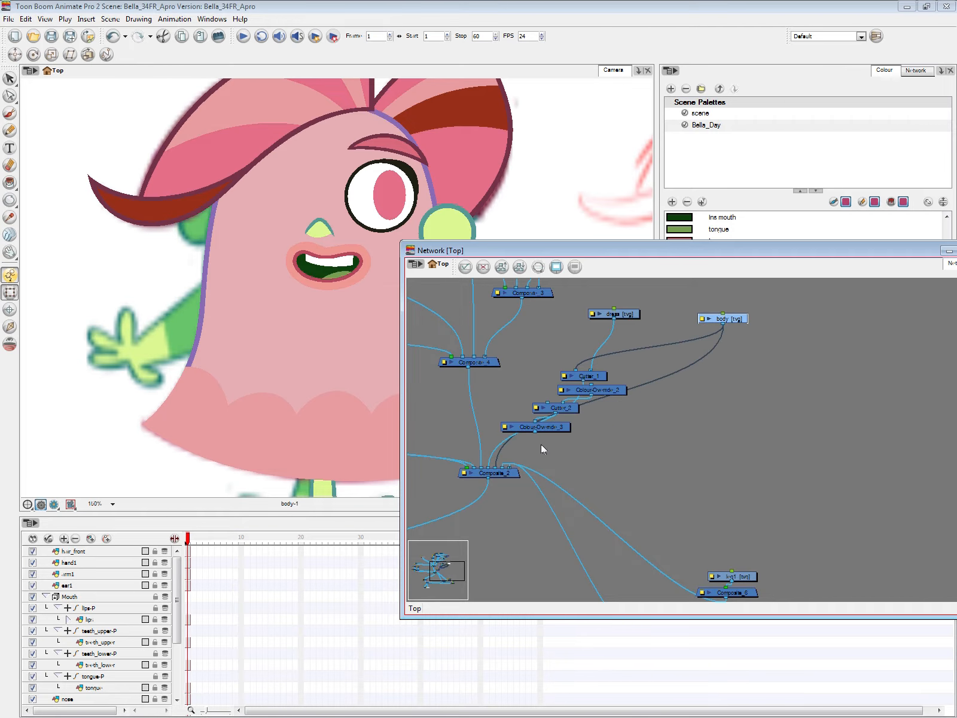
Step: Move the ColourOverride_2, Cutter_2 and ColourOverride_3 chain aside, and tidy the positions of Composite_2, Cutter_1 and dress
drag(541, 444, 922, 476)
drag(505, 472, 497, 477)
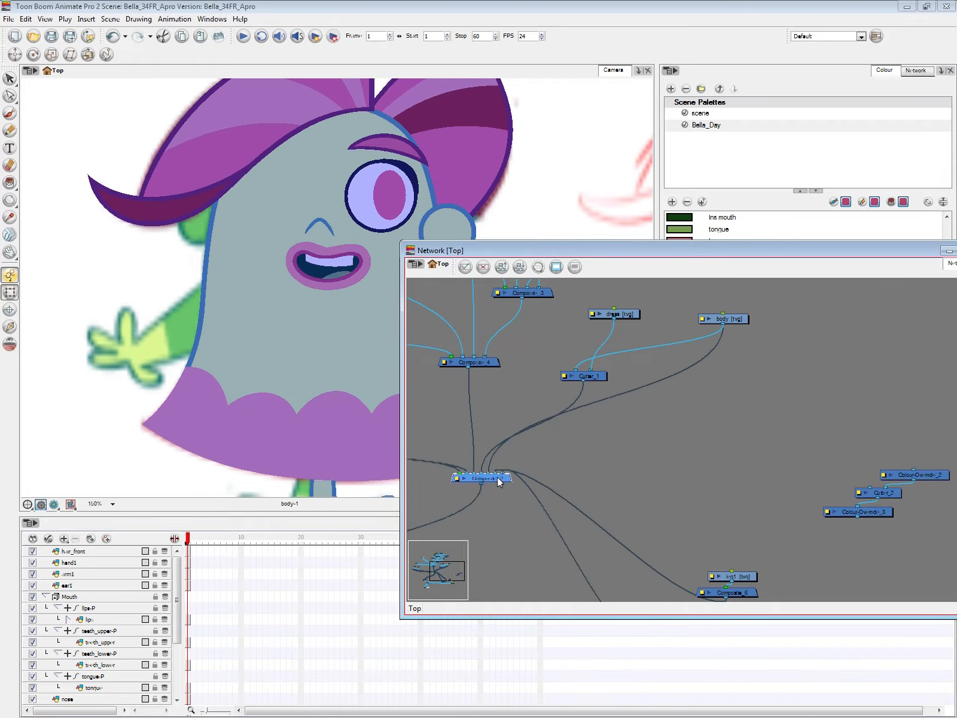
drag(586, 377, 544, 377)
drag(632, 317, 607, 318)
click(617, 302)
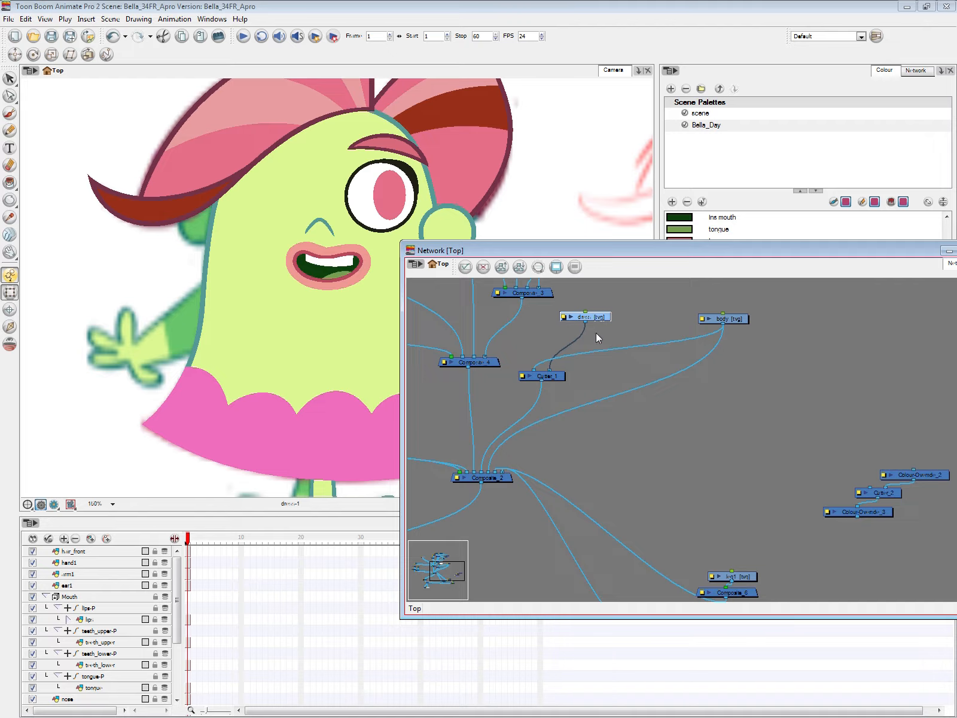
Step: Set the dress layer's embedded pivot option to Apply Embedded Pivot on Parent Peg
click(118, 532)
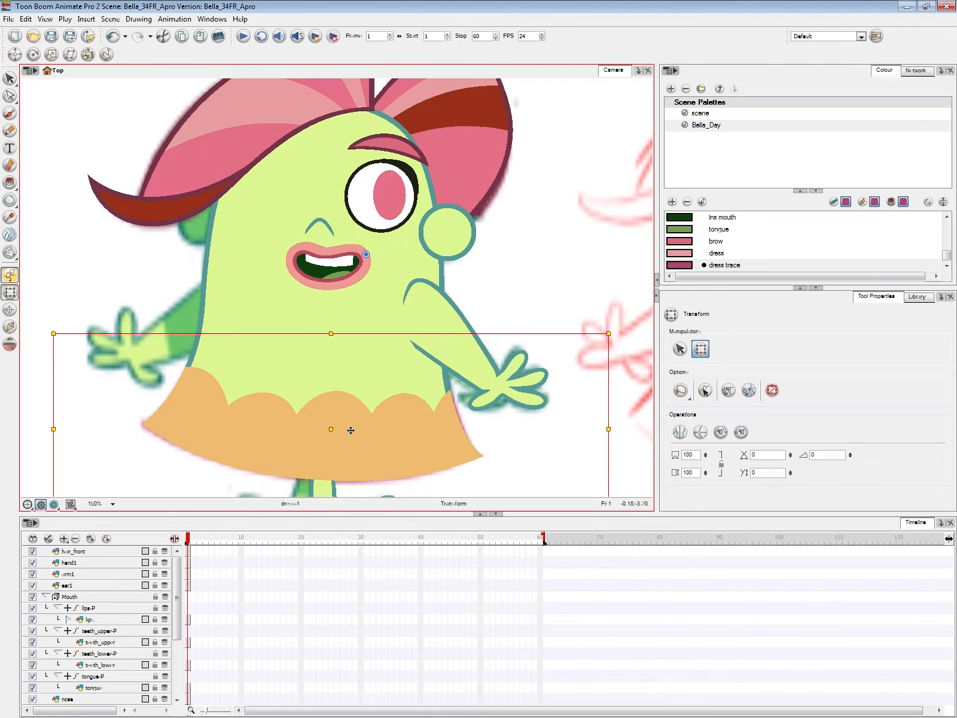
key(2)
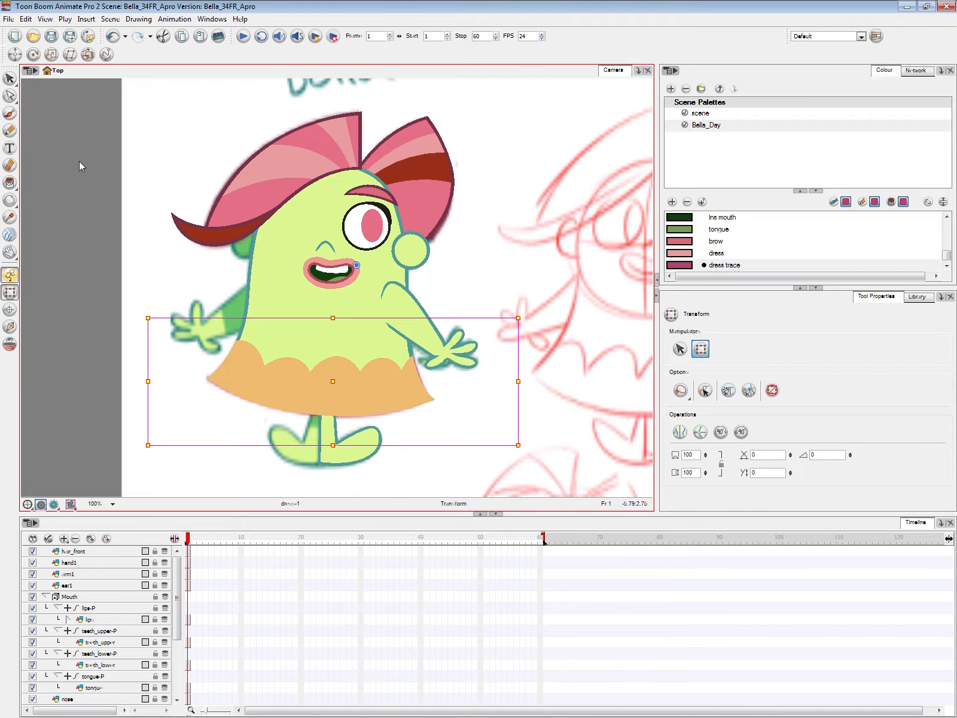
key(shift+e)
click(553, 327)
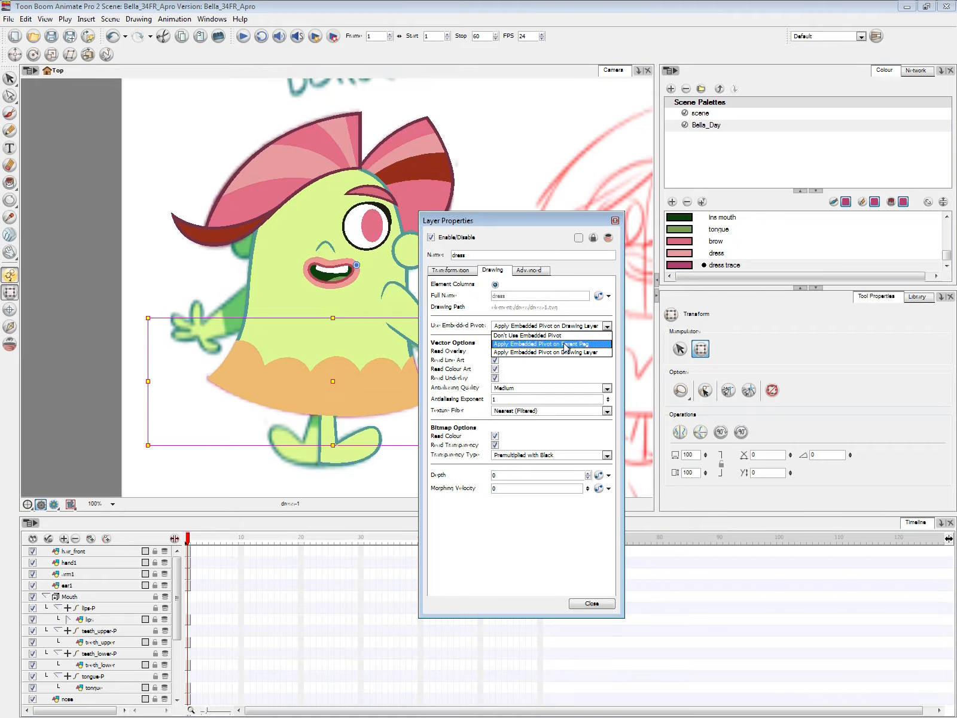
click(566, 345)
click(591, 602)
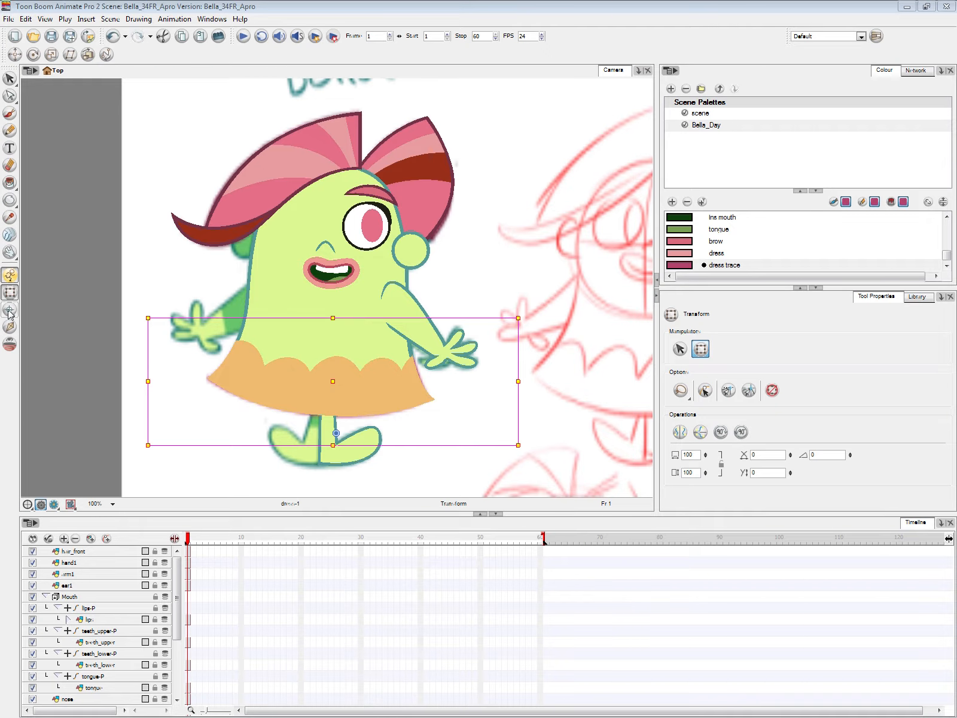
Step: Try moving the dress up over the character's face, and undo the move
drag(333, 381, 365, 232)
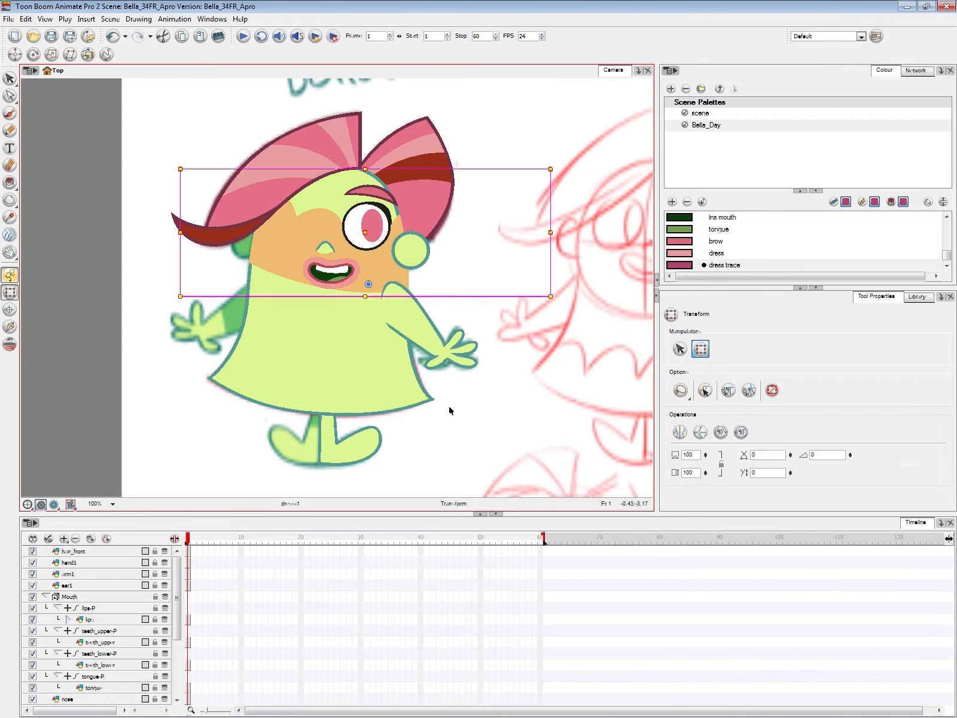
key(ctrl+z)
key(ctrl+z)
key(ctrl+z)
key(ctrl+z)
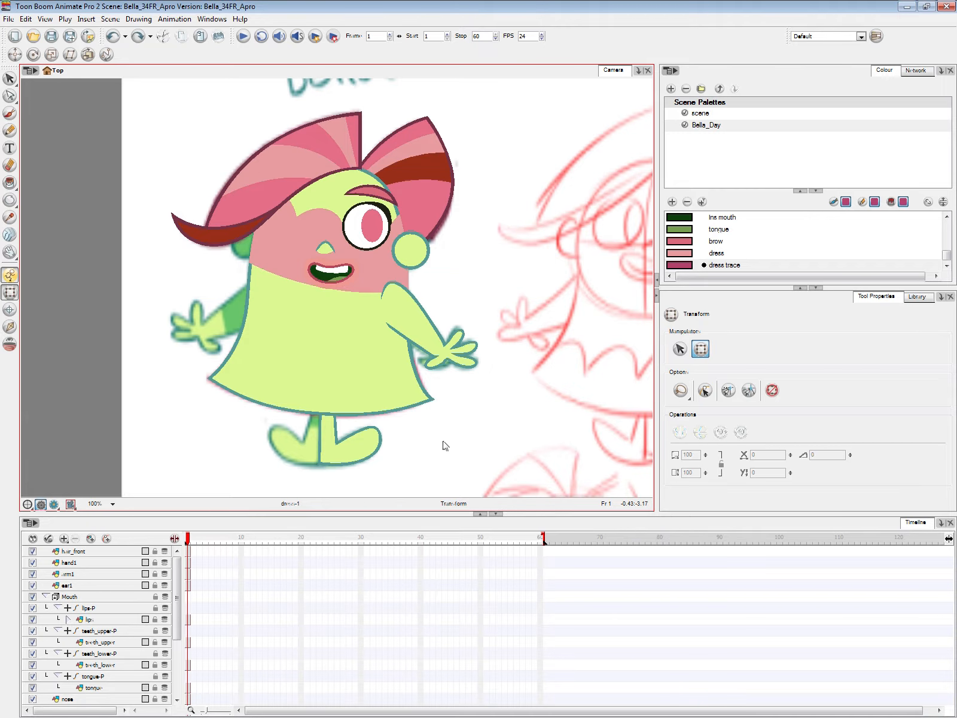
key(ctrl+z)
key(ctrl+z)
Step: Add a parent peg to the dress drawing and place it directly above the dress node in the network
click(380, 387)
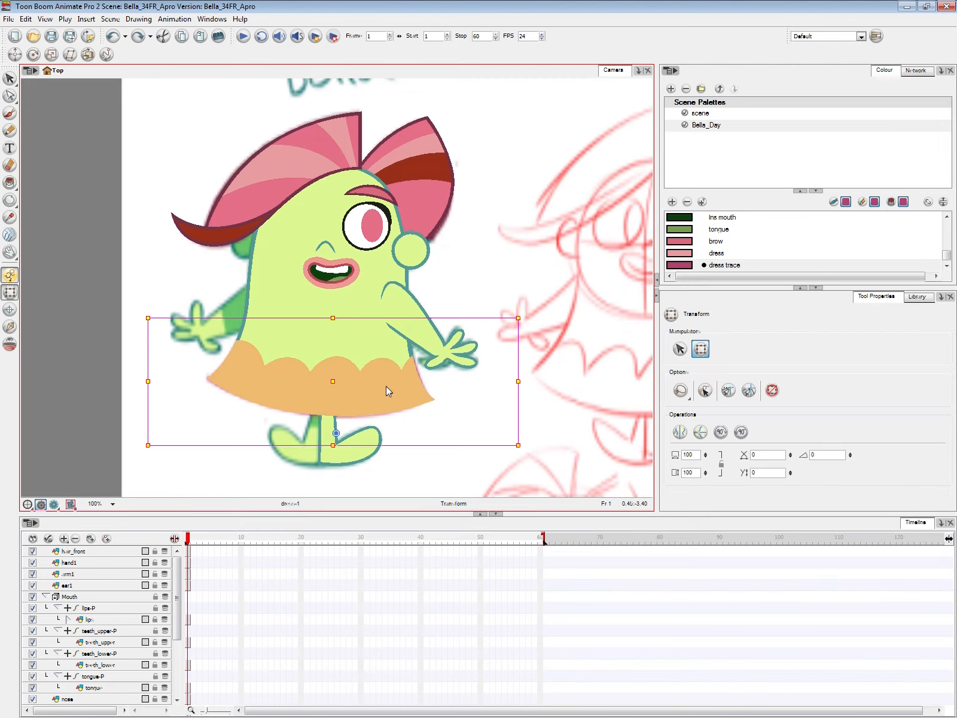
key(alt+Tab)
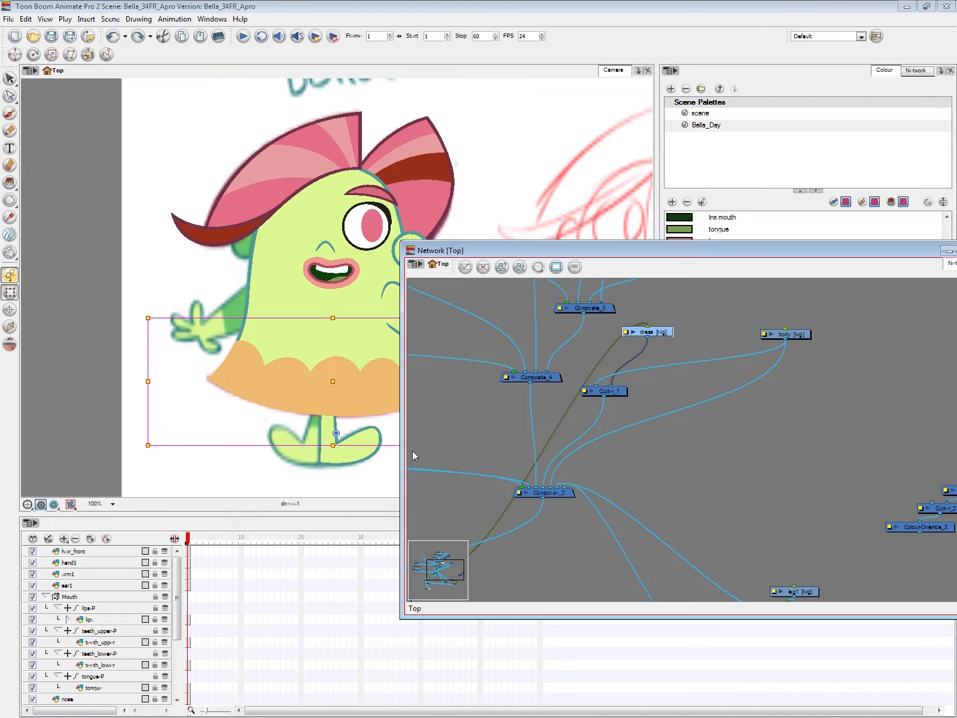
key(2)
key(1)
key(1)
key(1)
drag(521, 525, 671, 349)
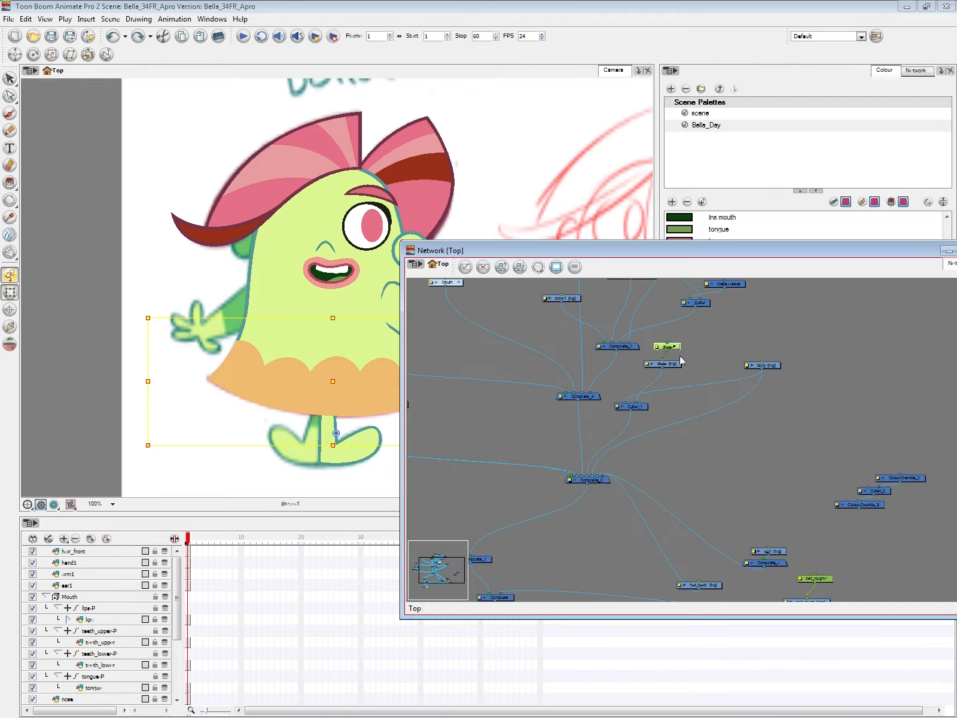
click(693, 413)
Step: Select the body drawing node in the network and shift it slightly away from the dress node
key(2)
drag(711, 438, 666, 501)
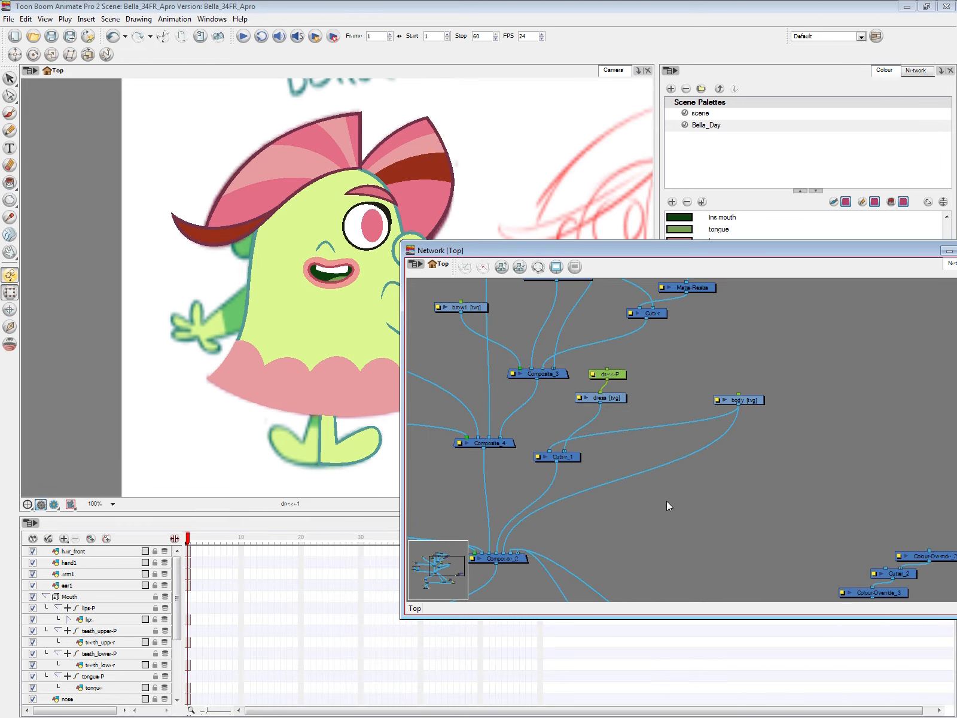
scroll(662, 465, down, 1)
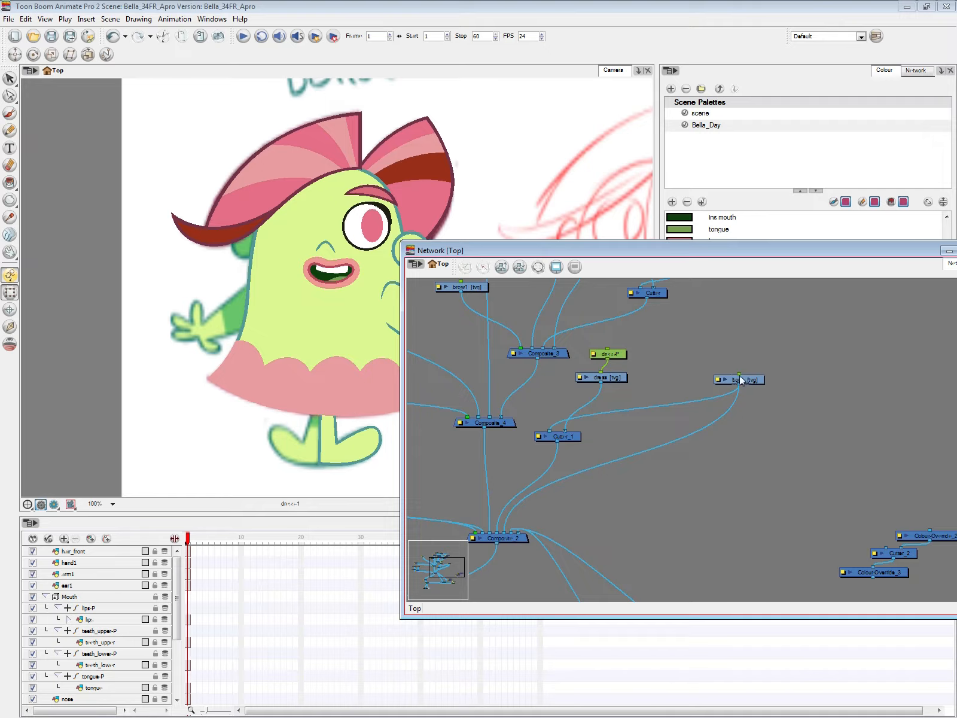
drag(760, 380, 771, 384)
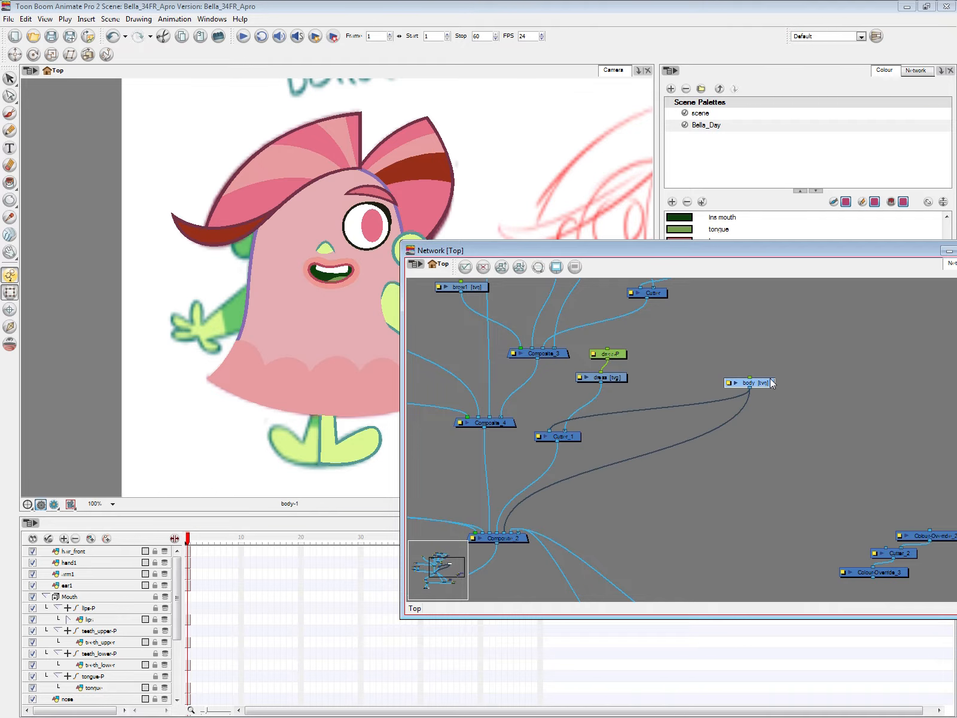
Step: Detach the Colour-Override_2 node from Cutter_2 and connect it between the body node and Composite_2
click(752, 504)
drag(937, 536, 870, 504)
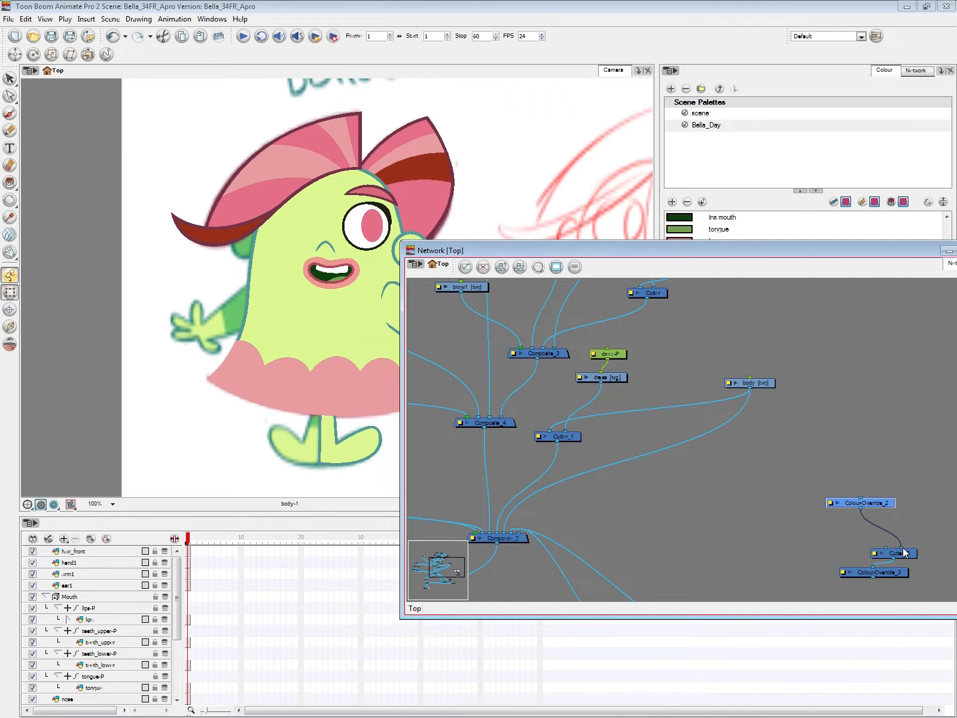
drag(901, 549, 667, 434)
drag(749, 389, 643, 430)
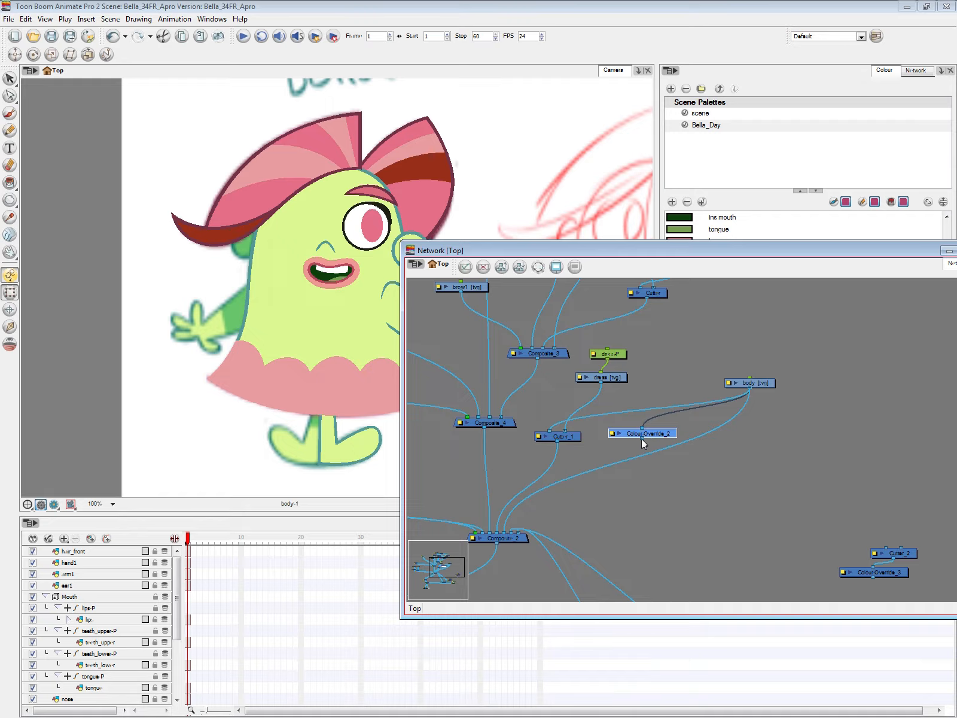
drag(642, 438, 495, 532)
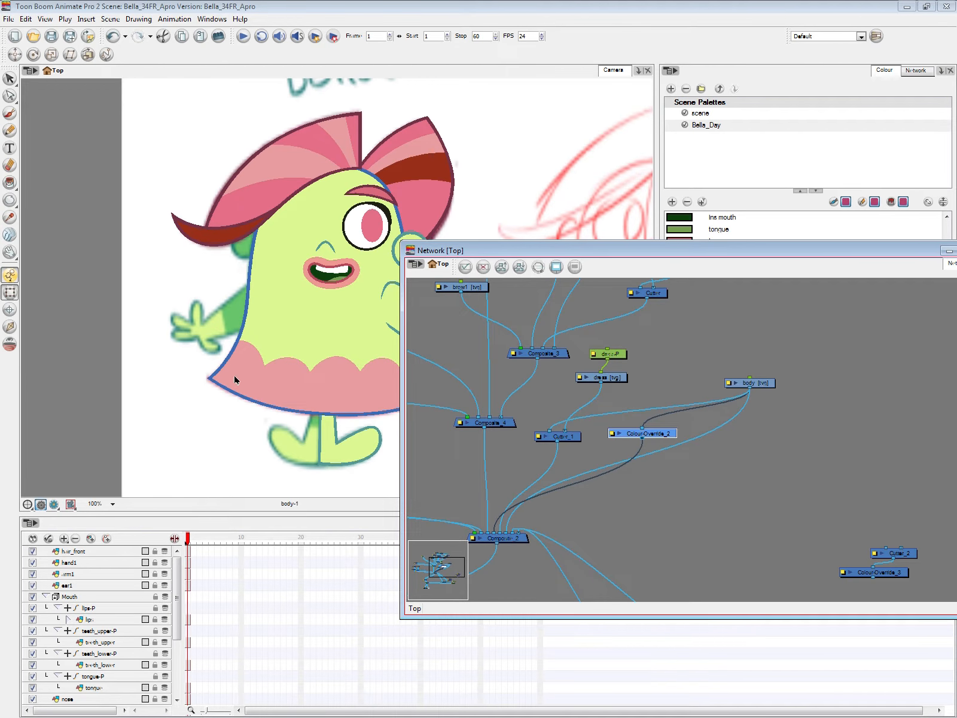
Step: Check which selected colours Colour-Override_2 renders in its layer properties
double_click(639, 438)
click(613, 453)
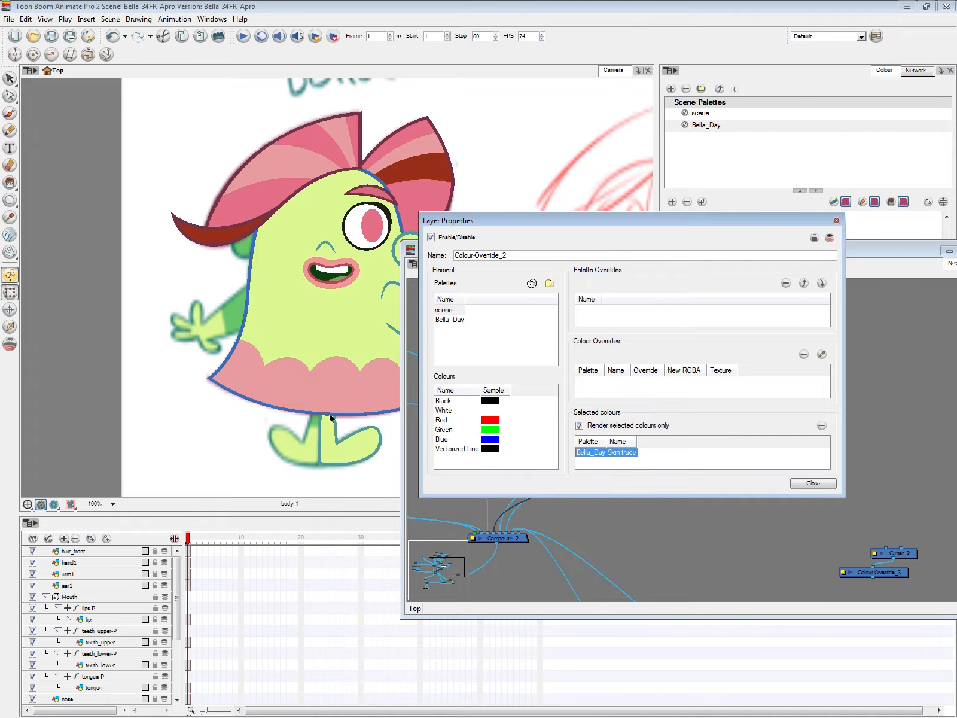
click(813, 483)
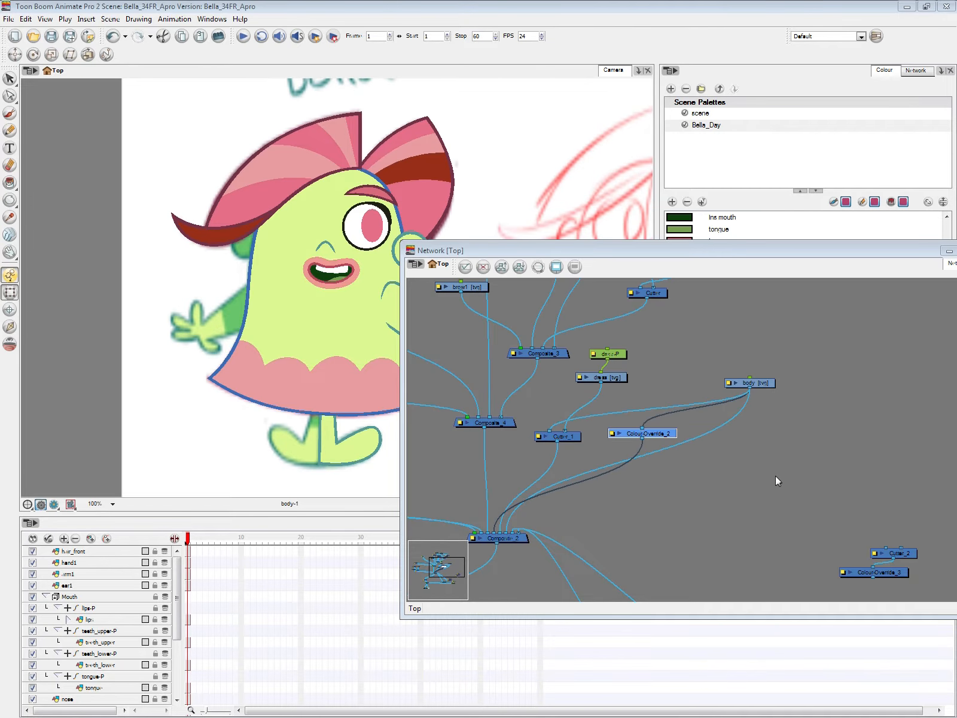
Step: Disconnect Cutter_2 from Colour-Override_3, place it above and beside Composite_2, and shift Cutter_1 slightly aside
drag(666, 438, 669, 435)
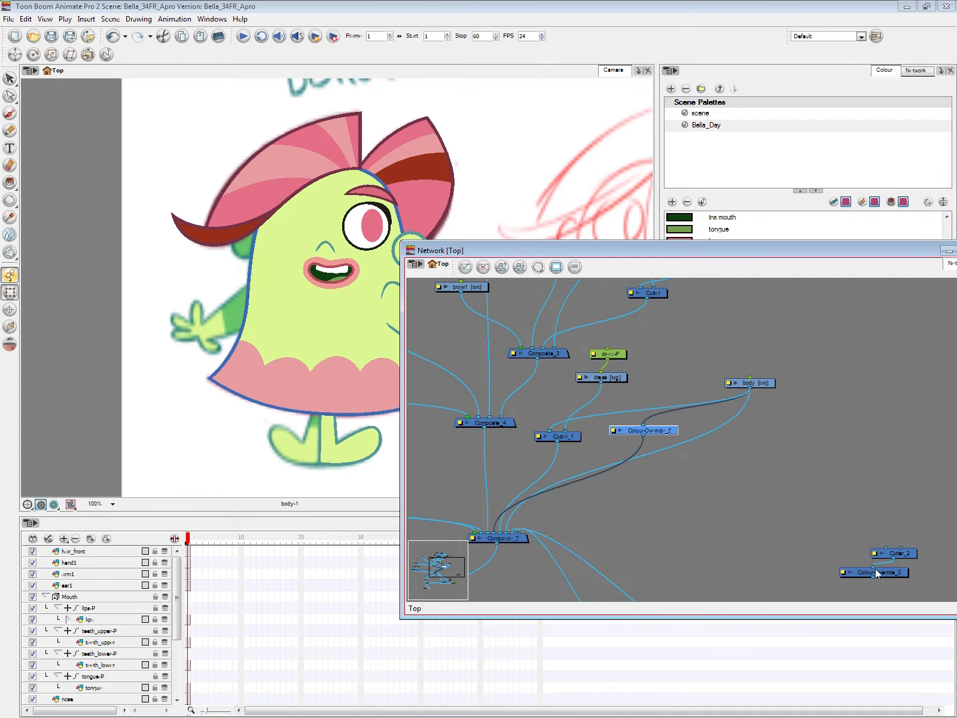
drag(900, 553, 625, 509)
drag(571, 436, 553, 432)
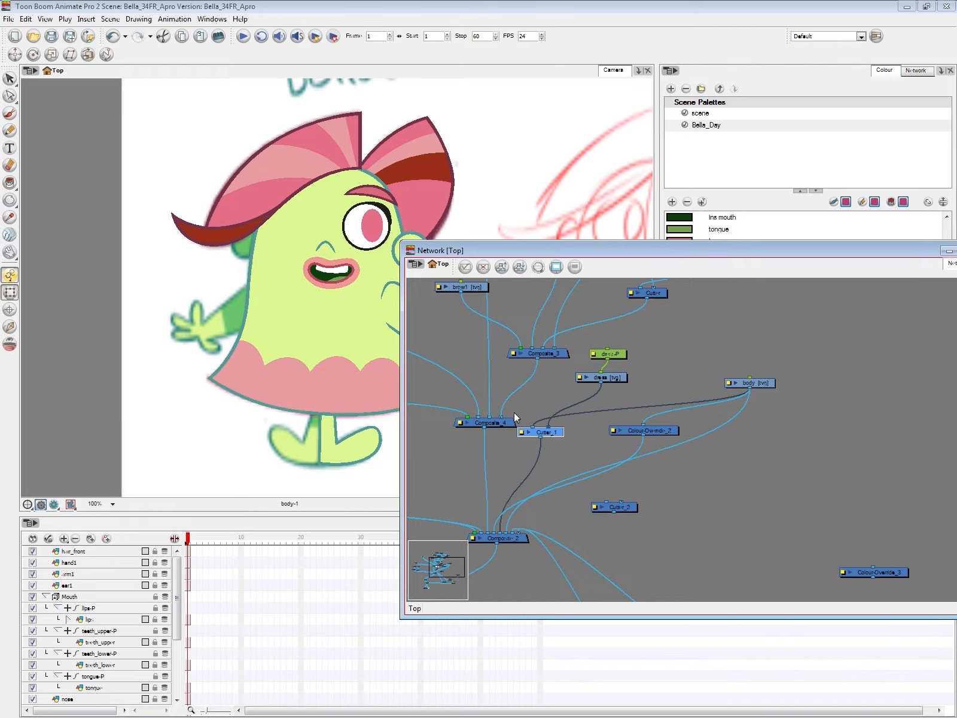
Step: Select the dress's parent peg, examine the dress in the camera view, and return to the network
click(615, 354)
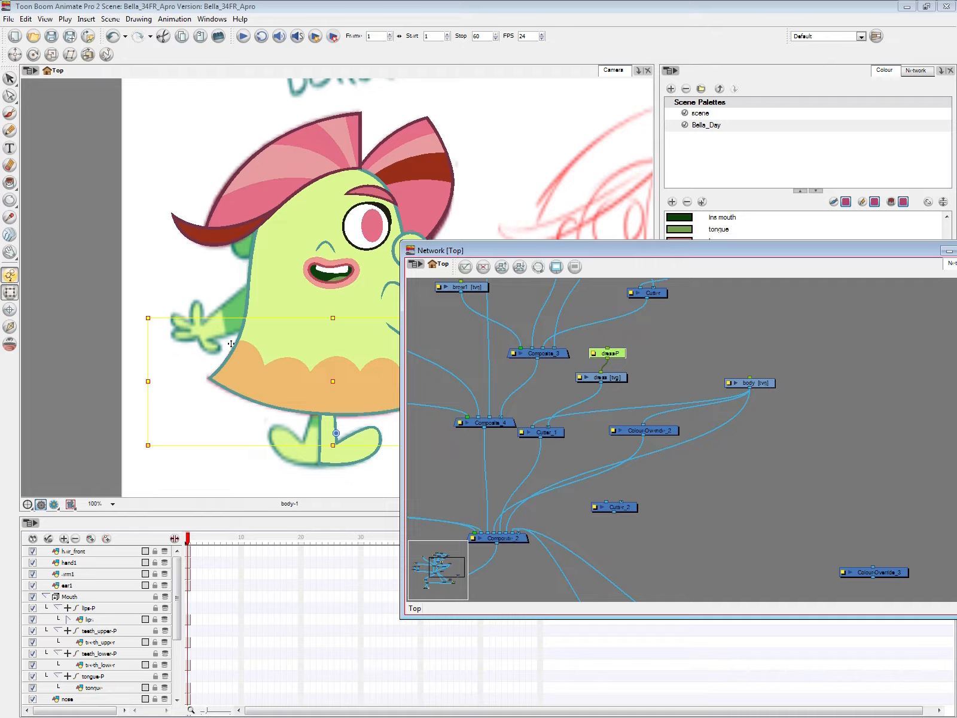
click(253, 346)
click(438, 386)
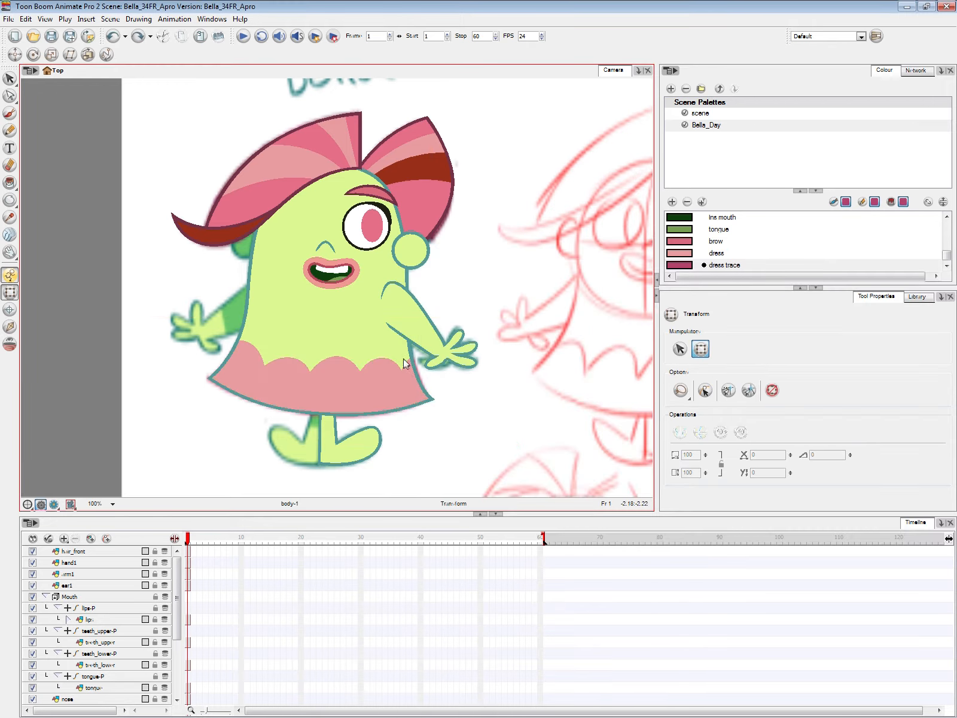
key(alt+Tab)
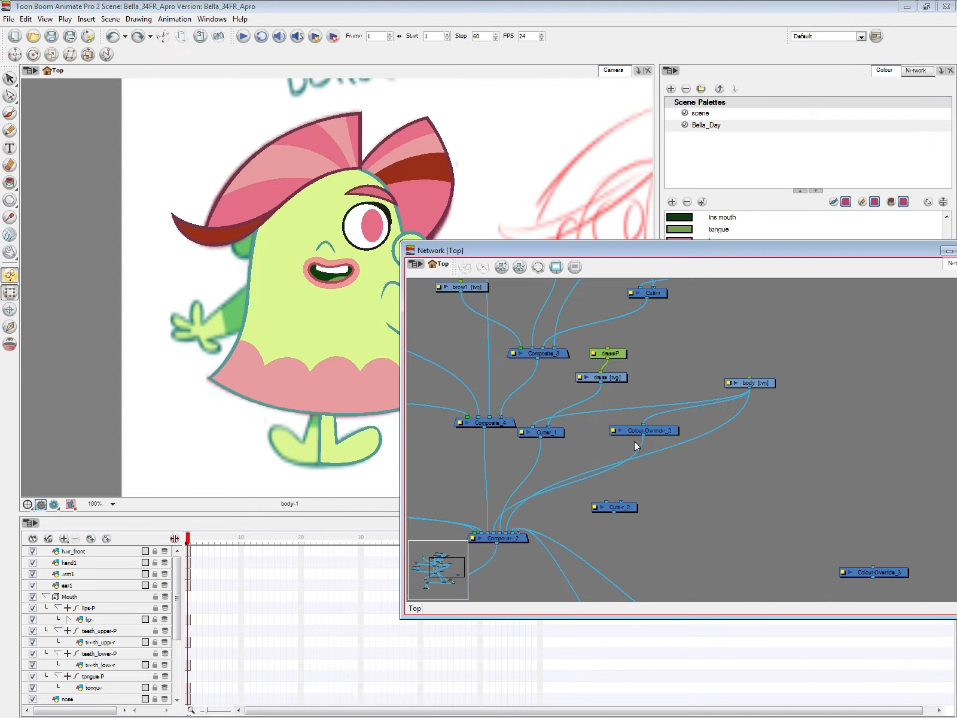
Step: Place Cutter_2 below Colour-Override_2 and reroute the Colour-Override_2 output from Composite_2 into Cutter_2
drag(625, 509, 592, 449)
drag(663, 430, 652, 420)
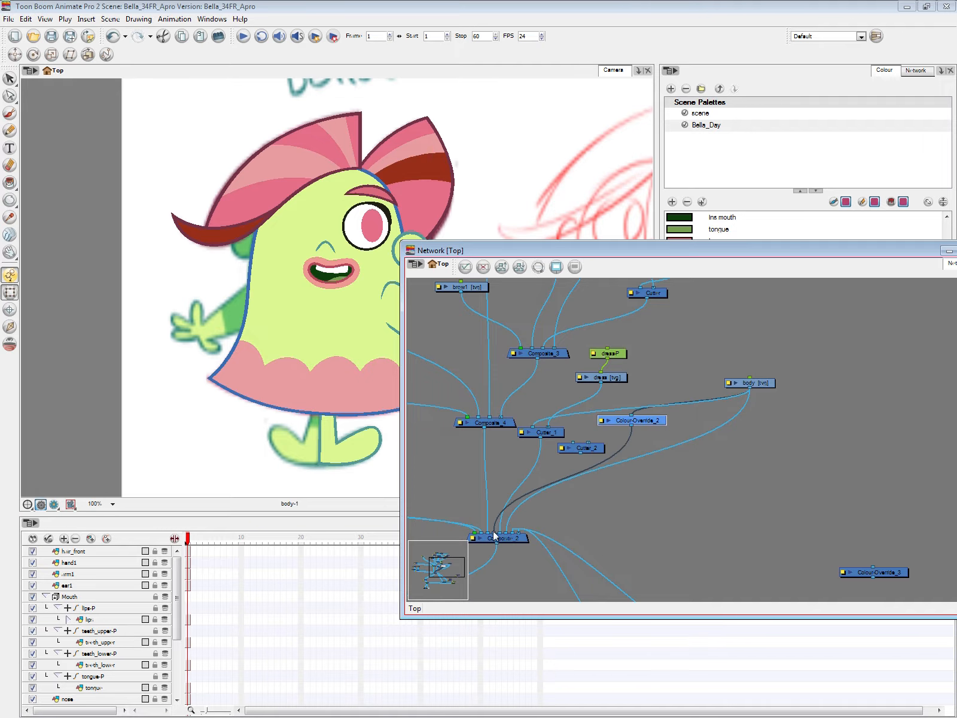
drag(493, 534, 589, 449)
click(597, 455)
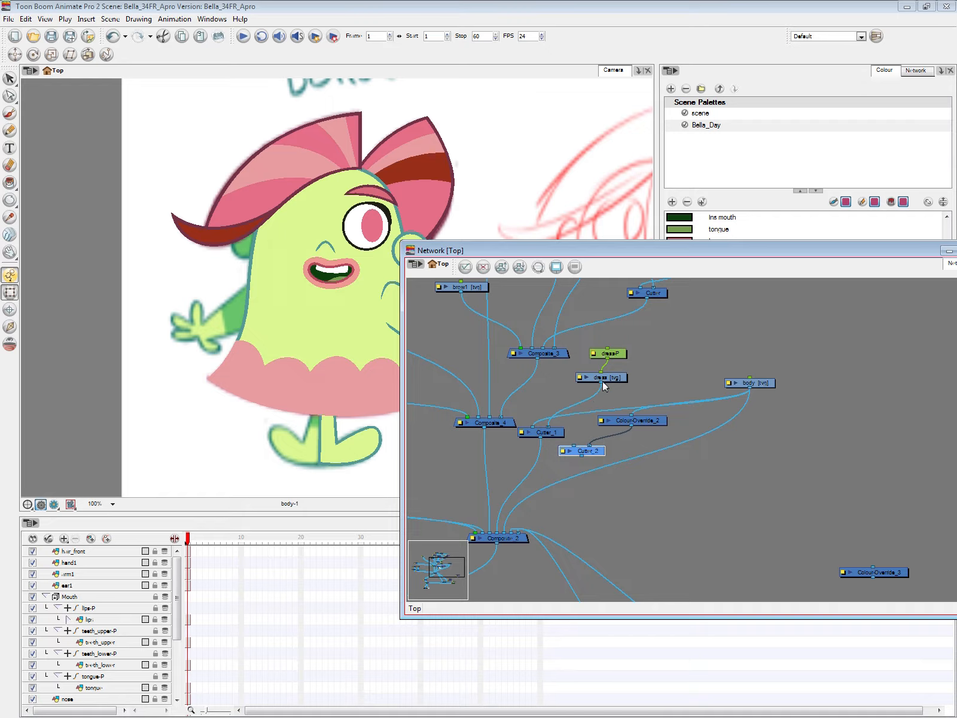
Step: Connect the dress drawing to the free input of Cutter_2 and link Cutter_2 to Composite_2
drag(601, 382, 579, 434)
click(540, 431)
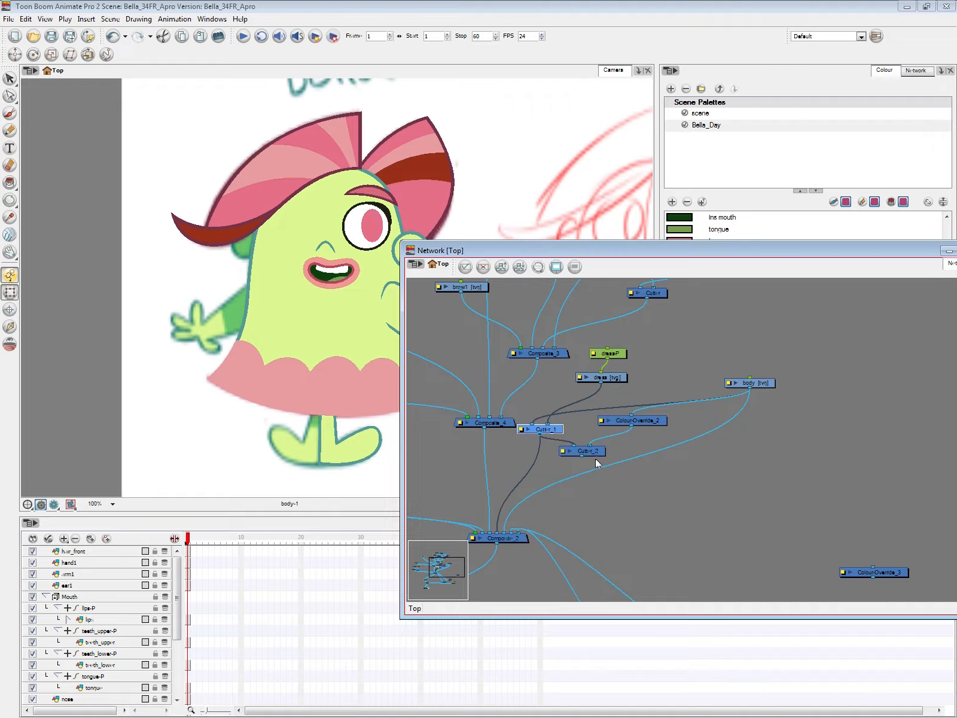
drag(601, 382, 585, 440)
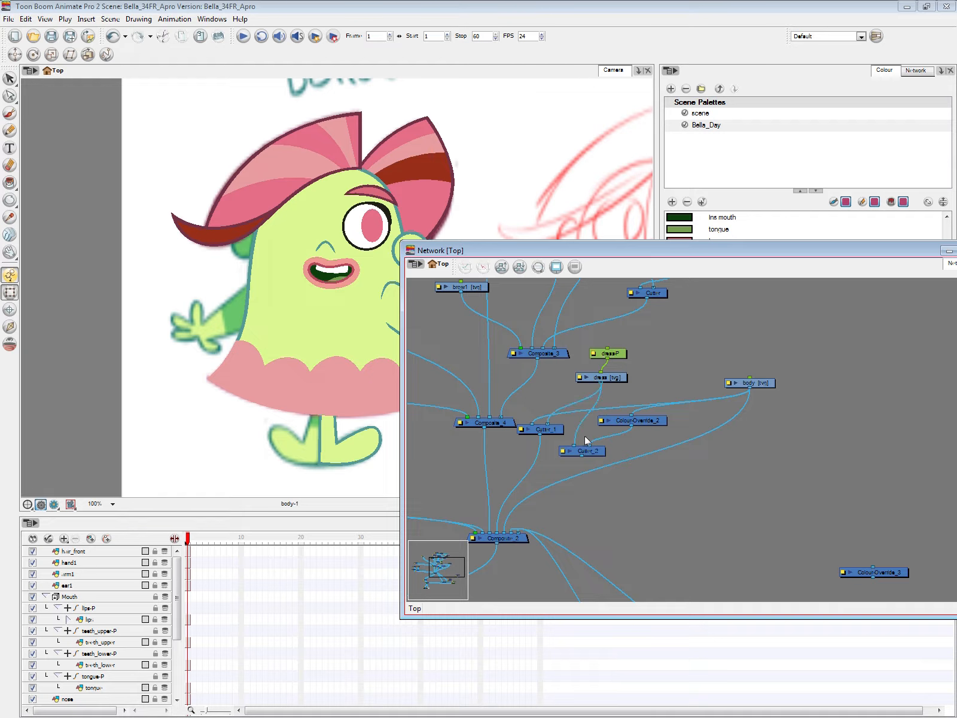
click(620, 382)
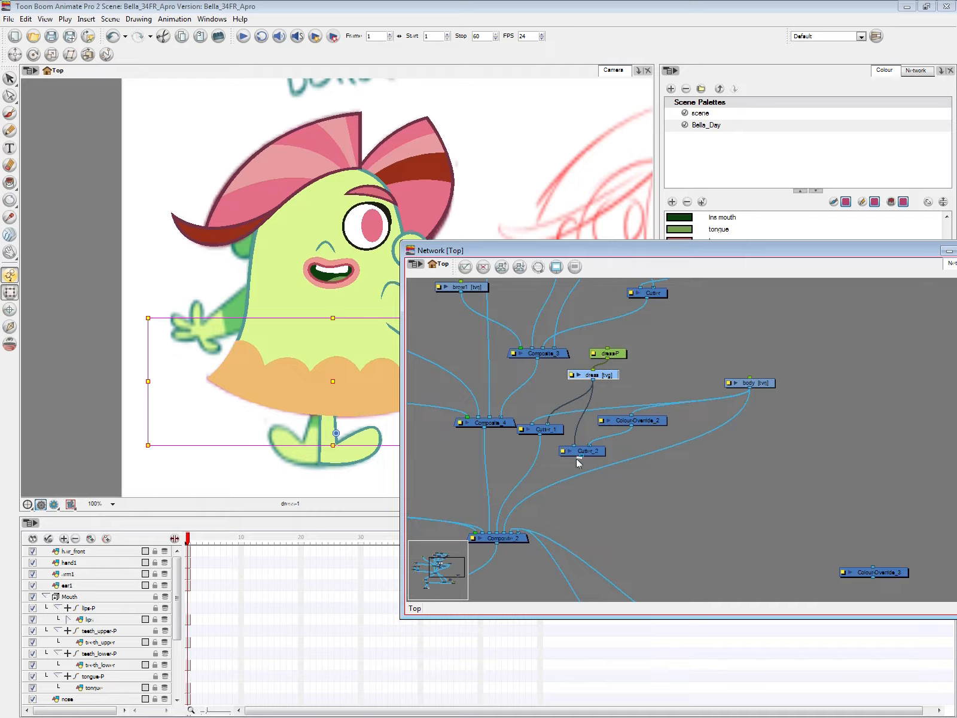
drag(578, 461, 494, 531)
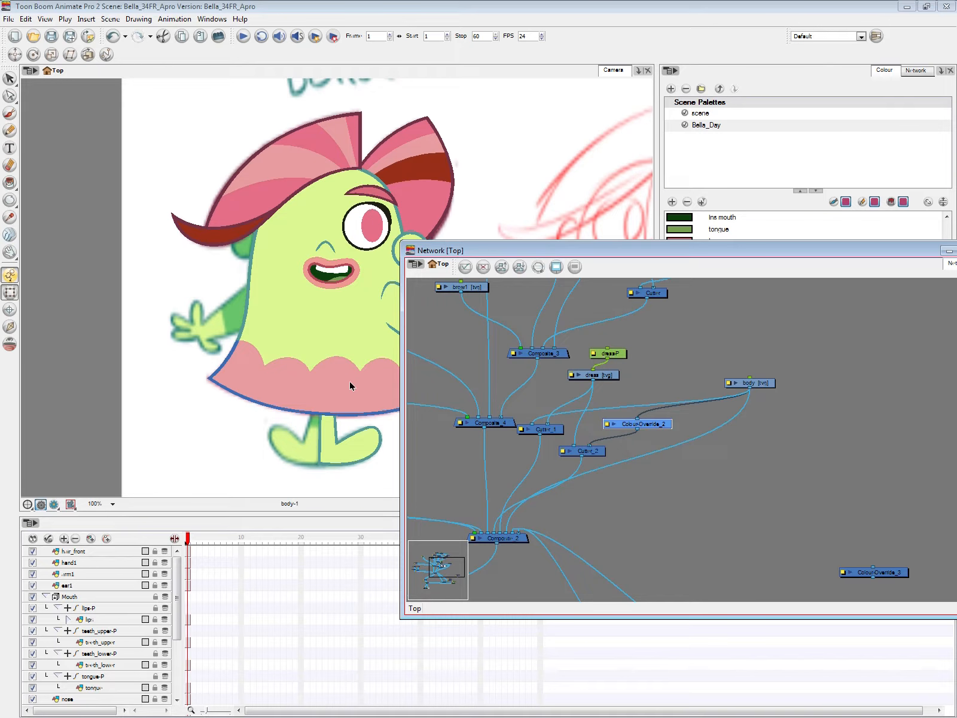
Step: Examine the skin trace outline around the dress up close, highlighting it through the Colour-Override_2 node
click(635, 500)
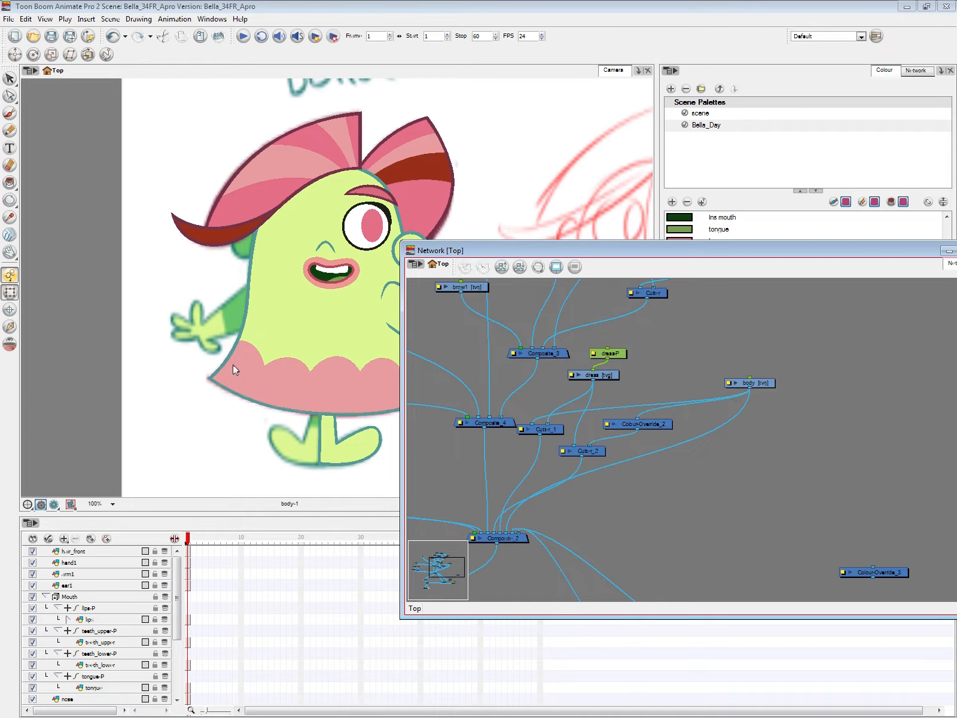
drag(647, 425, 646, 426)
drag(601, 251, 669, 210)
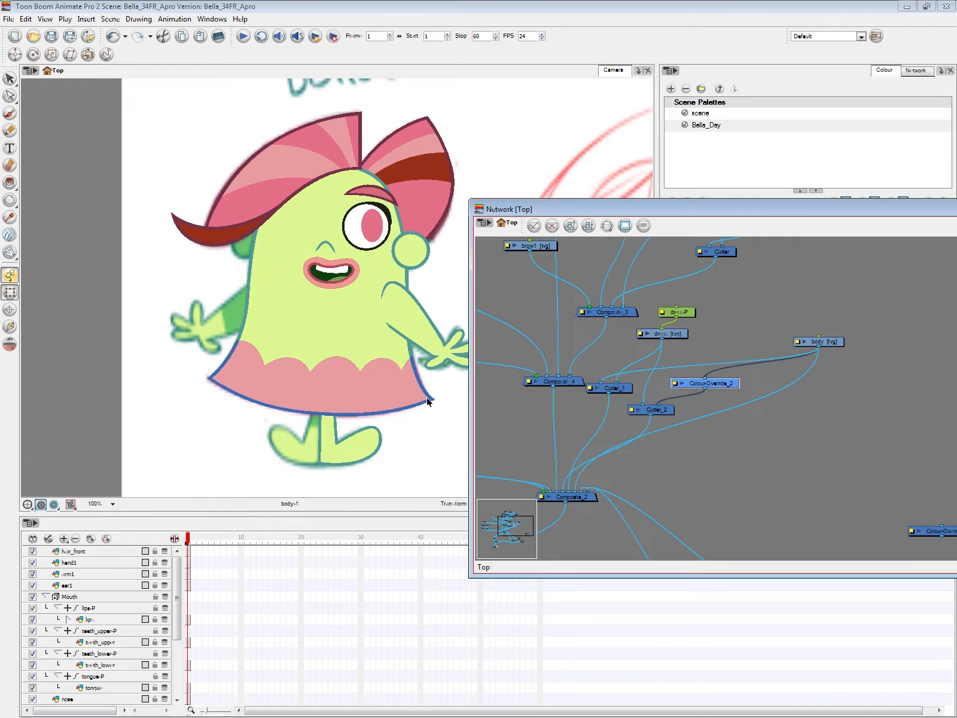
key(2)
key(1)
click(444, 455)
key(2)
key(2)
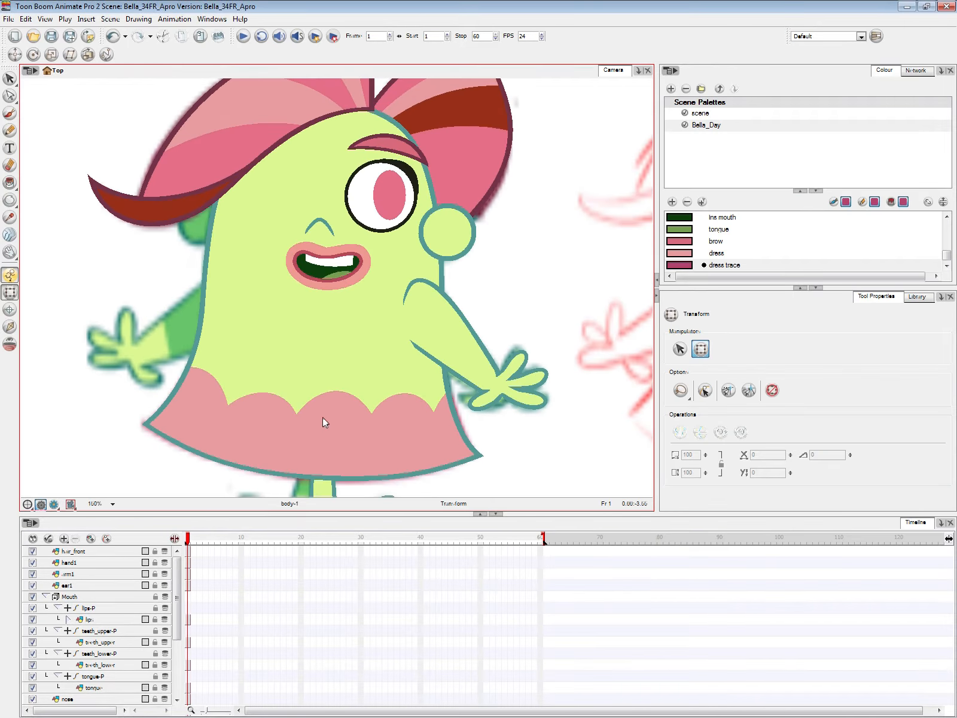
key(alt+Tab)
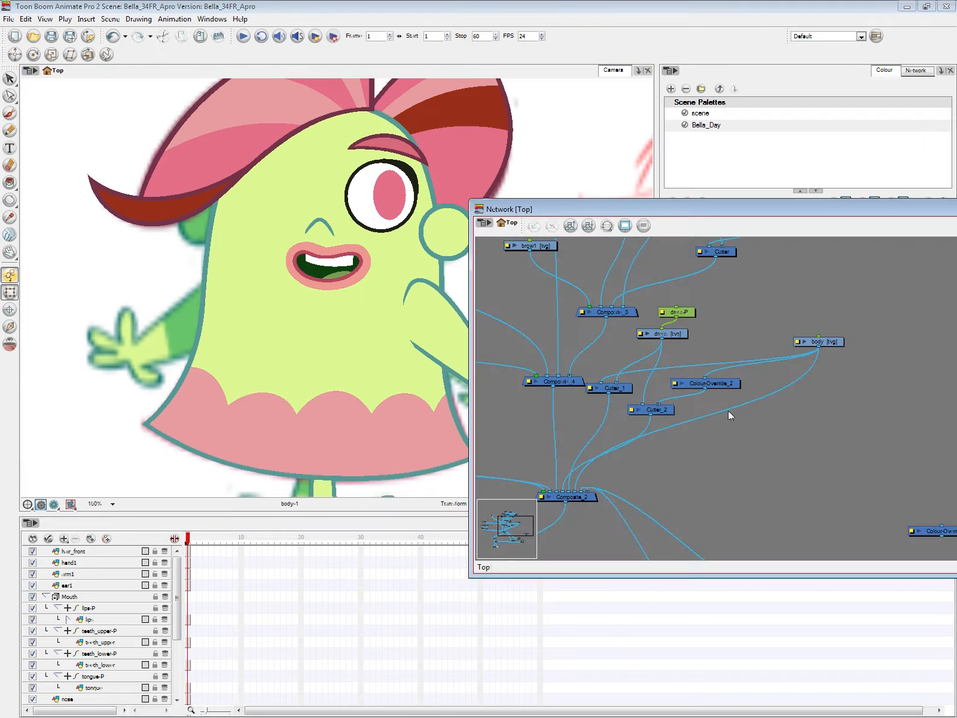
click(724, 386)
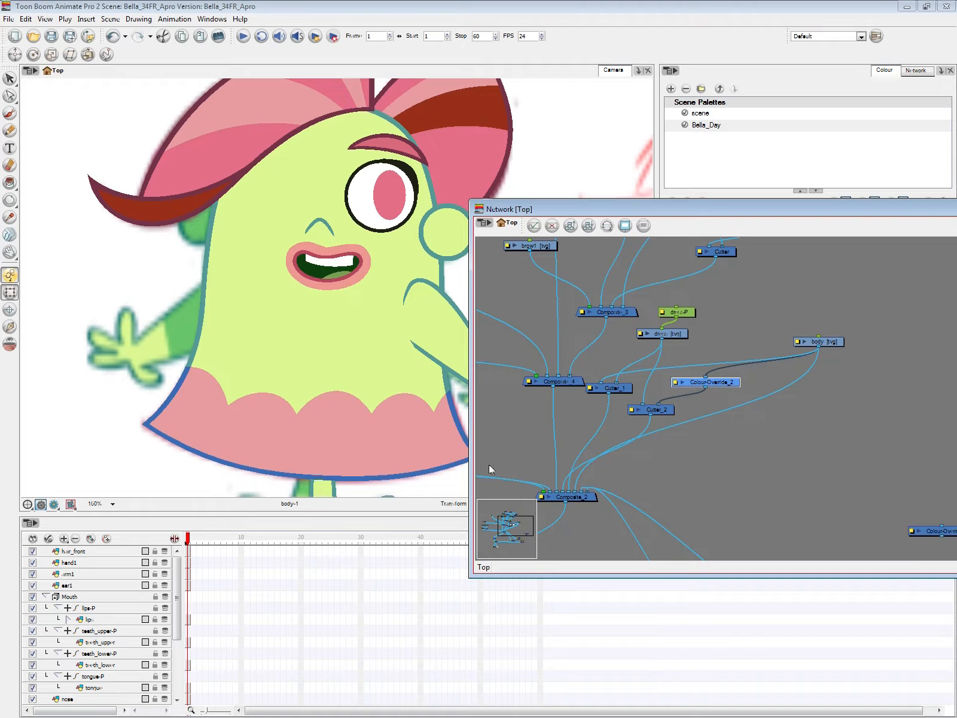
click(689, 483)
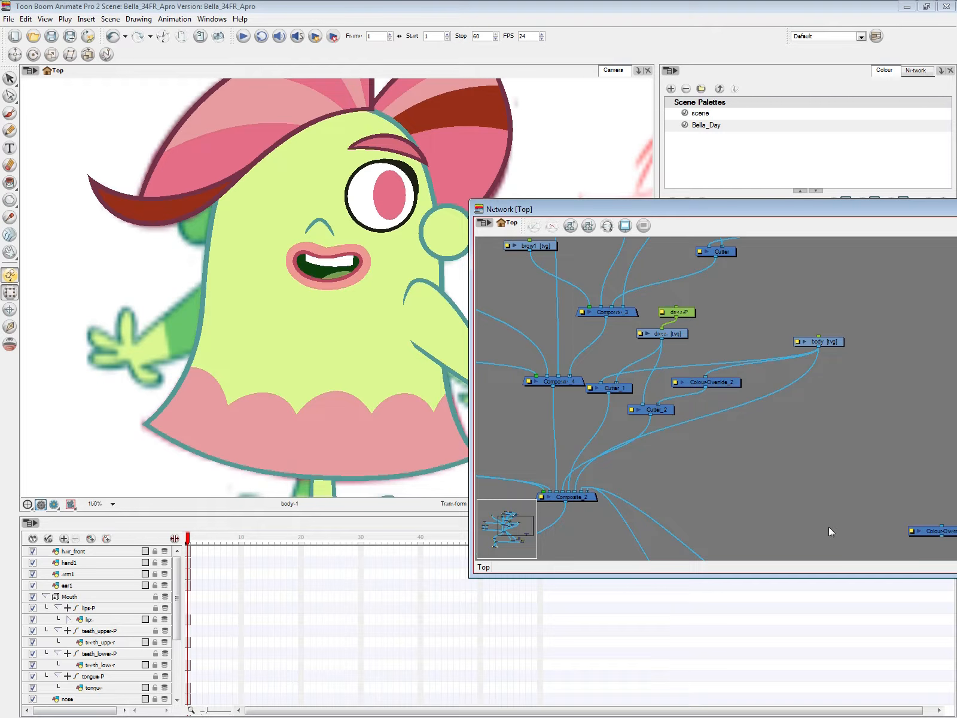
Step: Move Cutter_2 up slightly and delete the unconnected Colour-Override_3 node
drag(937, 534, 653, 461)
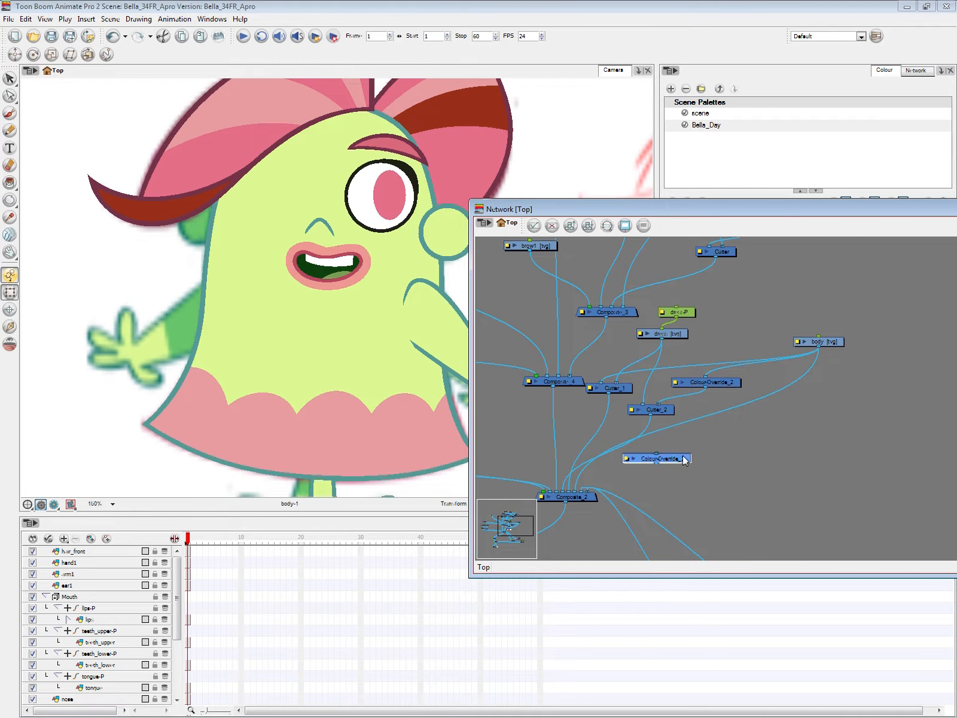
drag(668, 412, 674, 400)
drag(677, 461, 719, 460)
key(Delete)
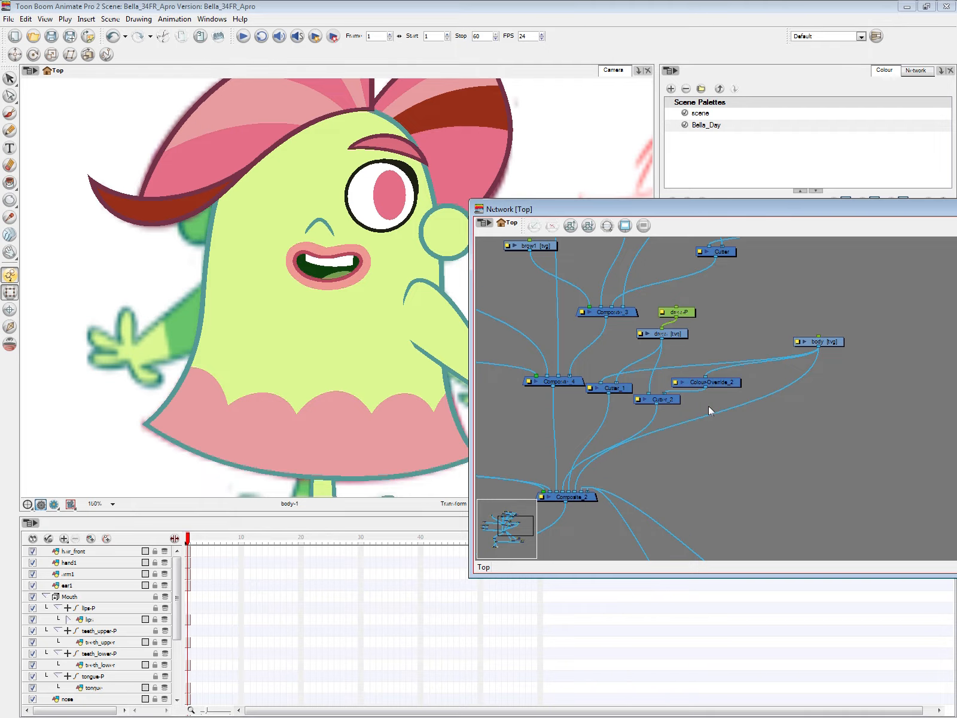
Step: Duplicate the Colour-Override_2 node and insert the copy between Cutter_2 and Composite_2
click(738, 384)
key(ctrl+c)
key(ctrl+v)
drag(796, 393, 682, 421)
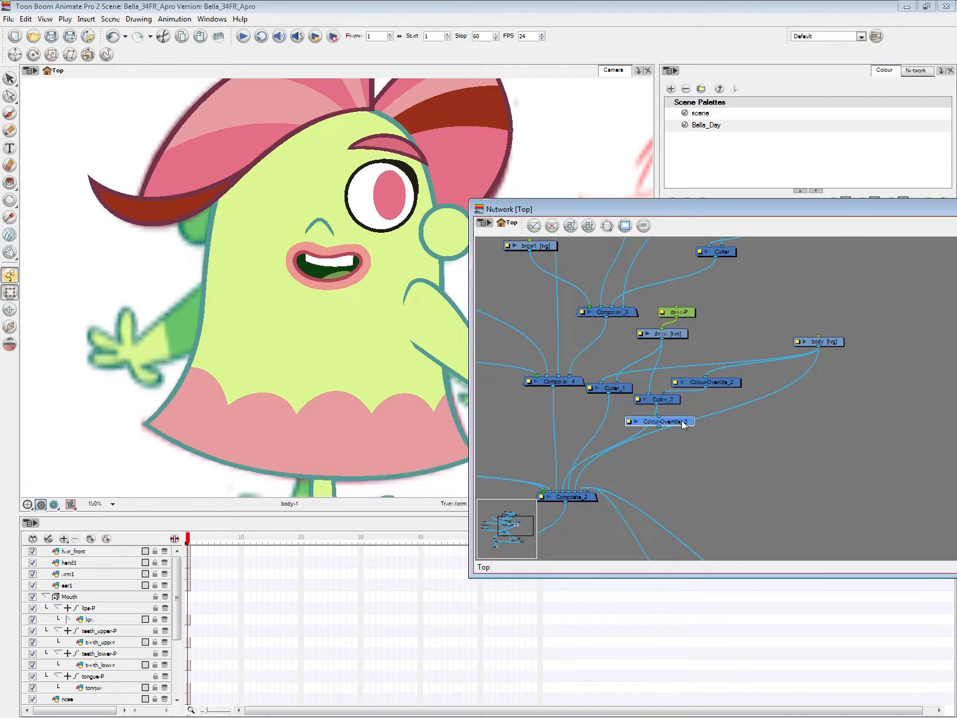
Step: Disable Render selected colours only for the copied colour override and remove Skin trace from its selected colours
double_click(658, 421)
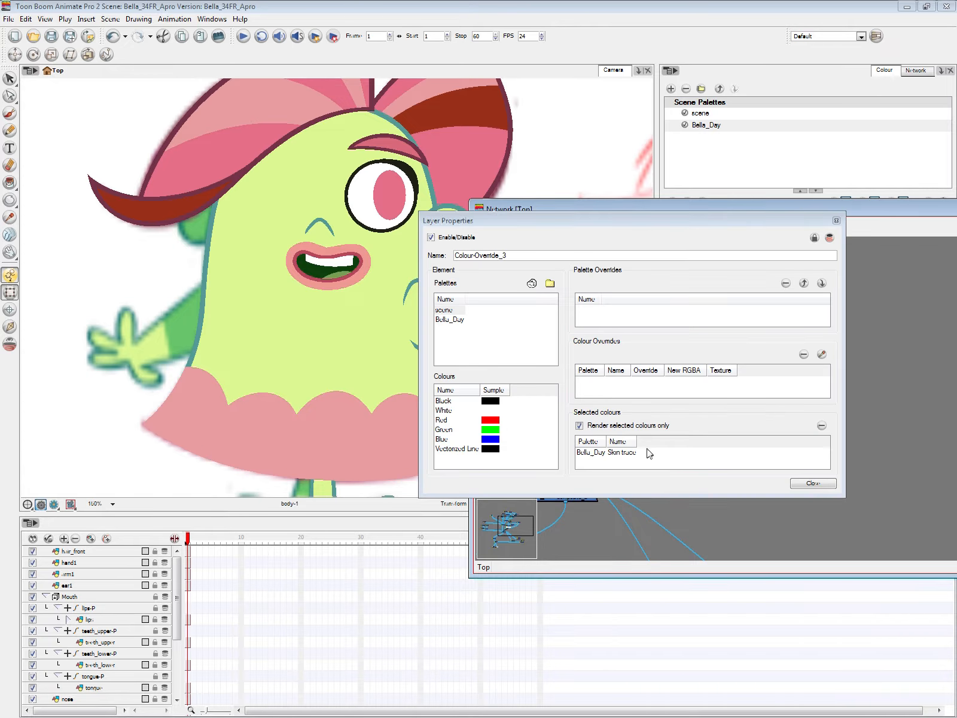
click(579, 425)
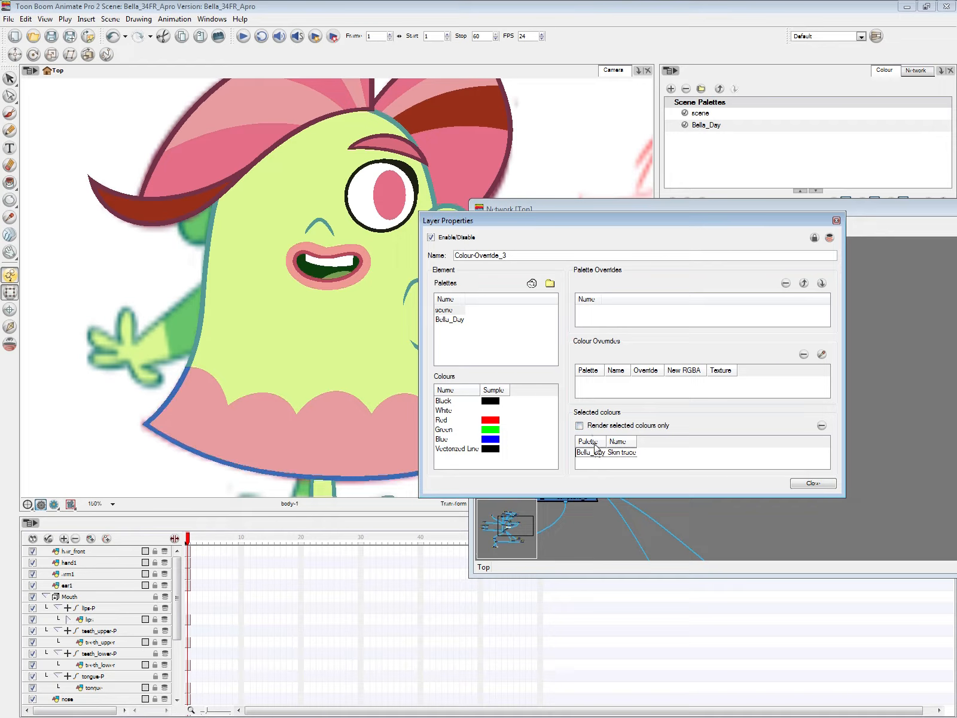
click(595, 450)
click(822, 425)
drag(735, 220, 687, 75)
click(657, 422)
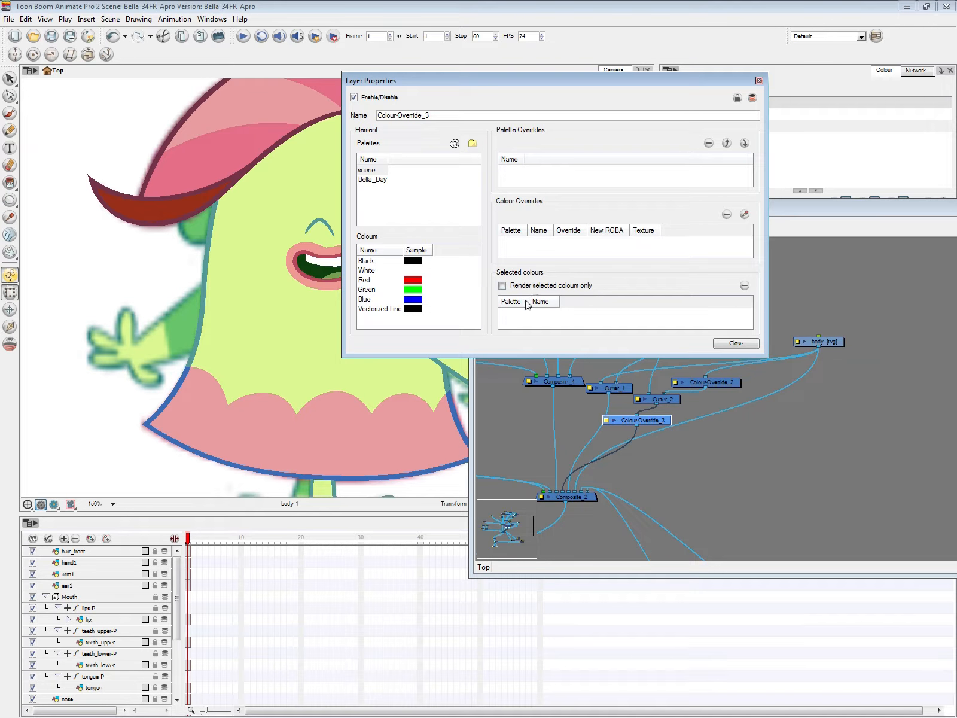
Step: Enlarge and reposition the layer properties window, and inspect the outline around the dress in the camera view
drag(764, 353, 771, 408)
drag(644, 82, 684, 45)
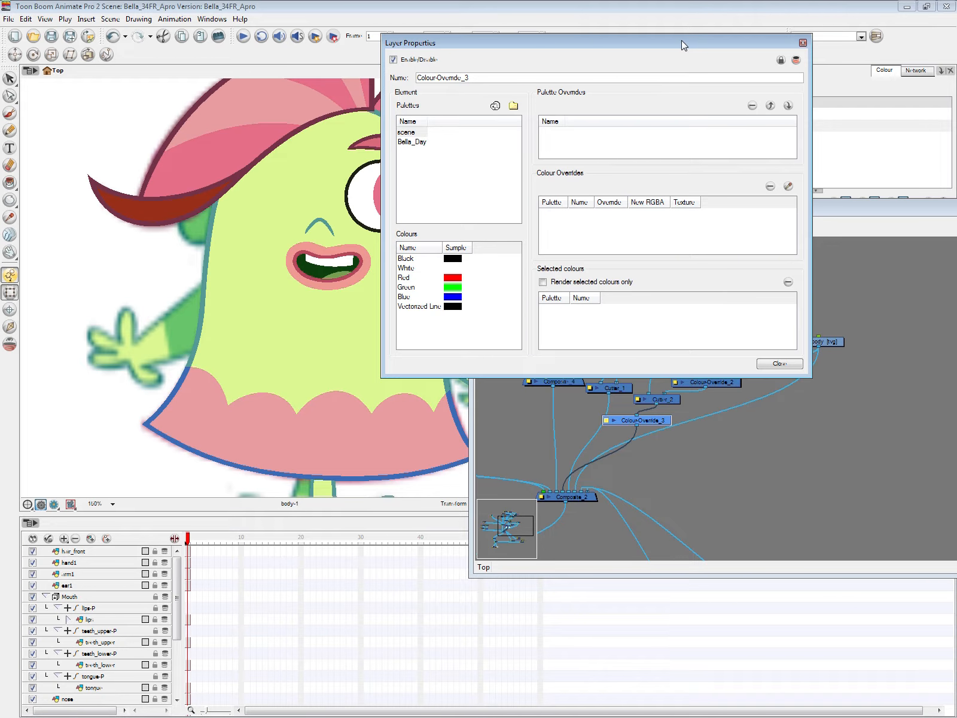
click(141, 438)
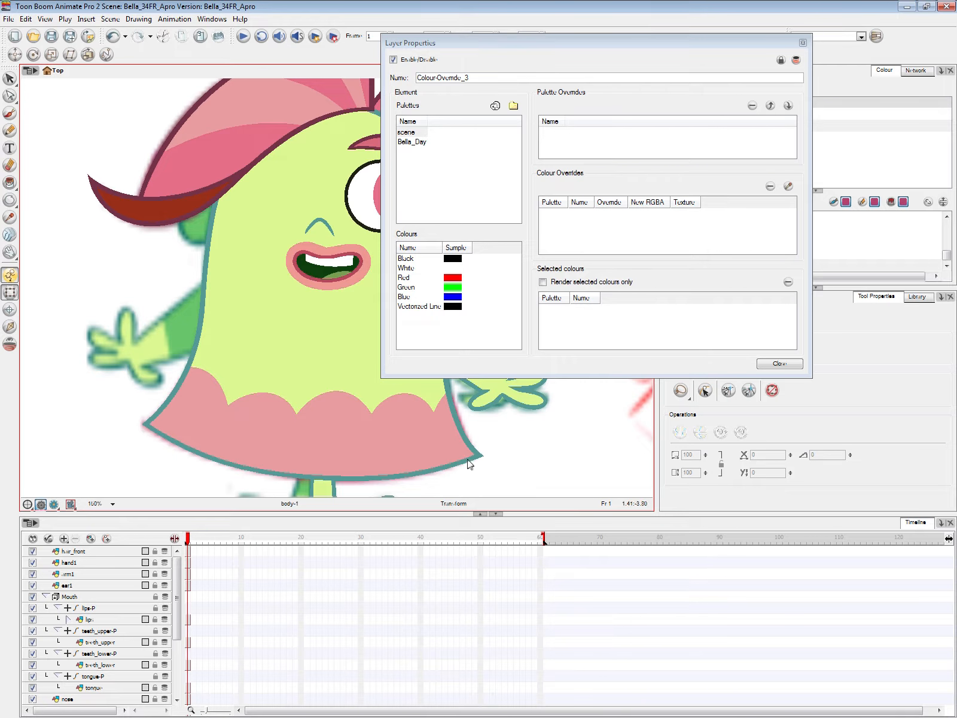
key(alt+Tab)
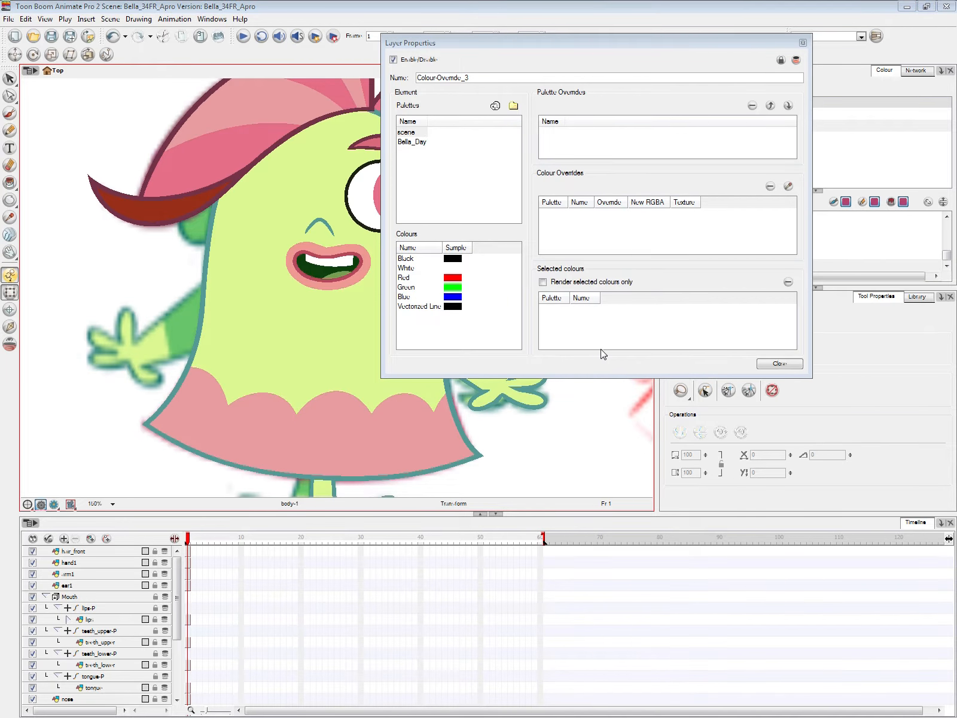
drag(716, 44, 635, 55)
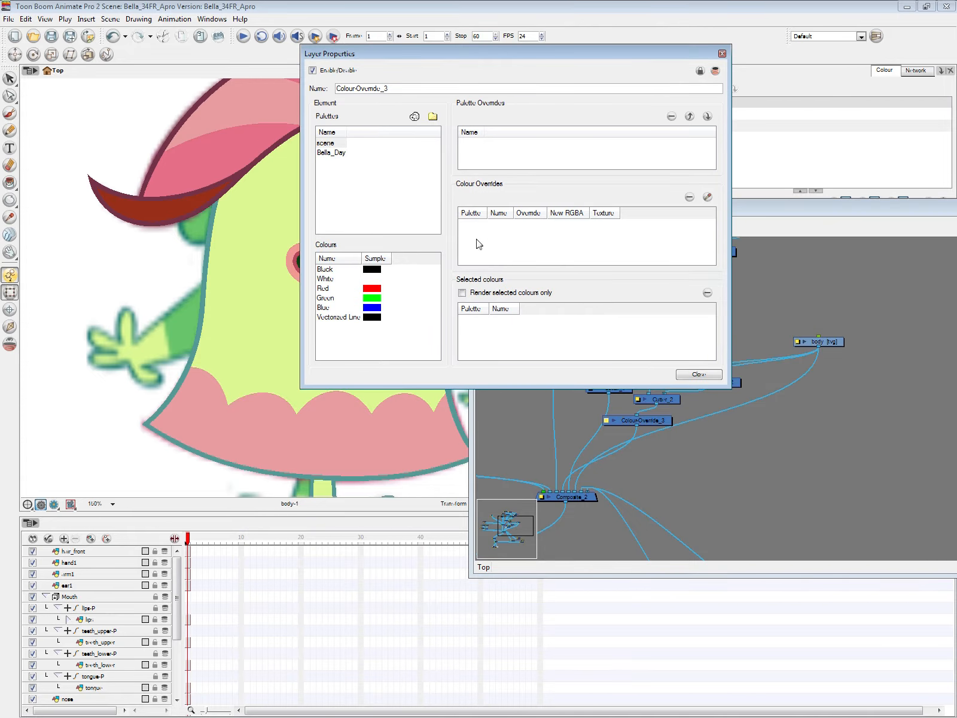
Step: Add Skin trace from the Bella_Day palette to Colour-Override_3's colour overrides and set its override type to New RGBA
click(331, 154)
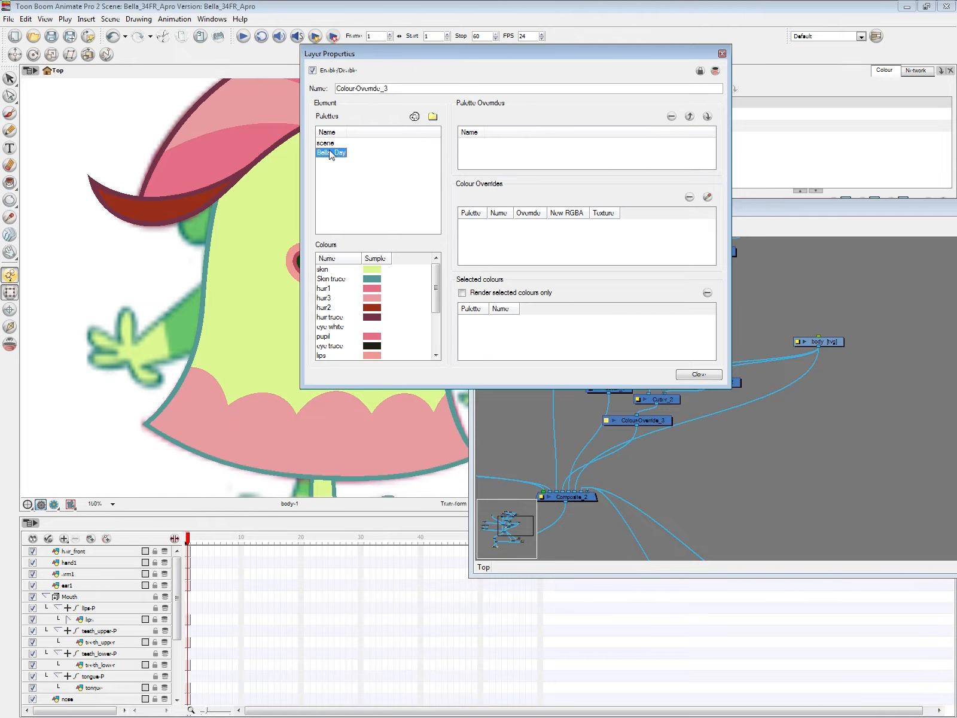
mouse_move(345, 277)
mouse_down()
mouse_move(375, 282)
mouse_move(550, 242)
mouse_up()
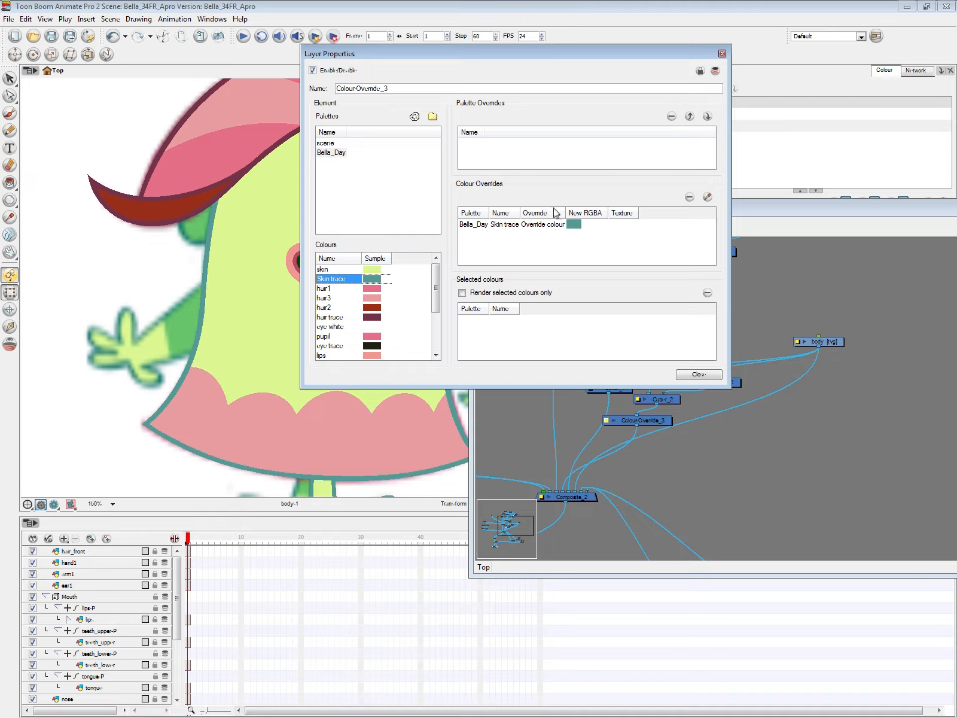
click(556, 226)
click(562, 228)
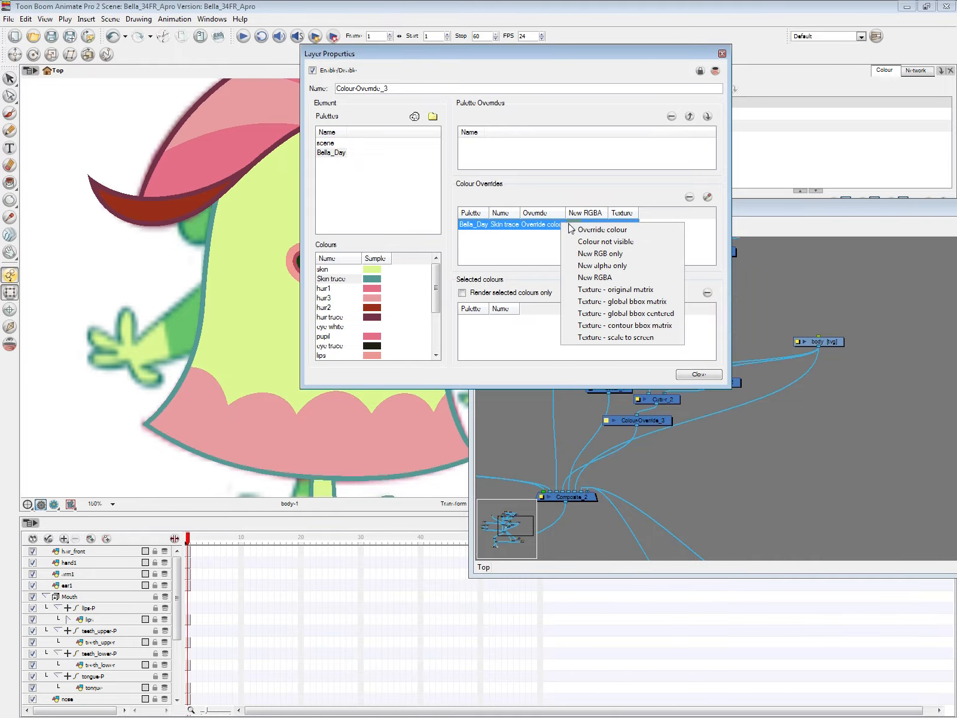
click(614, 282)
click(638, 245)
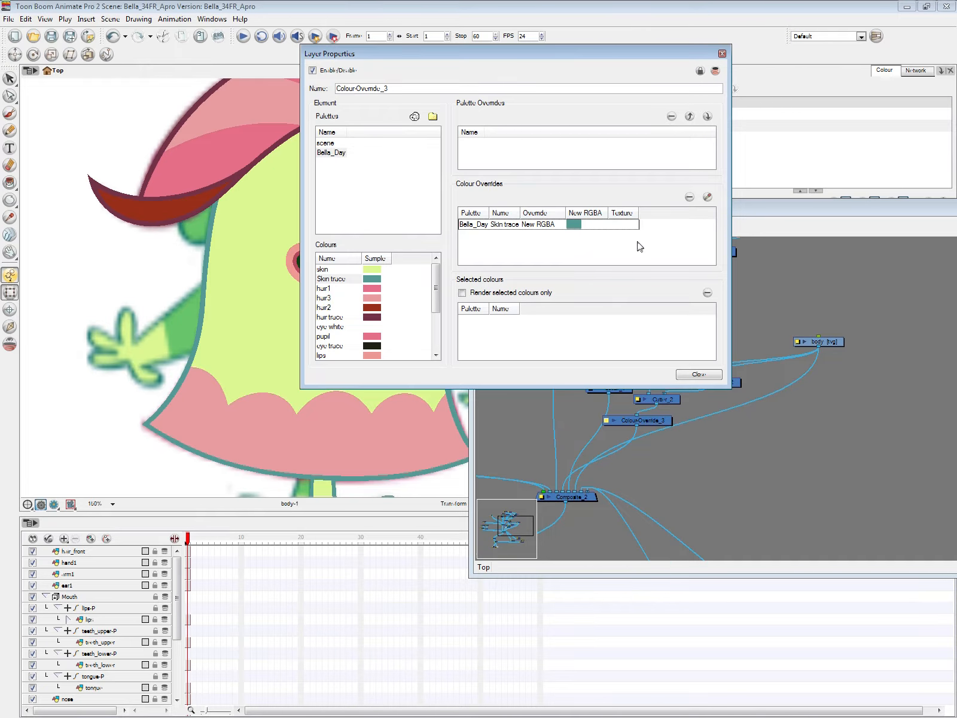
click(481, 226)
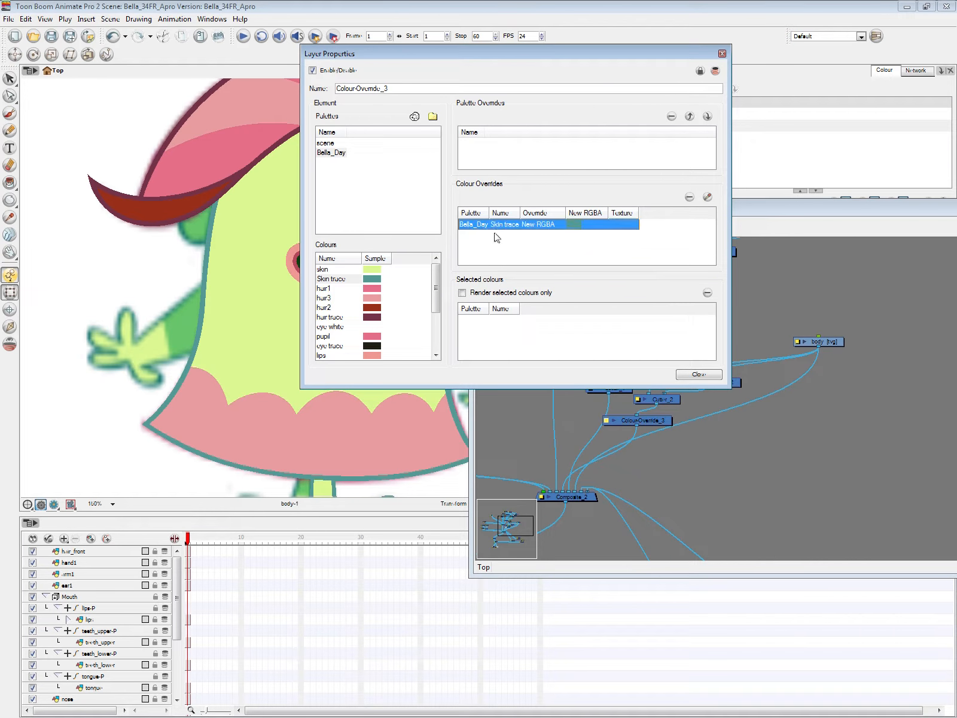
click(489, 240)
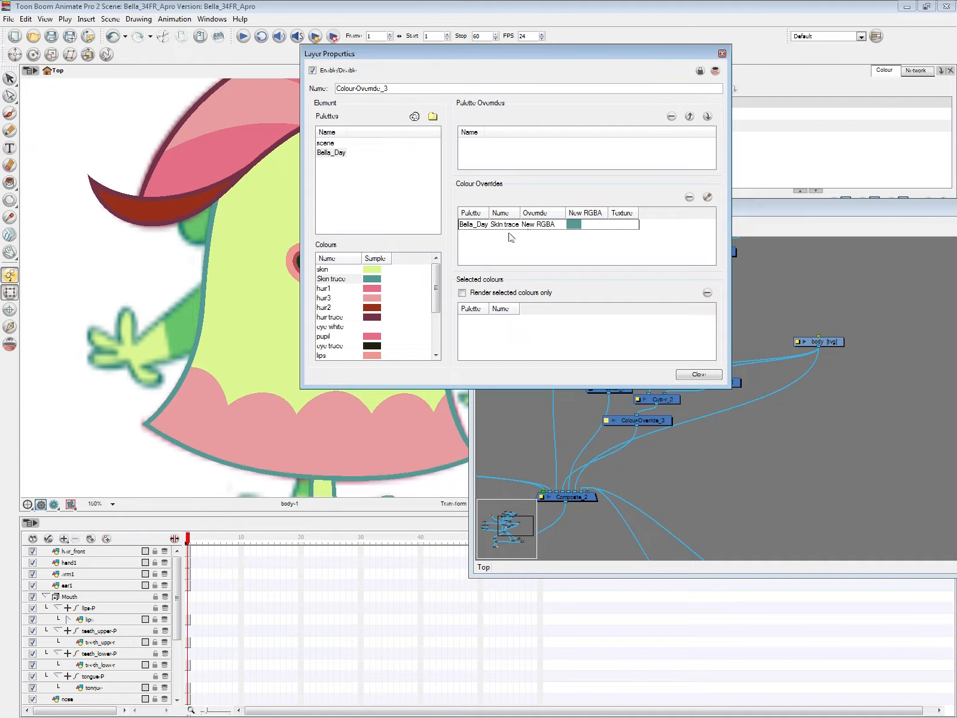
Step: Sample the palette's dress trace colour as the new colour of the Skin trace override and close the layer properties
click(610, 225)
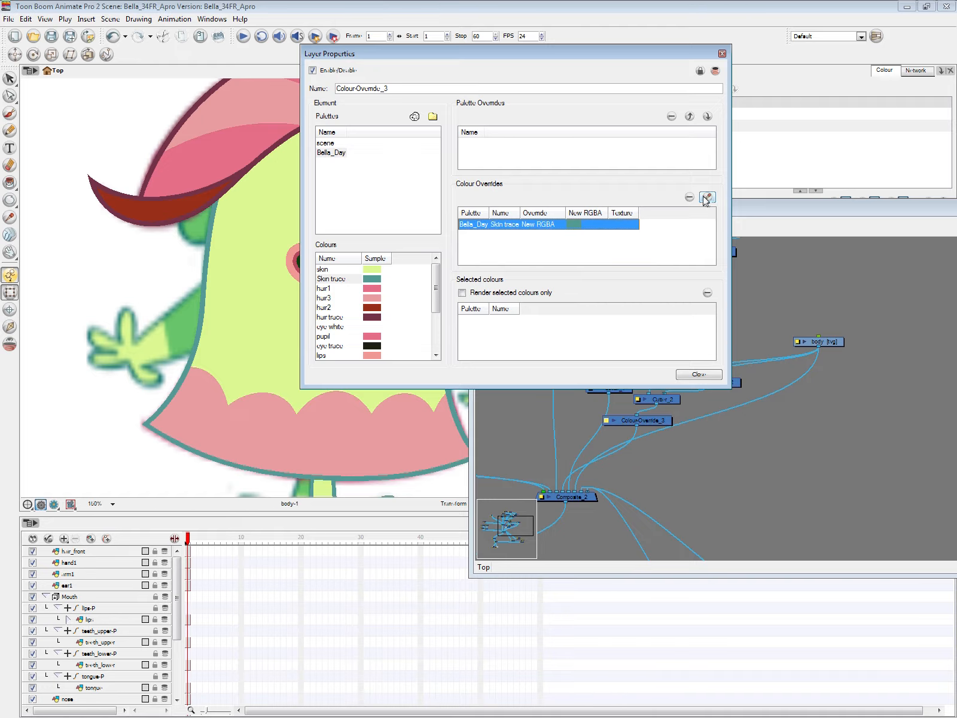
click(708, 197)
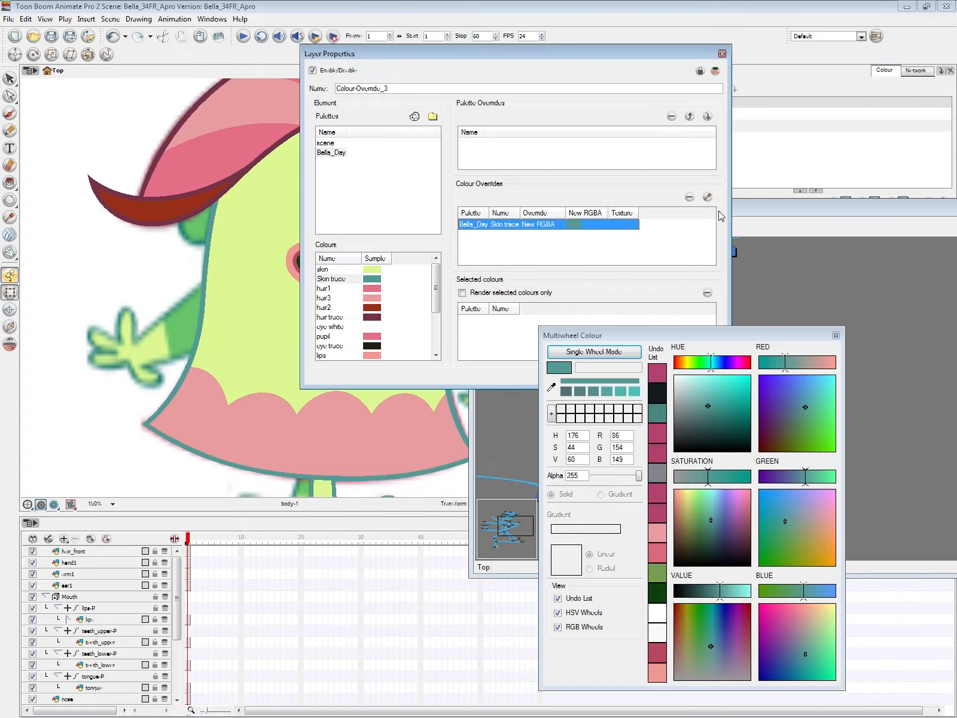
click(835, 336)
click(708, 197)
click(836, 336)
drag(435, 301, 431, 351)
click(708, 197)
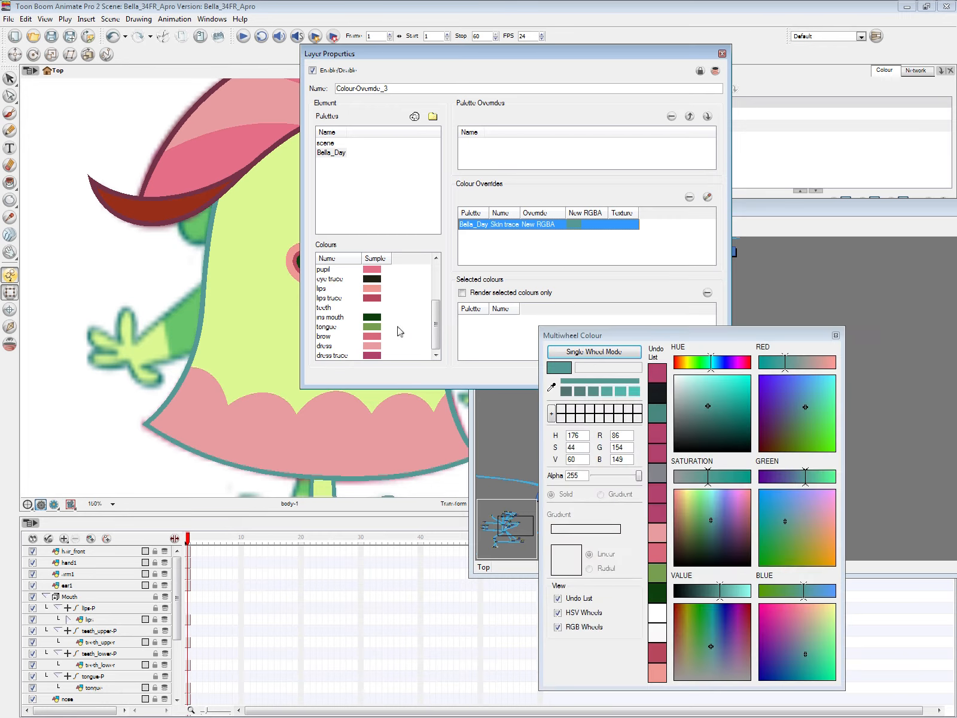
click(552, 387)
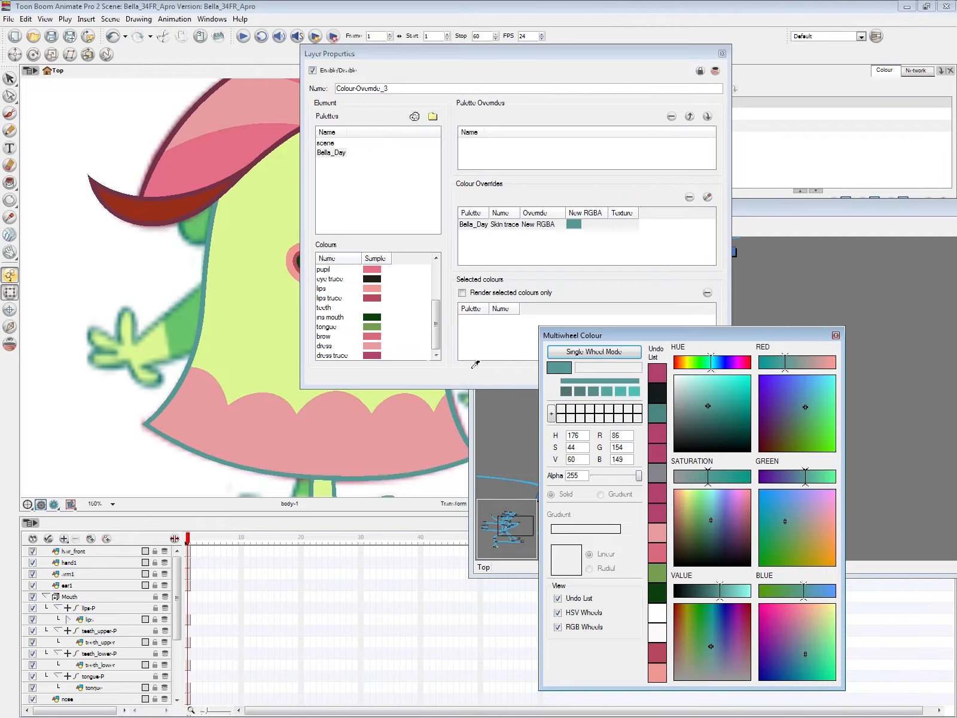
click(371, 356)
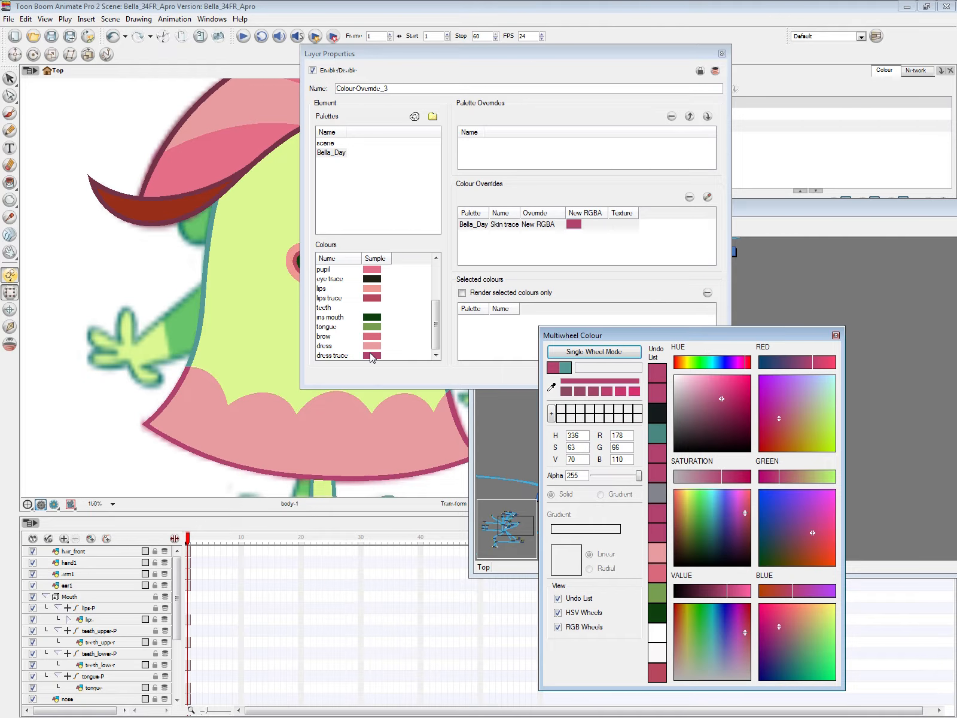
click(834, 335)
click(584, 228)
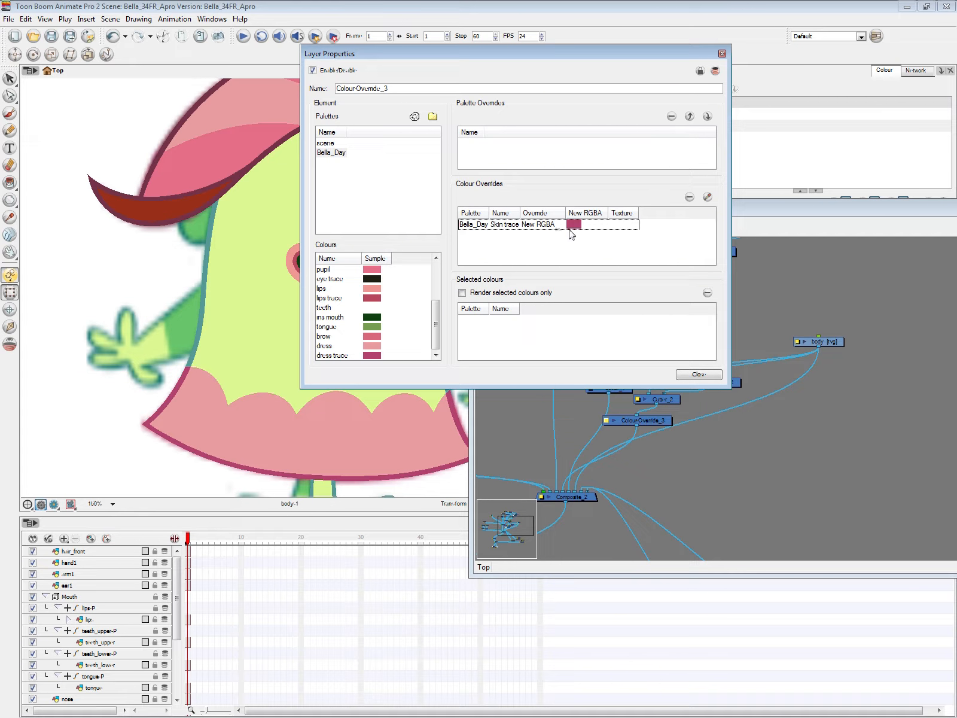
click(698, 373)
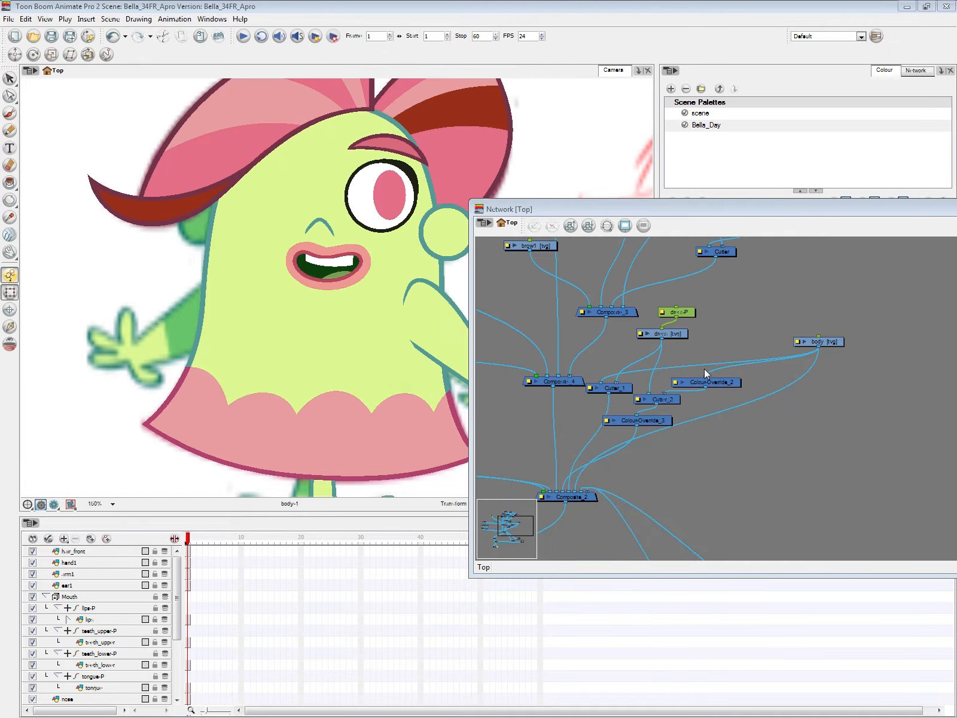
Step: Select the dress peg and move the dress up and down over the body to test the recoloured outline
click(693, 310)
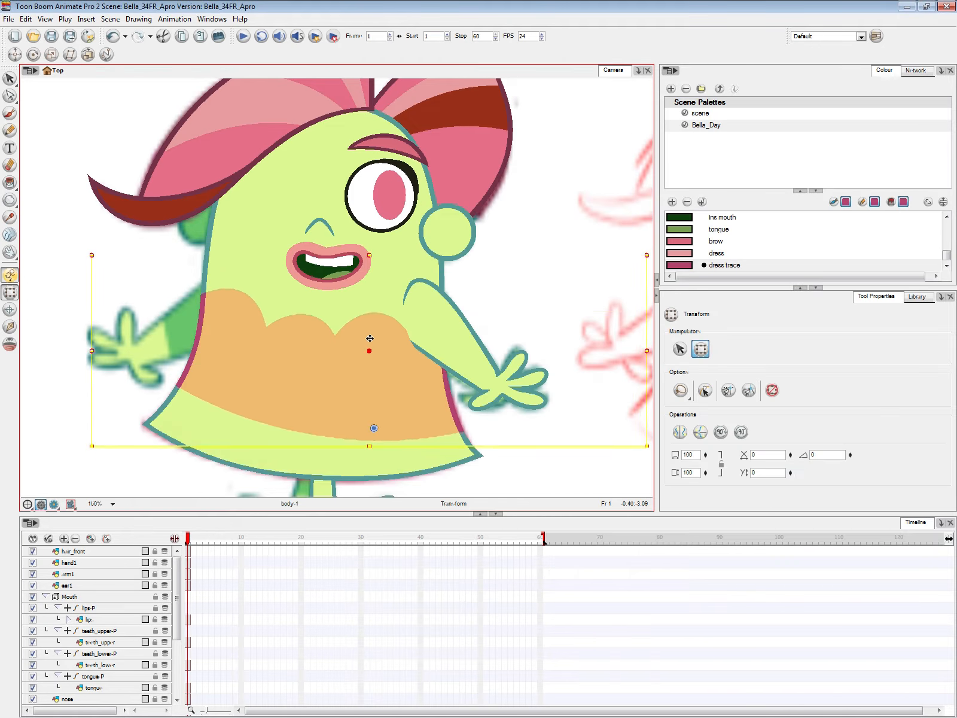
drag(353, 343, 341, 404)
click(532, 241)
key(1)
key(1)
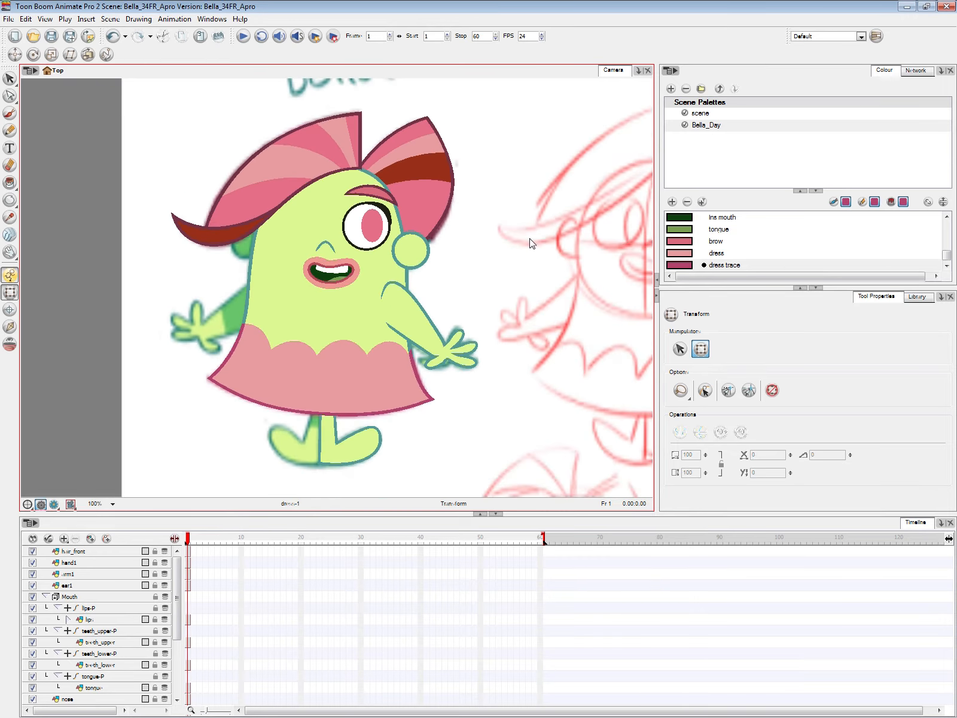
click(345, 372)
mouse_move(343, 359)
mouse_down()
mouse_move(344, 314)
mouse_move(316, 352)
mouse_move(342, 360)
mouse_up()
click(512, 248)
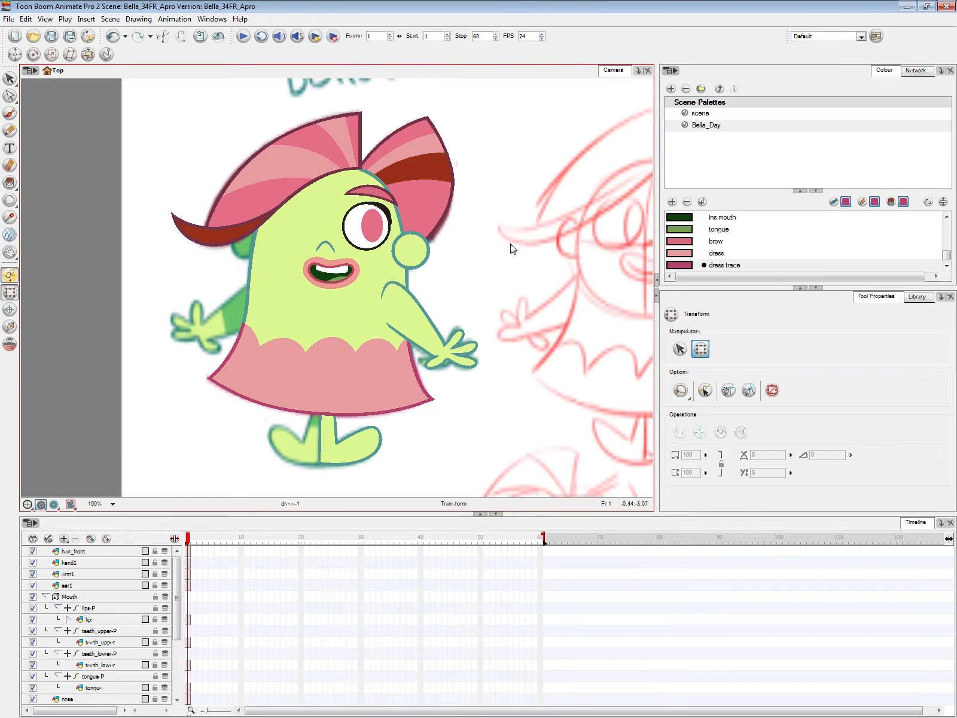
Step: Shift the dress sideways on the body and check the outline at different zoom levels
click(331, 363)
drag(330, 362, 357, 365)
drag(537, 297, 540, 302)
click(514, 289)
key(1)
key(1)
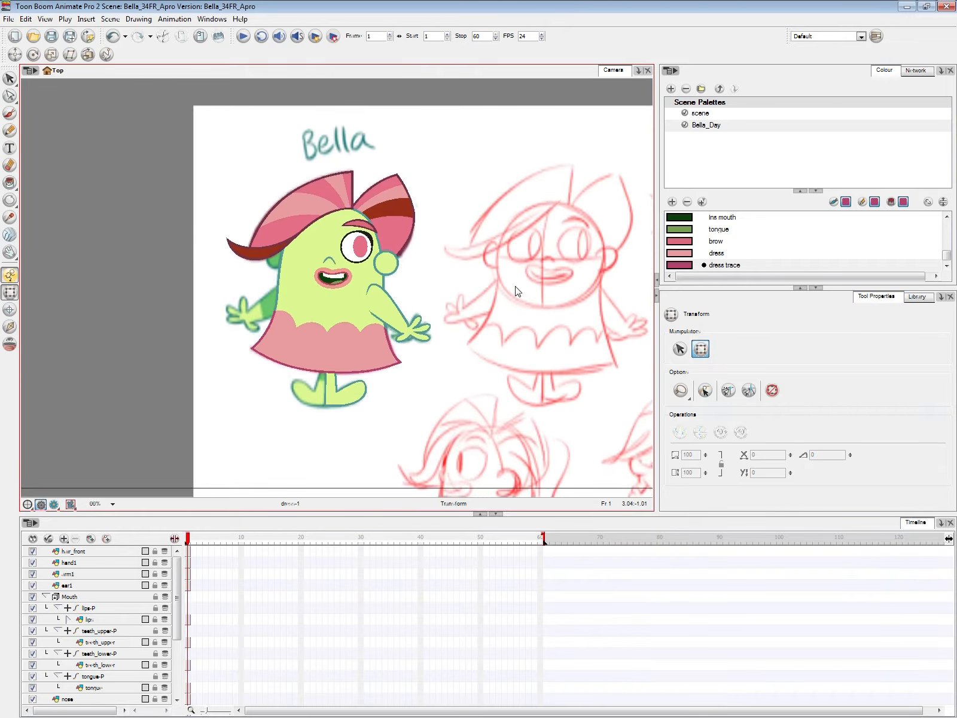
key(2)
key(2)
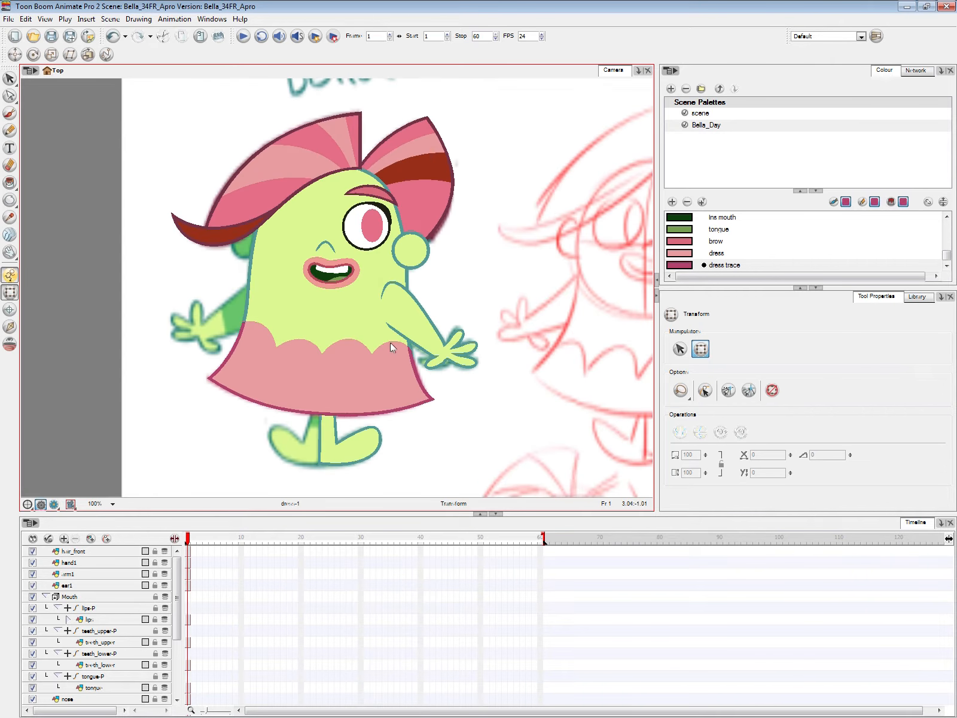
Step: Move and slightly rotate the dress on the body to test how the outline colour follows it
click(338, 375)
drag(344, 363, 337, 371)
drag(531, 306, 526, 300)
drag(332, 372, 329, 360)
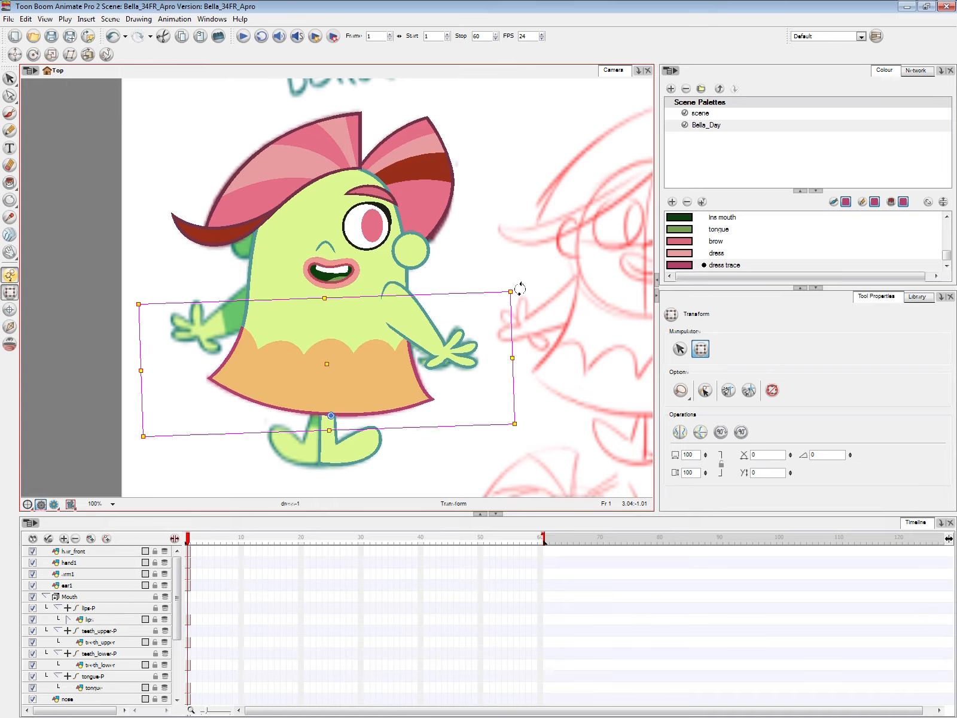
drag(519, 289, 519, 289)
click(499, 275)
click(351, 366)
mouse_move(332, 365)
mouse_down()
mouse_move(343, 362)
mouse_move(333, 366)
mouse_up()
click(476, 267)
Step: Move the dress slightly to the right once more and compare the whole character with the closer view
key(1)
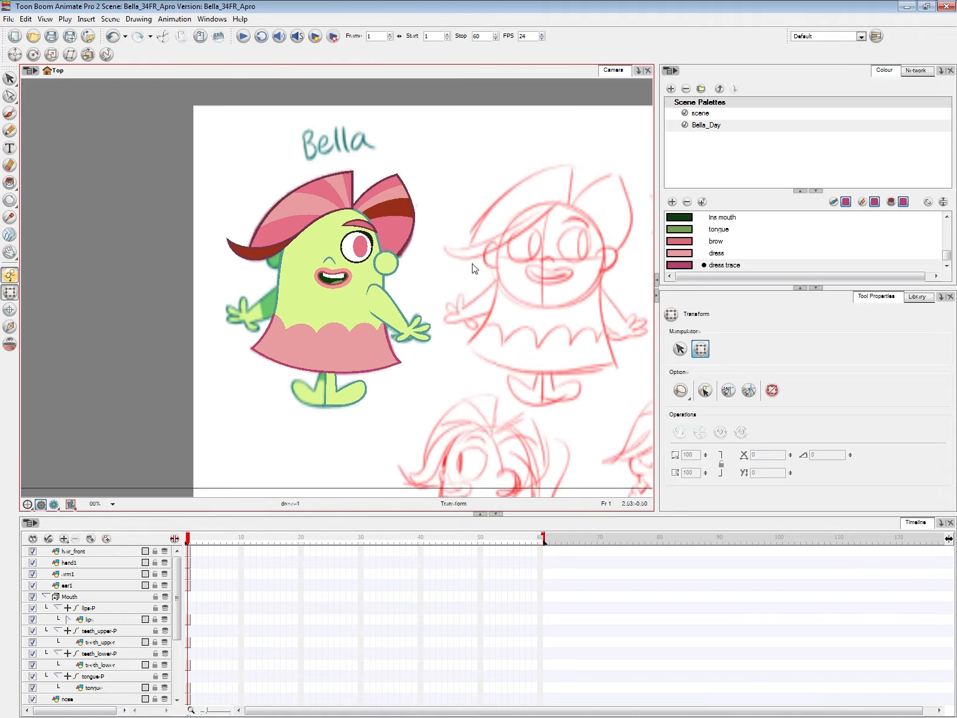
key(2)
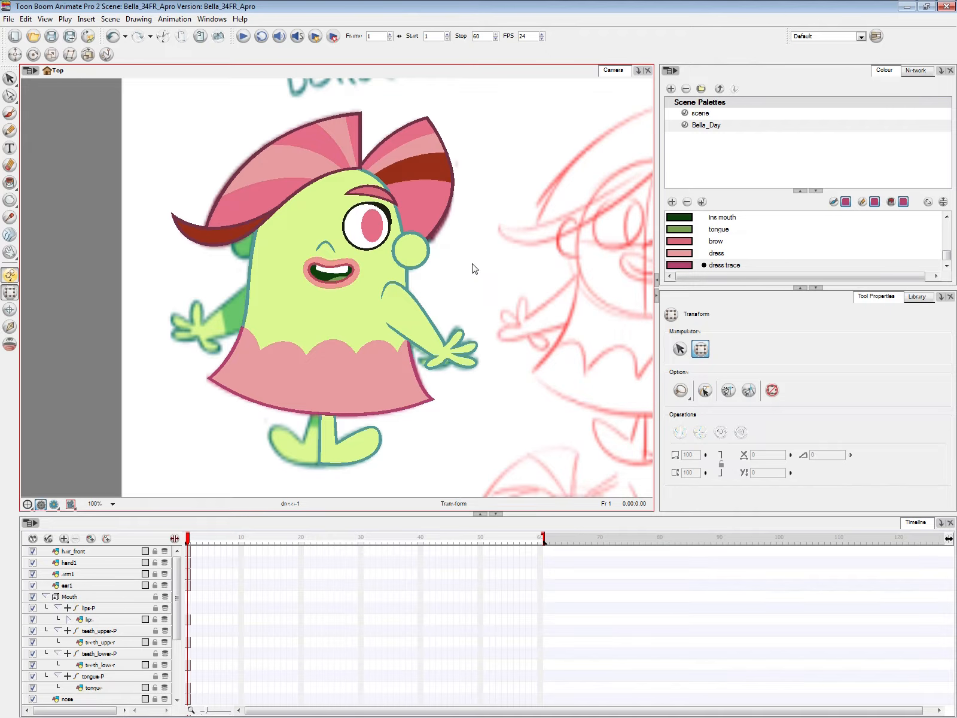
click(353, 378)
drag(333, 363, 342, 363)
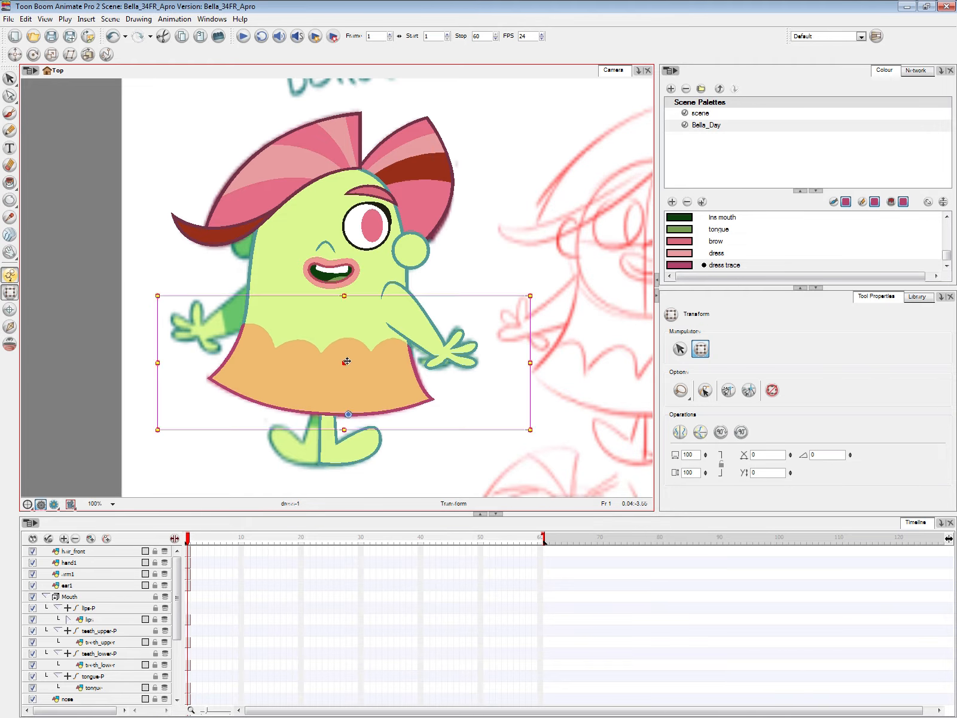
click(453, 449)
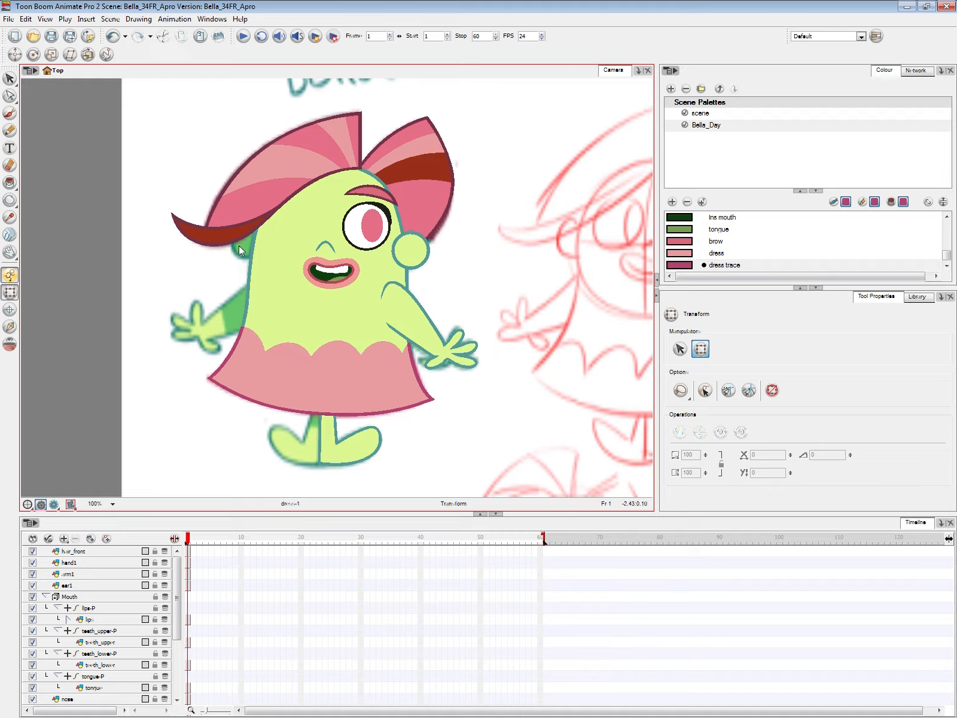
key(1)
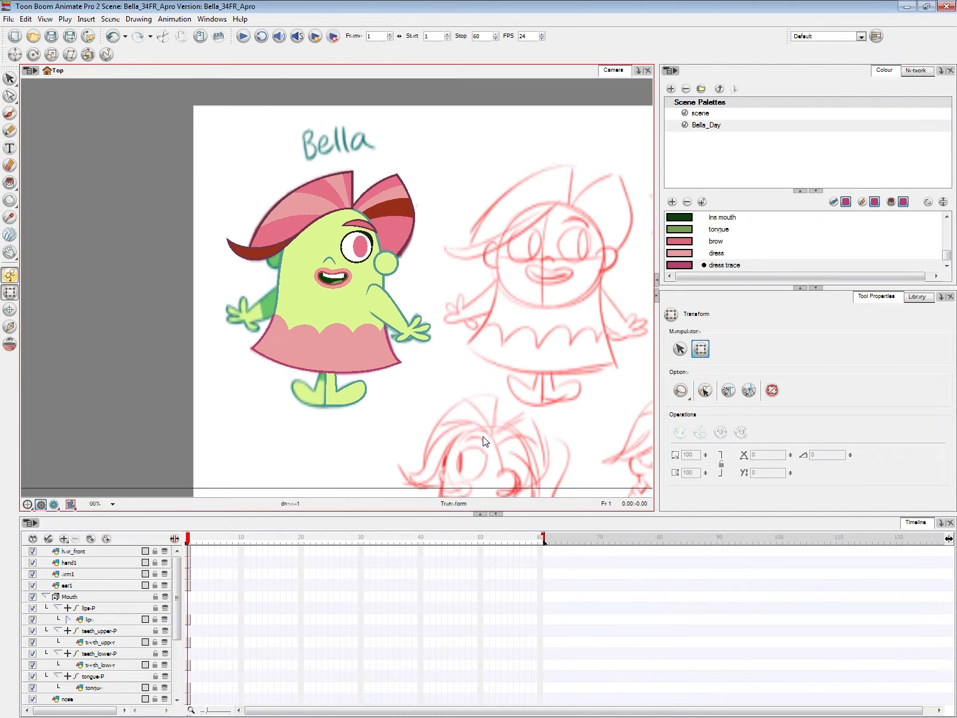
key(2)
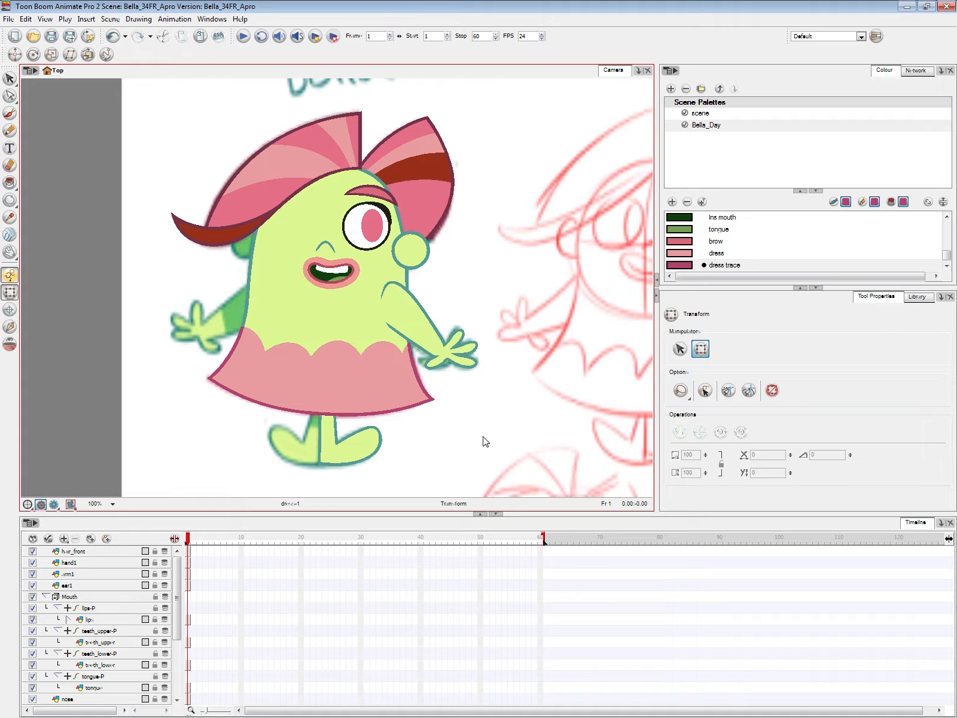
Step: Undo the dress's test moves and inspect up close the ear where it overlaps the body
click(415, 251)
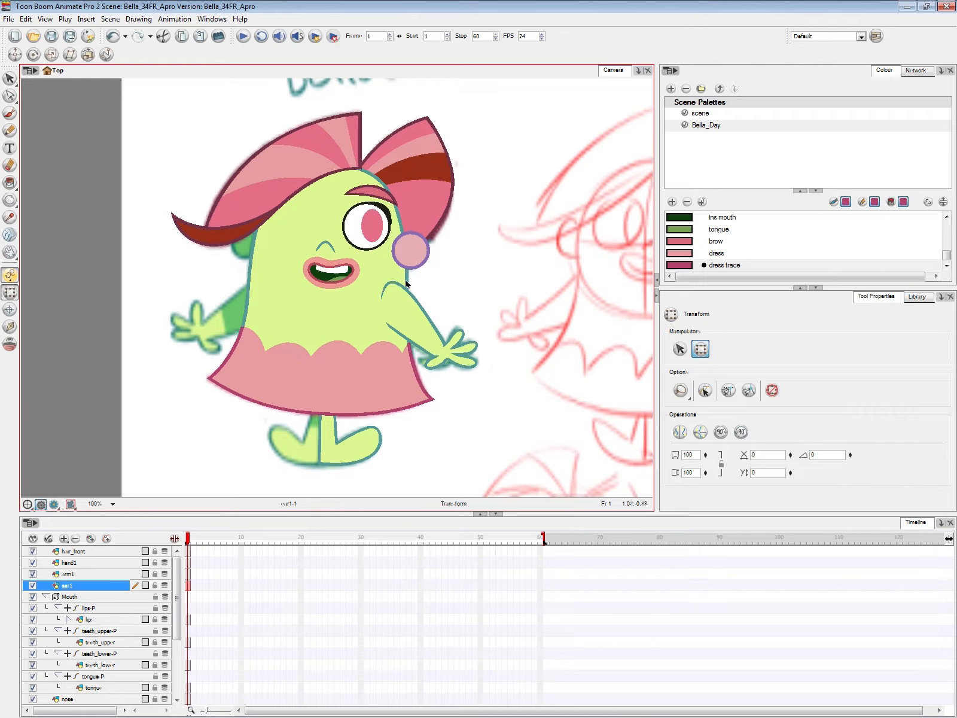
key(2)
key(2)
drag(525, 254, 466, 284)
click(472, 285)
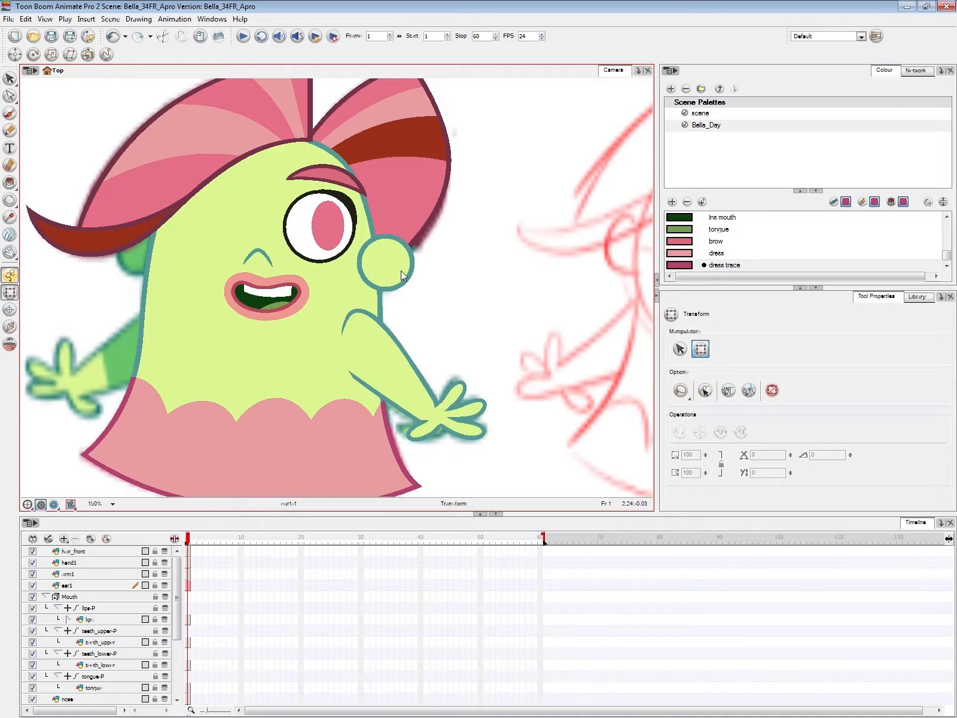
key(alt+Tab)
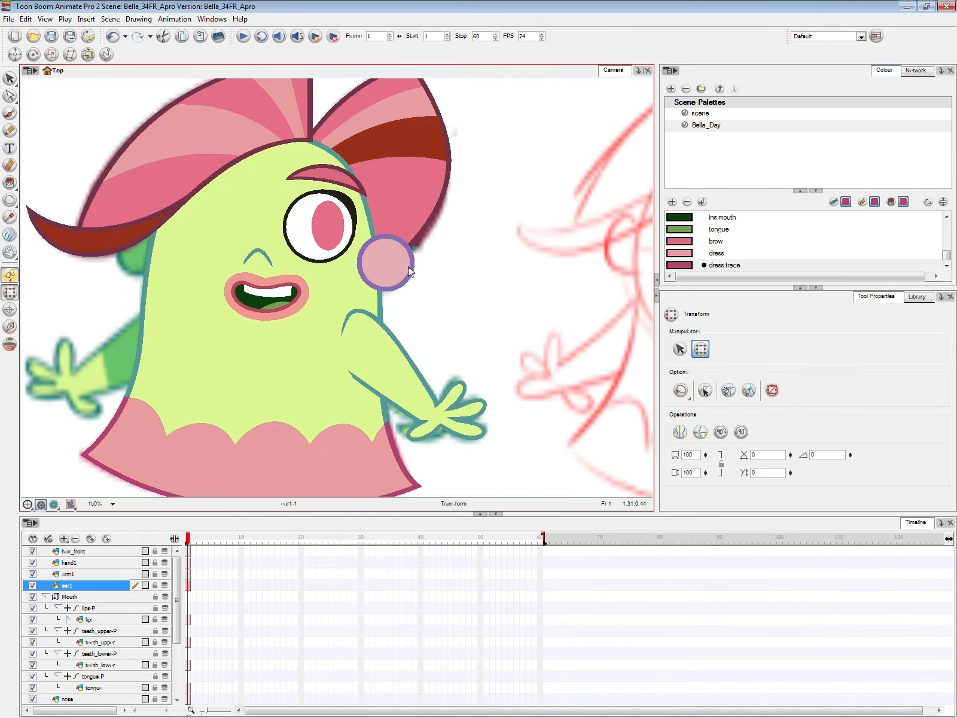
click(405, 270)
click(433, 255)
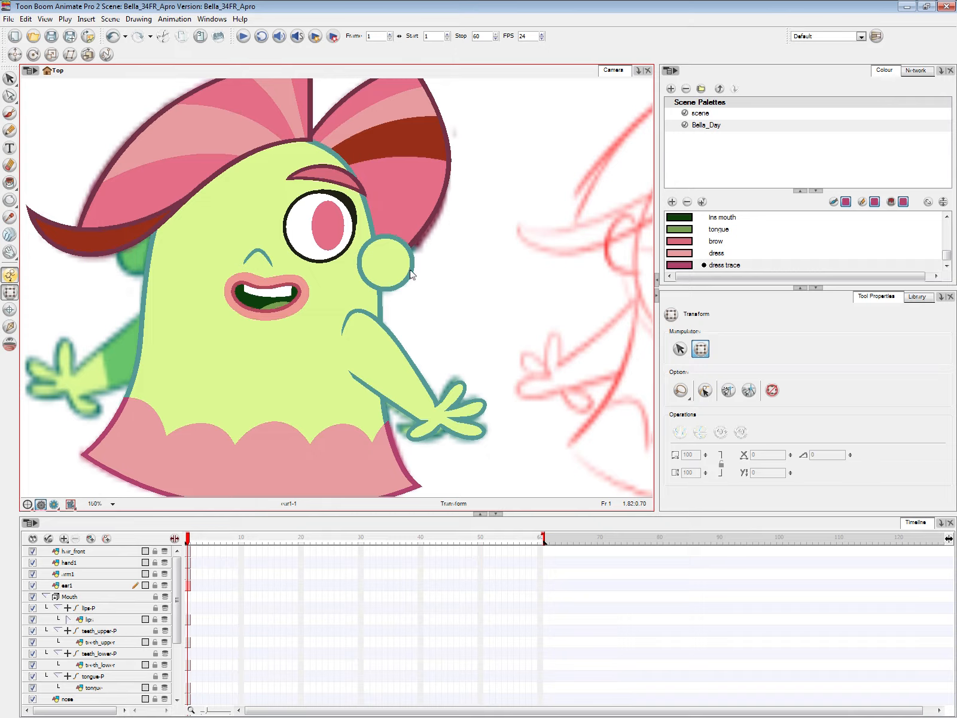
Step: Bring the ear1 node across the network to the body node's side and shift the body node slightly outward
key(alt+Tab)
scroll(689, 418, down, 1)
drag(719, 465, 803, 497)
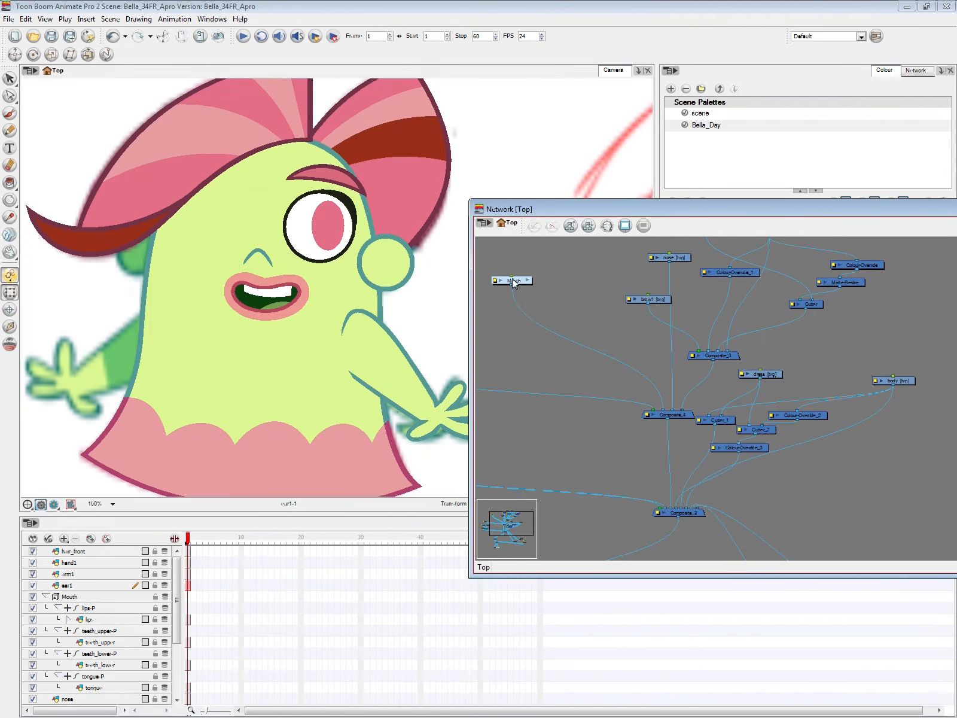
scroll(598, 434, down, 1)
drag(598, 434, 659, 434)
drag(536, 379, 883, 347)
drag(839, 477, 595, 451)
drag(644, 325, 723, 350)
drag(653, 467, 676, 449)
drag(778, 528, 763, 460)
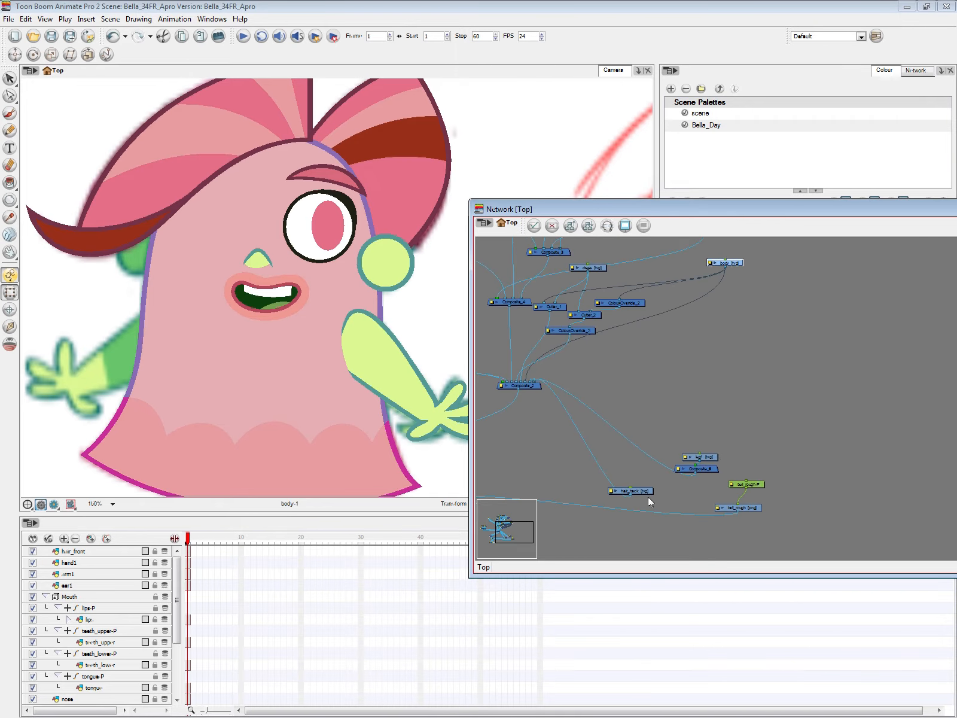
Step: Move the hair_back node and the leg1 node with its composite up near the body node in the network
drag(643, 494, 700, 353)
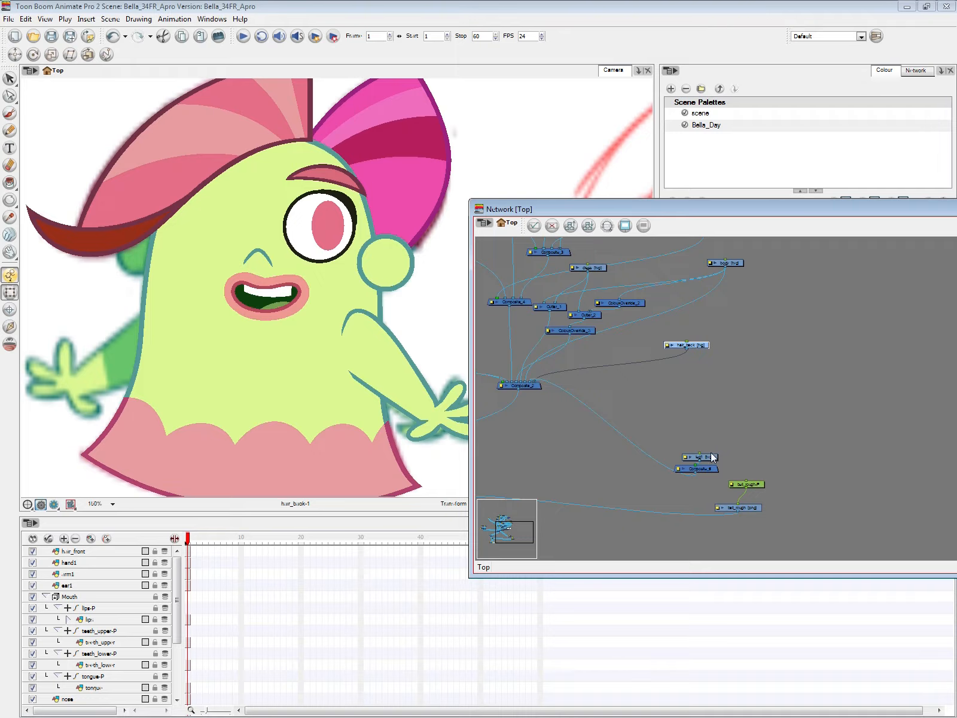
drag(712, 457, 863, 268)
drag(705, 347, 750, 354)
drag(712, 326, 719, 387)
Step: Reconnect ear1 from Composite_4 to Composite_2 behind the body, and place its node between the body and hair_back nodes
drag(727, 290, 741, 281)
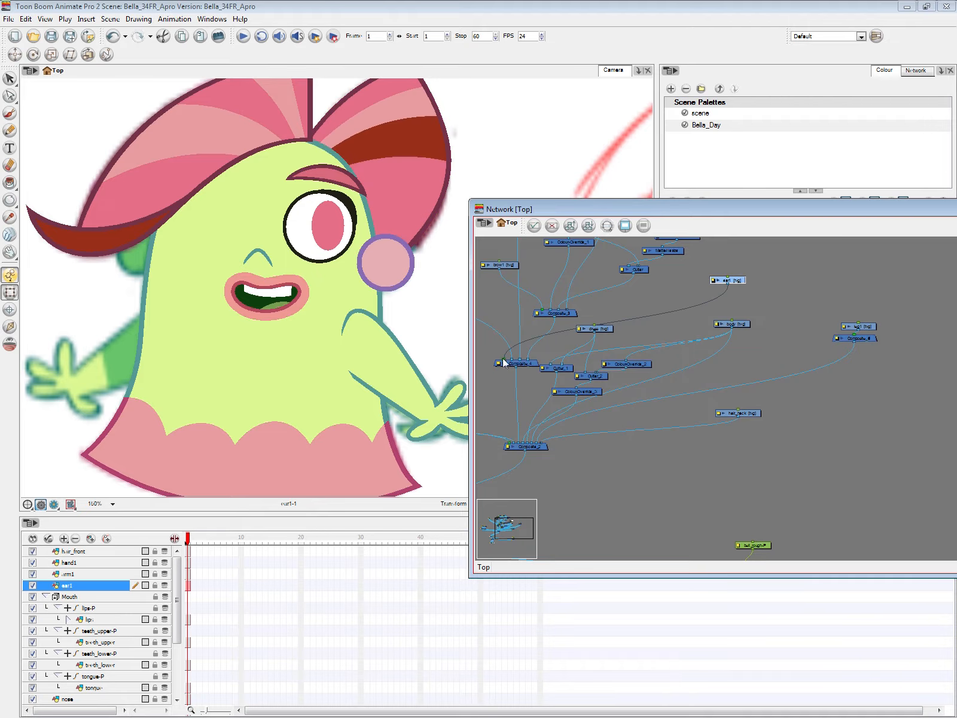
drag(504, 361, 540, 443)
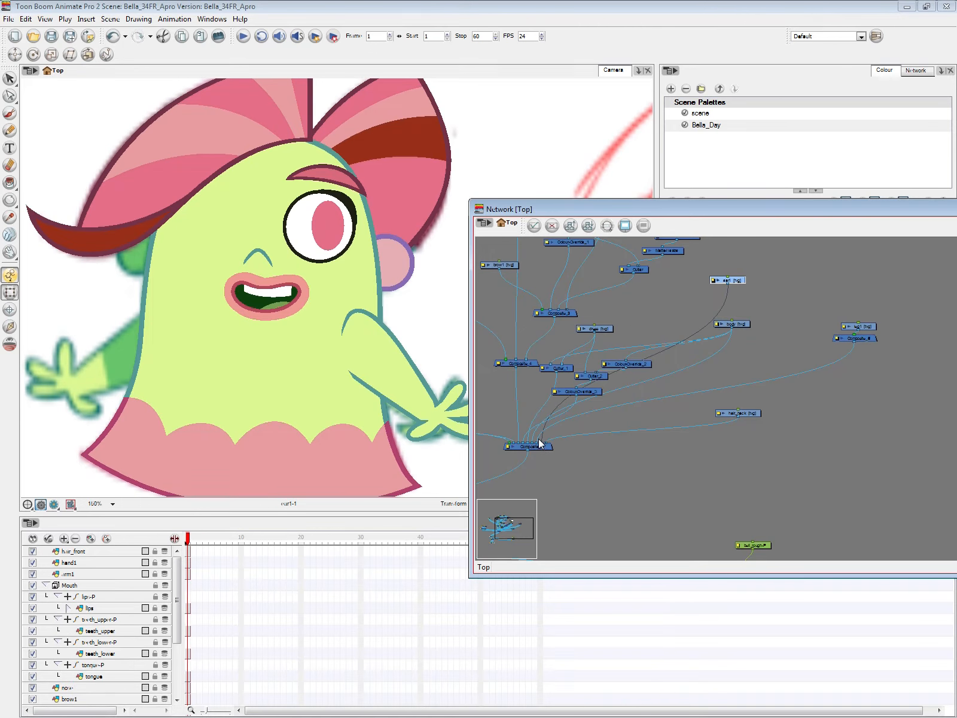
drag(736, 282, 807, 369)
click(645, 361)
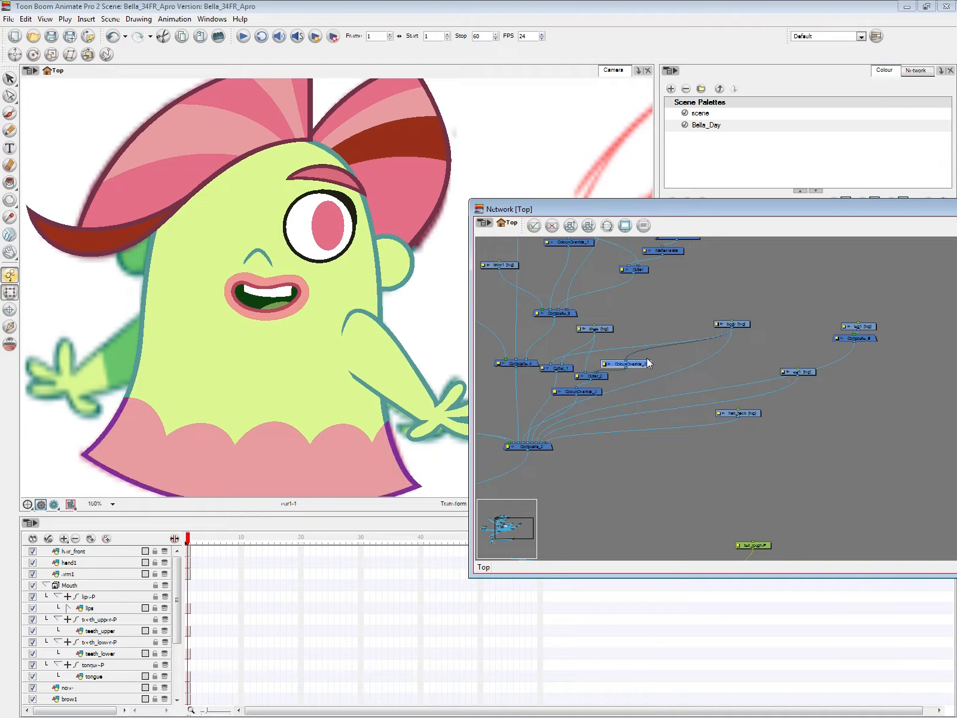
Step: Duplicate the ColourOverride_2 node, place the copy below the body node and feed it from the repositioned ear1 node
key(ctrl+c)
key(ctrl+v)
drag(854, 413, 732, 390)
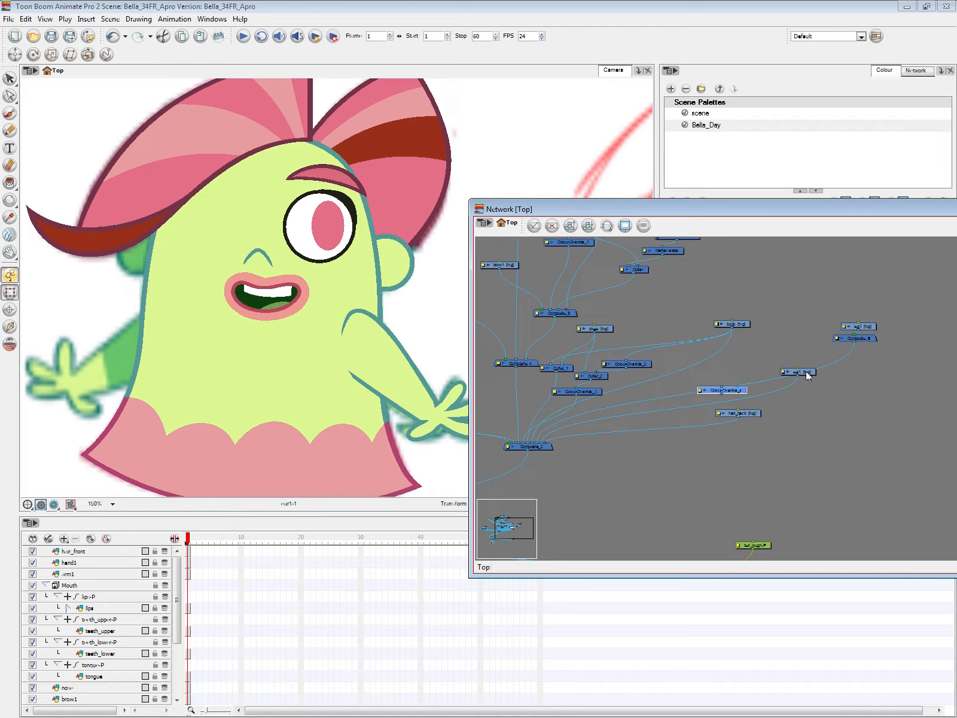
drag(806, 371, 799, 343)
drag(739, 388, 718, 364)
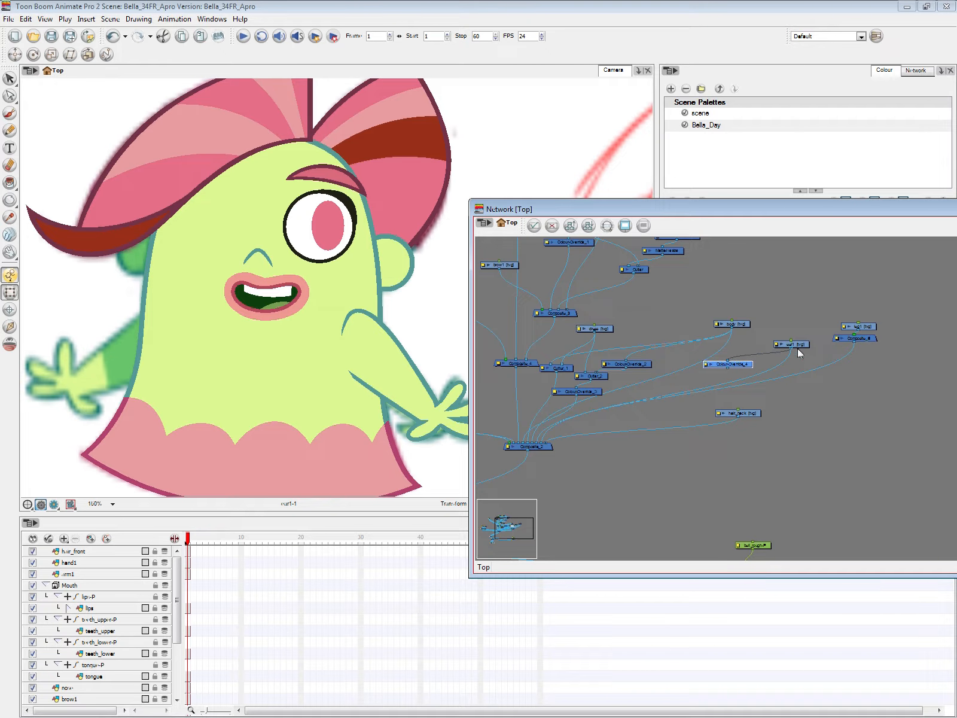
Step: In ColourOverride_4, replace the selected Skin trace colour with the Bella_Day skin colour as the only rendered colour
scroll(754, 350, up, 3)
scroll(759, 340, up, 1)
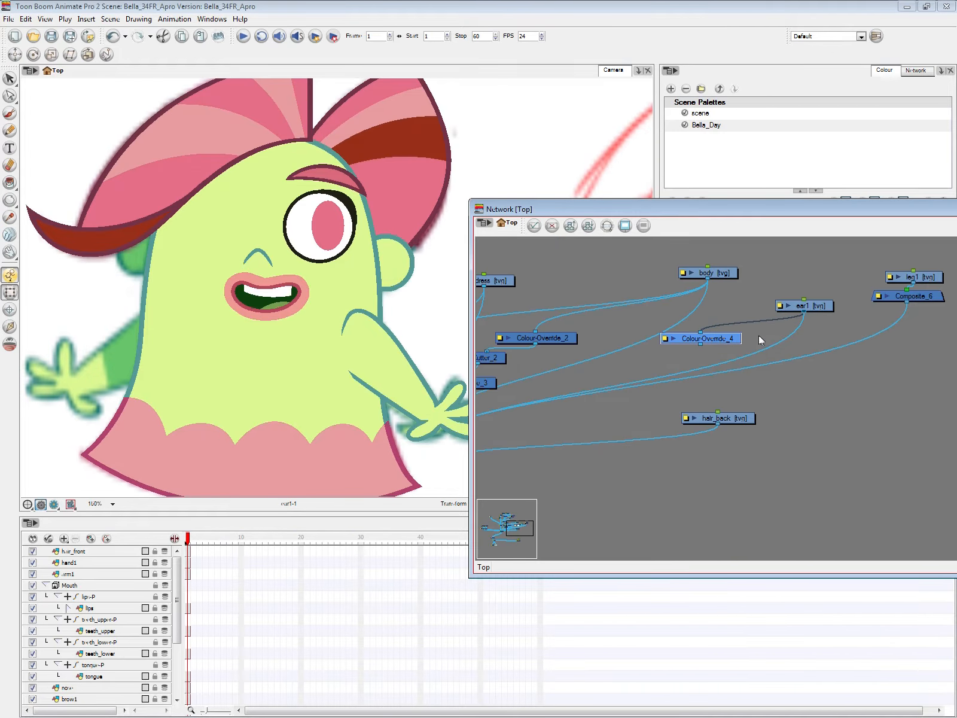
click(665, 338)
click(513, 285)
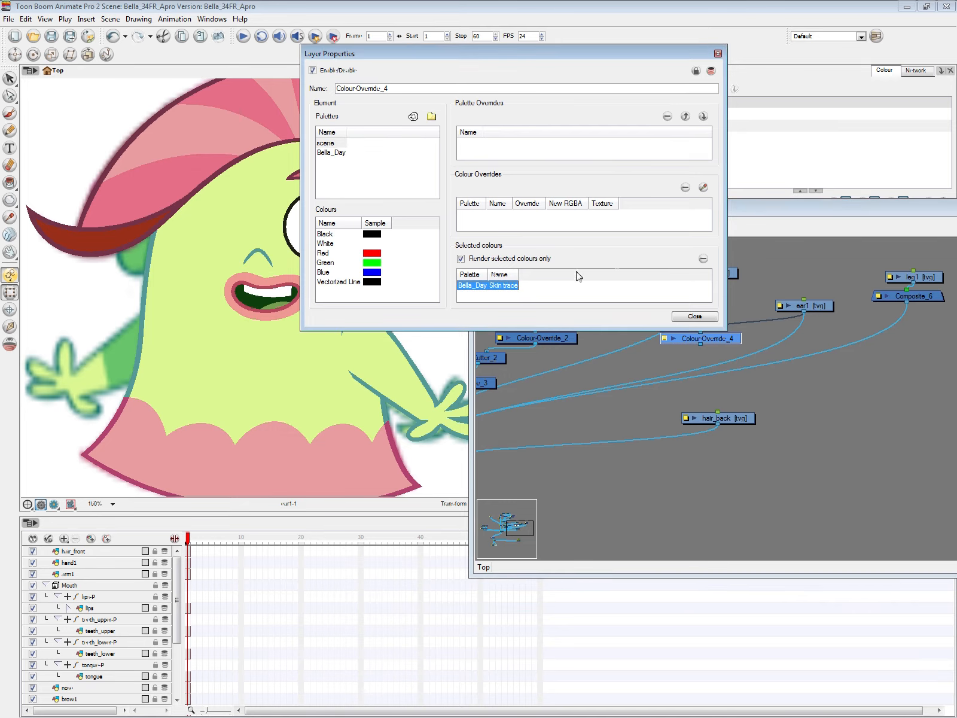
click(702, 258)
click(331, 152)
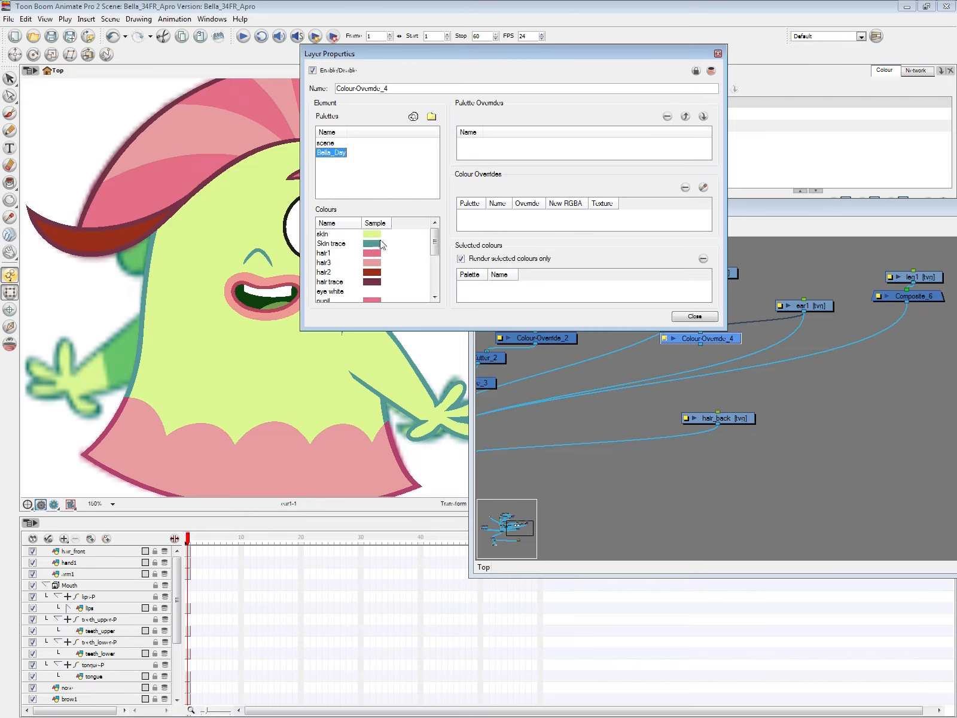
drag(376, 234, 509, 292)
click(696, 316)
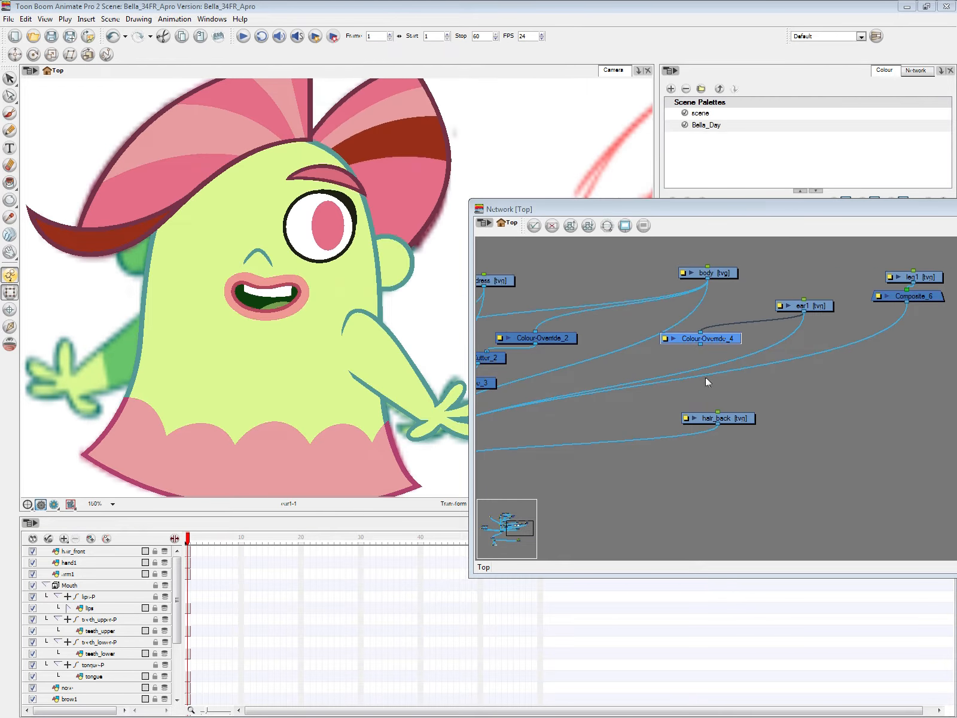
Step: Move the body node up for clearance and connect ColourOverride_4 to Composite_2 in front of the body
click(637, 457)
key(2)
key(2)
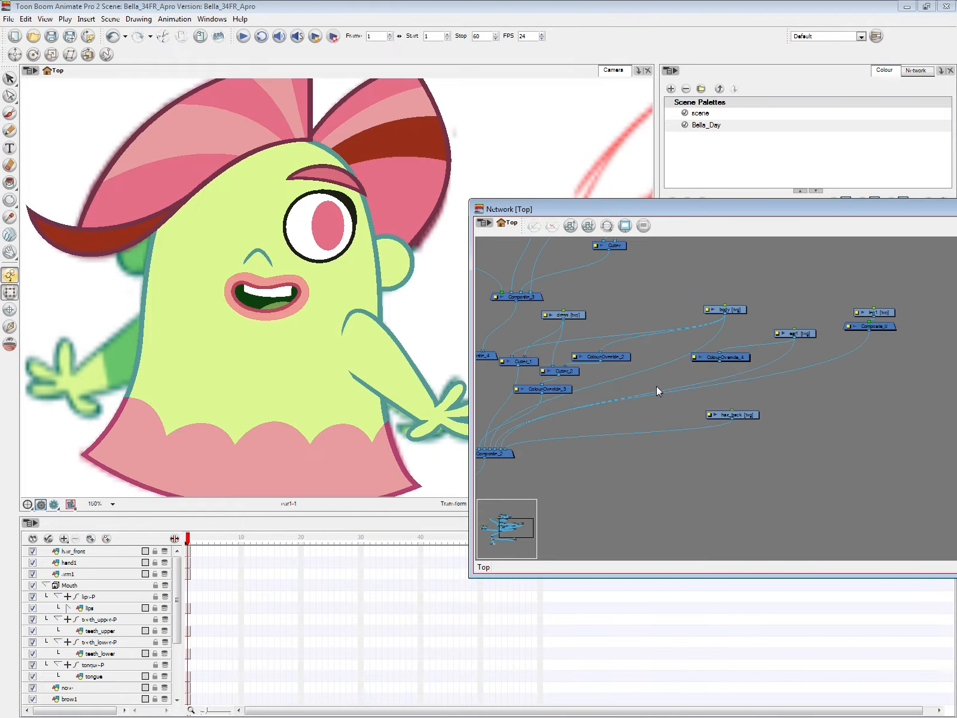
drag(657, 385, 684, 390)
drag(758, 364, 761, 363)
drag(762, 315, 784, 303)
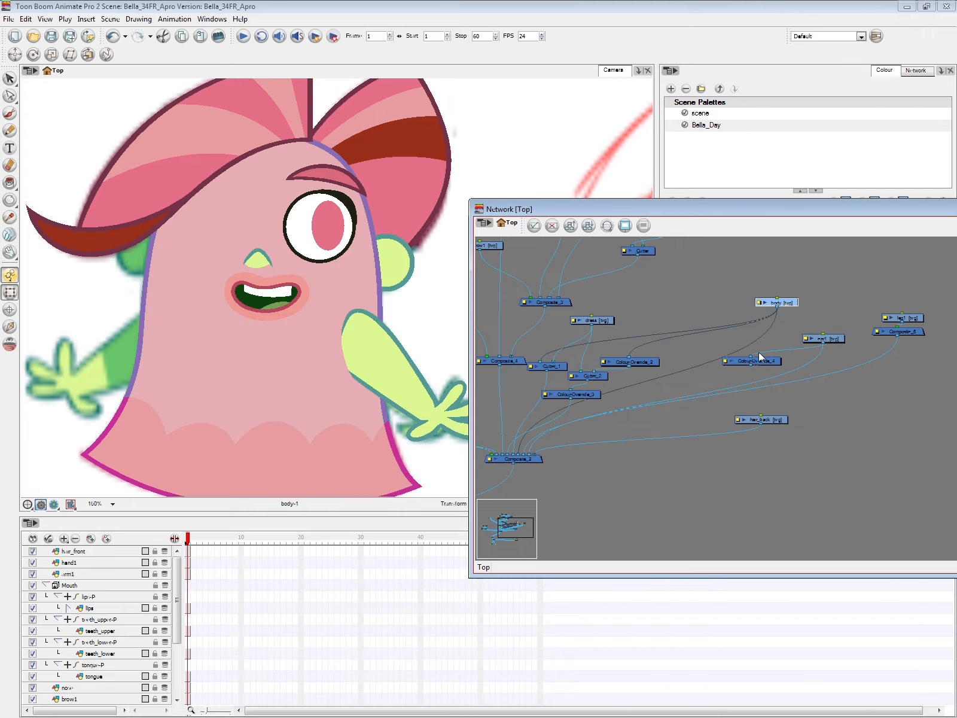
drag(743, 372, 518, 454)
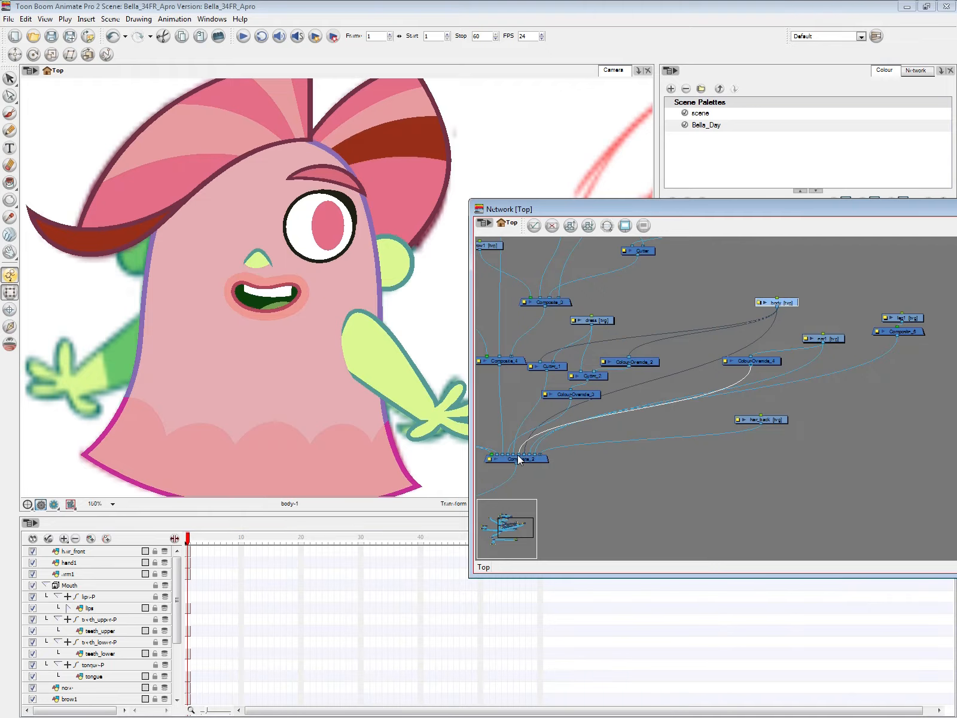
Step: Check how the ear blends into the head, both alone and on the whole character
click(441, 326)
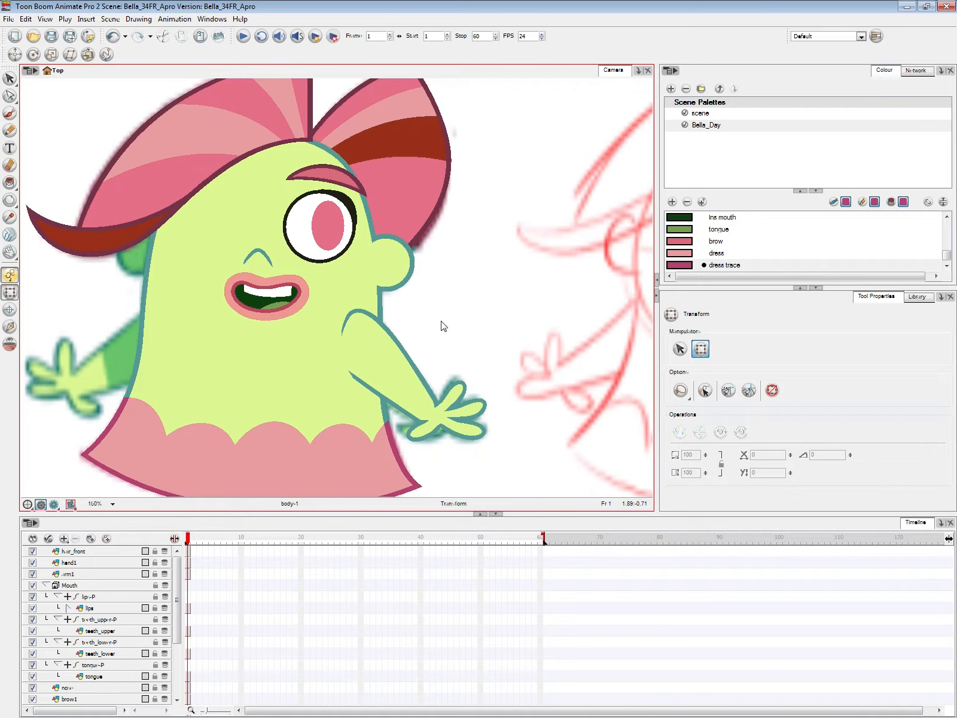
click(411, 264)
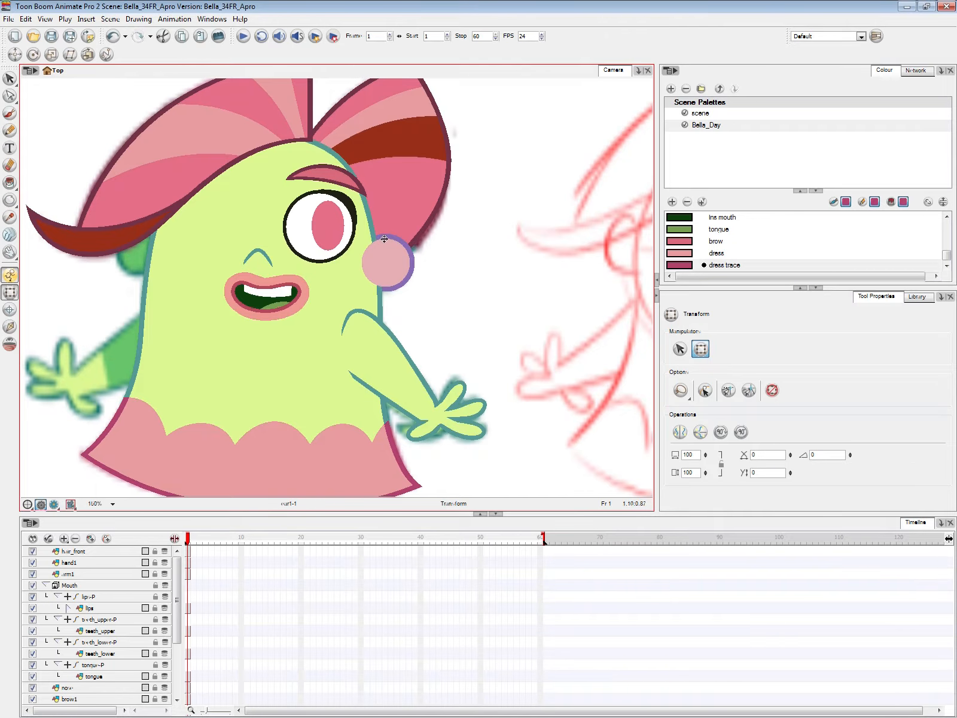
click(450, 295)
click(396, 270)
click(461, 319)
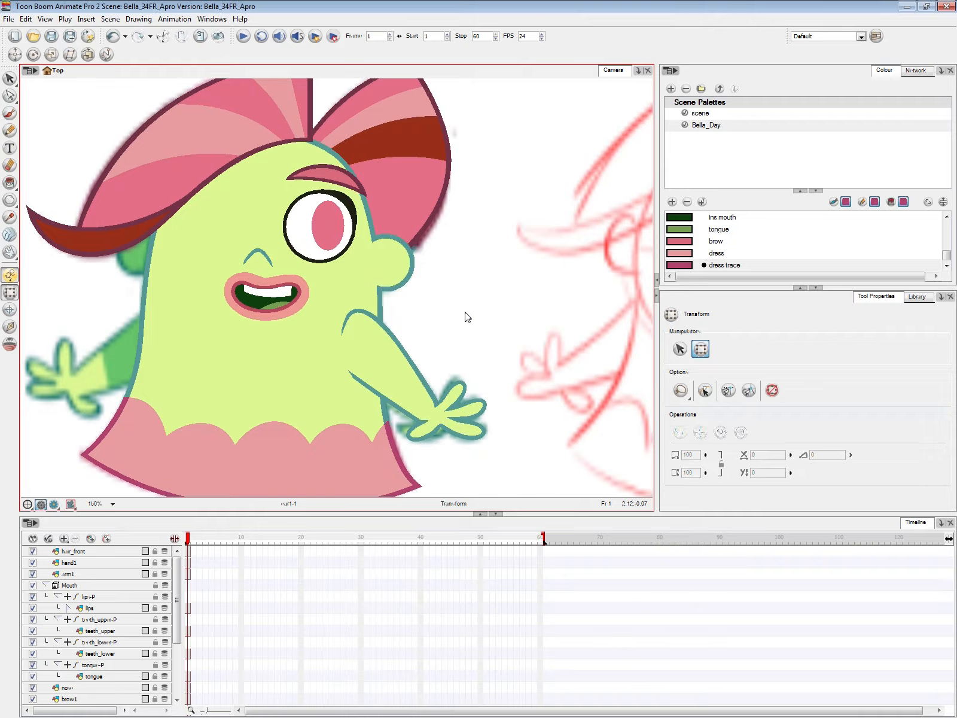
key(1)
key(1)
key(1)
key(1)
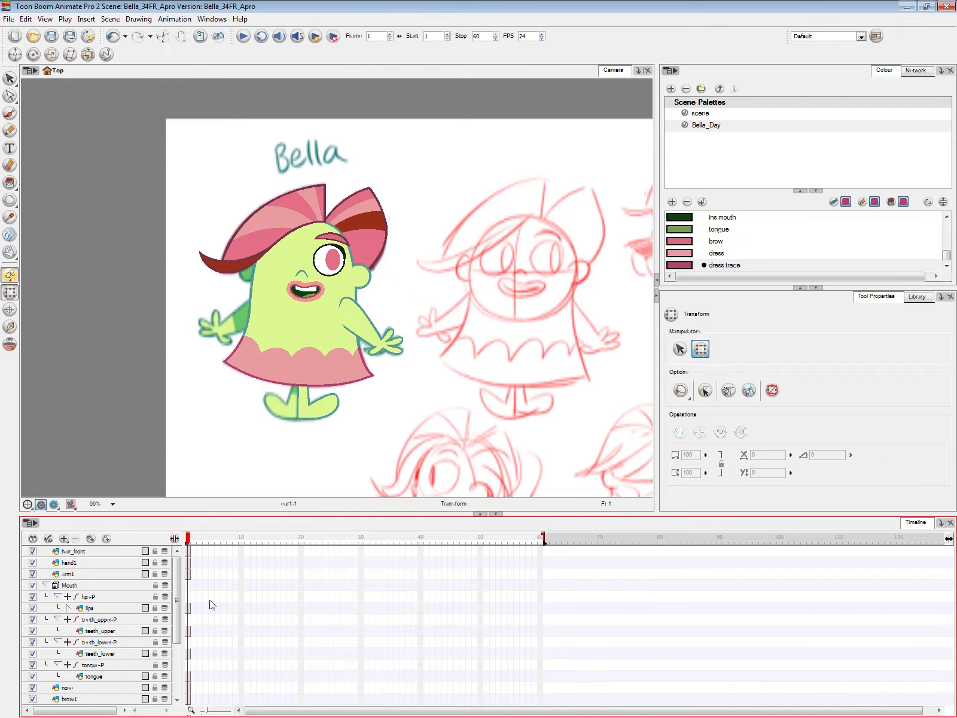
Step: Collapse the timeline layers and add a parent peg to every layer from hair_front through hair_back
key(shift+f)
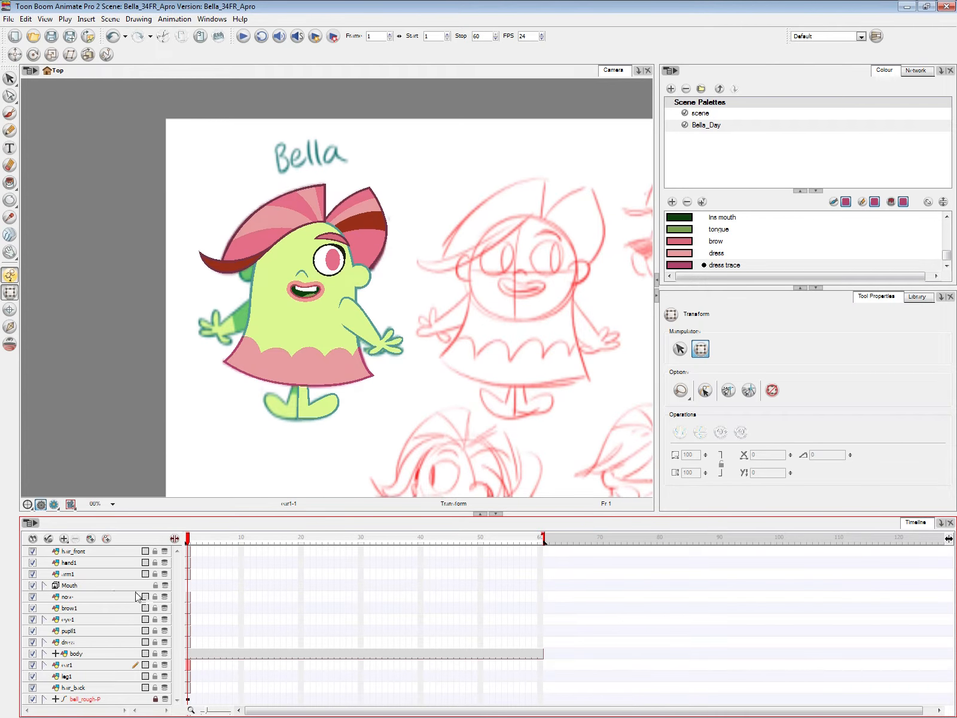
click(103, 585)
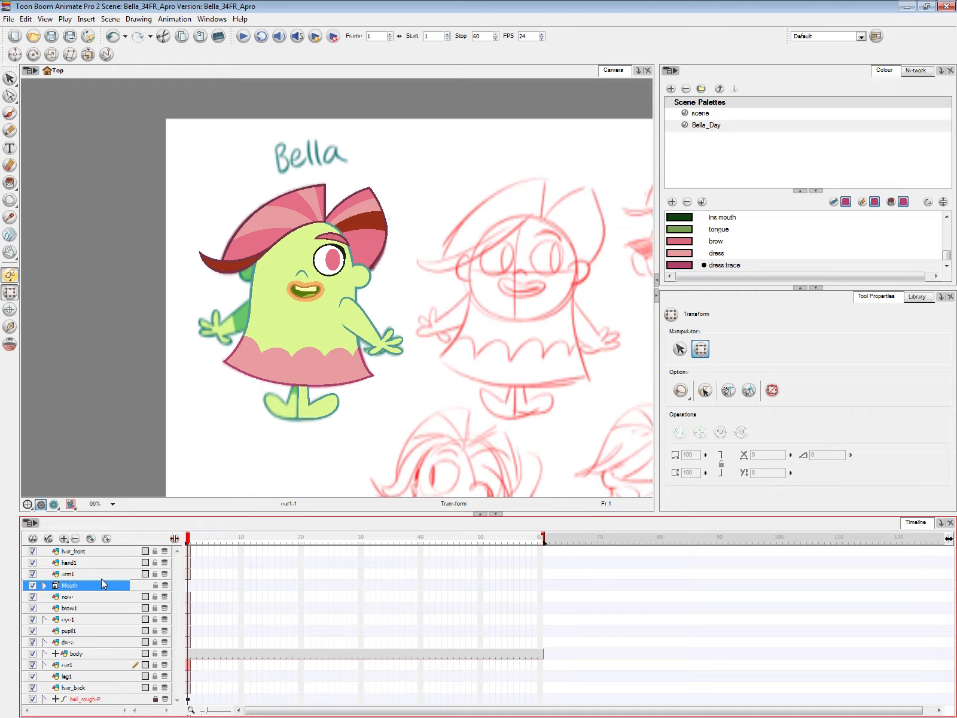
click(94, 555)
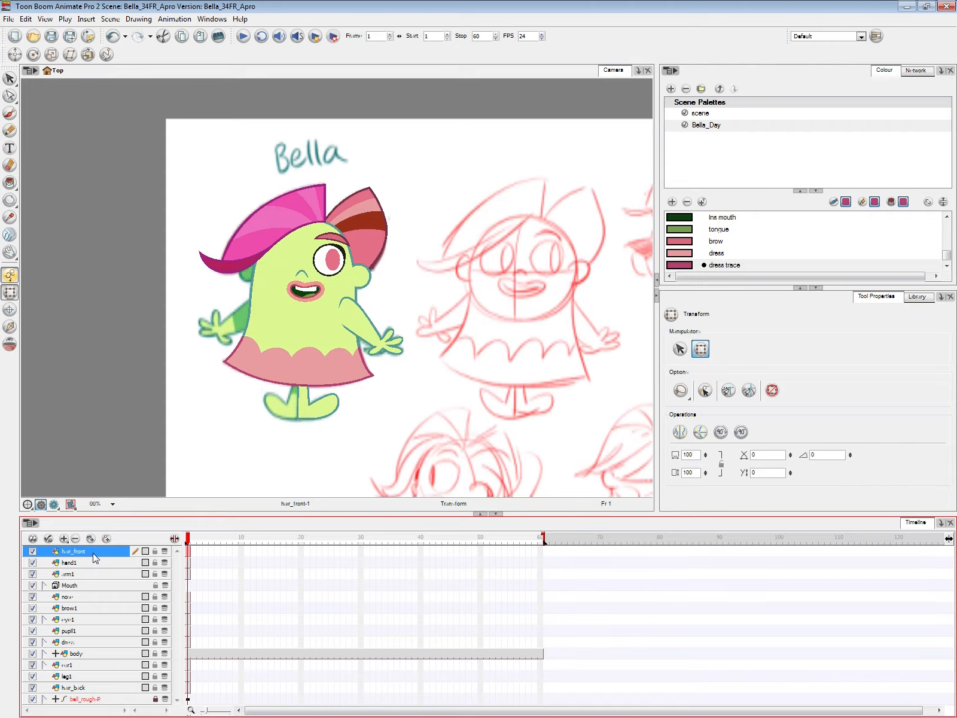
shift+click(82, 689)
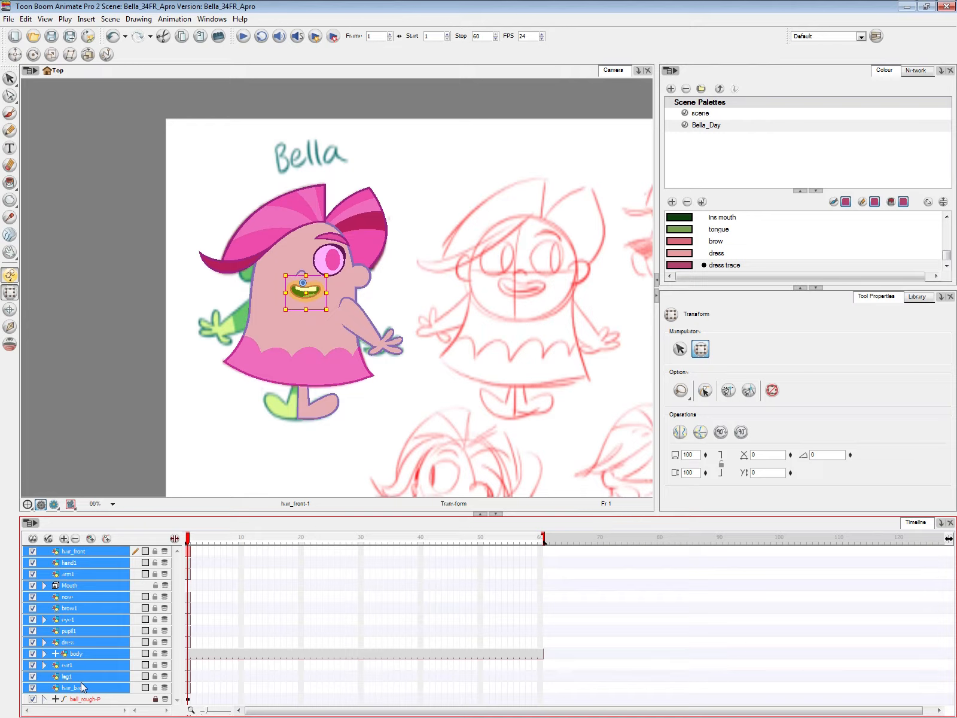
click(106, 538)
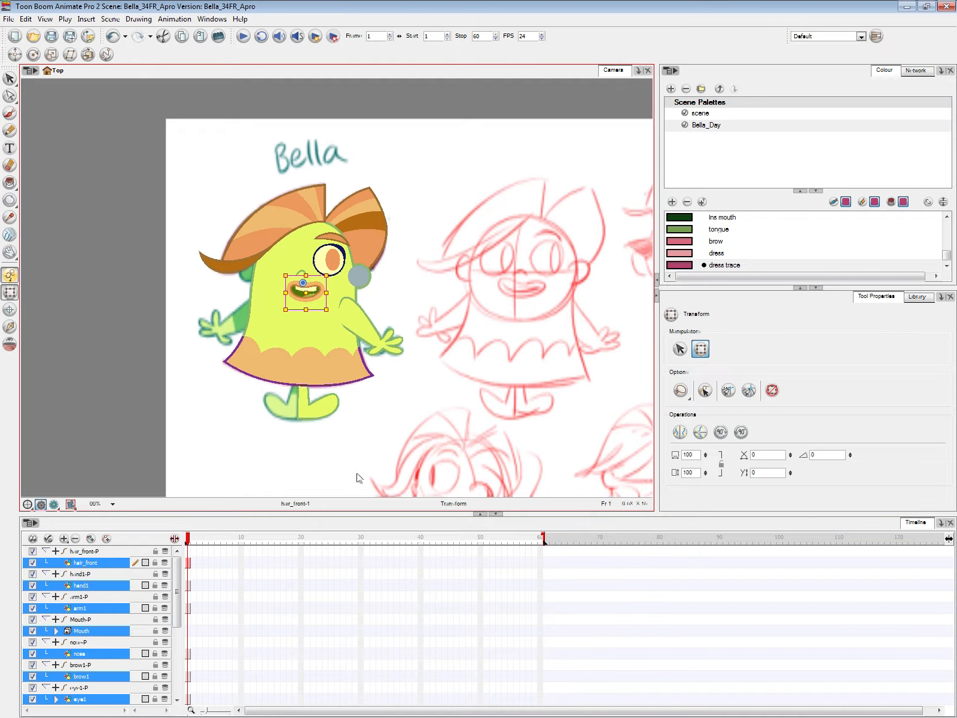
Step: Review the new pegs' connections in the network and collapse the expanded peg layers in the timeline
key(alt+Tab)
key(2)
key(2)
key(2)
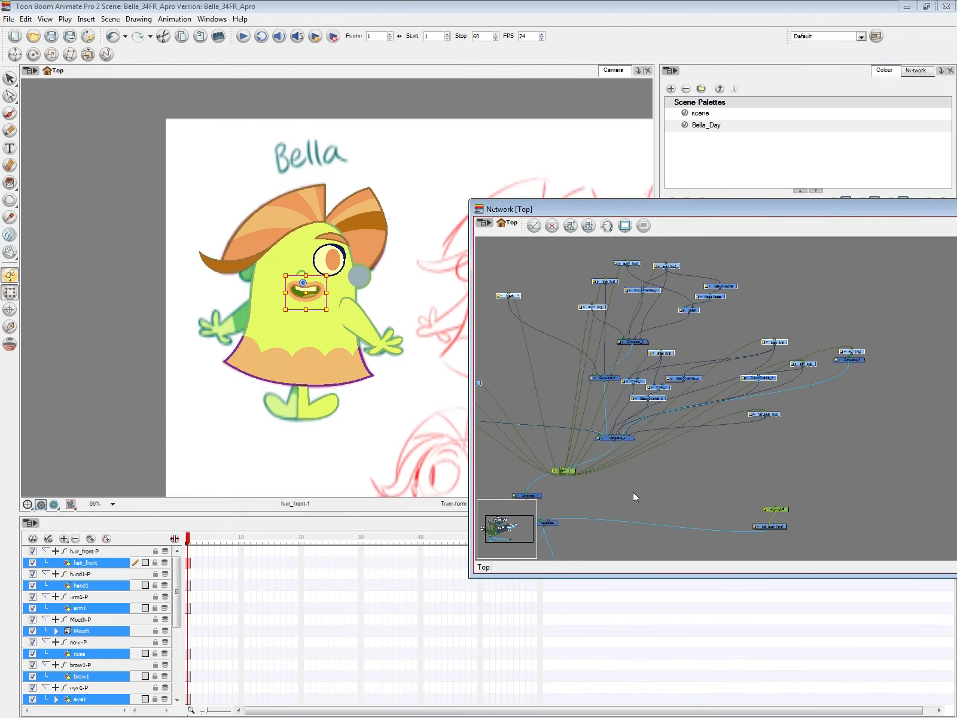
drag(629, 501, 706, 510)
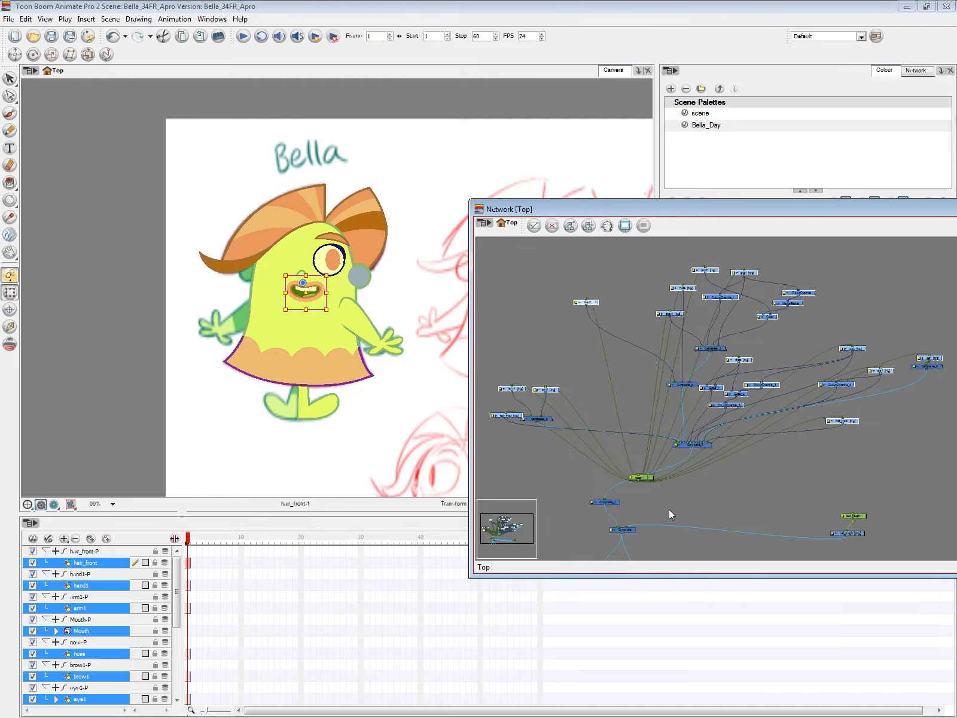
key(alt+Tab)
key(F10)
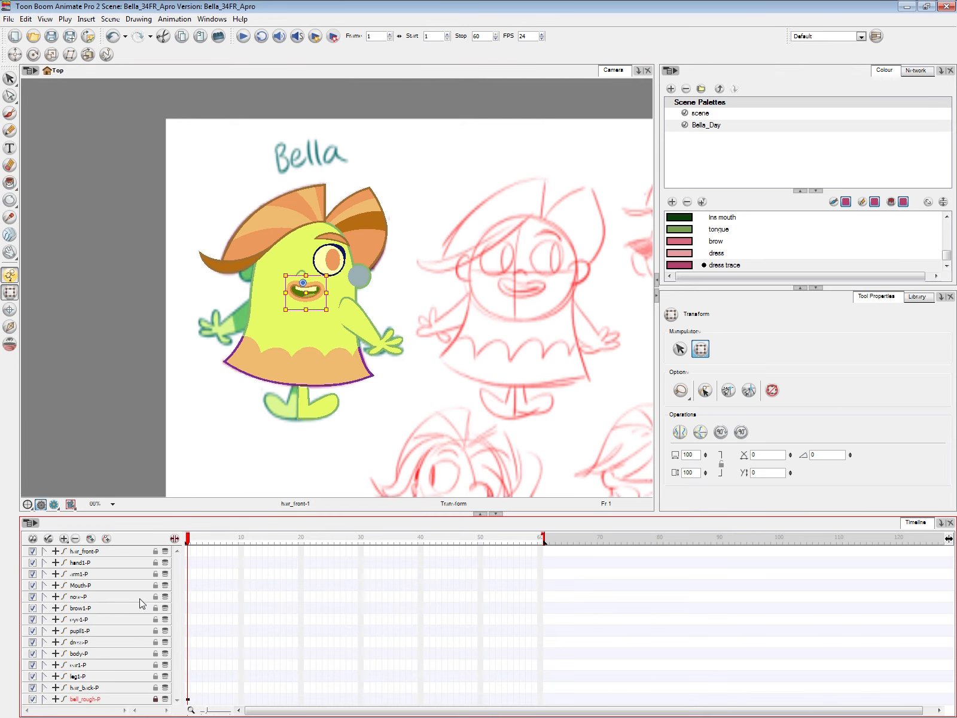
Step: Arrange all of the character's nodes with Order Network Up, using layer spacing 60 and vertical spacing 5
key(alt+Tab)
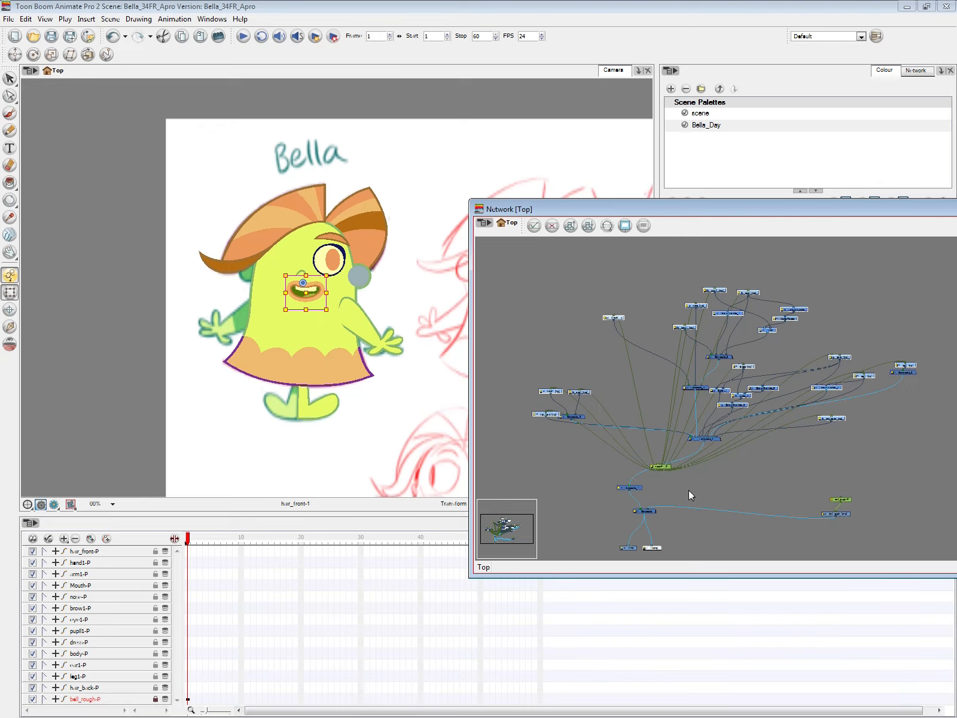
drag(539, 240, 920, 471)
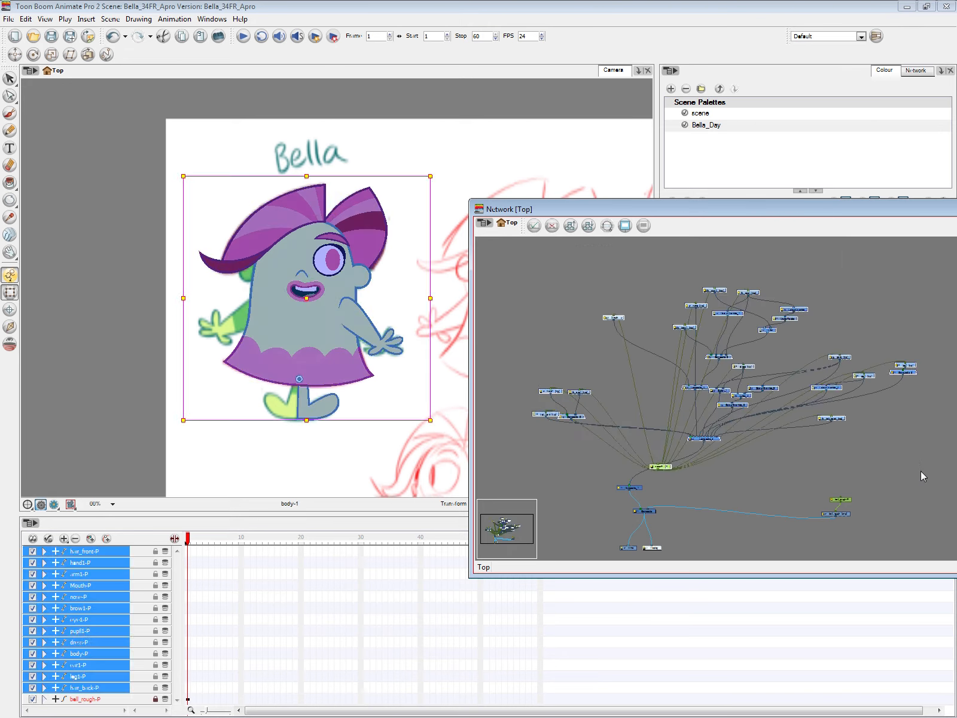
click(571, 226)
click(456, 383)
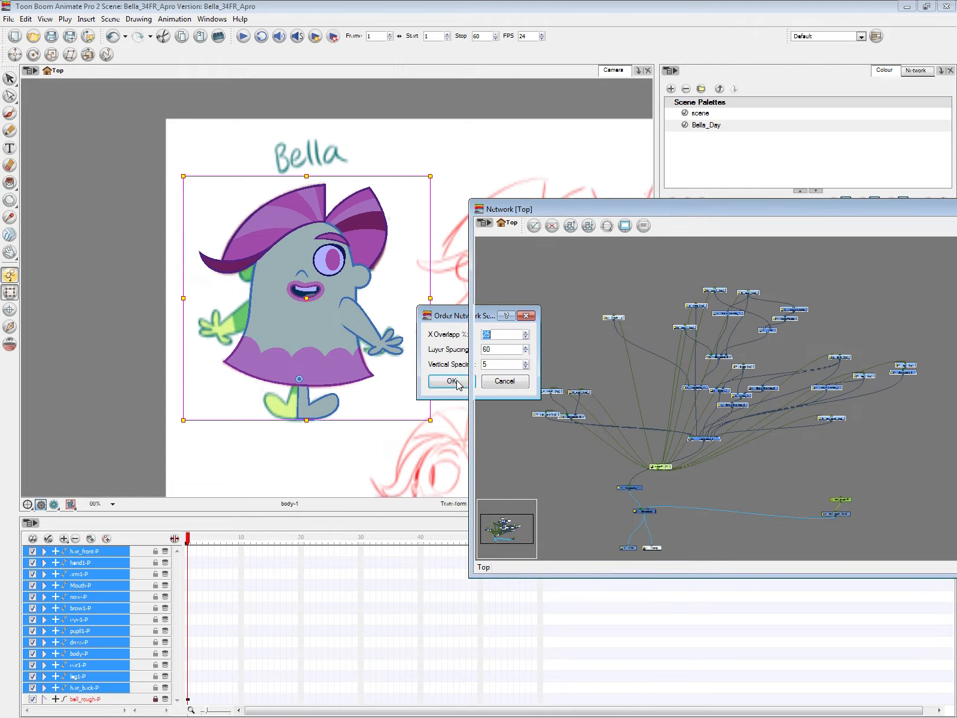
click(732, 474)
drag(713, 461, 685, 477)
scroll(748, 471, up, 2)
scroll(686, 476, up, 5)
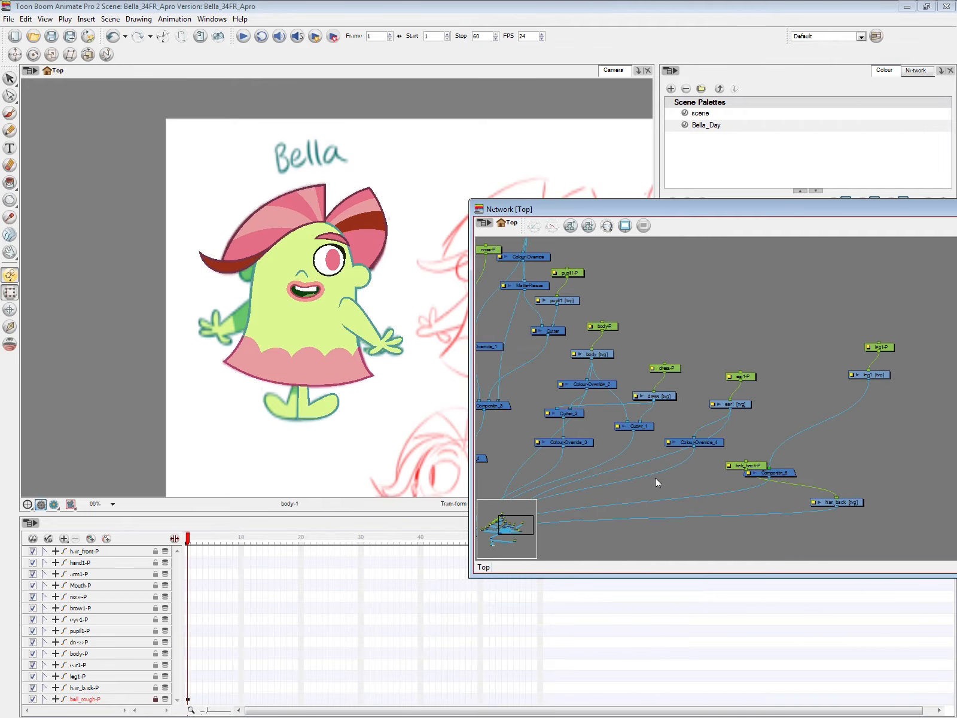
Step: Move the nose-P peg down beside the Mouth peg, directly above the nose drawing node
drag(585, 464, 728, 489)
drag(621, 476, 697, 502)
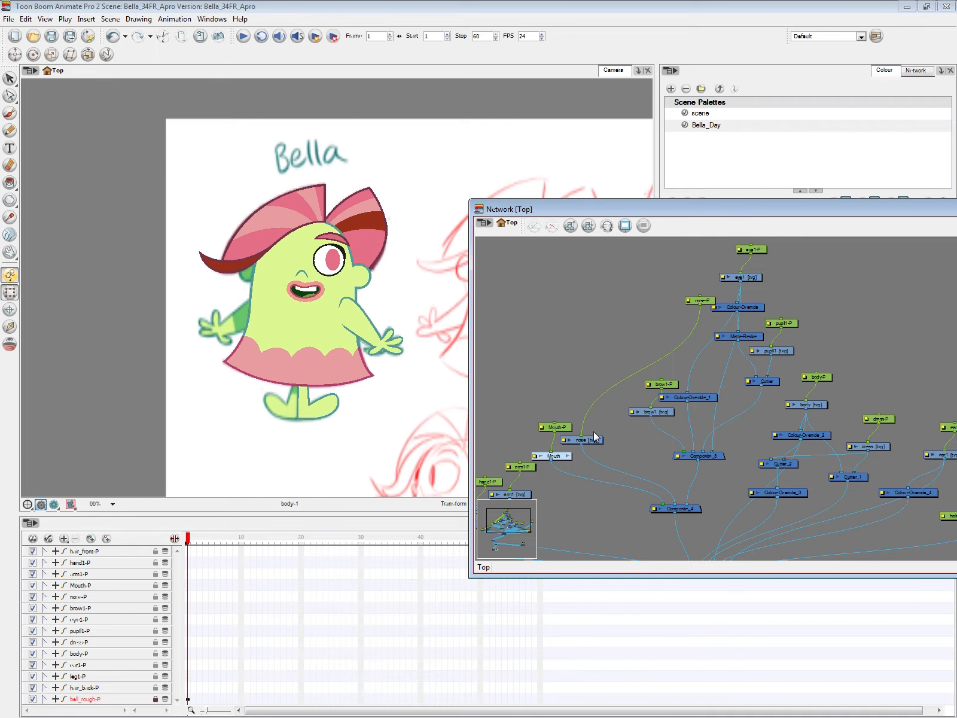
drag(720, 401, 633, 420)
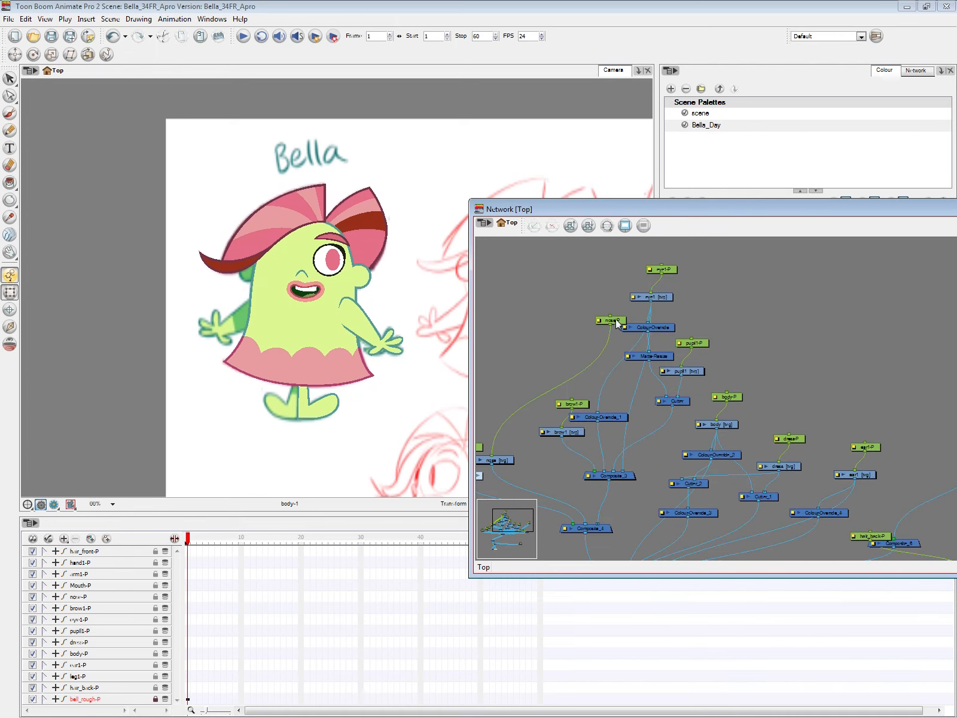
drag(616, 322, 502, 435)
Step: Separate ColourOverride_1 from the brow1 nodes and shift it with the brow1 nodes and Composite_3 away from the eye nodes
click(747, 490)
drag(650, 444, 650, 404)
drag(568, 386, 592, 389)
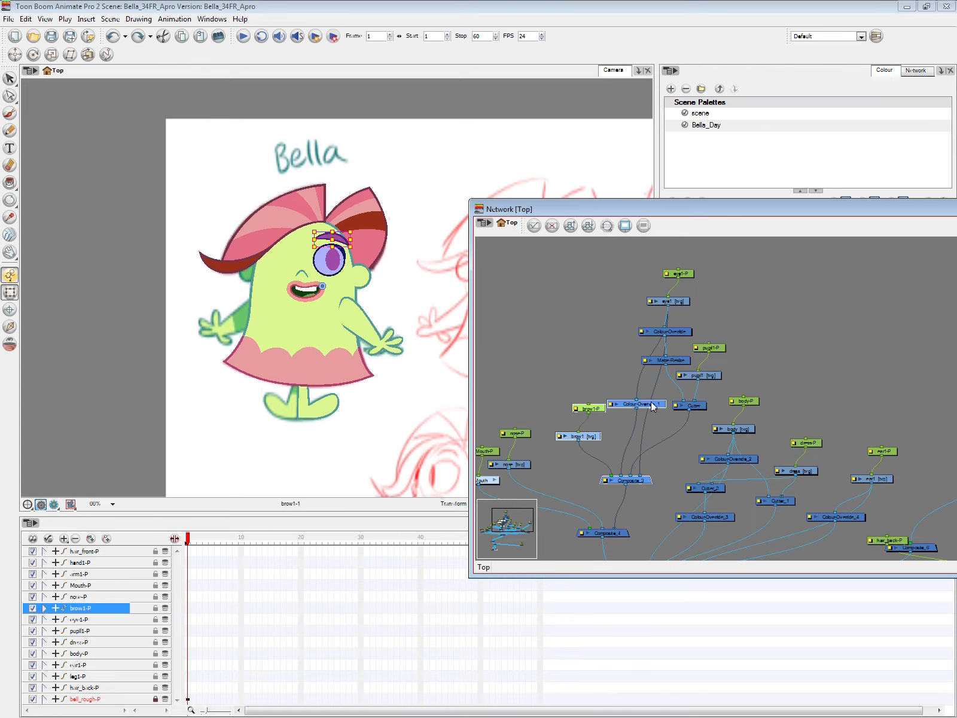
drag(652, 404, 617, 354)
key(2)
drag(647, 443, 705, 480)
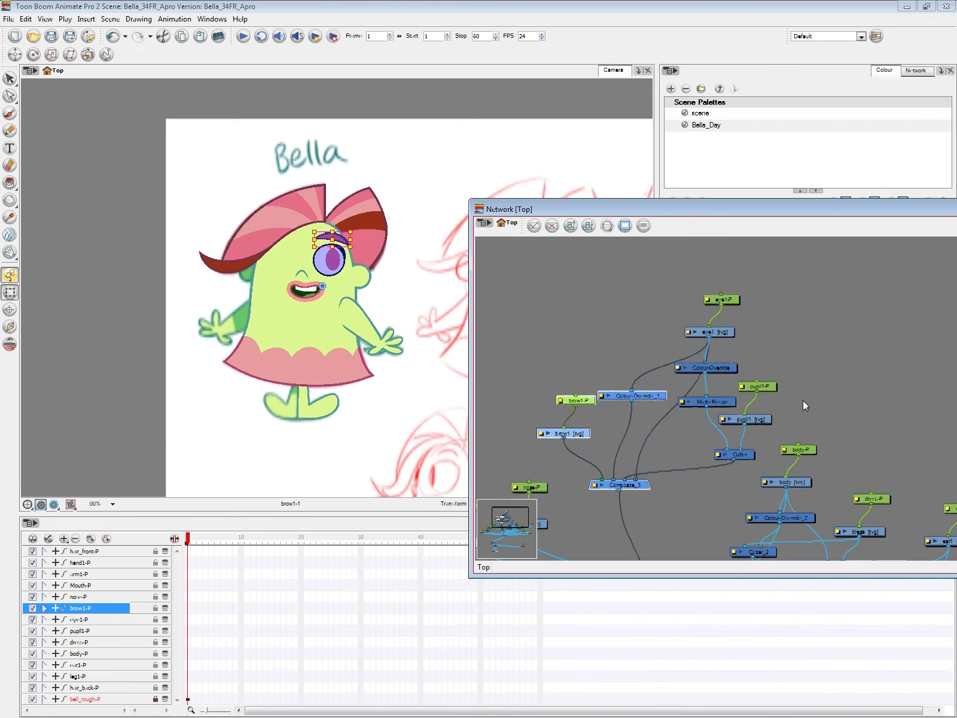
key(2)
Step: Set the pupil1 drawing's Use Embedded Pivots option to Apply Embedded Pivot on Parent Peg
click(766, 383)
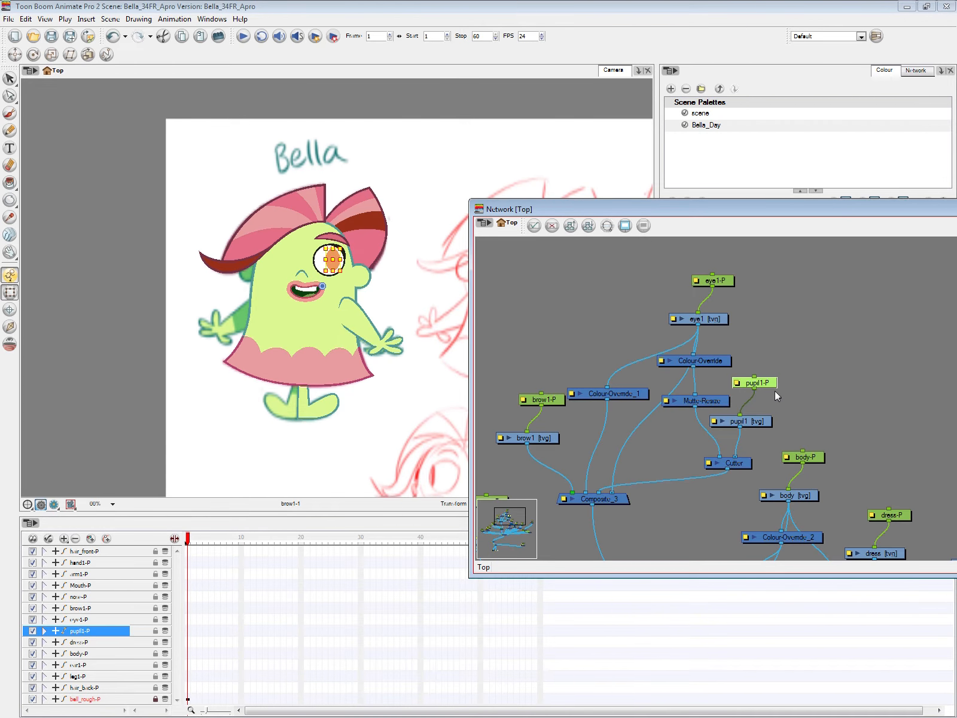
double_click(759, 423)
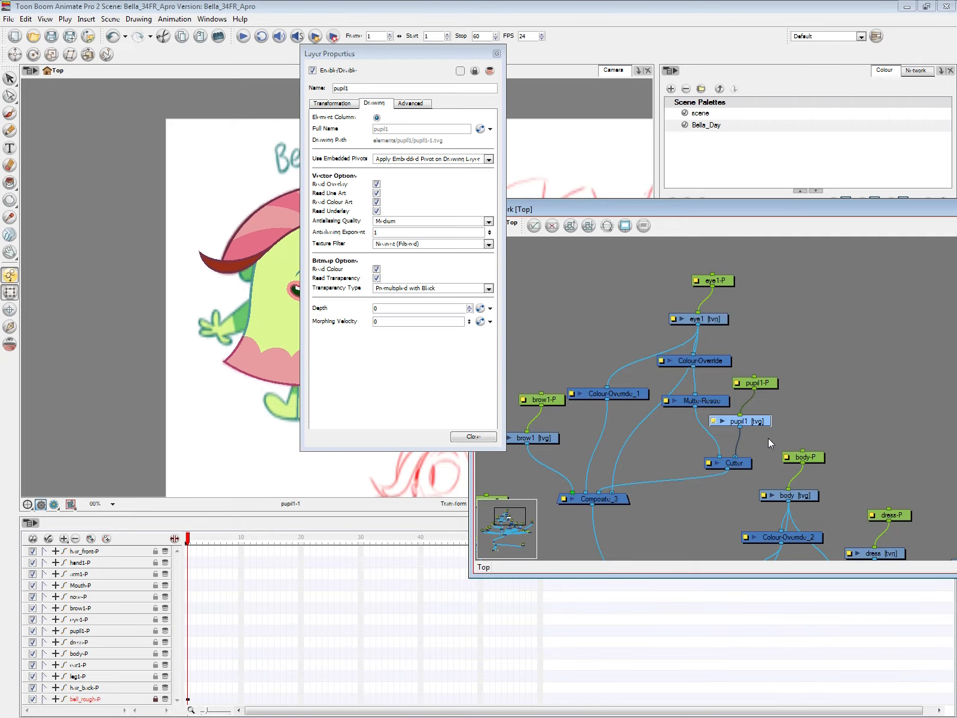
click(437, 160)
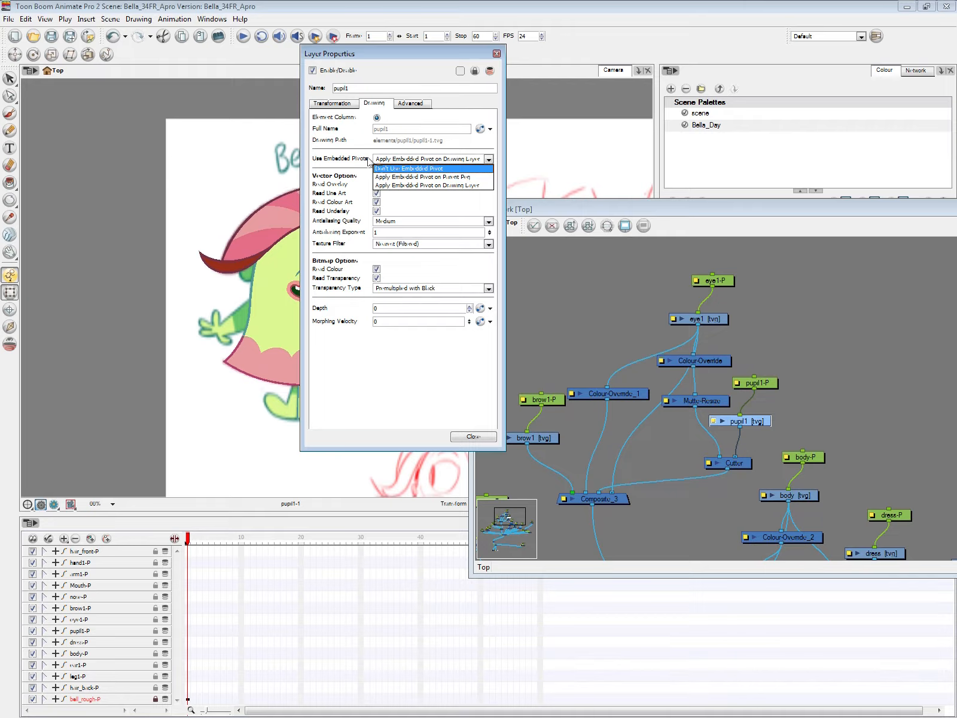
click(380, 104)
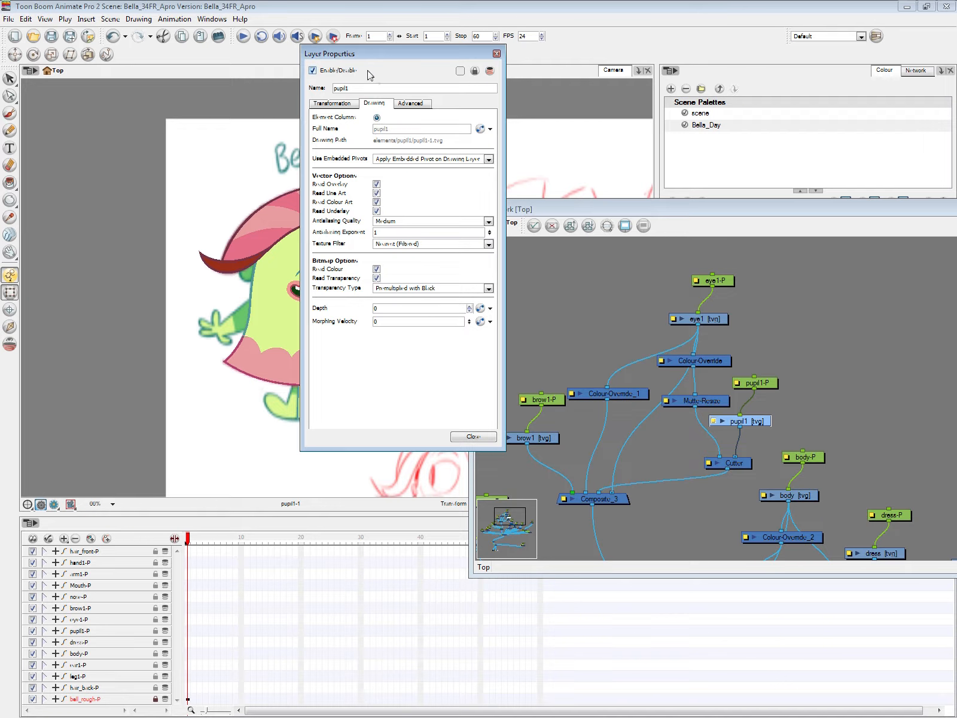
drag(437, 54, 539, 81)
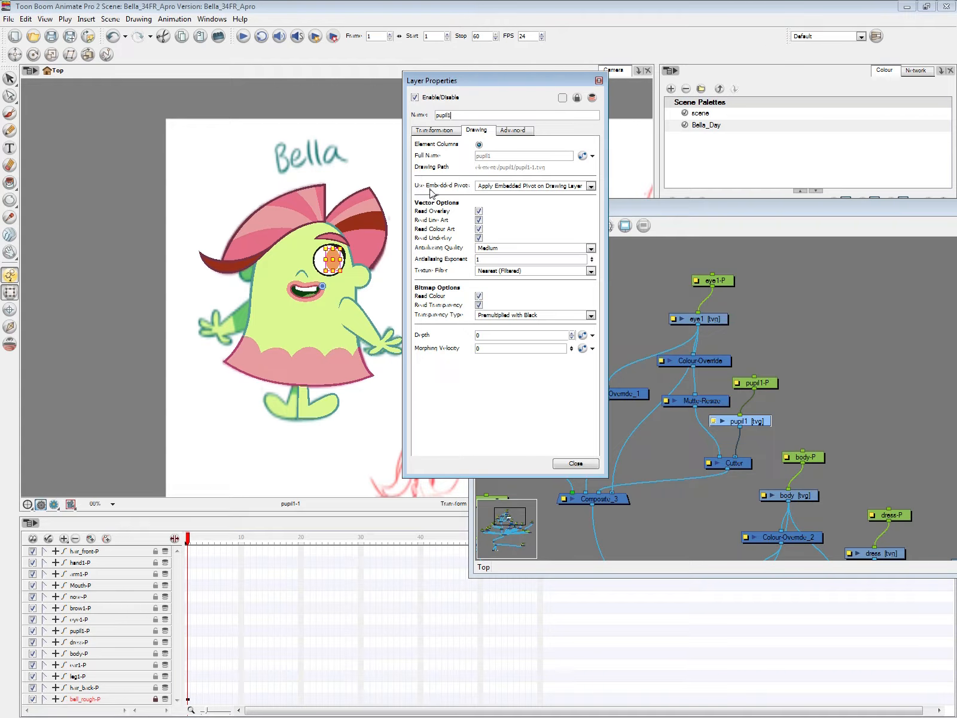
click(518, 186)
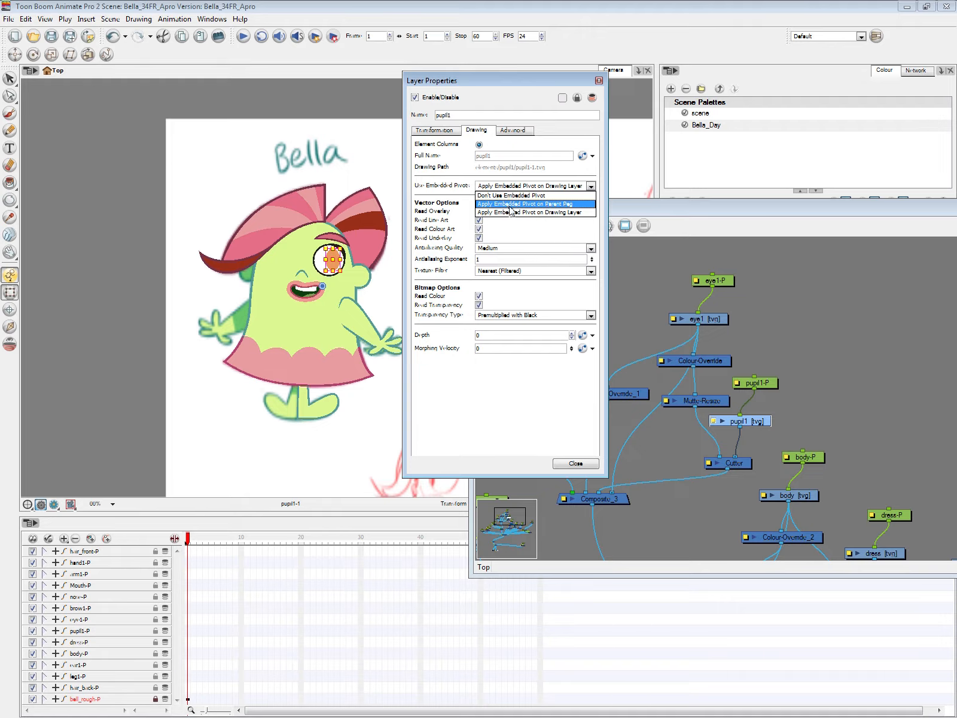
click(577, 204)
click(575, 463)
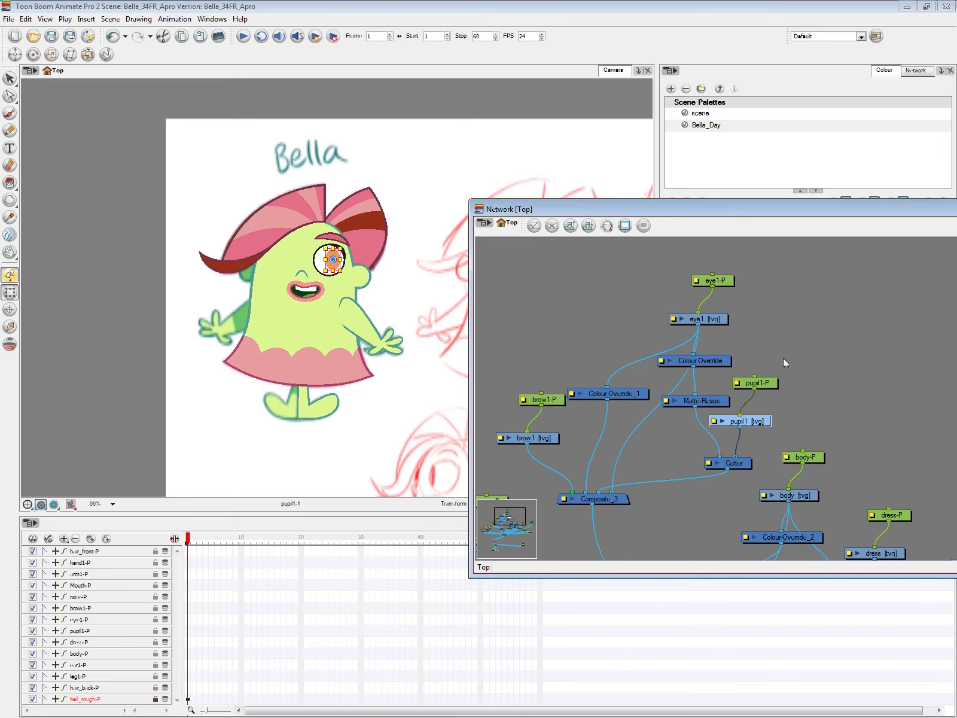
Step: Line up the pupil1 drawing node directly beneath its pupil1-P peg in the network
click(775, 386)
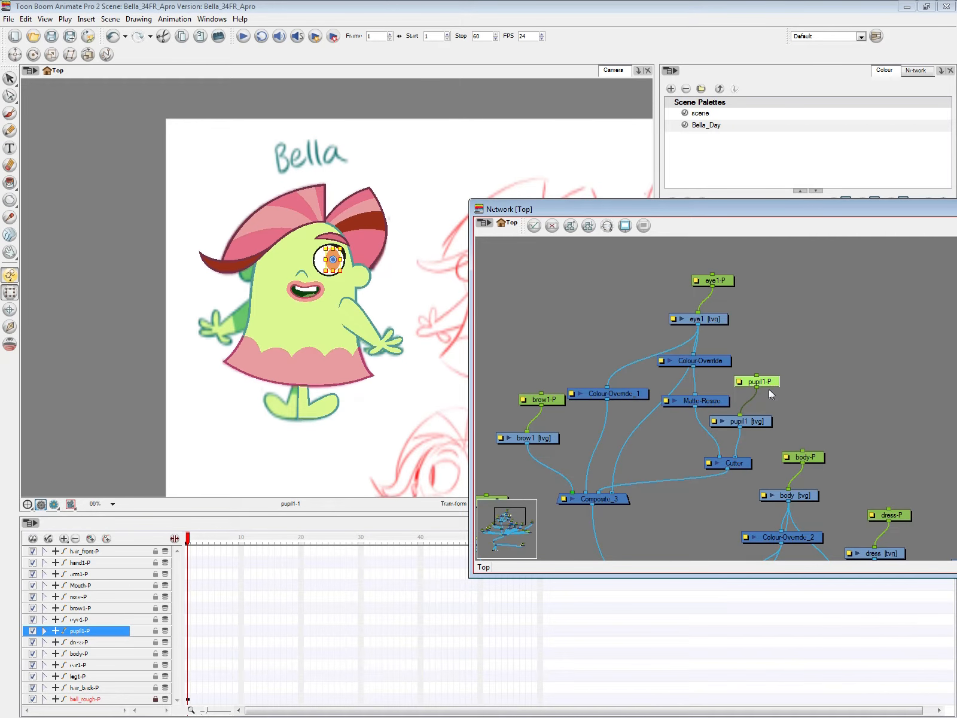
drag(775, 386, 766, 388)
click(760, 422)
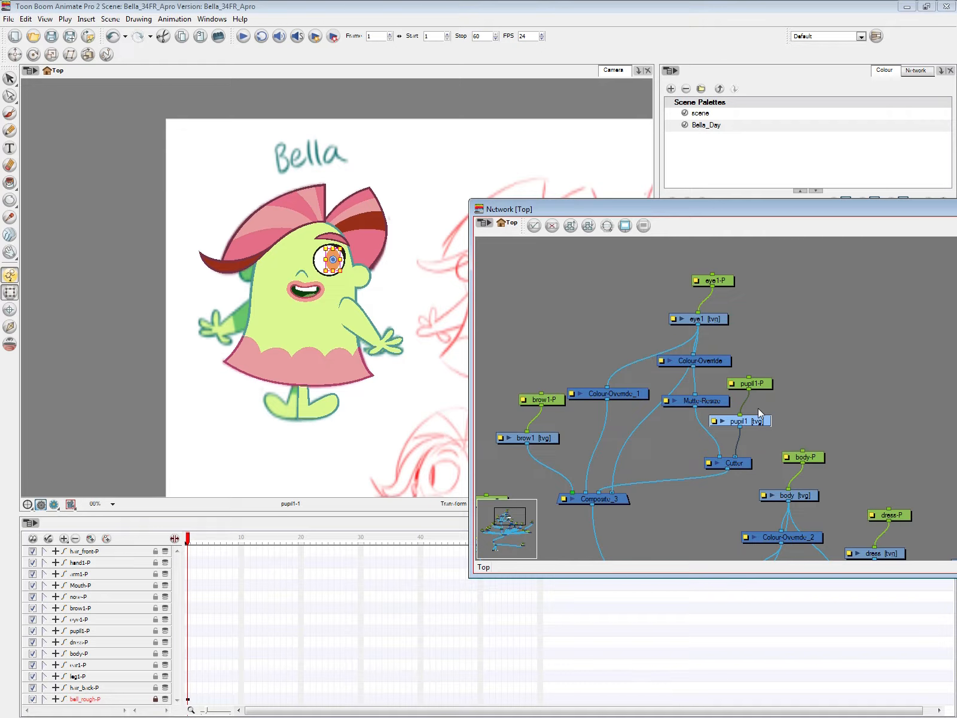
click(765, 385)
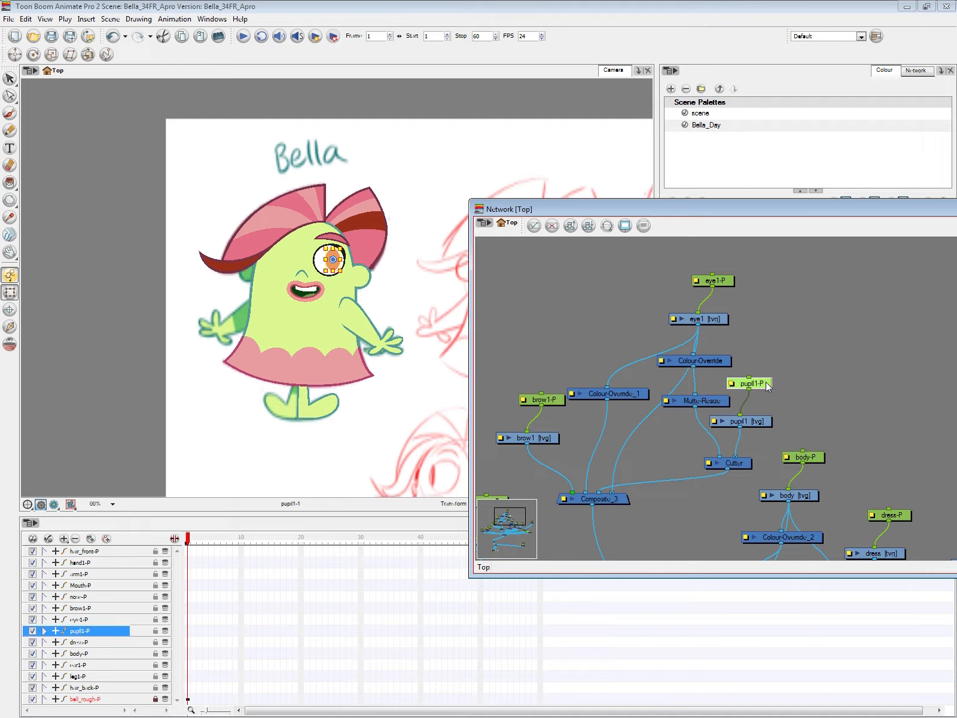
click(758, 424)
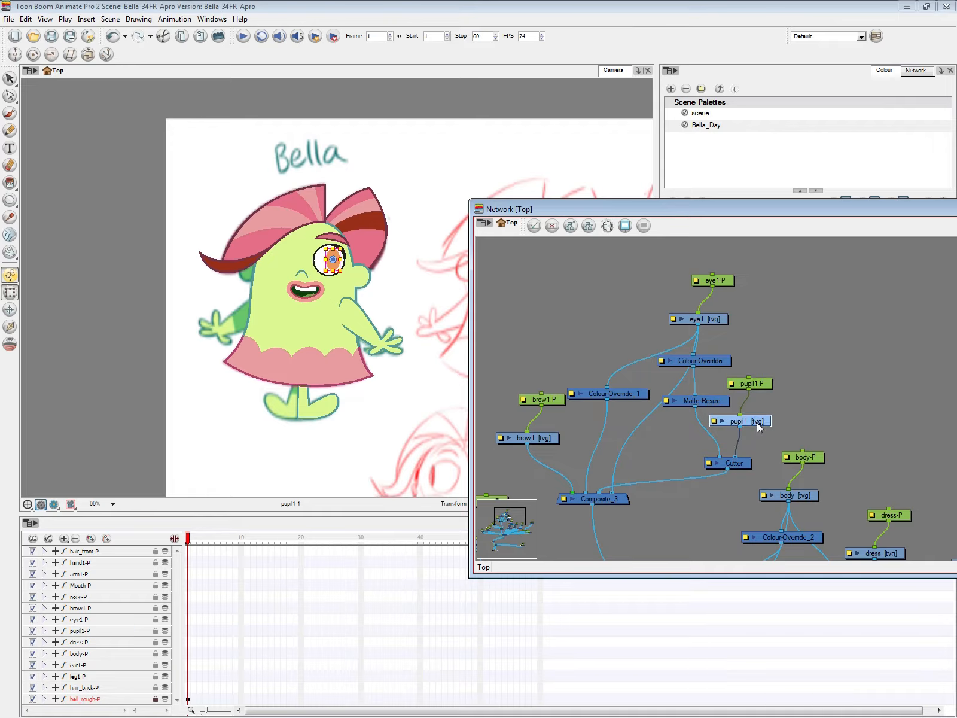
mouse_move(758, 424)
mouse_down()
mouse_move(768, 413)
mouse_move(767, 425)
mouse_up()
click(789, 399)
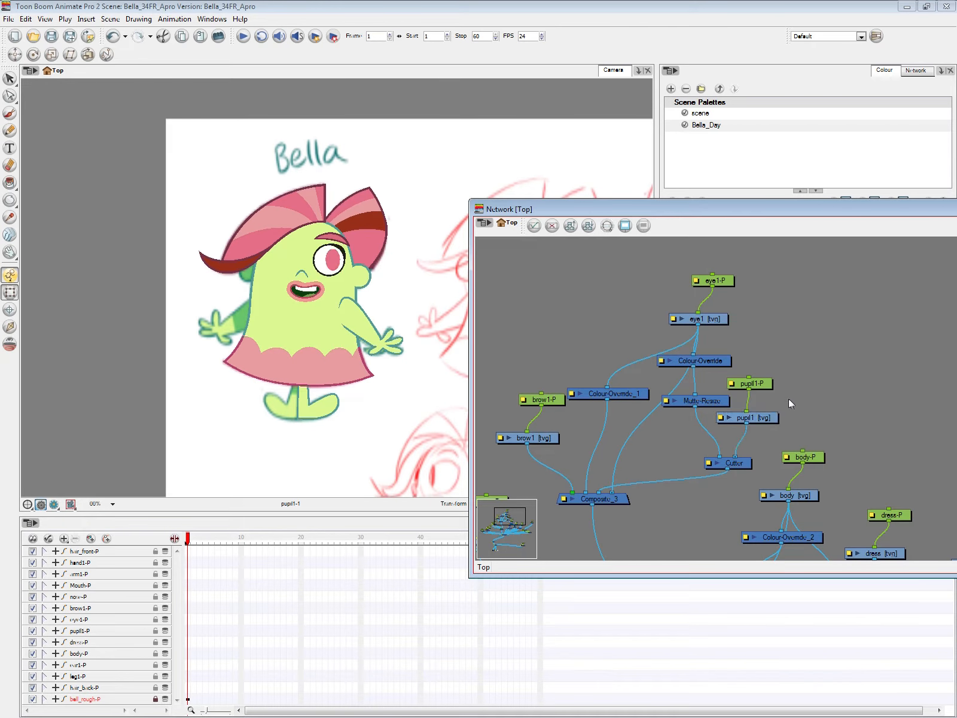
Step: Test-move the pupil through its pupil1-P peg in the Camera view and undo the move
click(761, 388)
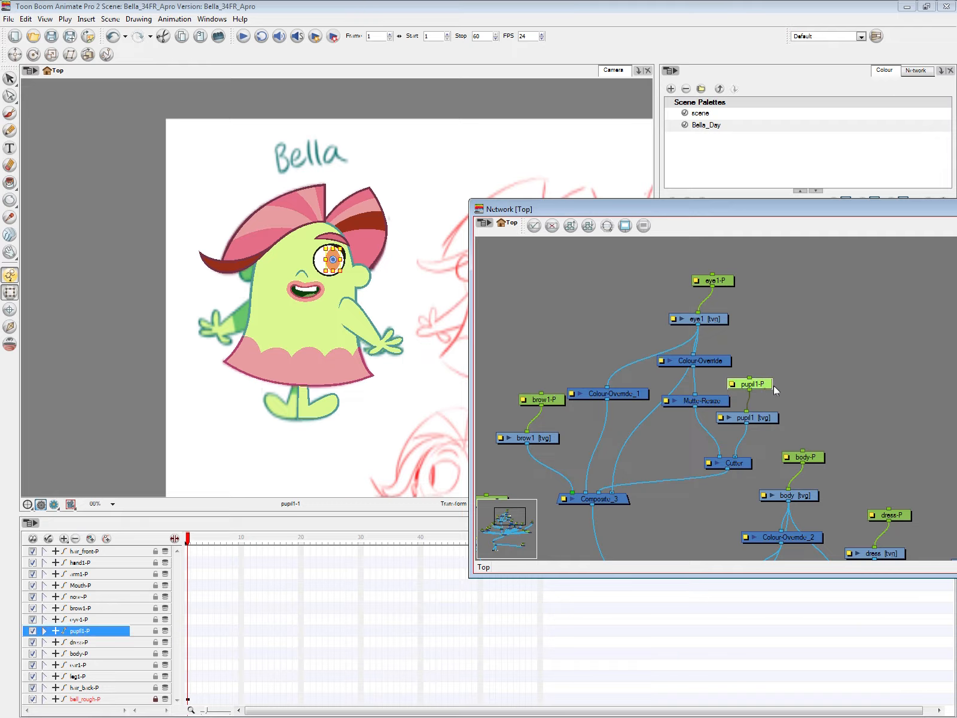
scroll(772, 384, up, 2)
scroll(750, 401, up, 2)
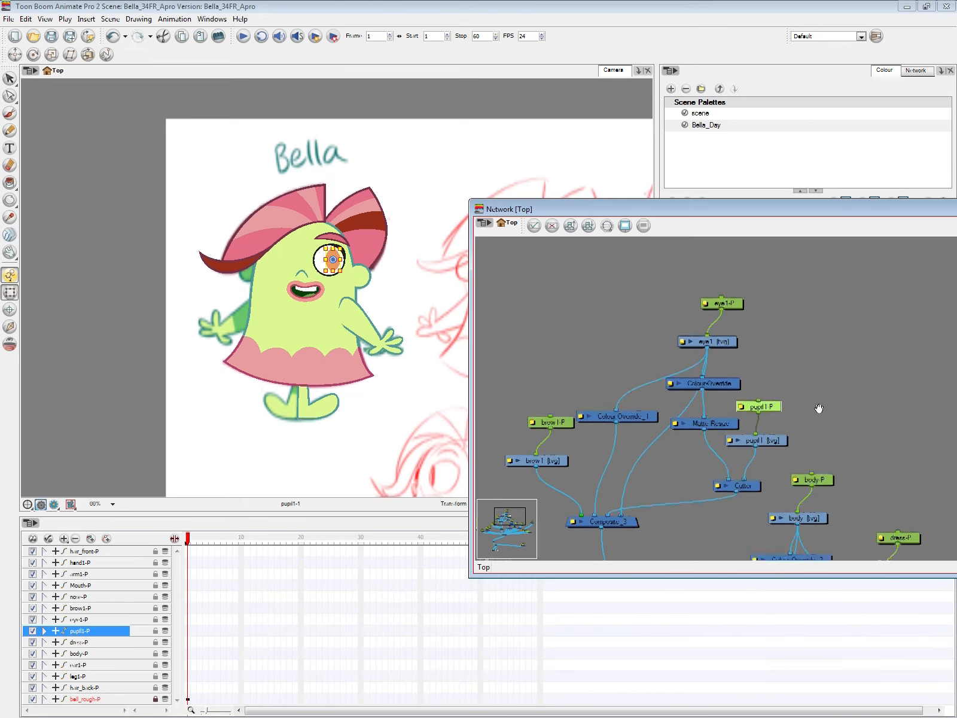
scroll(759, 406, up, 2)
click(341, 309)
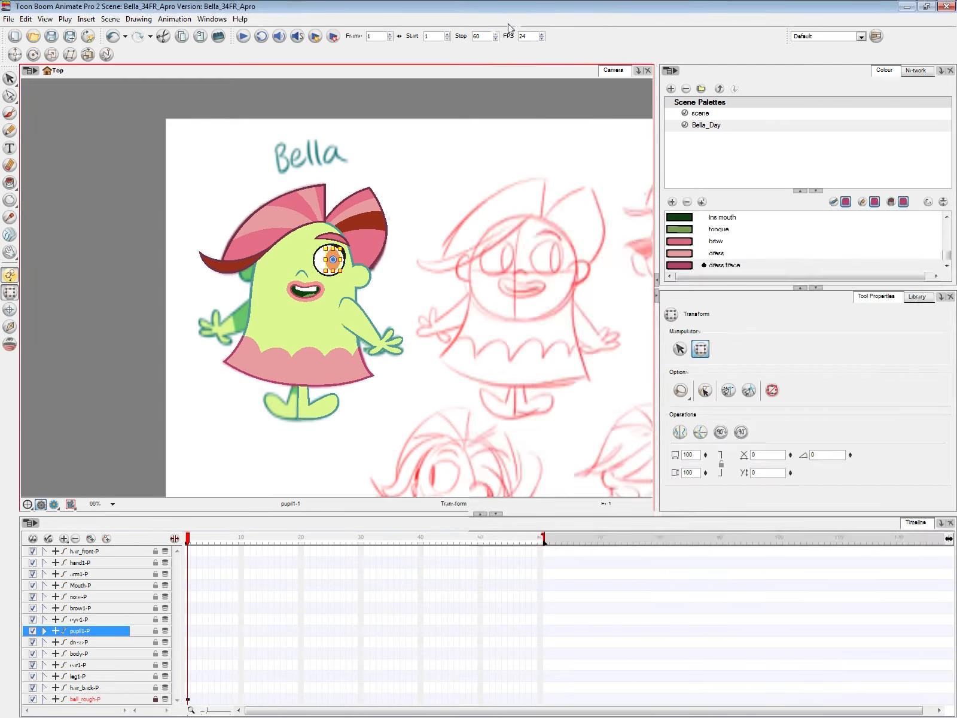
scroll(341, 309, up, 2)
mouse_move(332, 231)
mouse_down()
mouse_move(344, 231)
mouse_move(302, 232)
mouse_move(342, 240)
mouse_up()
key(ctrl+z)
key(alt+Tab)
Step: Reposition the eye1-P peg just above the eye1 drawing node and raise pupil1-P slightly above the pupil1 node
scroll(765, 363, down, 2)
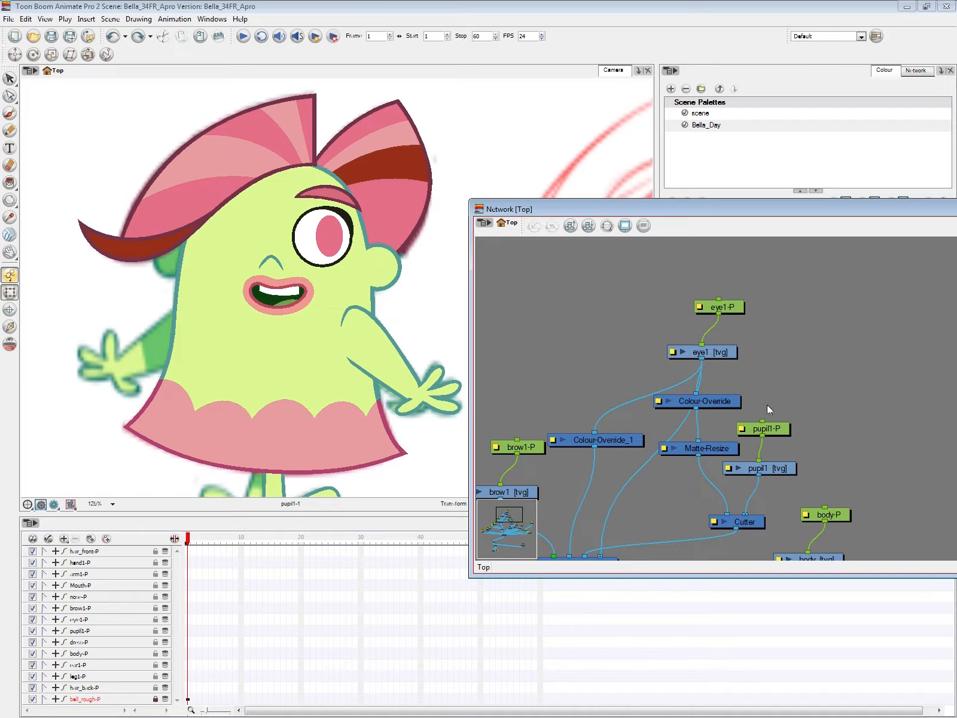
click(767, 428)
scroll(766, 398, down, 1)
click(740, 321)
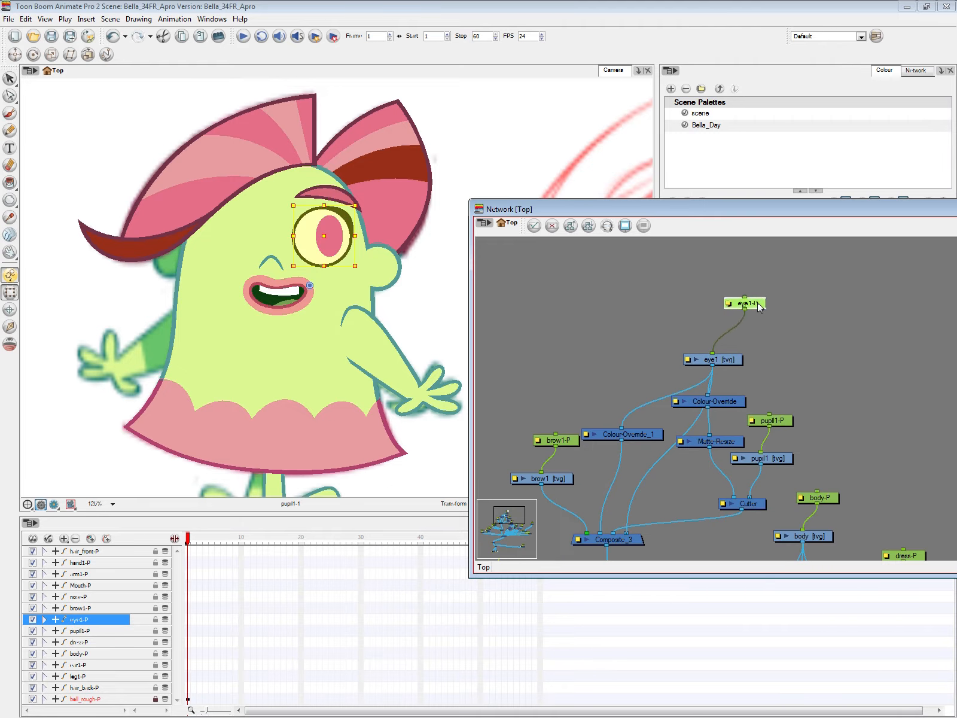
drag(740, 321, 741, 316)
click(781, 423)
drag(780, 422, 789, 406)
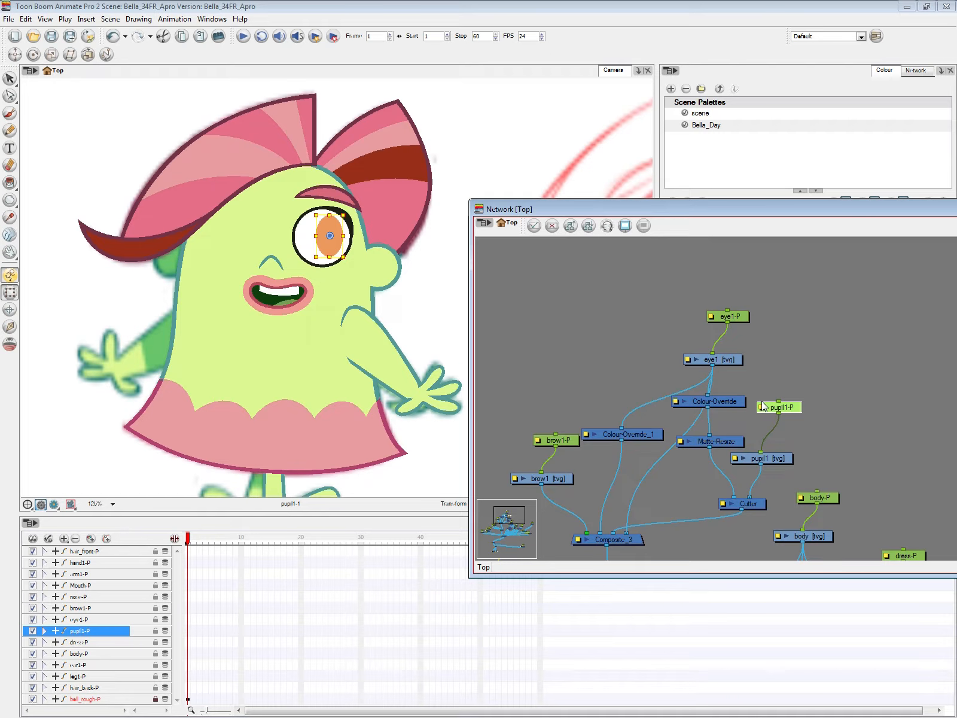
Step: Add a new peg above the eye nodes and parent both eye1-P and pupil1-P to it
key(ctrl+p)
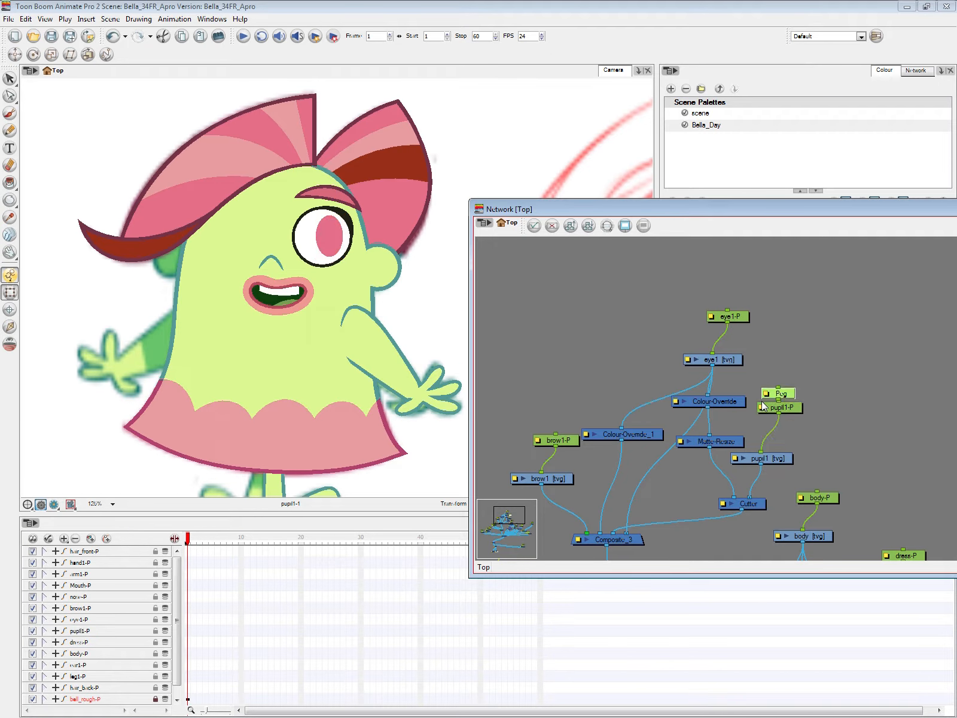
drag(778, 387, 785, 300)
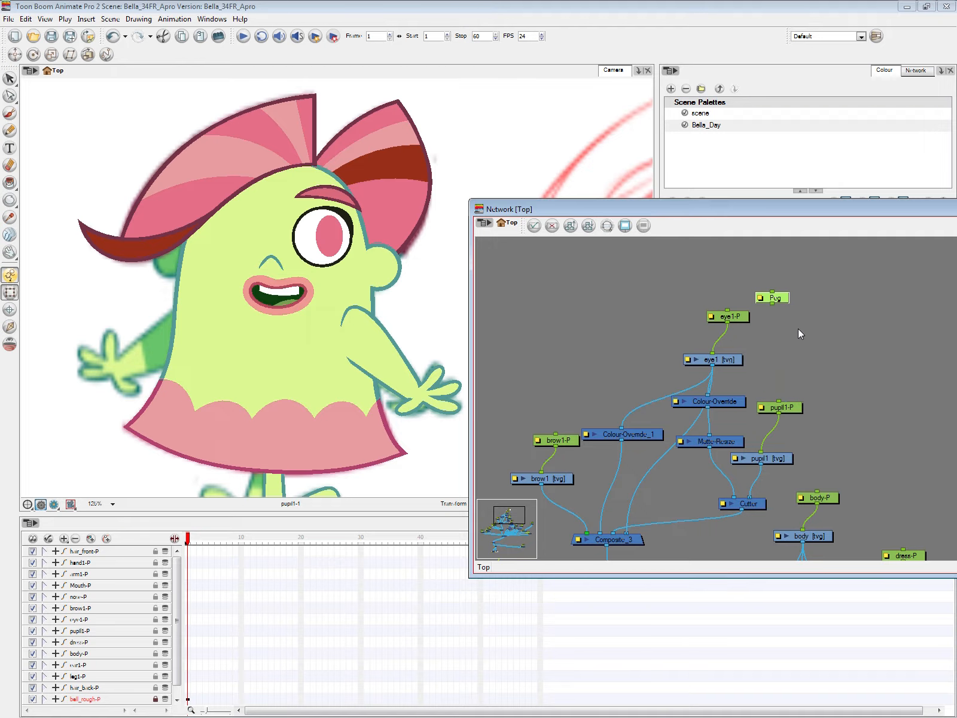
drag(779, 402, 772, 278)
click(793, 409)
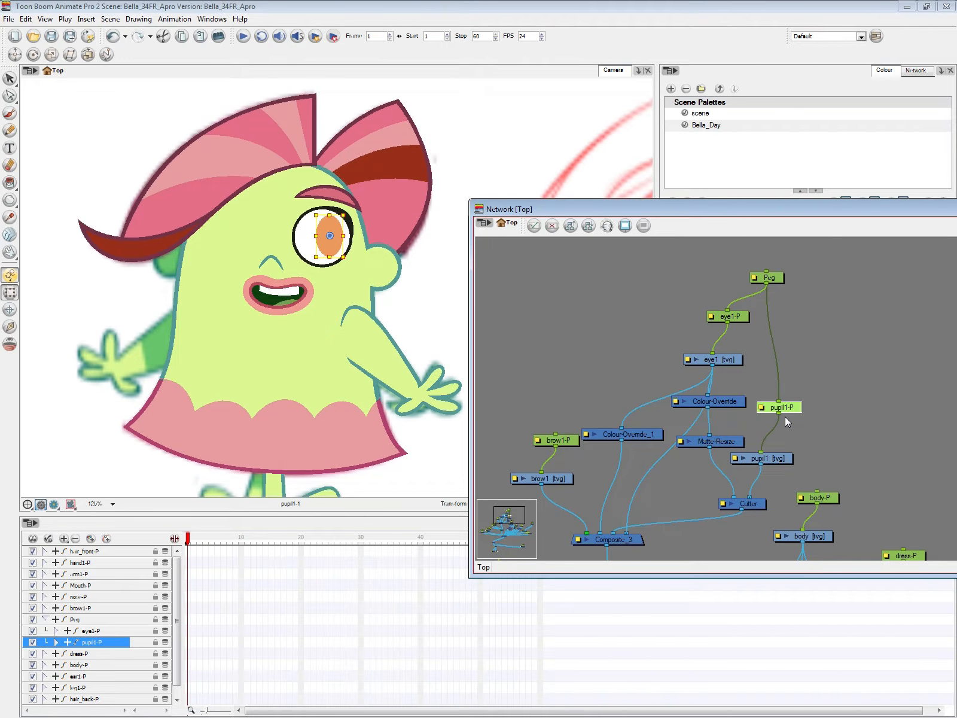
Step: Rename the new peg above eye1-P and pupil1-P as eye1_parent
key(b)
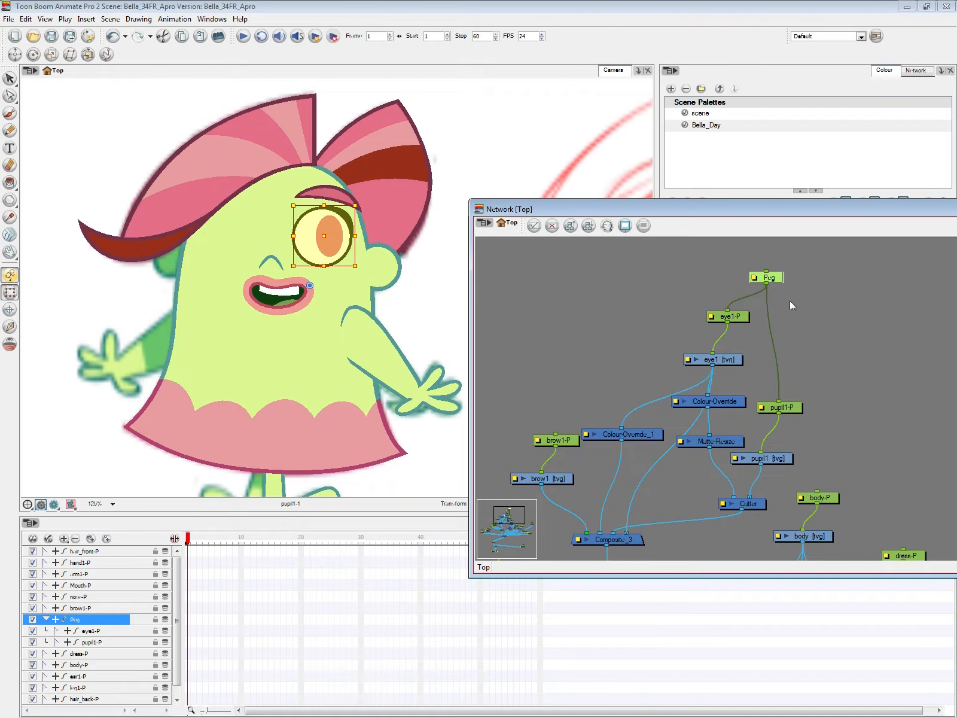
double_click(758, 277)
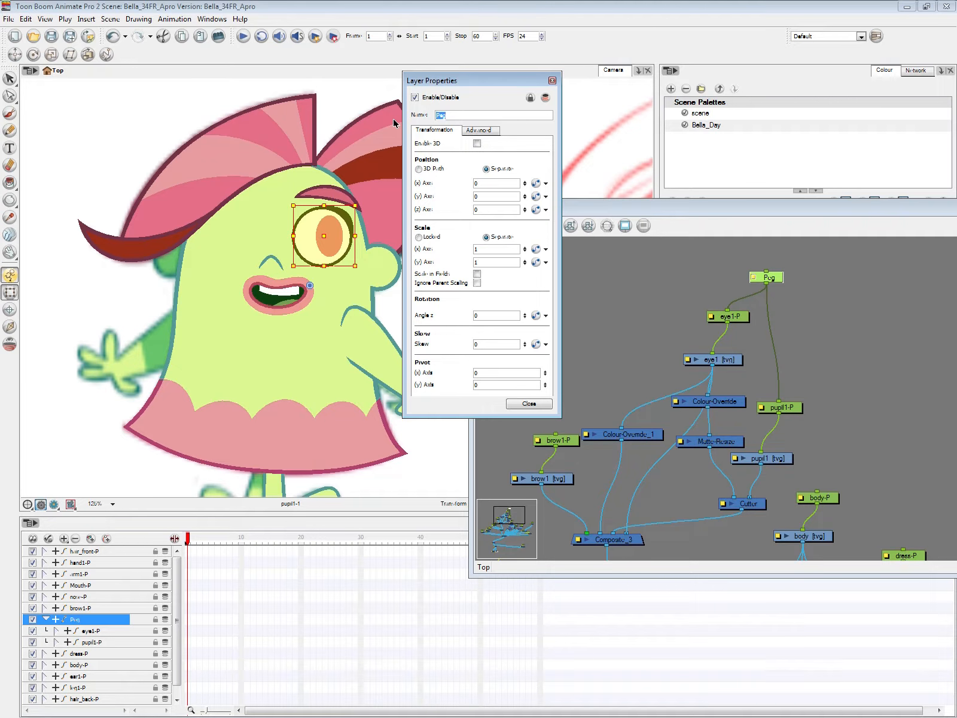
text(eye)
text(1_paren)
click(536, 404)
Step: Move the eye1_parent peg's pivot to the eye's lower edge with the Rotate tool and align its node above pupil1-P
click(801, 311)
drag(815, 316, 772, 305)
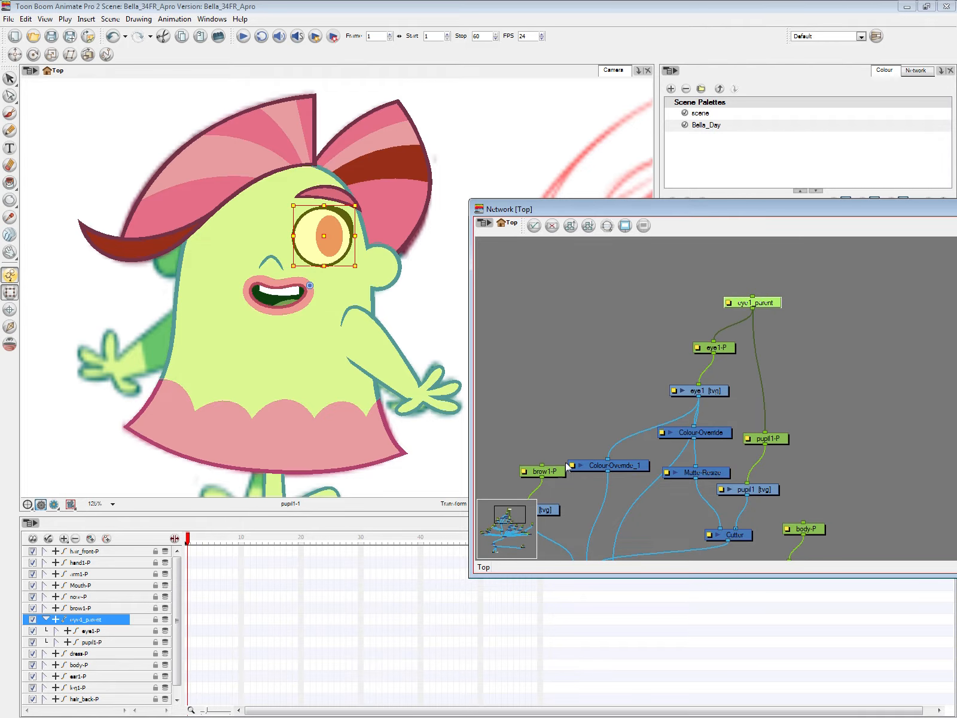
click(33, 54)
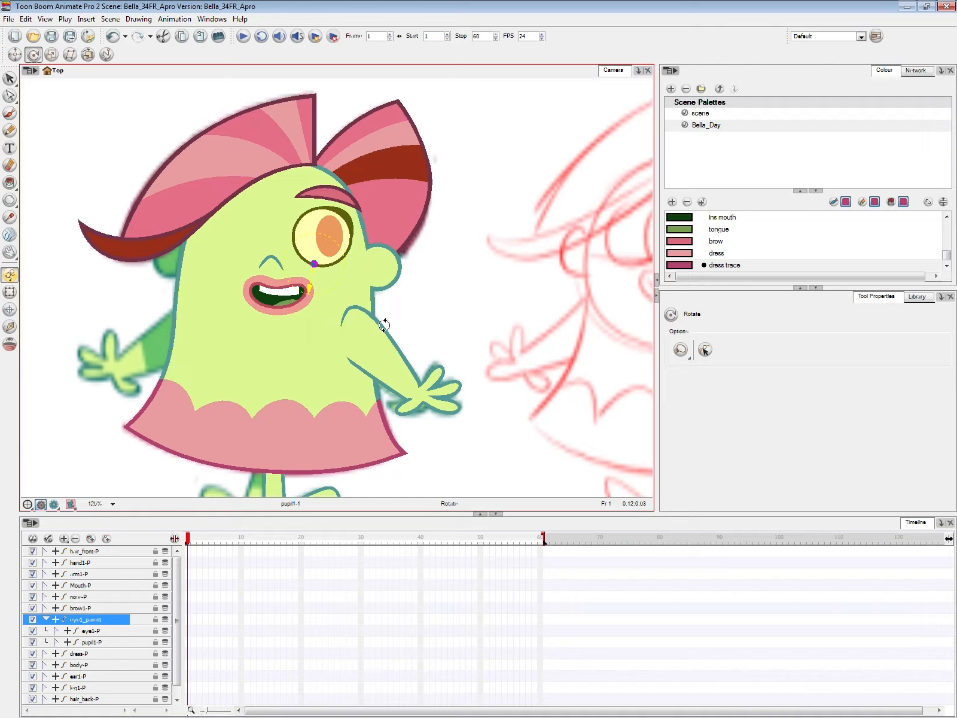
key(alt+Tab)
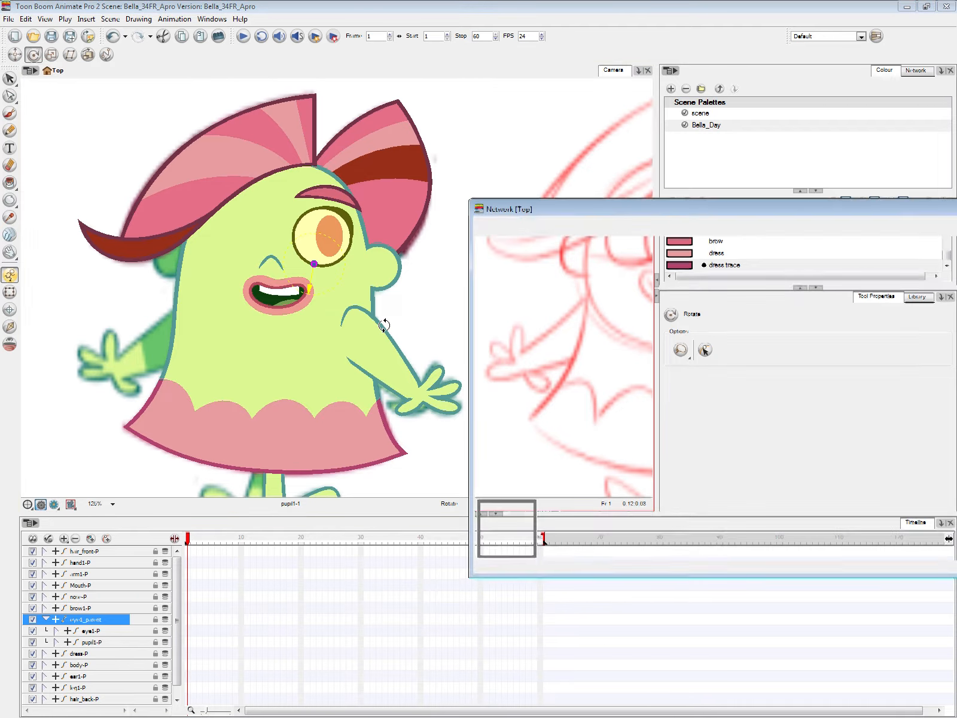
mouse_move(768, 303)
mouse_down()
mouse_move(794, 294)
mouse_move(781, 305)
mouse_up()
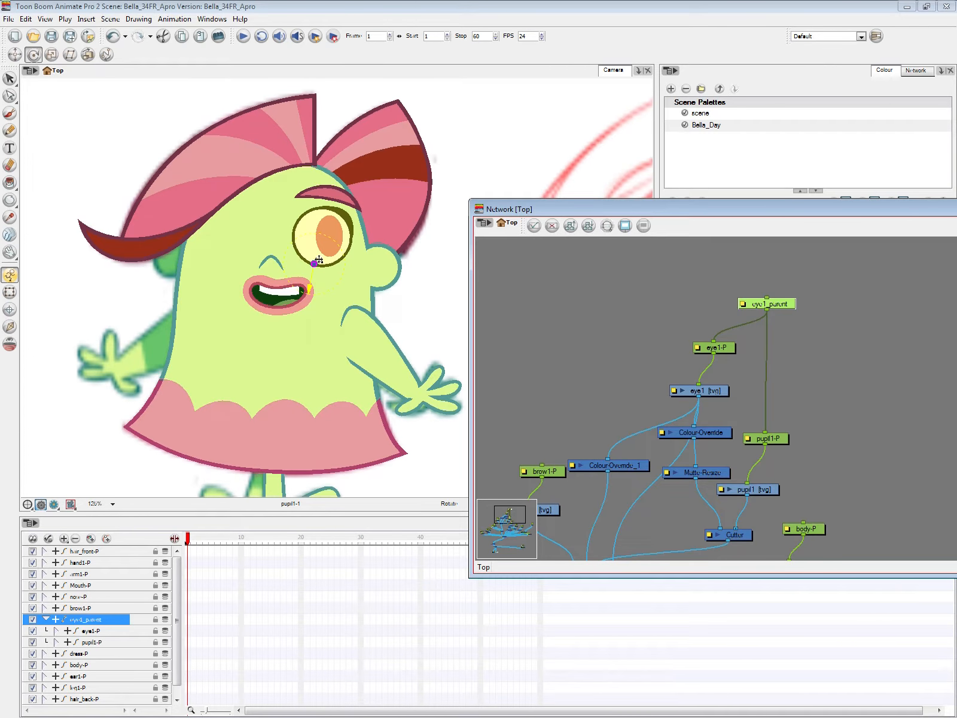
click(36, 55)
Step: Add another peg above eye1_parent and parent both eye1_parent and brow1-P to it
click(793, 305)
key(ctrl+p)
drag(794, 303, 727, 260)
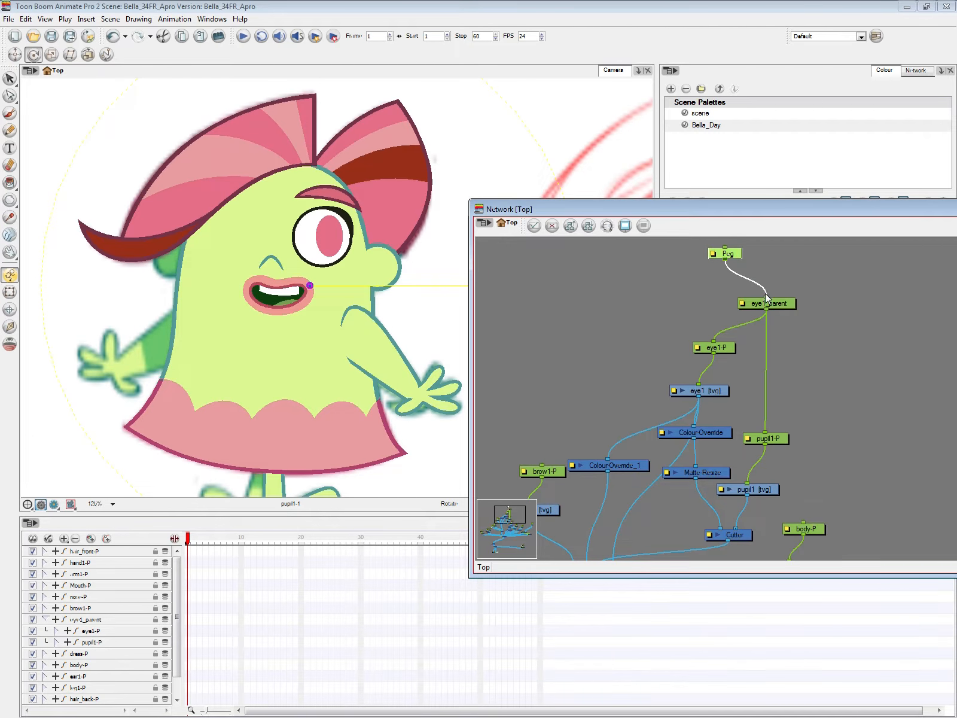
drag(767, 297, 767, 299)
click(779, 305)
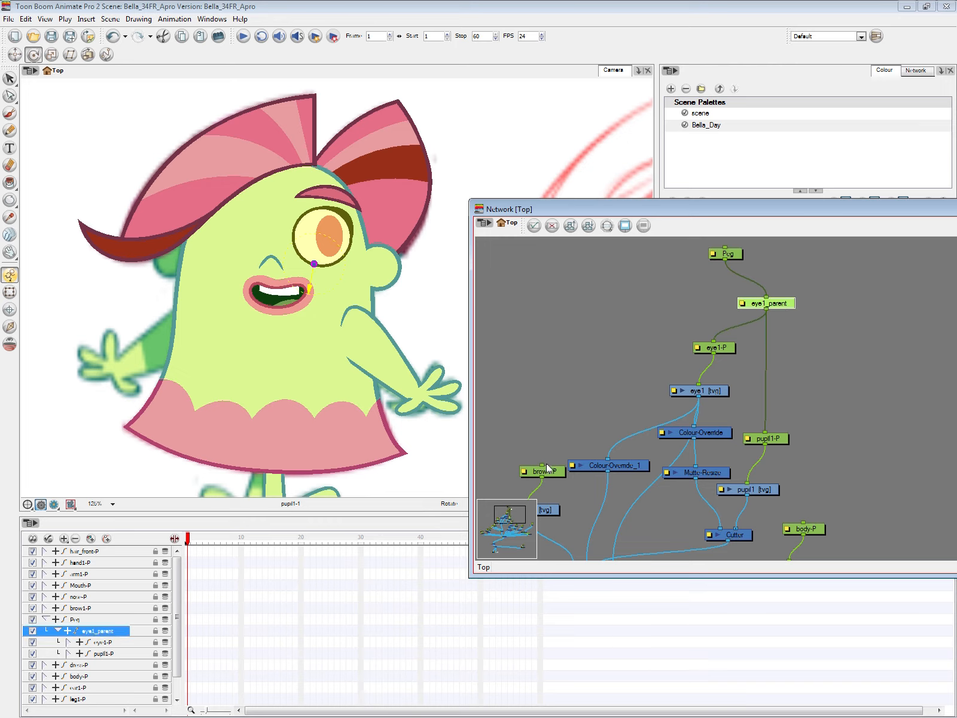
drag(544, 465, 727, 258)
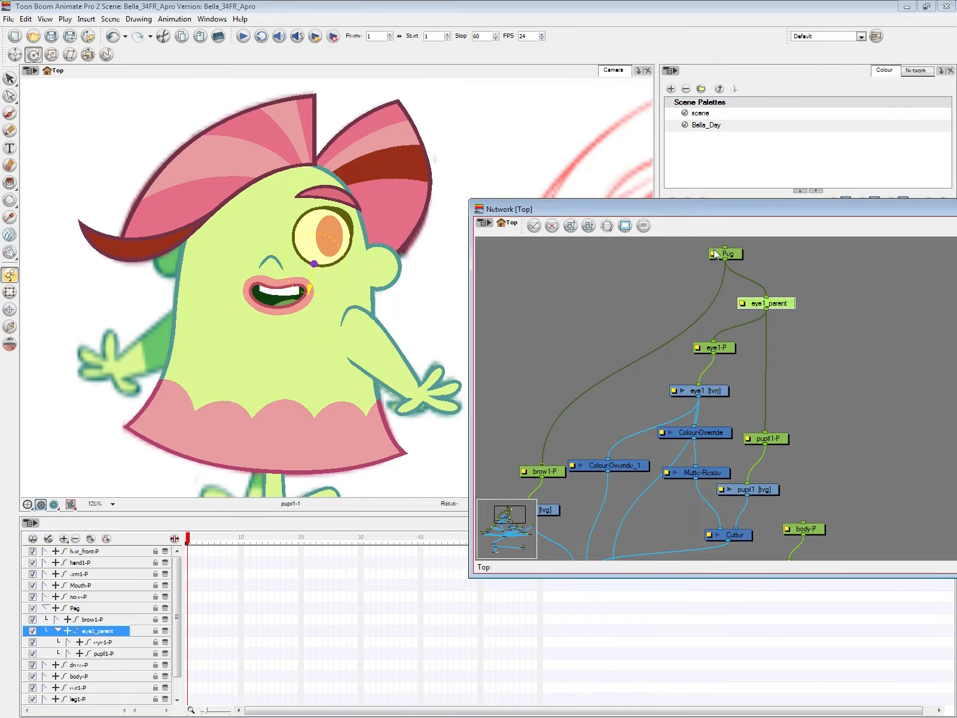
Step: Rename the new peg above eye1_parent and brow1-P as eye1_master
click(714, 253)
drag(462, 118, 389, 120)
text(eye1_)
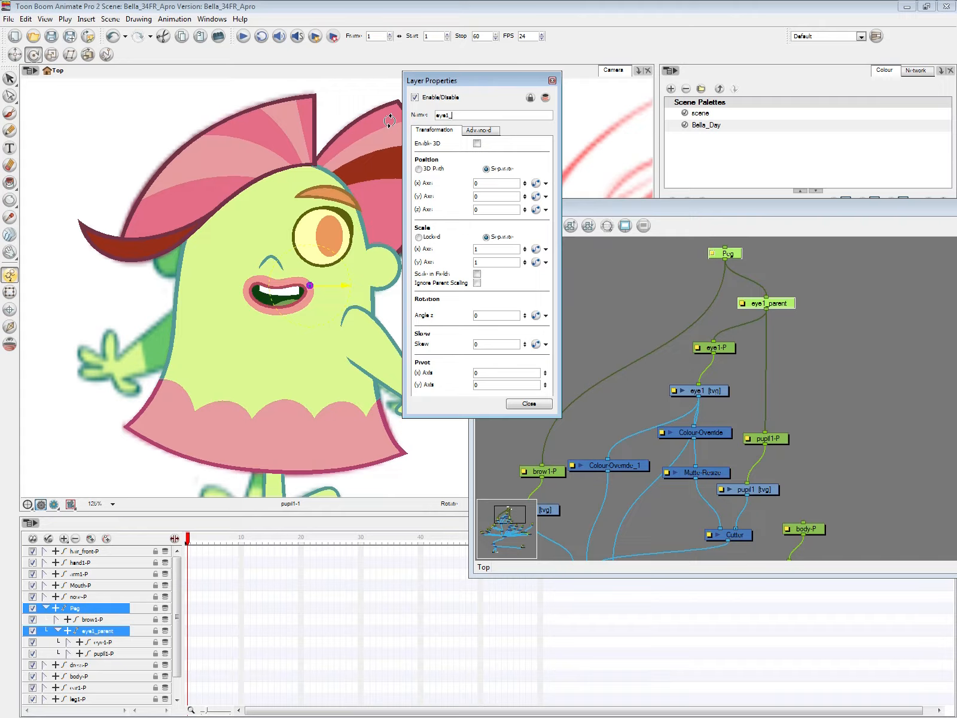
text(master)
click(534, 403)
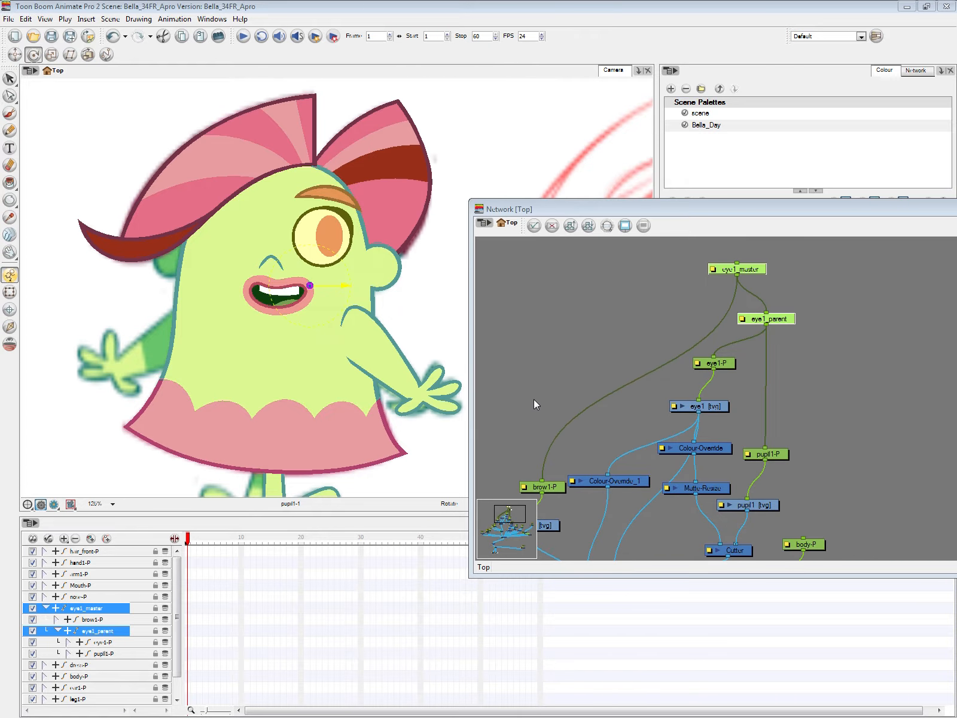
click(643, 329)
click(754, 273)
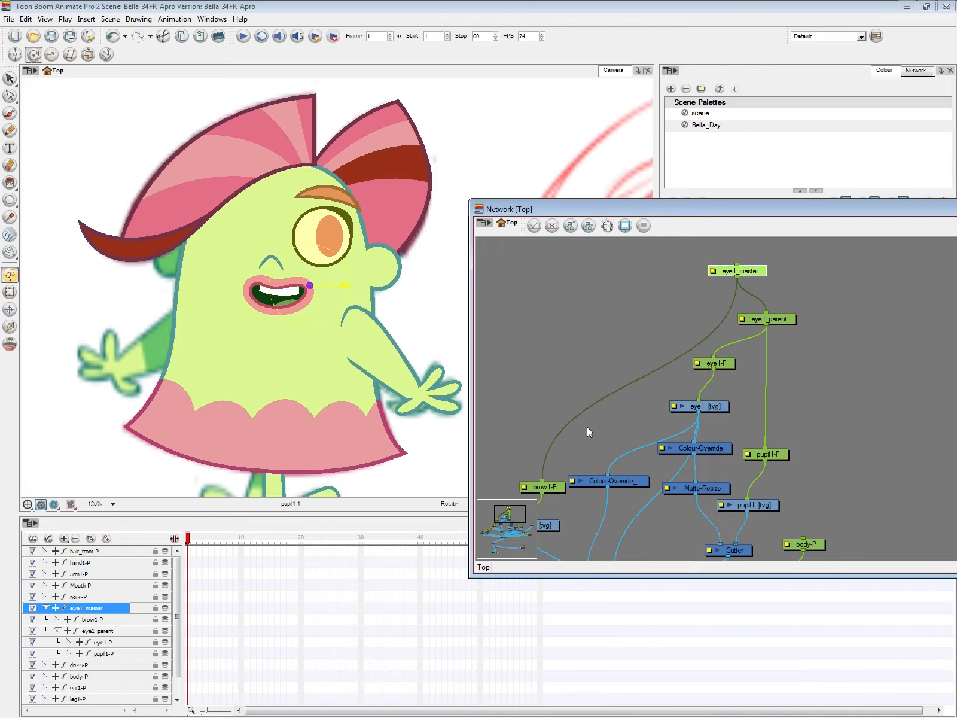
Step: Set the brow1 drawing's embedded pivot to apply on its parent peg
click(549, 483)
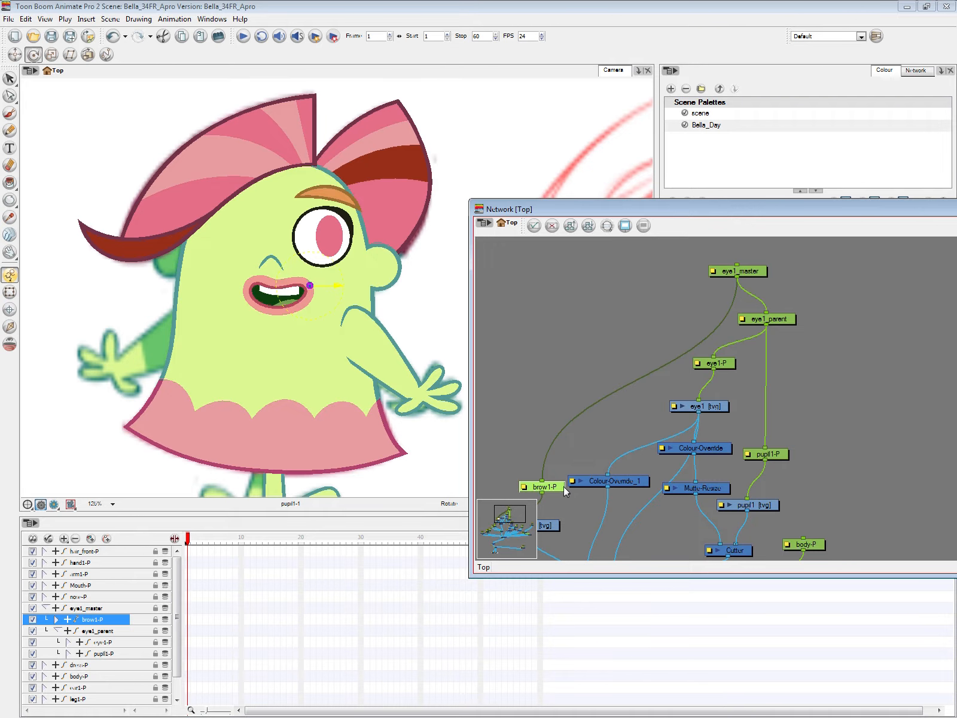
click(553, 525)
double_click(555, 525)
click(487, 131)
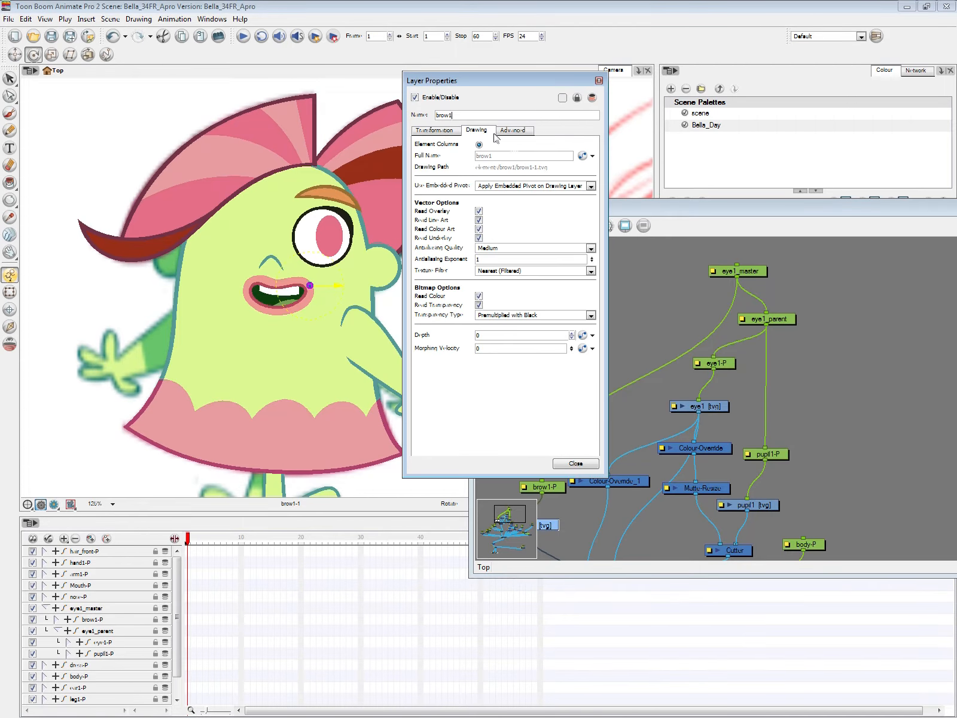
click(557, 187)
click(556, 211)
click(580, 463)
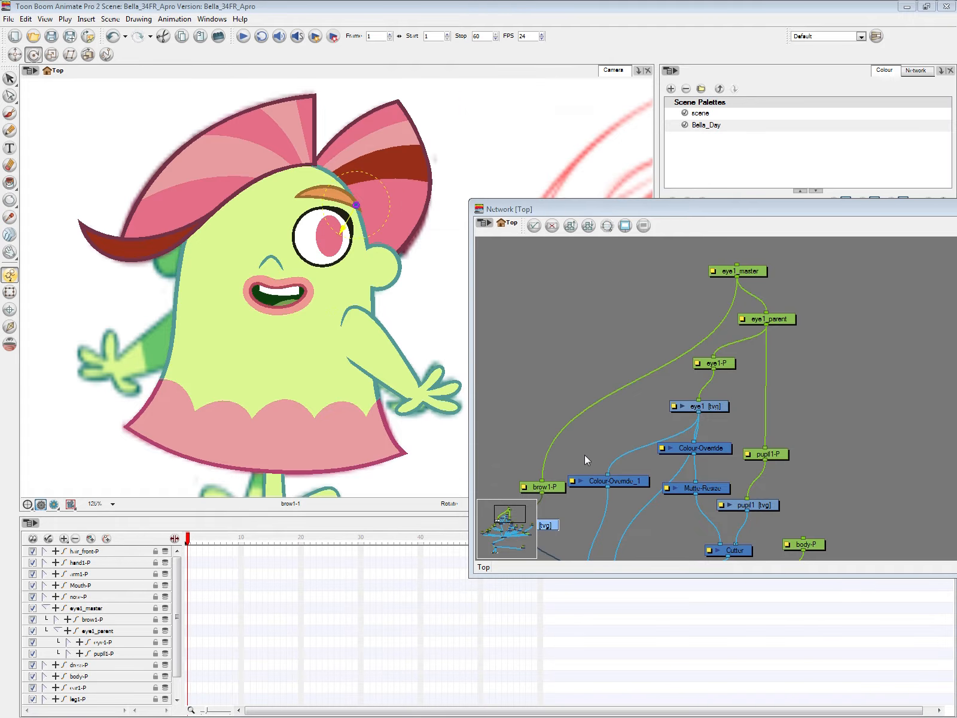
Step: Move the eye1_master peg's pivot to the eye's lower edge with the Rotate tool
click(751, 271)
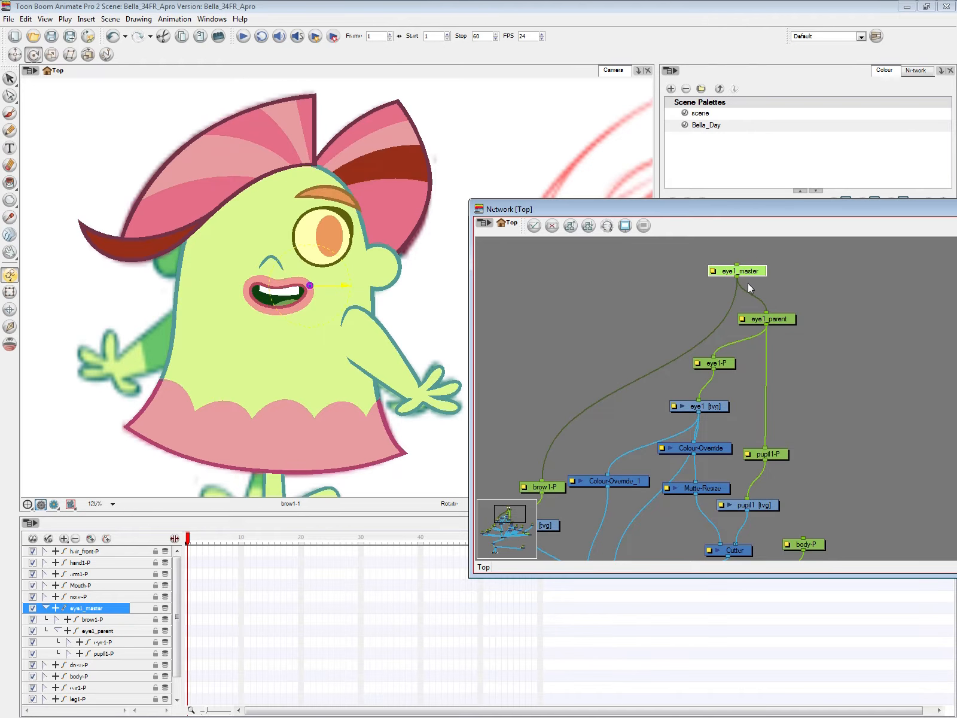
drag(310, 285, 313, 263)
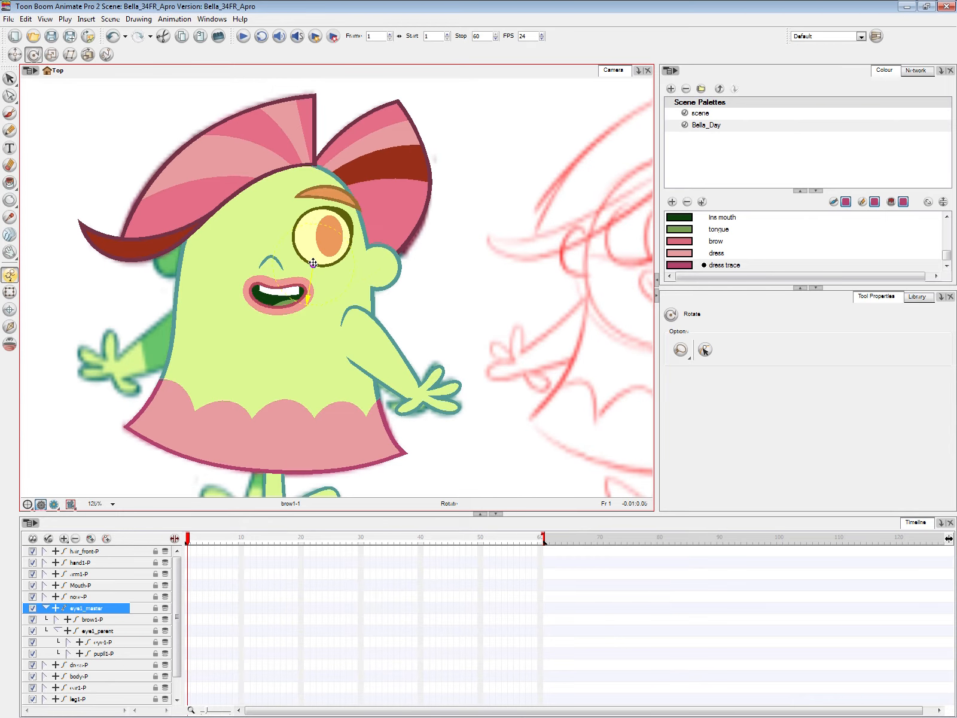
click(10, 291)
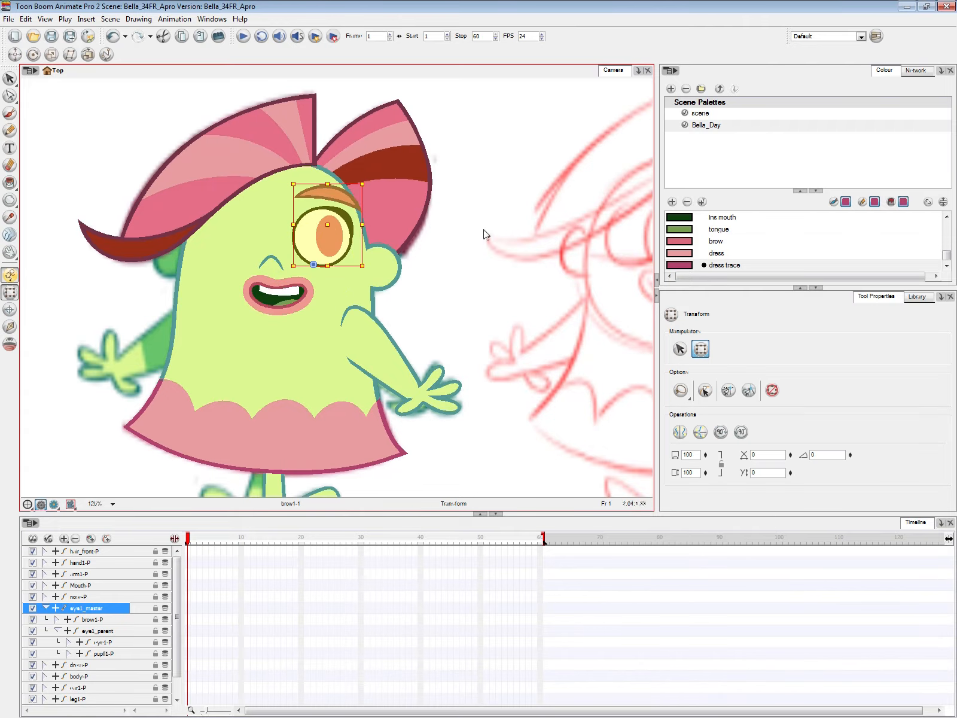
Step: Check the eye hierarchy by selecting the pupil and the brow with the Transform tool and stepping up to eye1_master
click(330, 235)
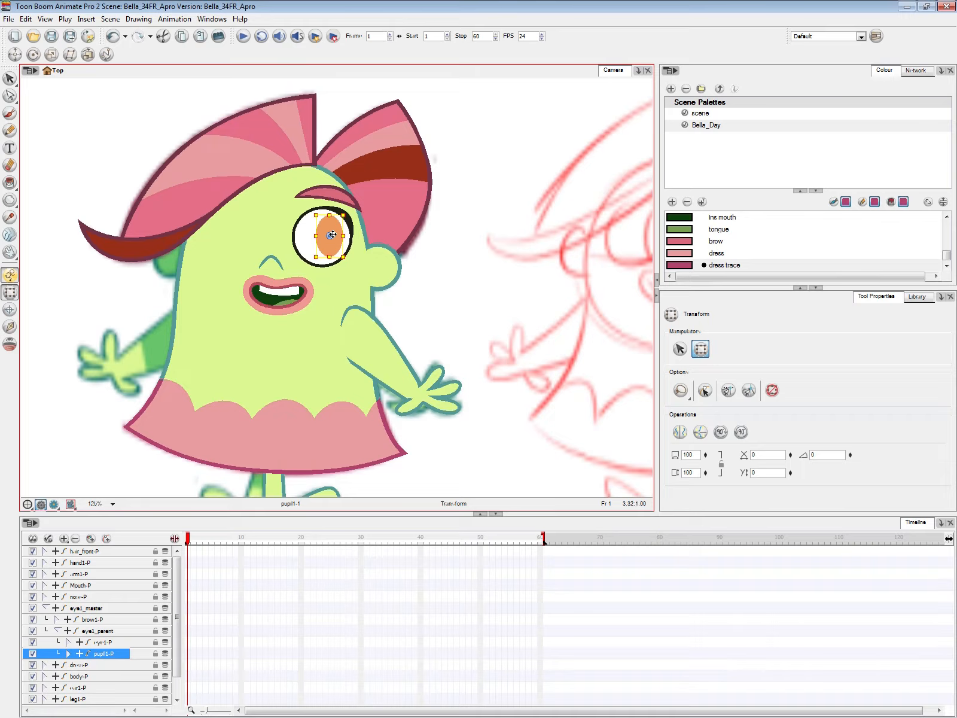
key(b)
key(b)
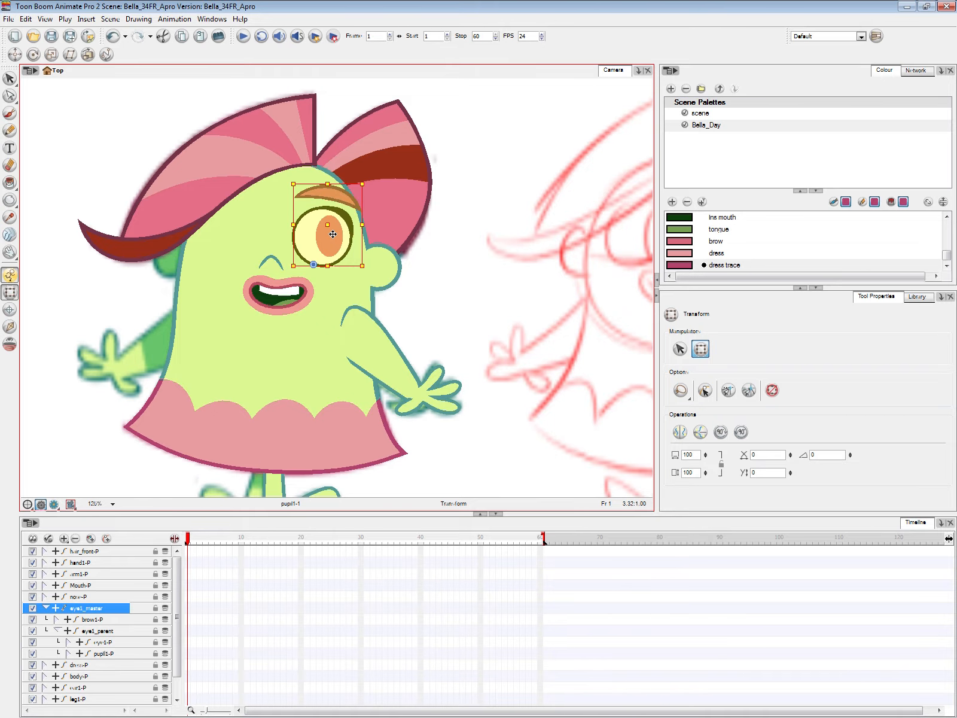
click(436, 255)
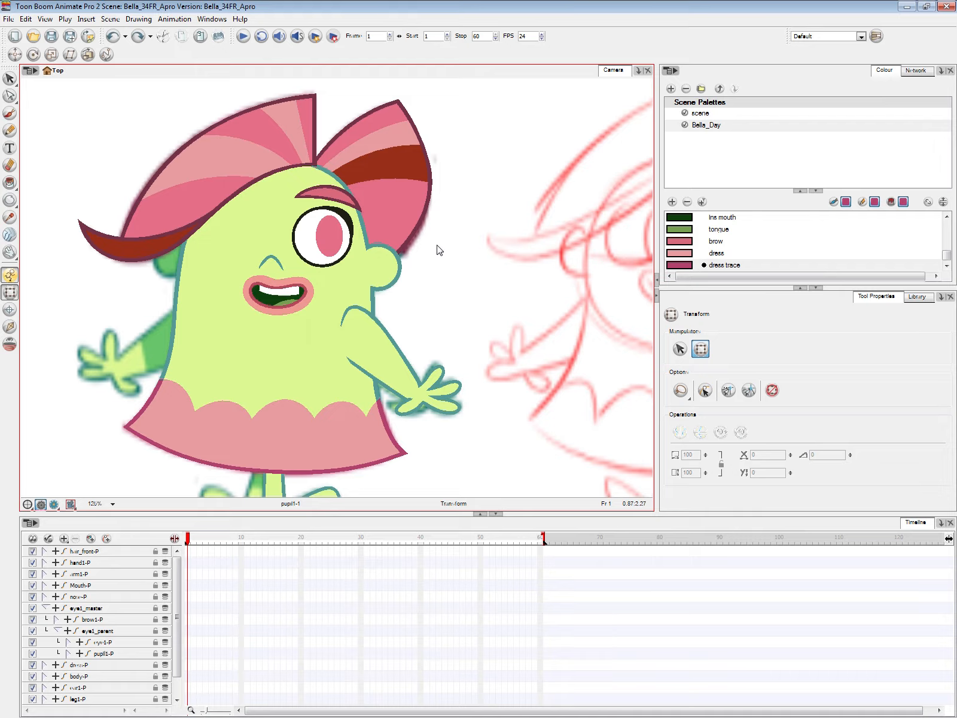
click(340, 193)
key(b)
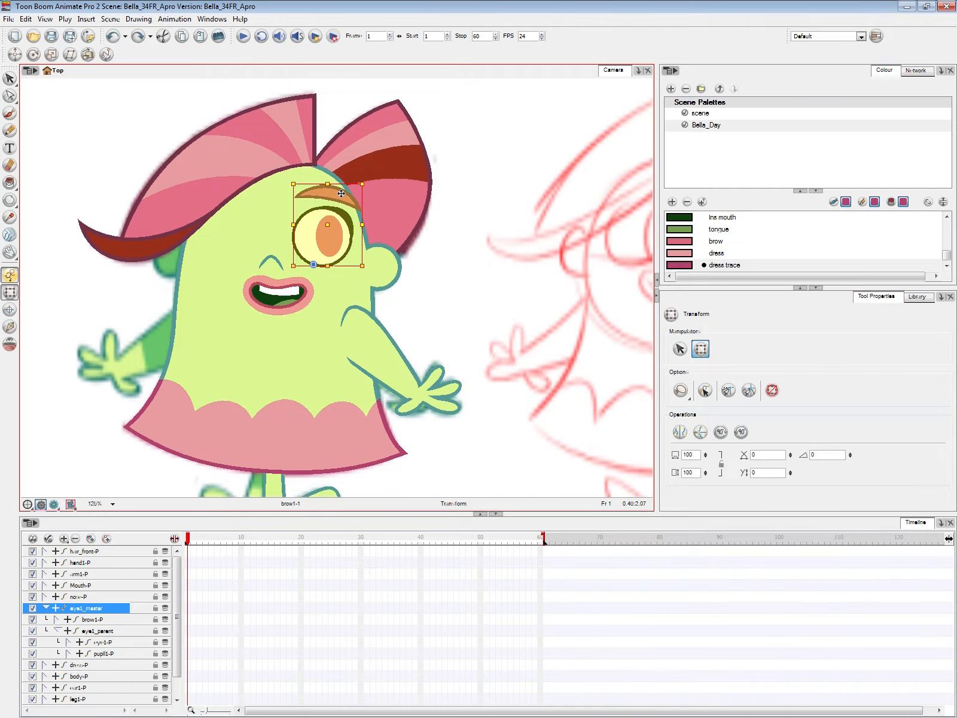
Step: Add a peg above eye1_master in the network and parent eye1_master to it
key(alt+Tab)
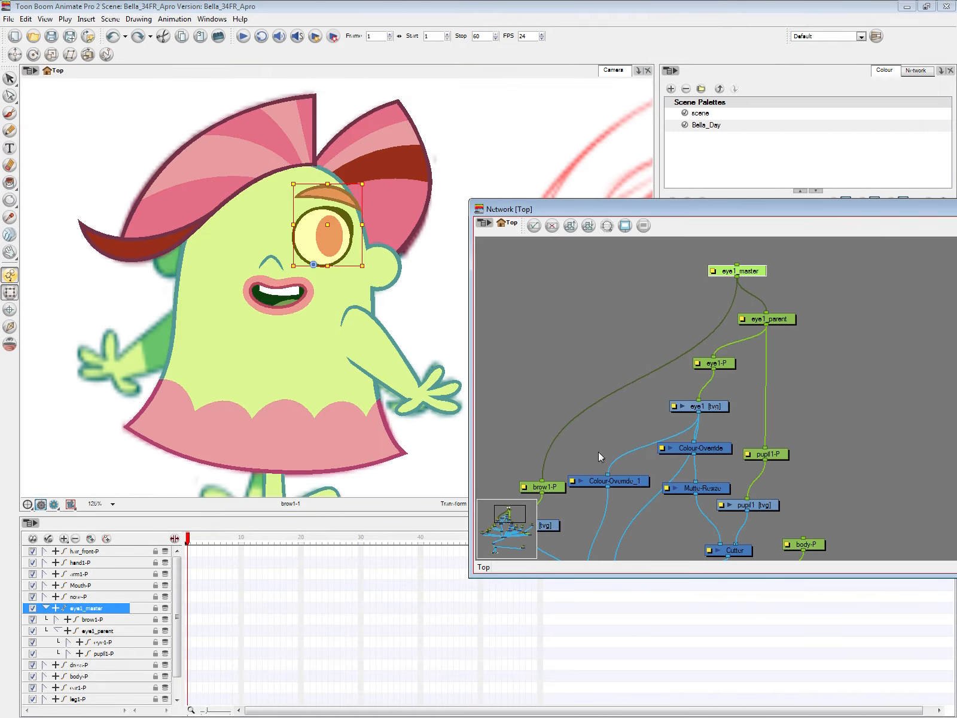
scroll(595, 452, down, 2)
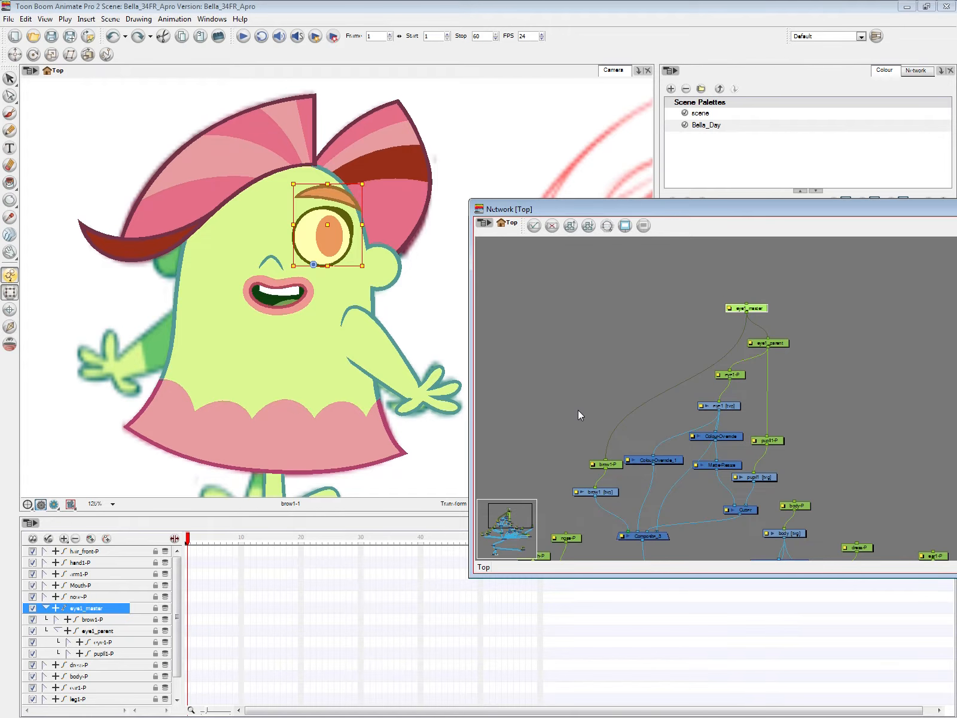
key(ctrl+p)
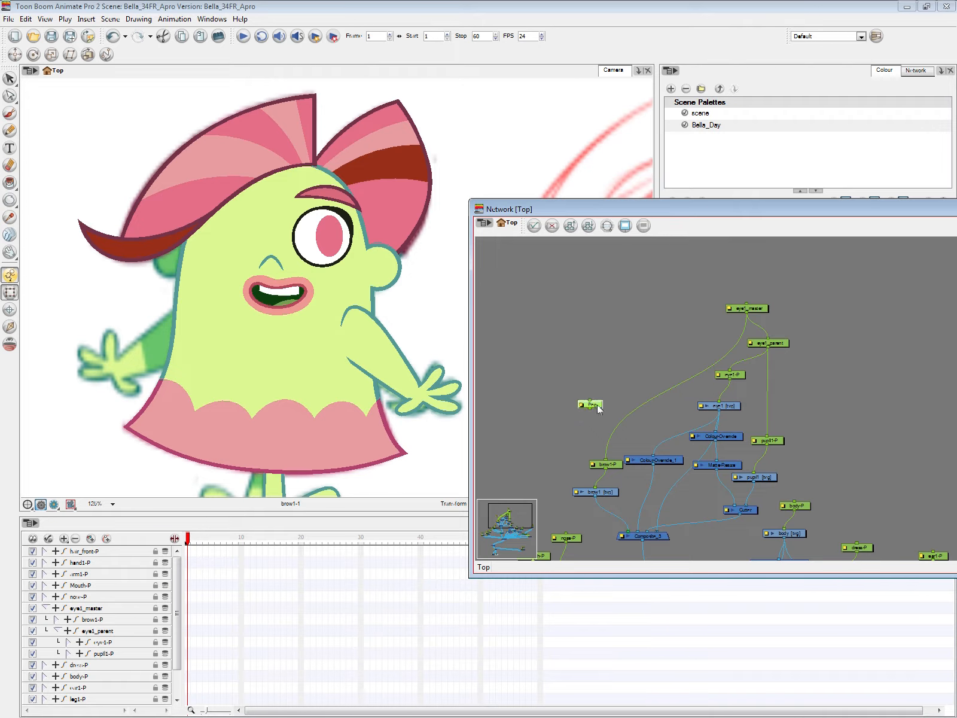
drag(594, 406, 712, 266)
drag(746, 304, 707, 270)
Step: Rename the new peg above eye1_master as face
double_click(699, 267)
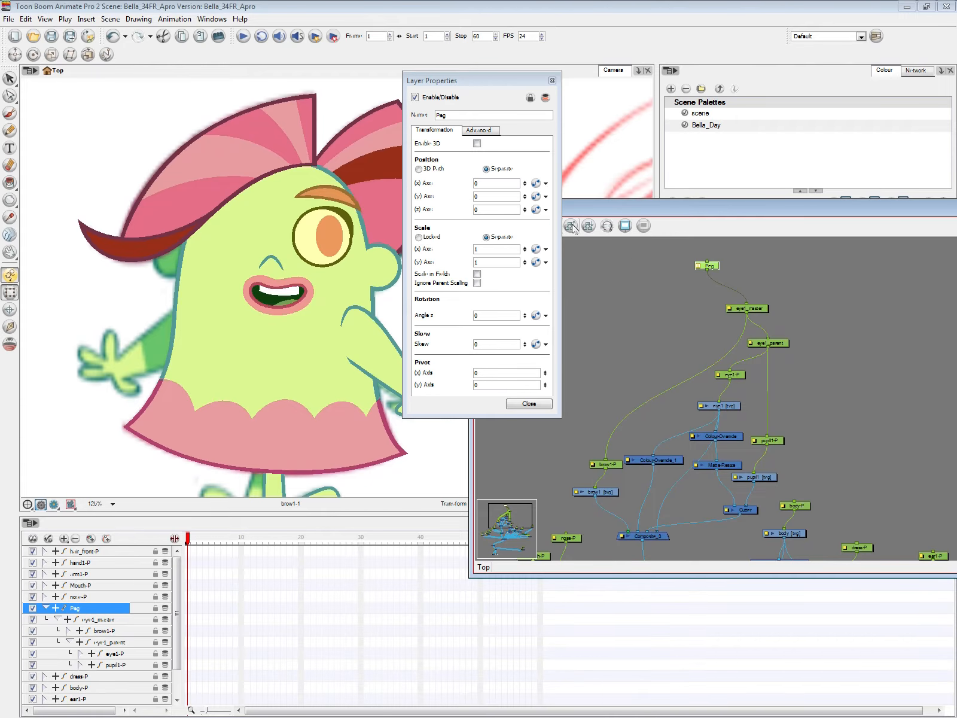
text(face)
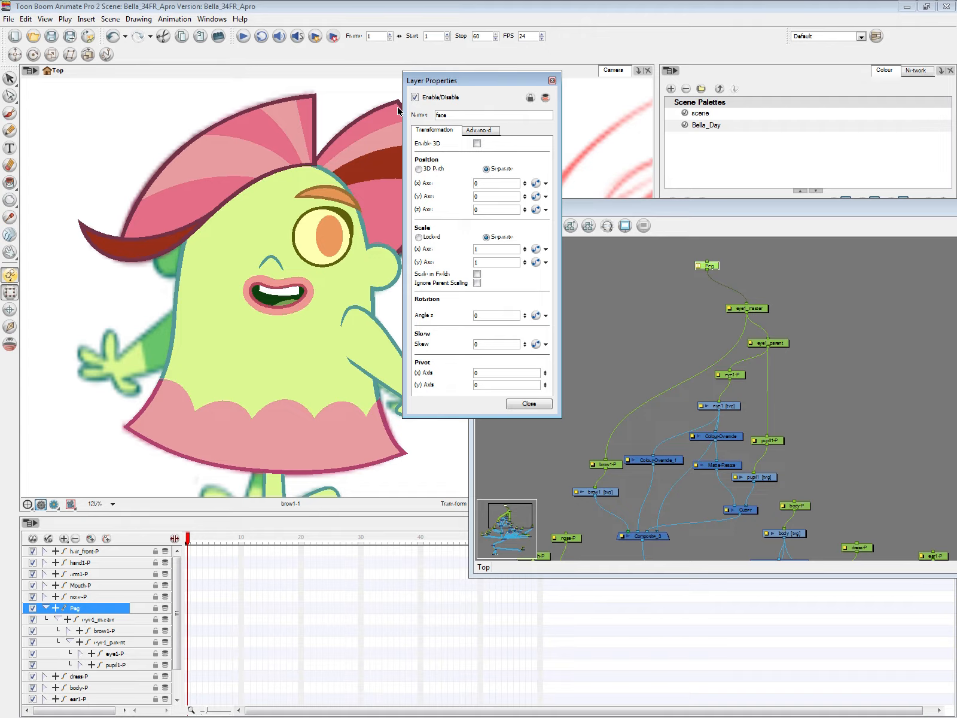
click(529, 404)
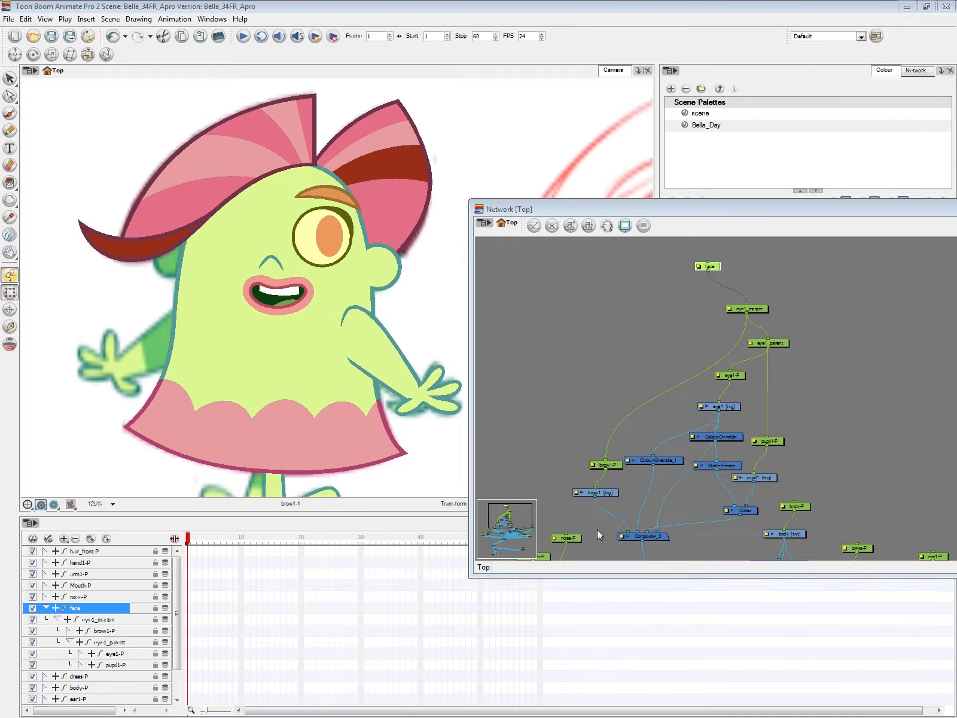
Step: Arrange the Mouth and nose nodes with their pegs side by side, level with the brow and eye composite
drag(597, 530, 676, 471)
click(656, 527)
drag(655, 530, 728, 488)
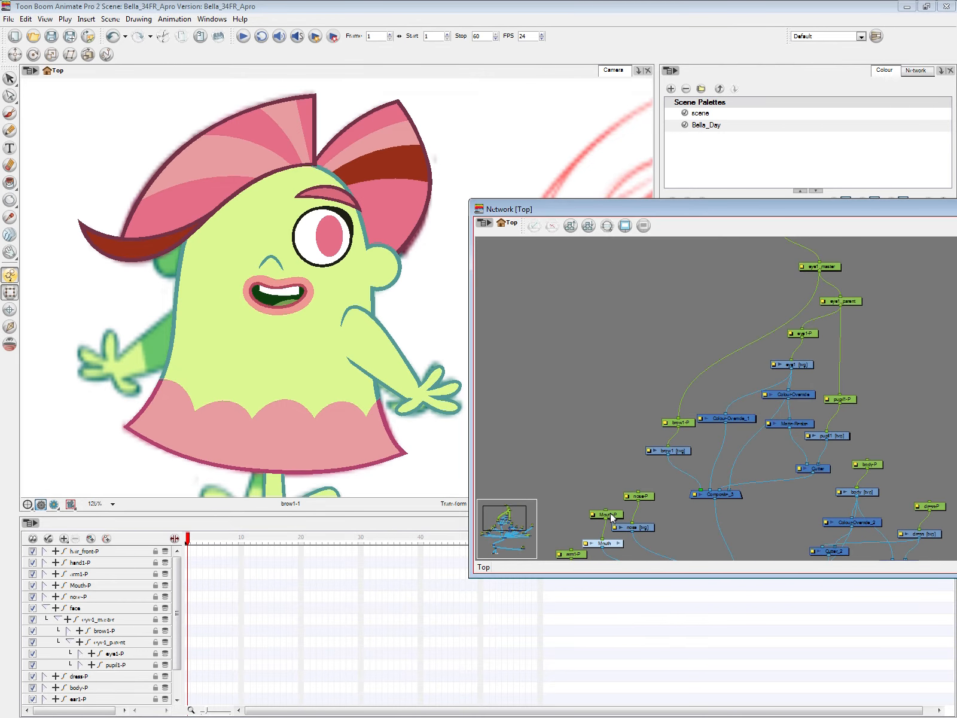
drag(598, 500, 605, 547)
drag(609, 545, 590, 506)
drag(647, 485, 643, 528)
drag(643, 527, 742, 474)
click(669, 543)
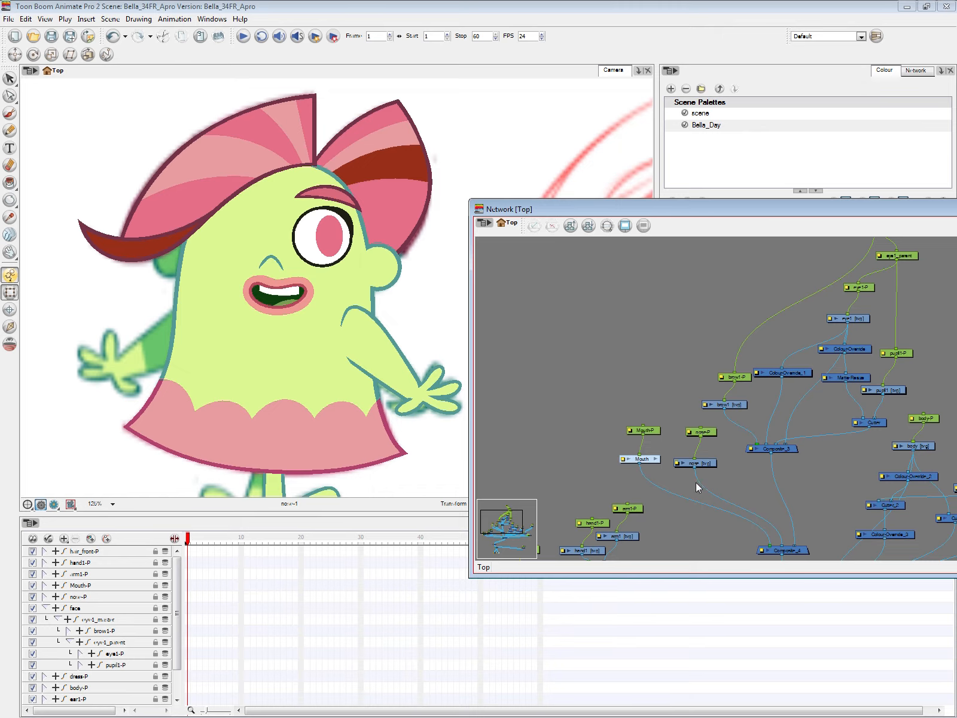
Step: Inside the Mouth group, try nesting the lips, teeth and tongue nodes with their composites in another group
click(656, 458)
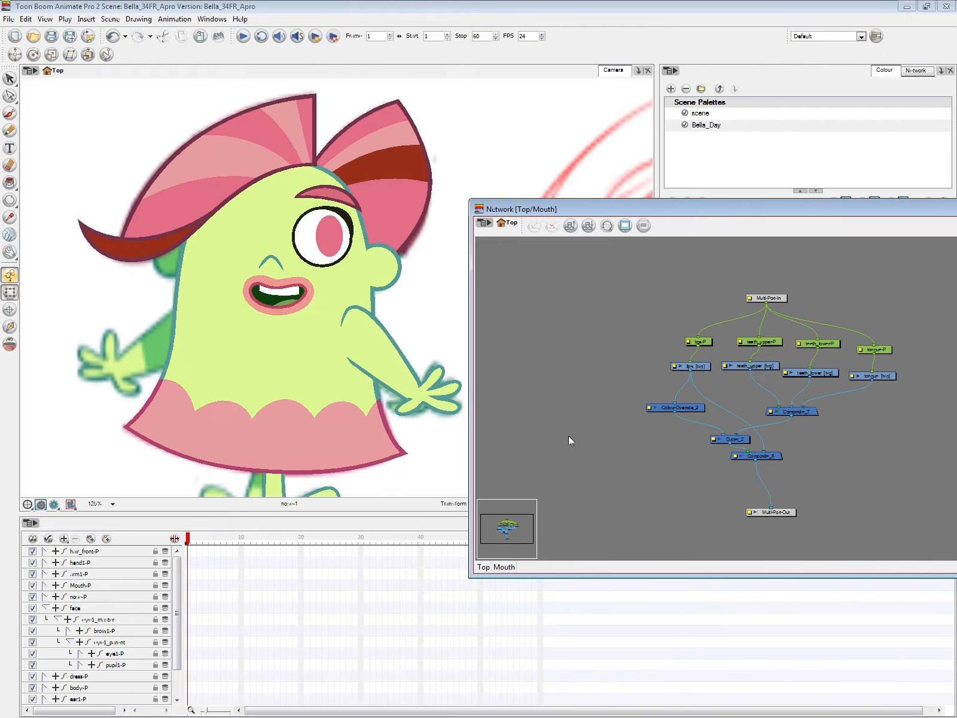
drag(600, 444, 922, 326)
drag(585, 460, 926, 337)
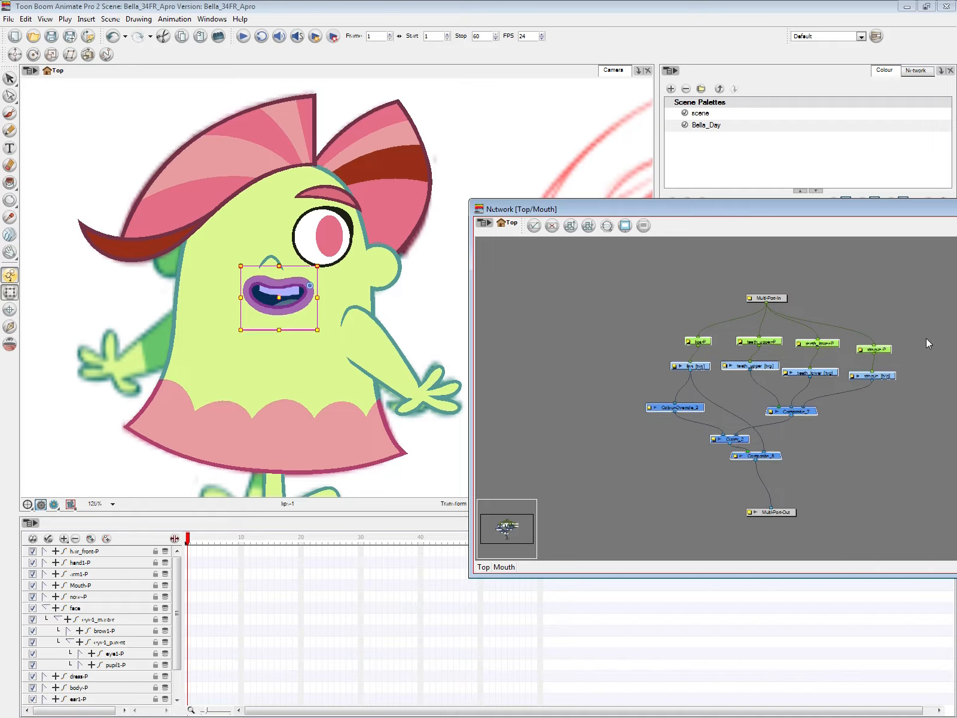
key(ctrl+g)
click(755, 381)
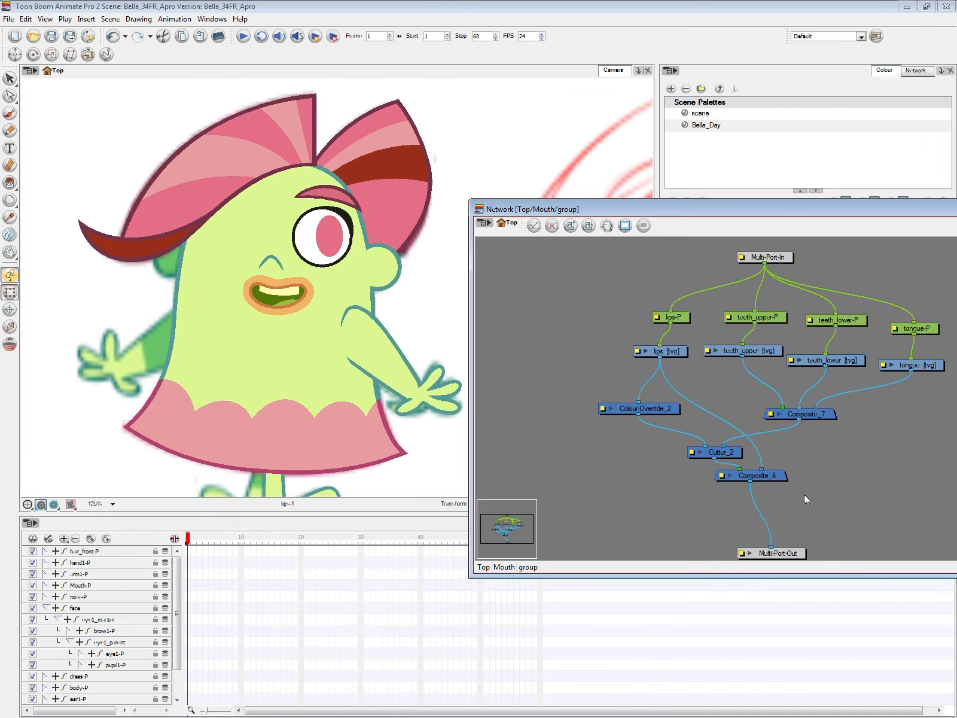
Step: Undo the nested grouping inside Mouth and return to the Top level of the network
key(ctrl+z)
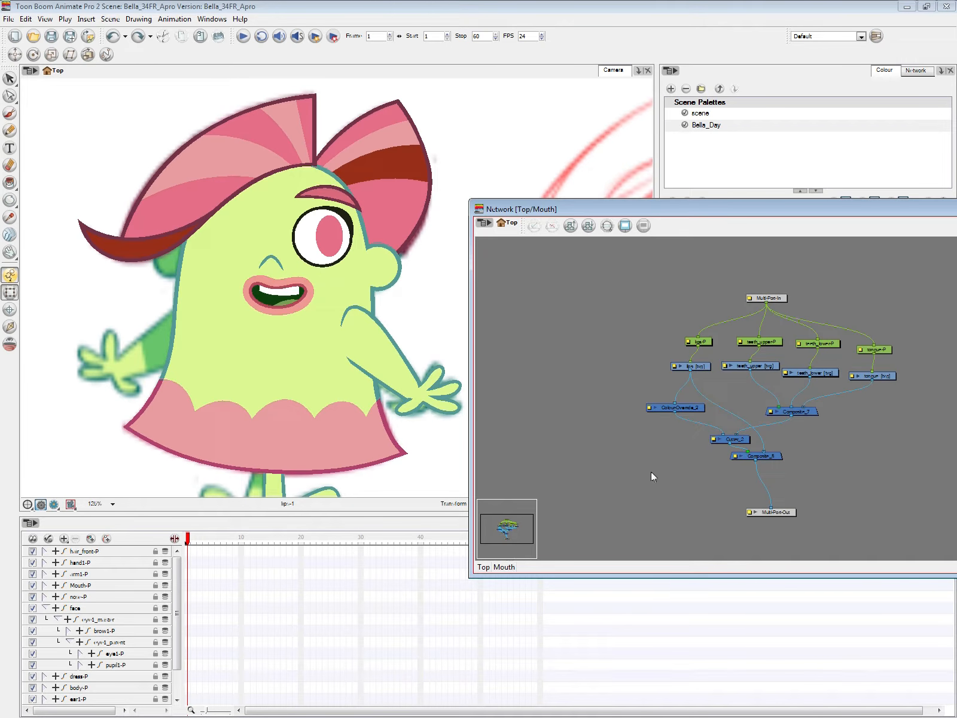
click(485, 566)
double_click(669, 463)
click(485, 566)
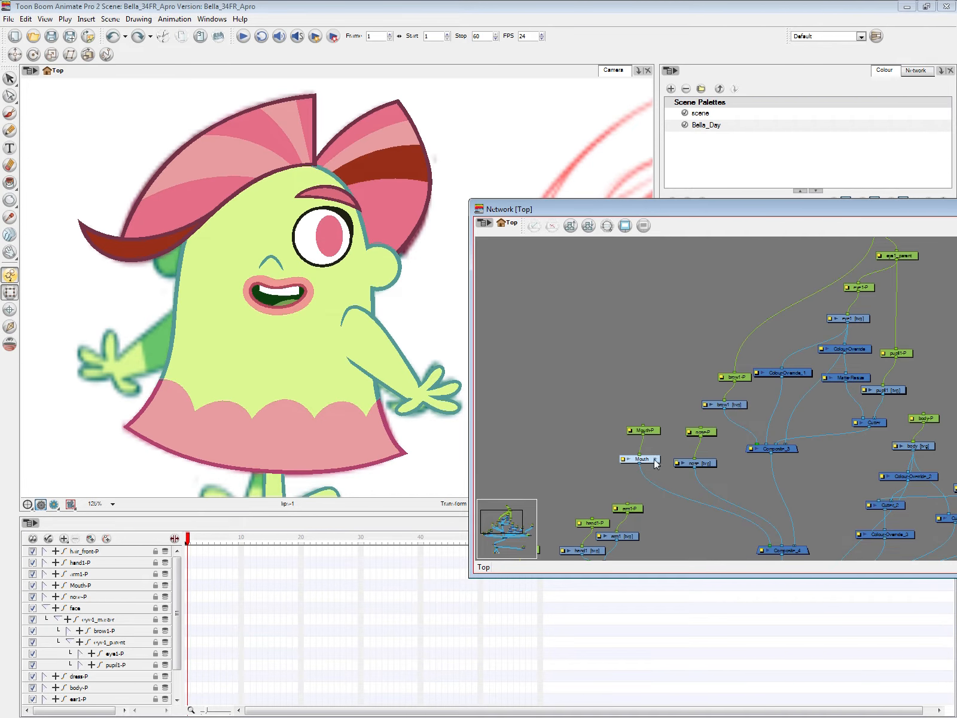
Step: Move the Mouth-P peg's pivot to the middle of the mouth, just below the nose, with the Rotate tool
click(631, 460)
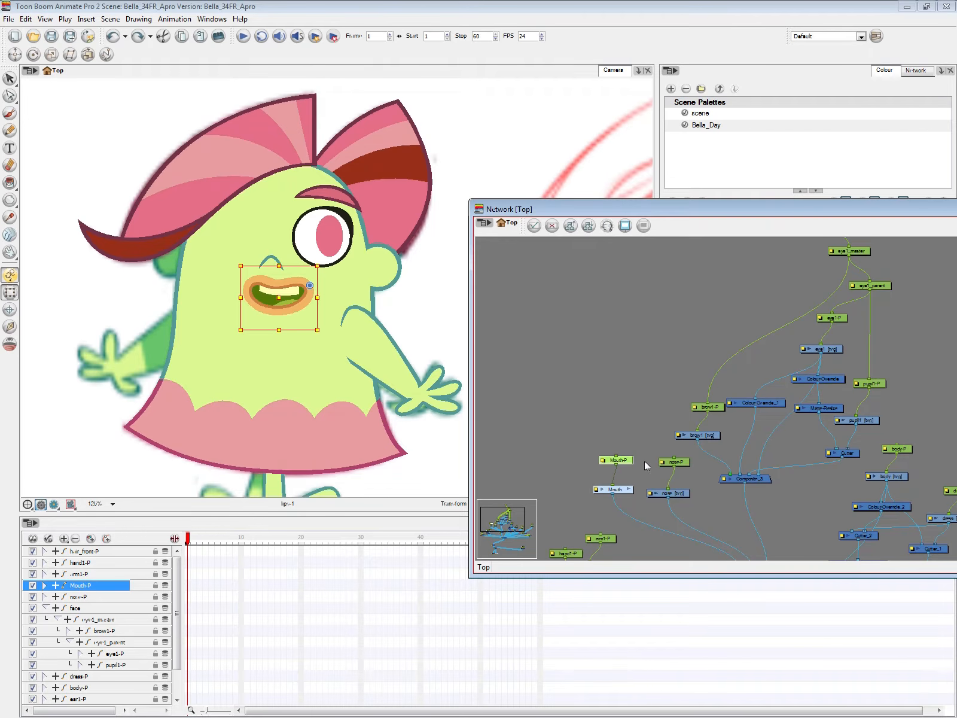
click(33, 54)
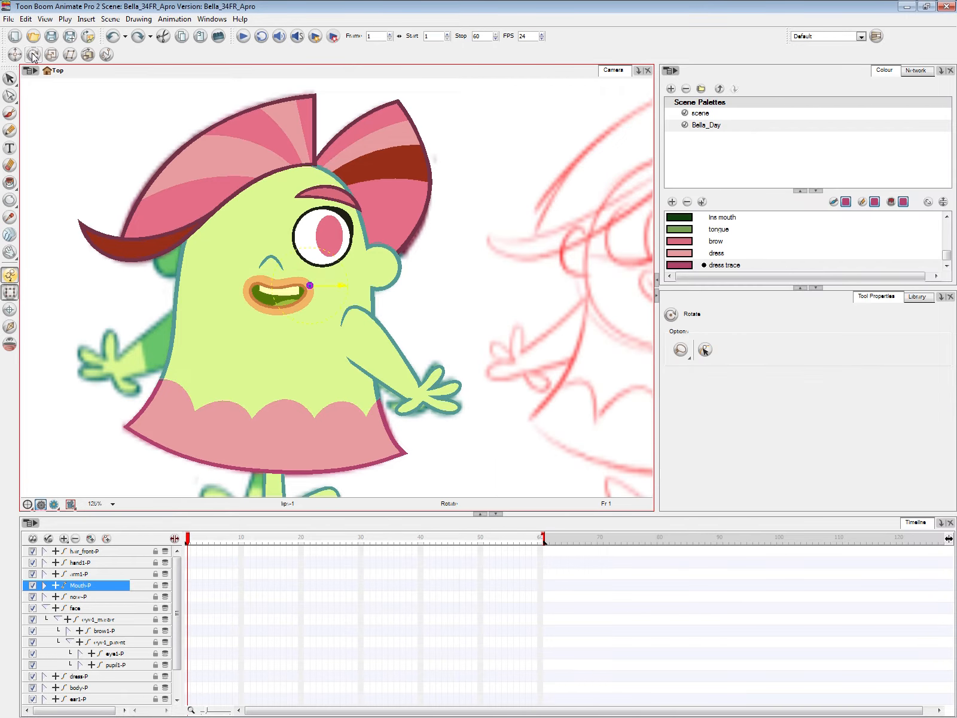
key(shift+t)
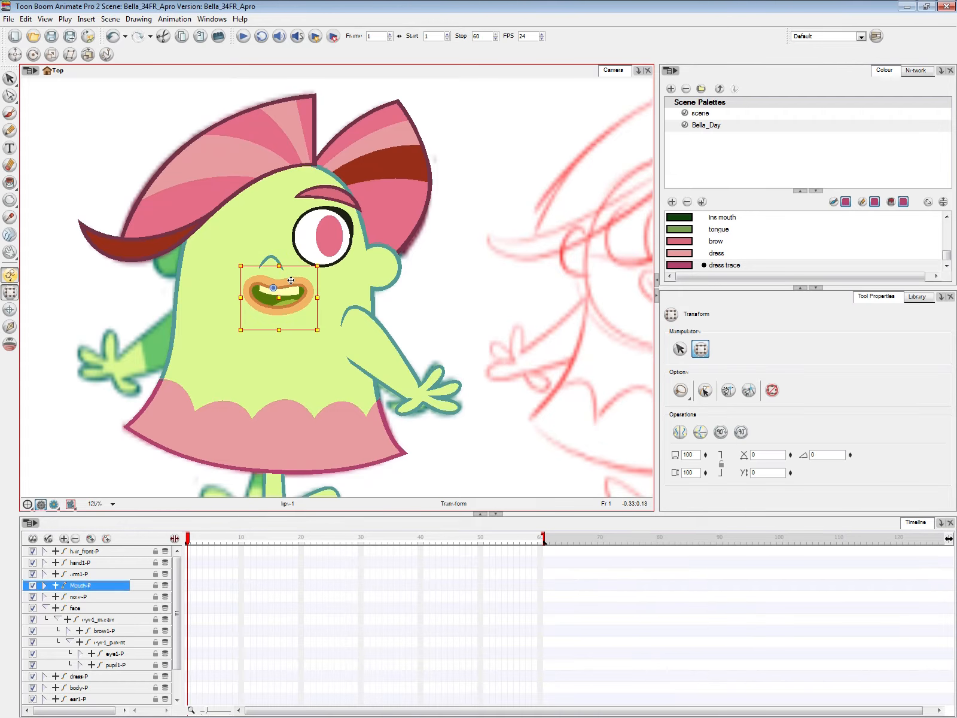
Step: Inside the Mouth group, reposition the pivots of the upper teeth, lips and tongue pegs, placing the tongue's just below the lower lip
click(33, 55)
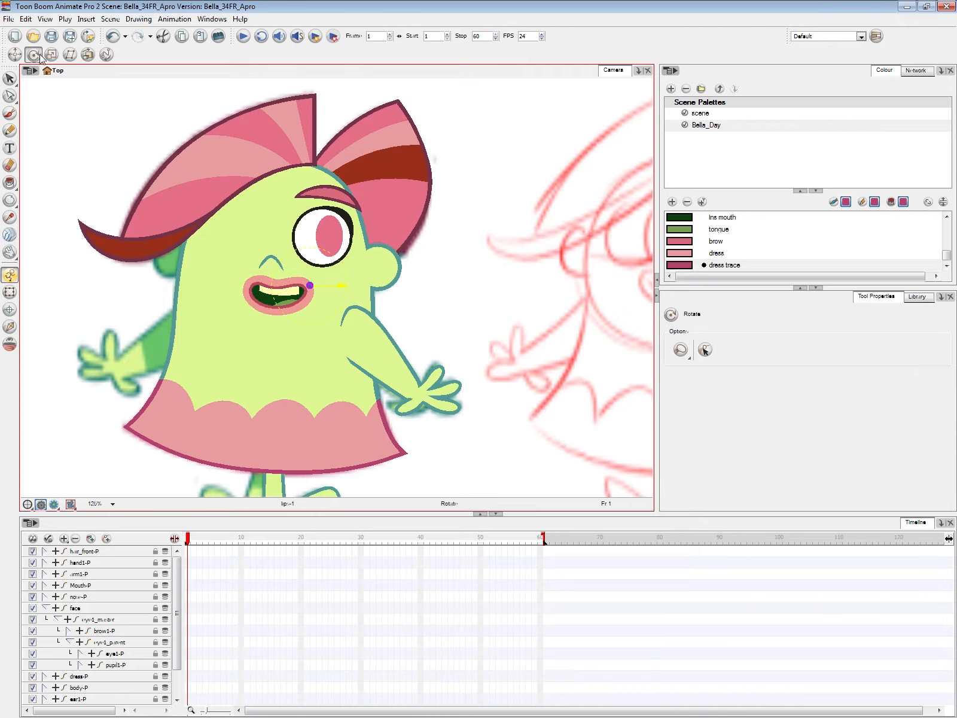
key(shift+t)
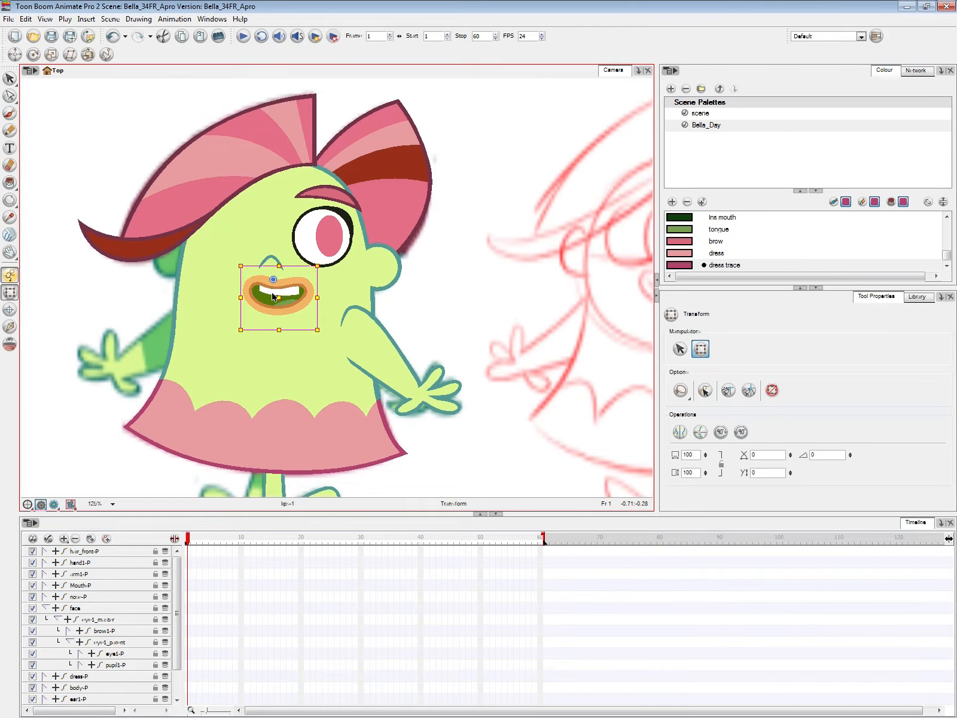
click(33, 54)
key(shift+t)
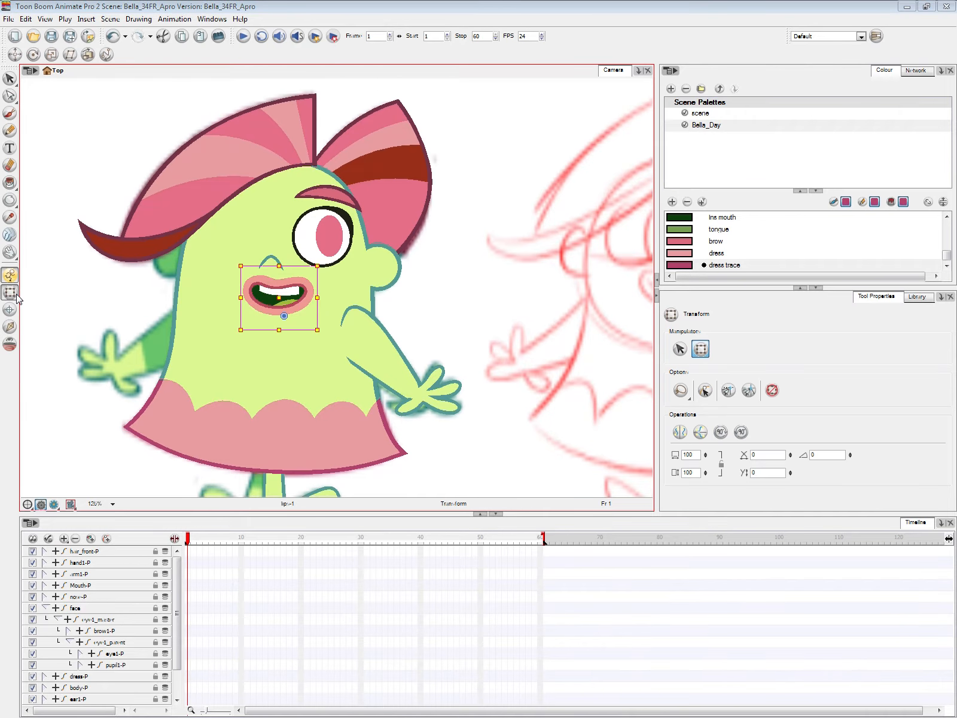
Step: Move the teeth_lower-P peg's pivot below the lower lip and return to the Top level of the network
click(837, 345)
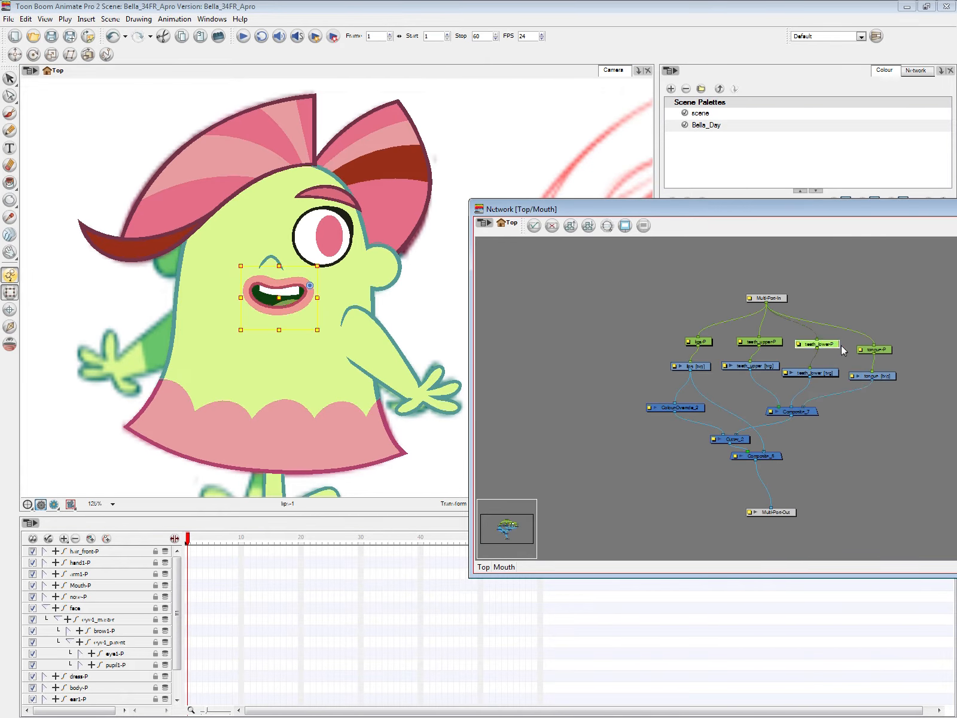
key(alt+3)
click(150, 246)
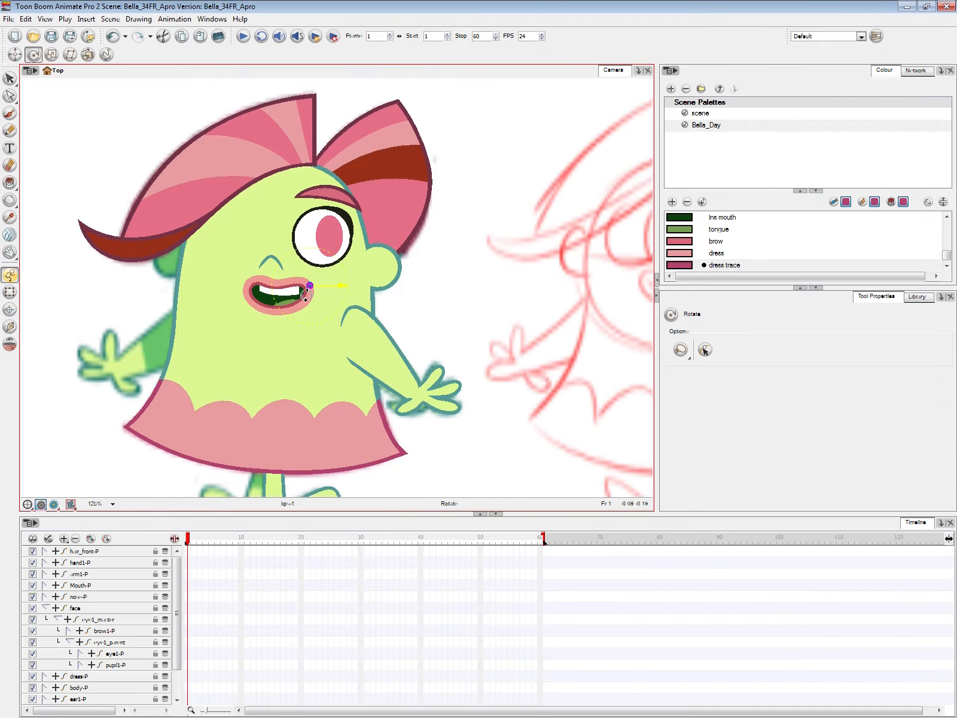
key(shift+t)
key(alt+Tab)
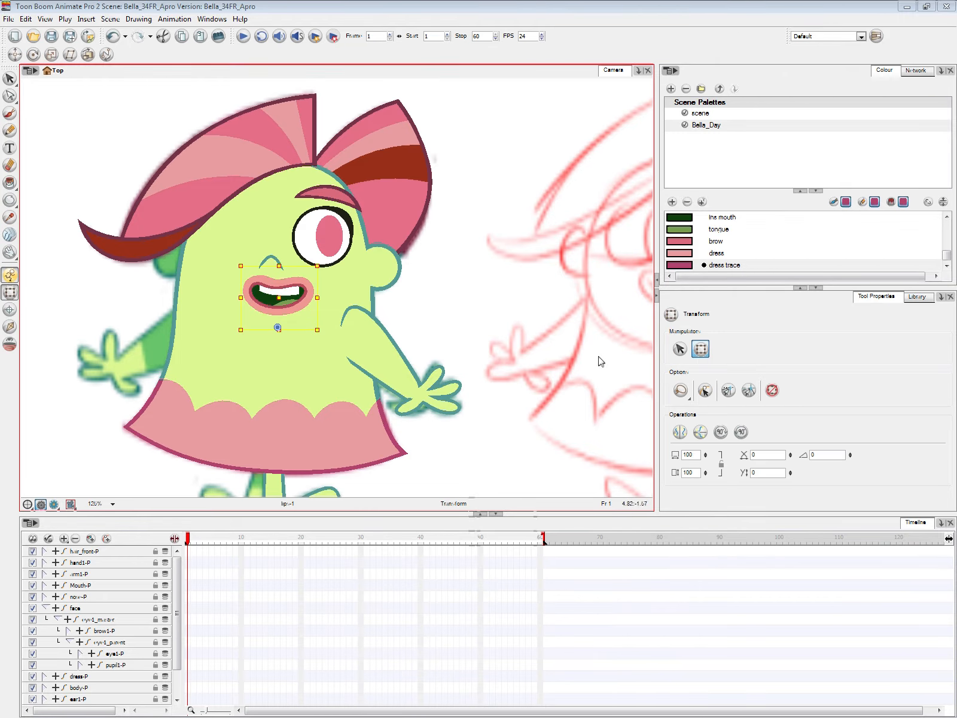
click(484, 567)
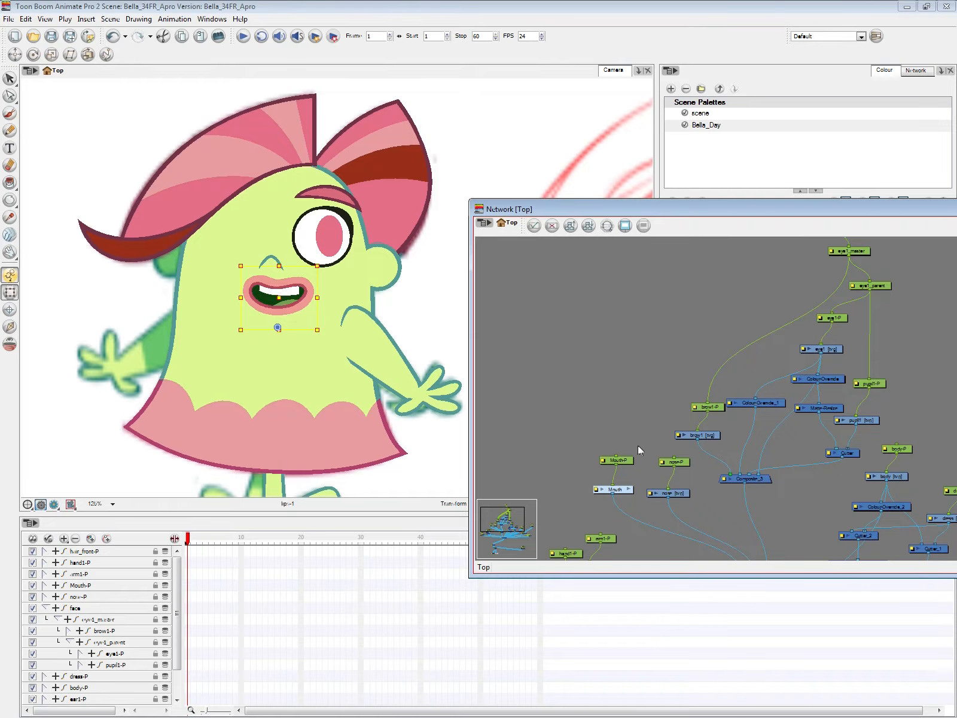
Step: Place the face peg node beside eye1_master and parent nose-P to it
click(652, 428)
scroll(762, 324, down, 2)
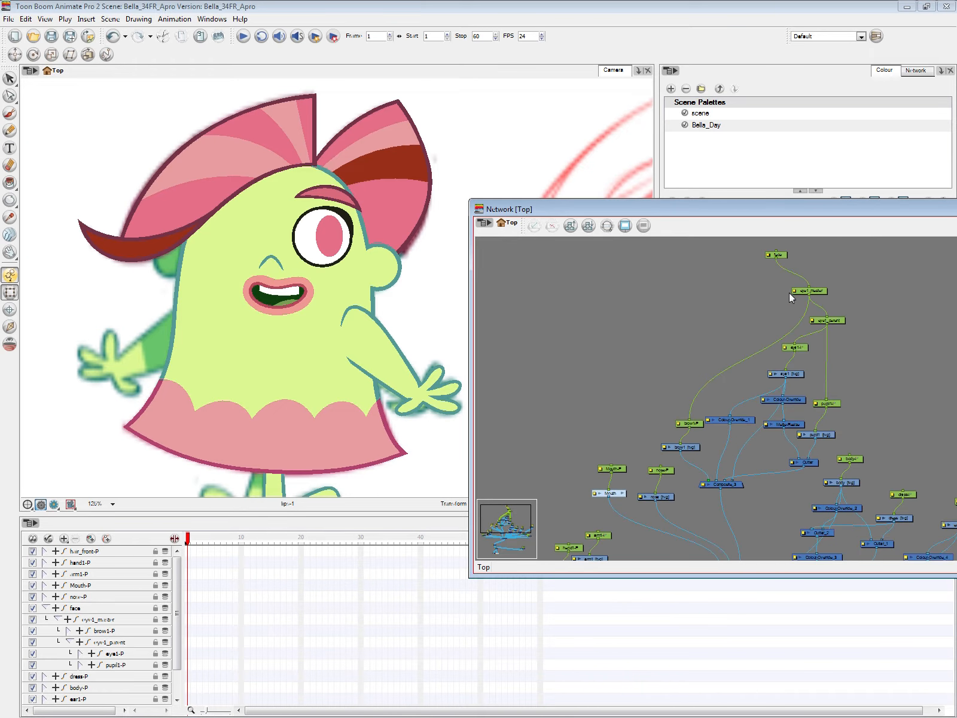
click(737, 289)
drag(741, 293, 731, 293)
drag(661, 467, 724, 292)
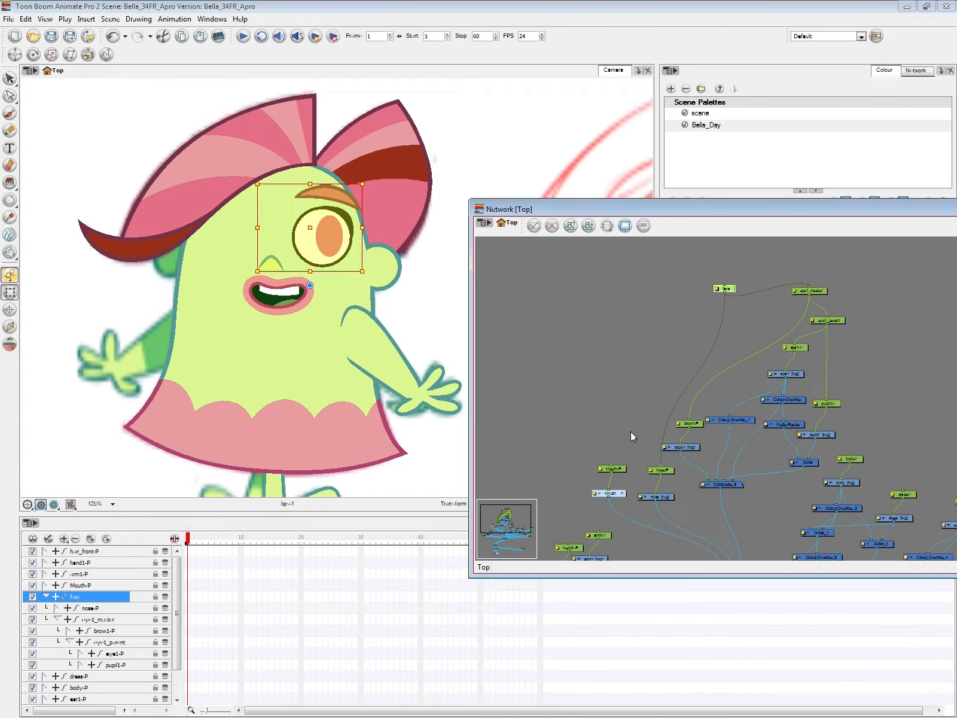
Step: Parent the Mouth-P peg to the face peg and check from the mouth that its parent selects the whole face hierarchy
drag(612, 461, 716, 304)
drag(612, 464, 726, 293)
click(734, 292)
click(620, 350)
click(285, 304)
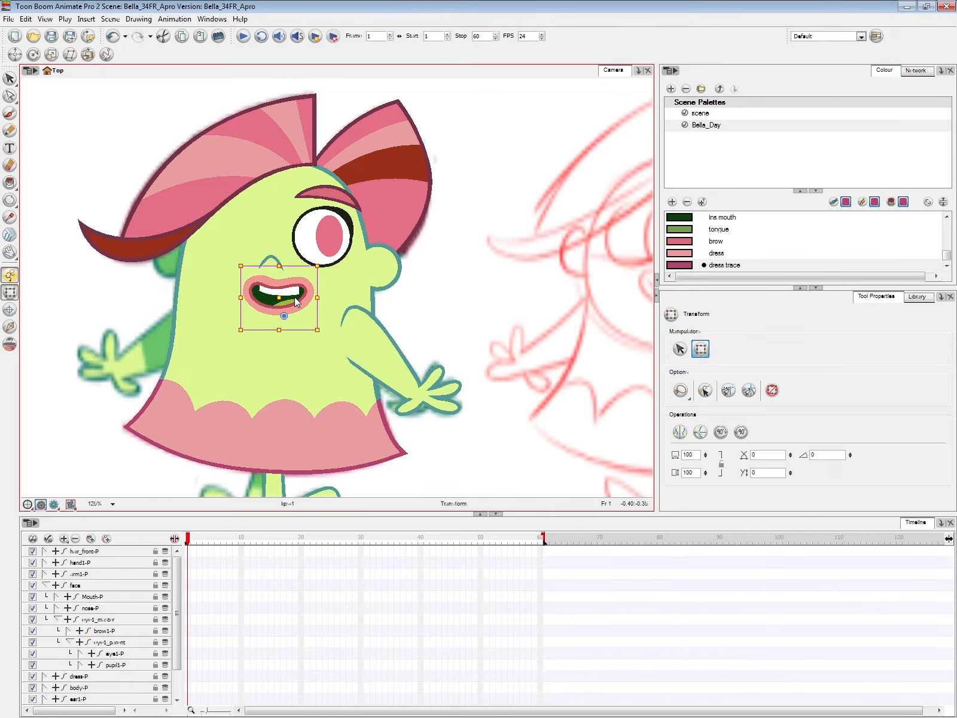
click(295, 300)
key(b)
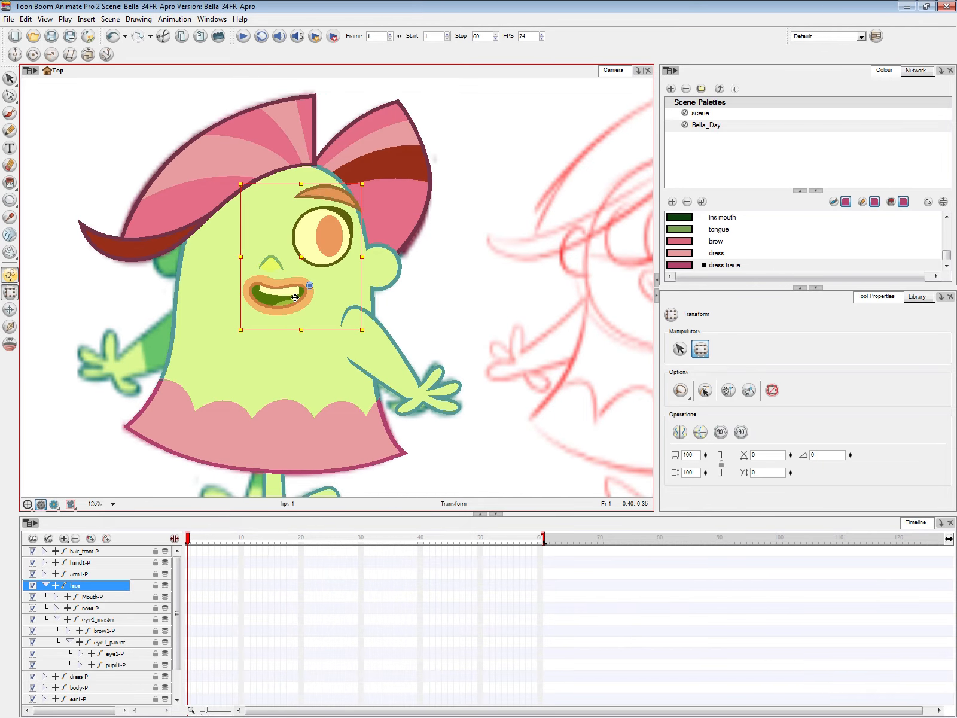
click(449, 291)
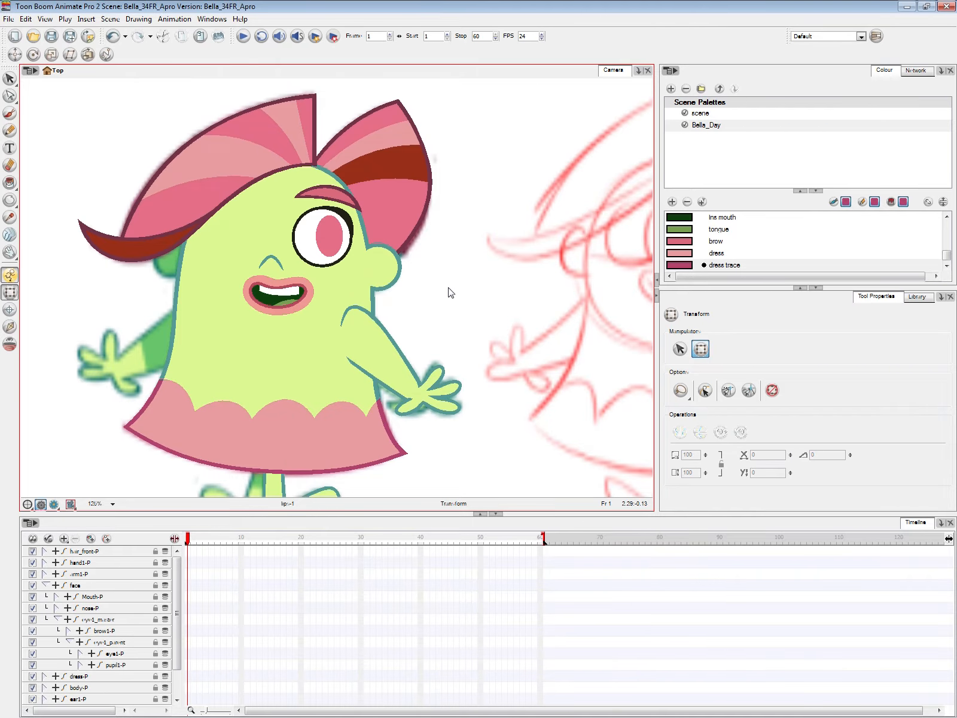
Step: Spread out the mouth, nose and brow nodes in the network, separating them from the eye nodes
key(alt+Tab)
drag(747, 503, 715, 453)
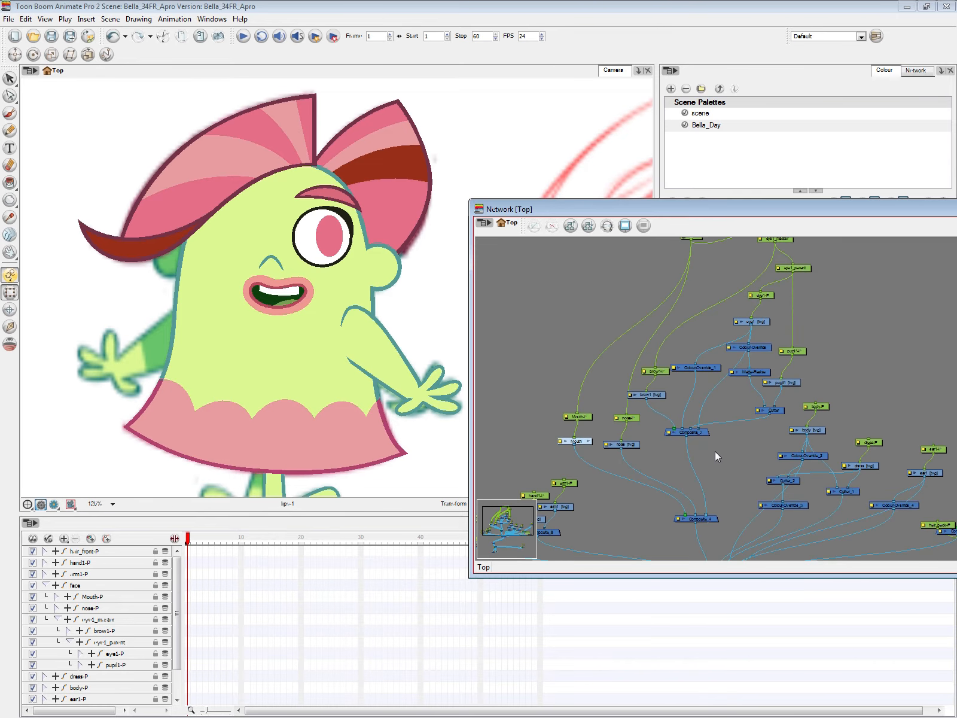
drag(589, 414, 593, 444)
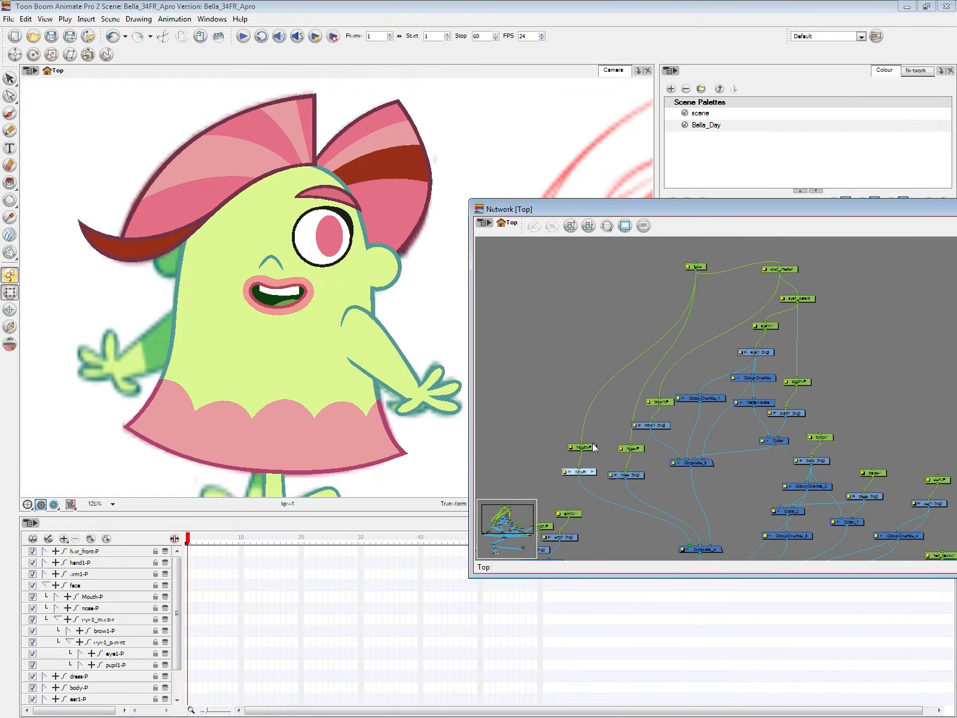
drag(563, 363, 584, 433)
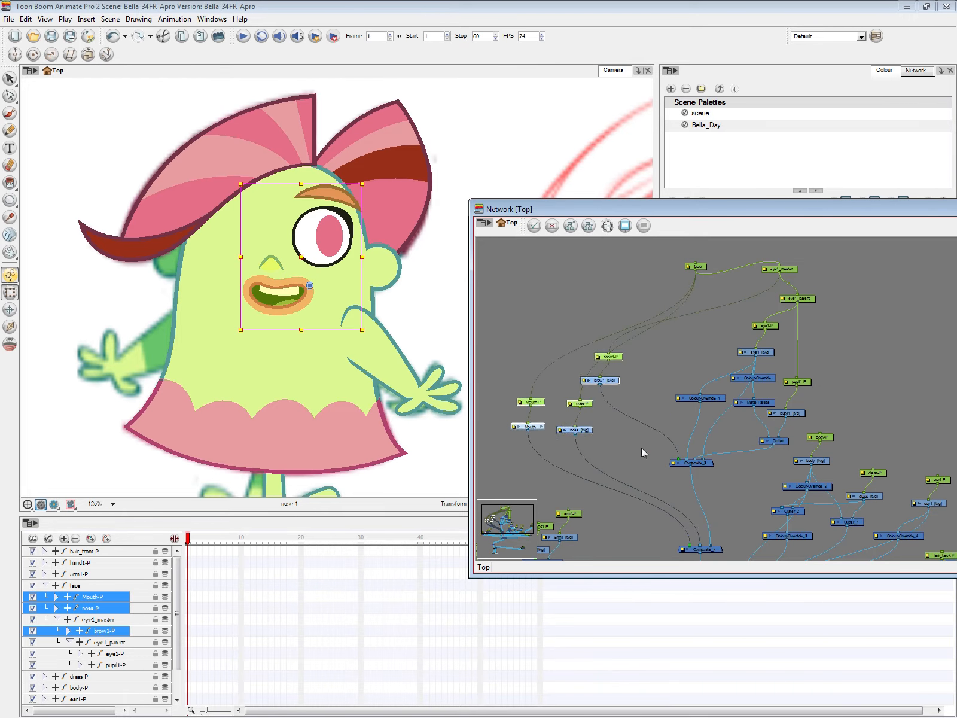
drag(641, 348, 603, 385)
drag(612, 383, 662, 386)
click(666, 456)
drag(758, 472, 691, 480)
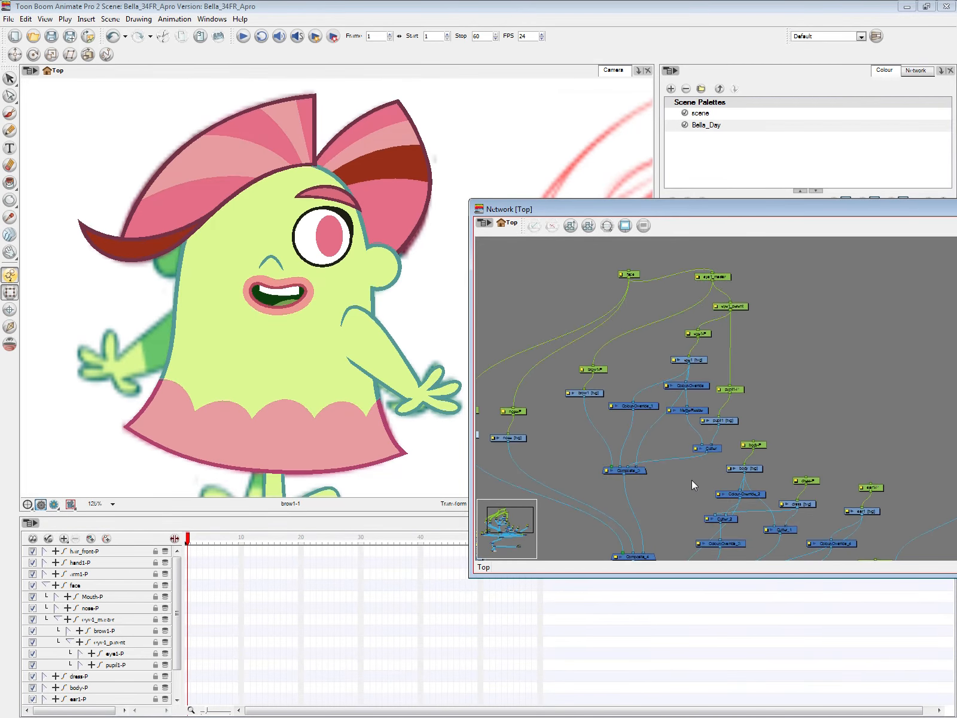
Step: Shift the body, dress and ear nodes together slightly away from the eye nodes in the network
scroll(692, 479, down, 1)
drag(747, 427, 857, 529)
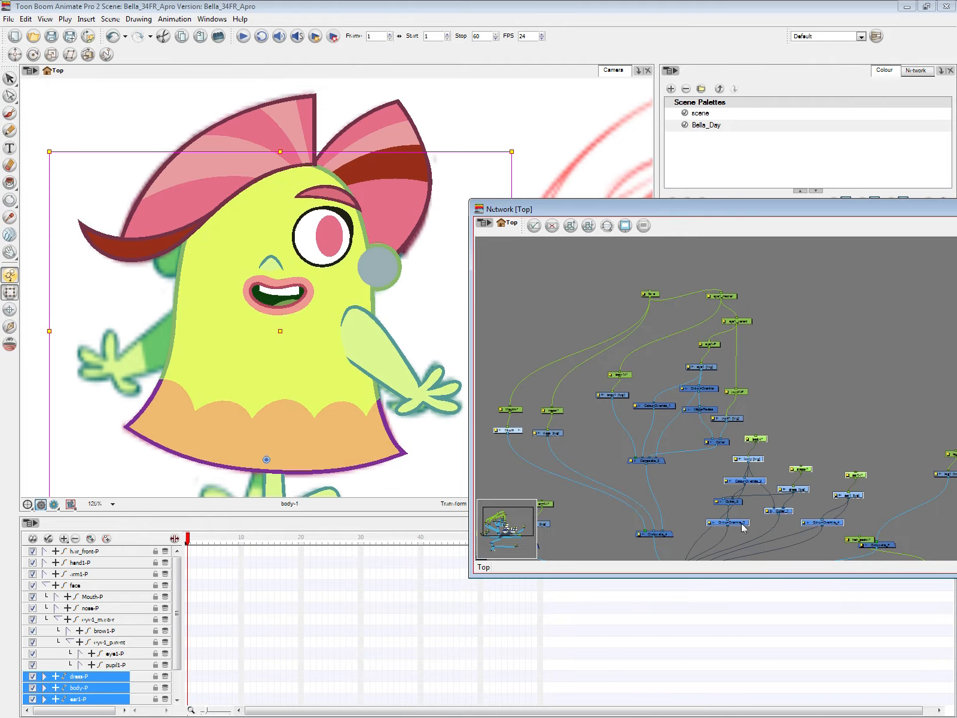
drag(741, 522, 770, 522)
click(725, 494)
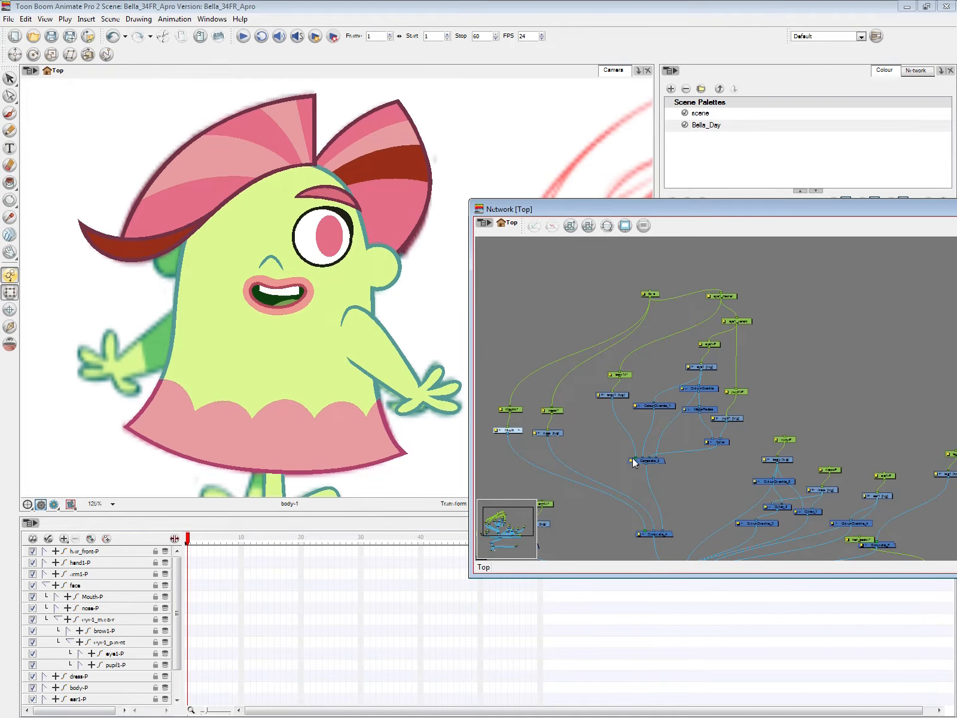
Step: Rearrange the face, eye1_master and eye1_parent pegs and move the whole eye hierarchy up beside the face peg
drag(660, 295, 608, 258)
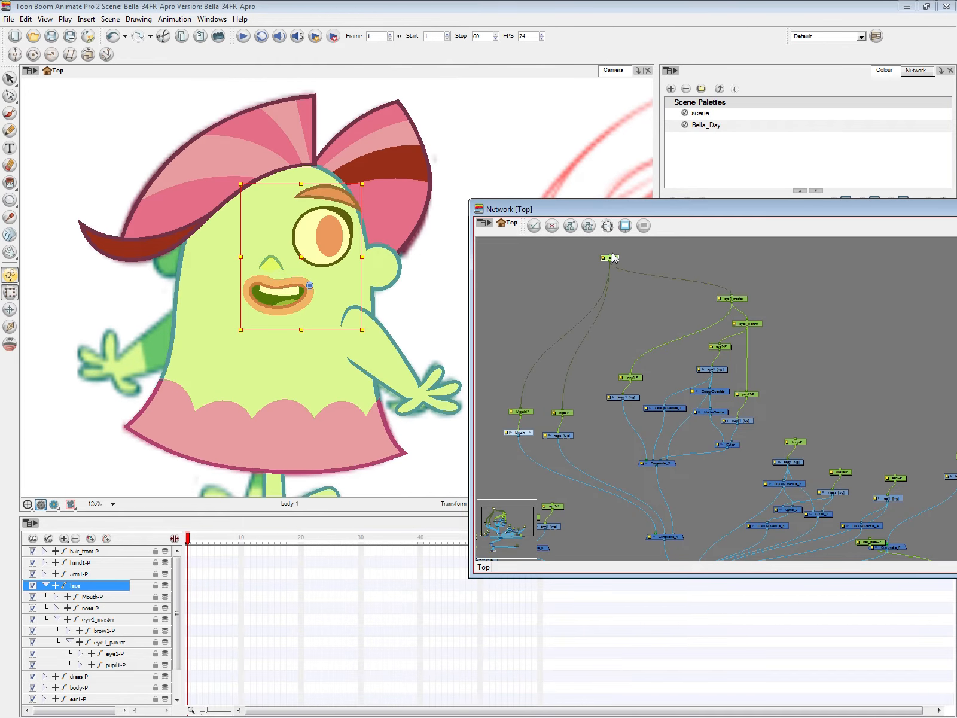
click(734, 299)
drag(733, 299, 687, 304)
drag(750, 323, 731, 325)
click(689, 306)
drag(645, 289, 747, 478)
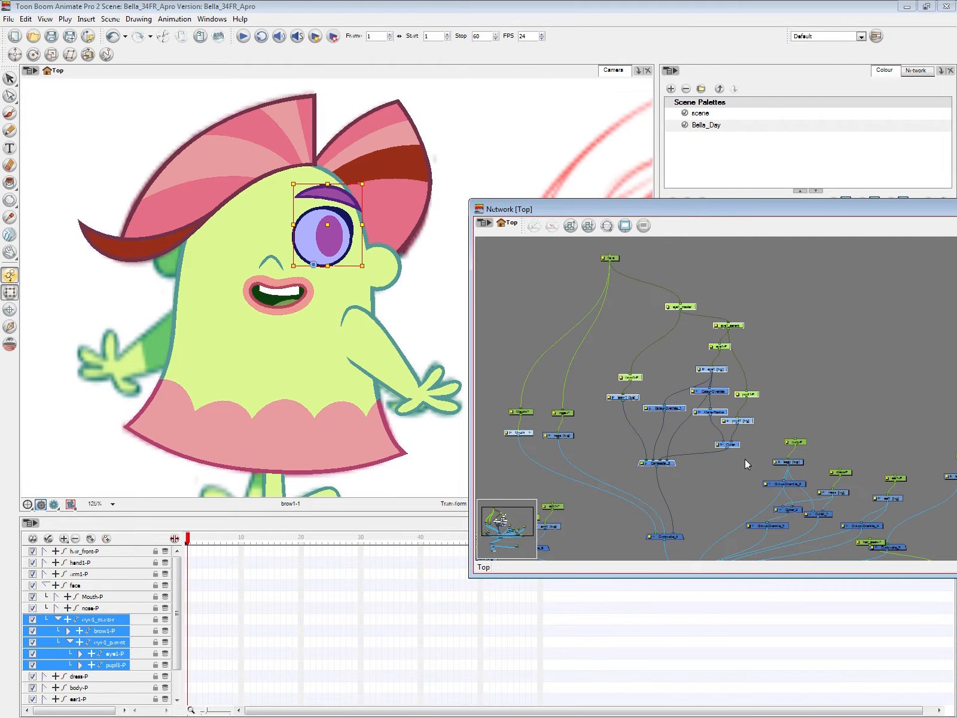
drag(673, 465, 648, 431)
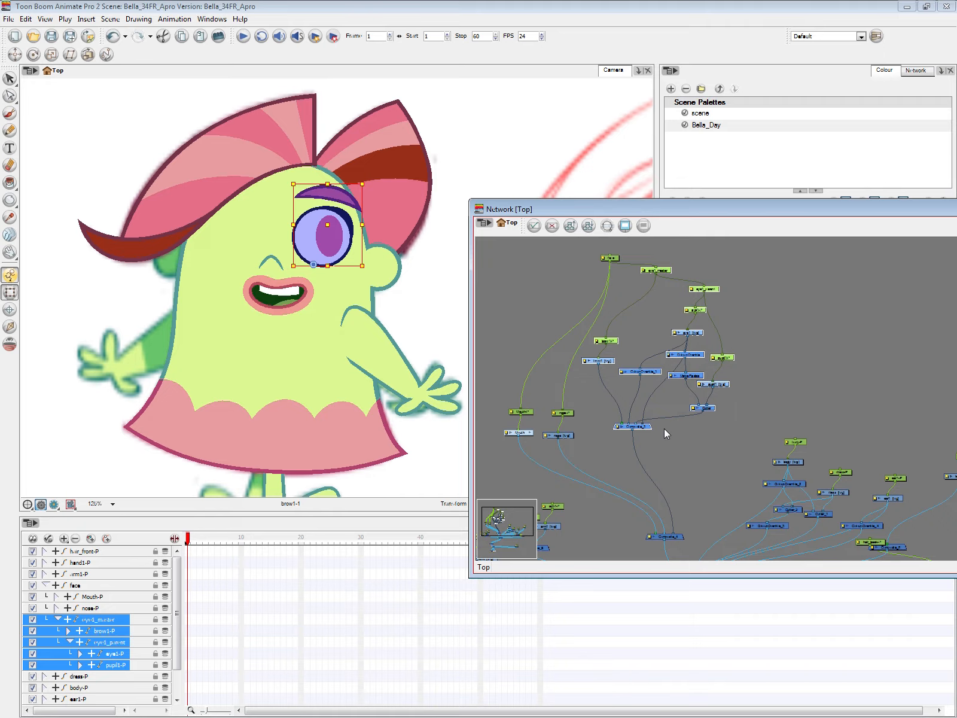
Step: Duplicate the eye hierarchy with Paste Special, always creating drawing files, and place the copy beside the original eye nodes
key(ctrl+b)
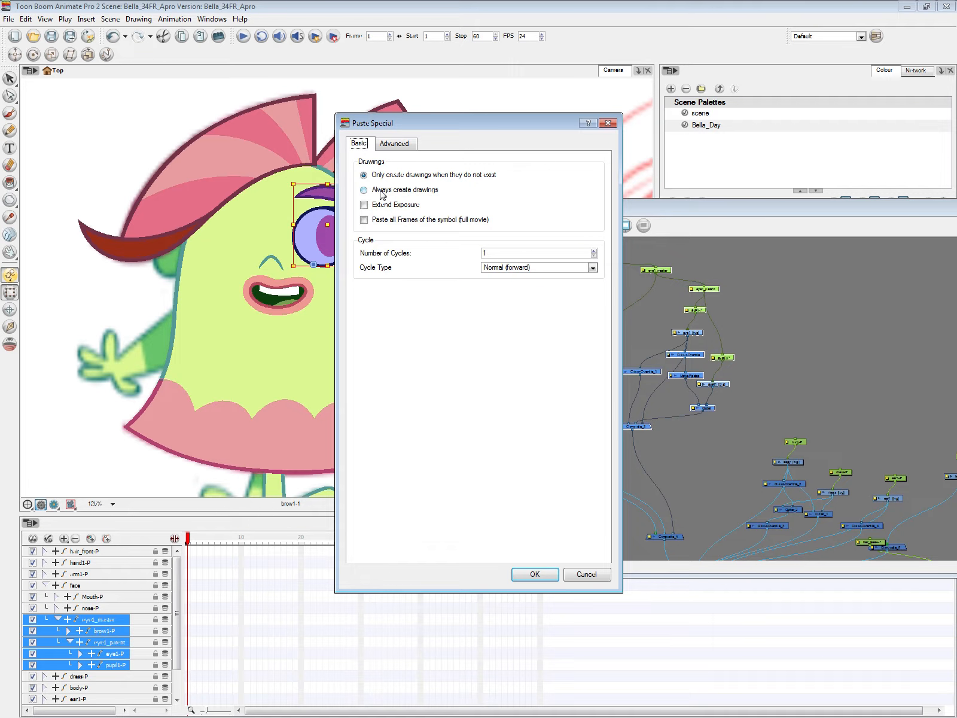
click(411, 192)
click(408, 146)
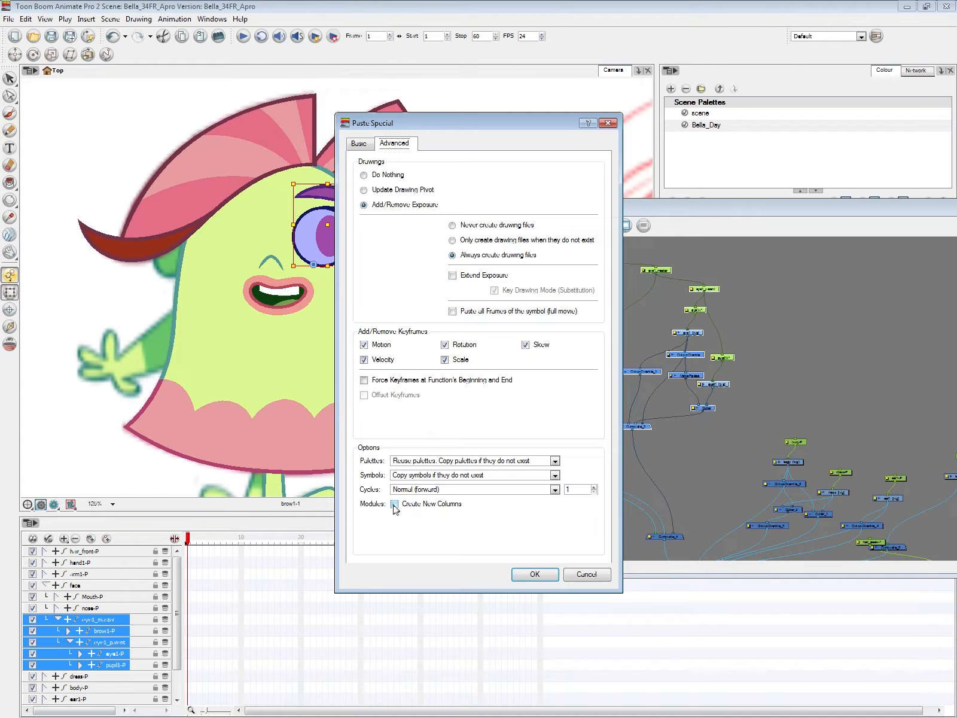
click(539, 574)
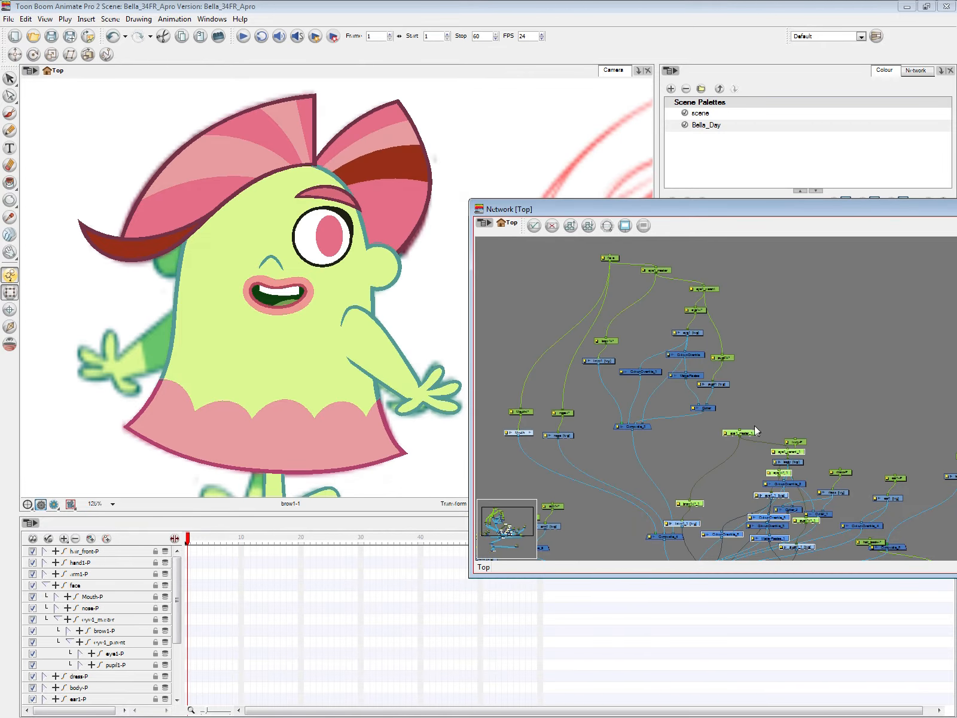
drag(754, 426, 827, 269)
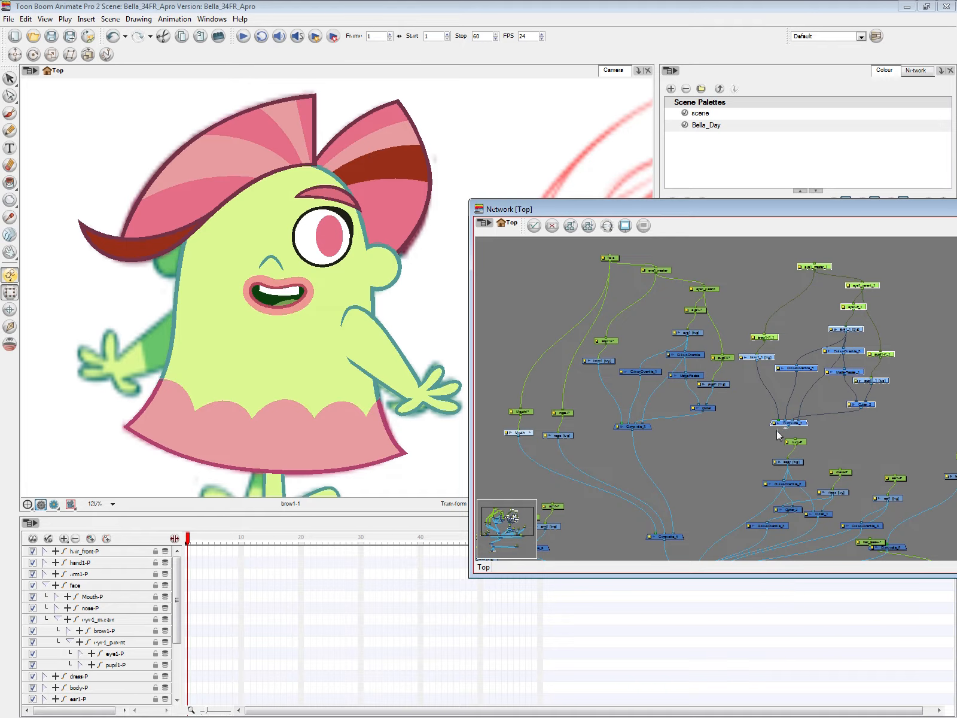
Step: Connect the duplicated eye's composite to the face composite and parent eye1_master_1 to the face peg
drag(704, 481, 676, 536)
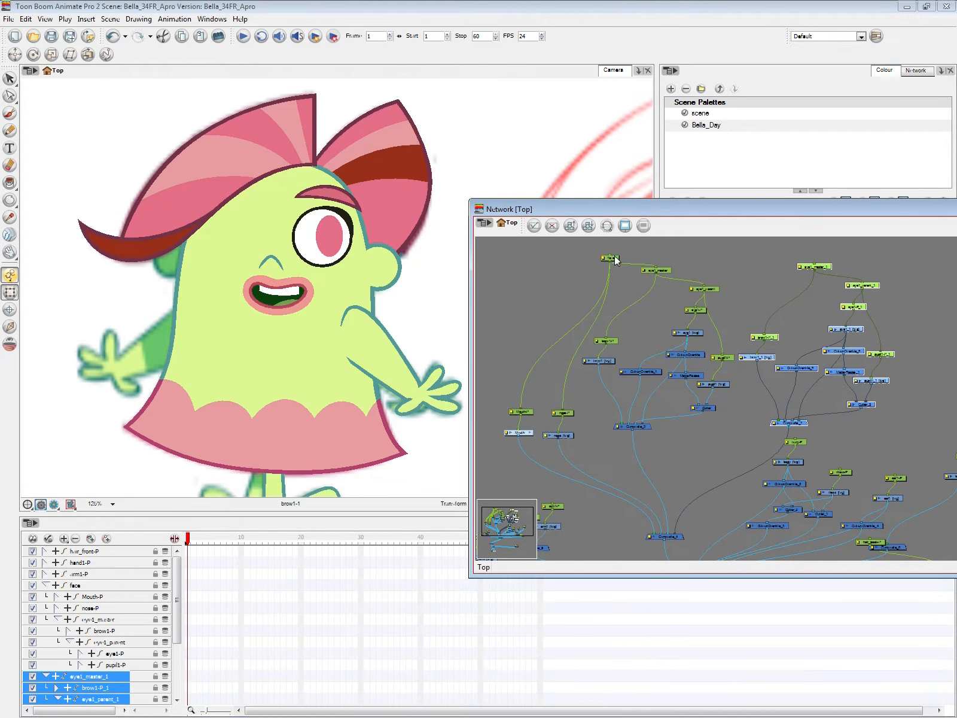
drag(615, 261, 619, 246)
drag(812, 263, 614, 245)
click(833, 266)
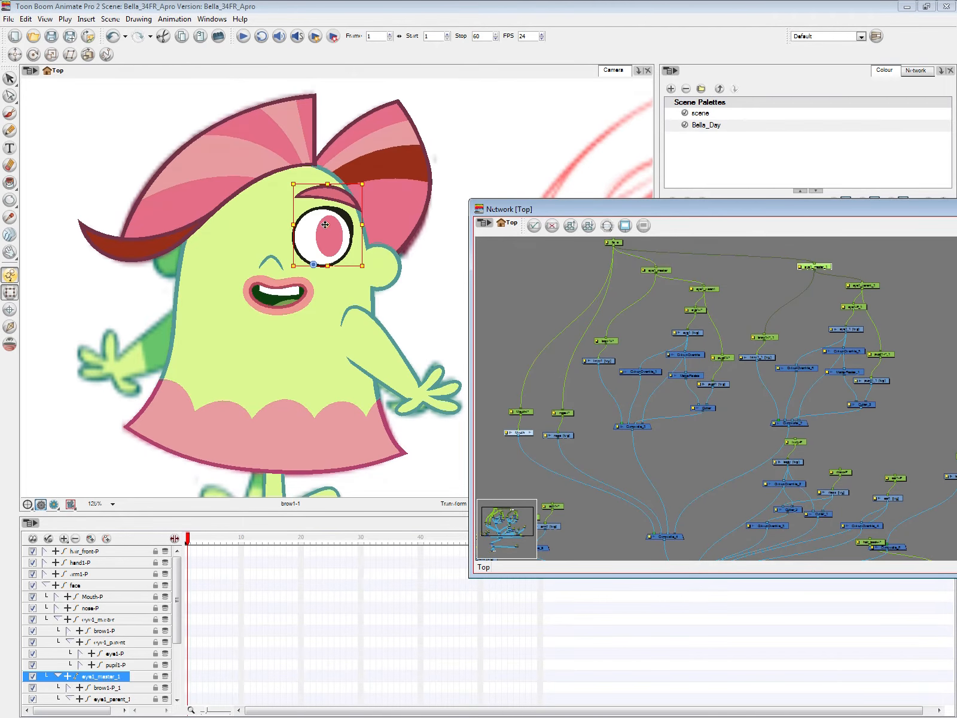
Step: Test the duplicated eye by moving eye1_master_1 beside the original eye, and undo the move
drag(325, 224, 395, 213)
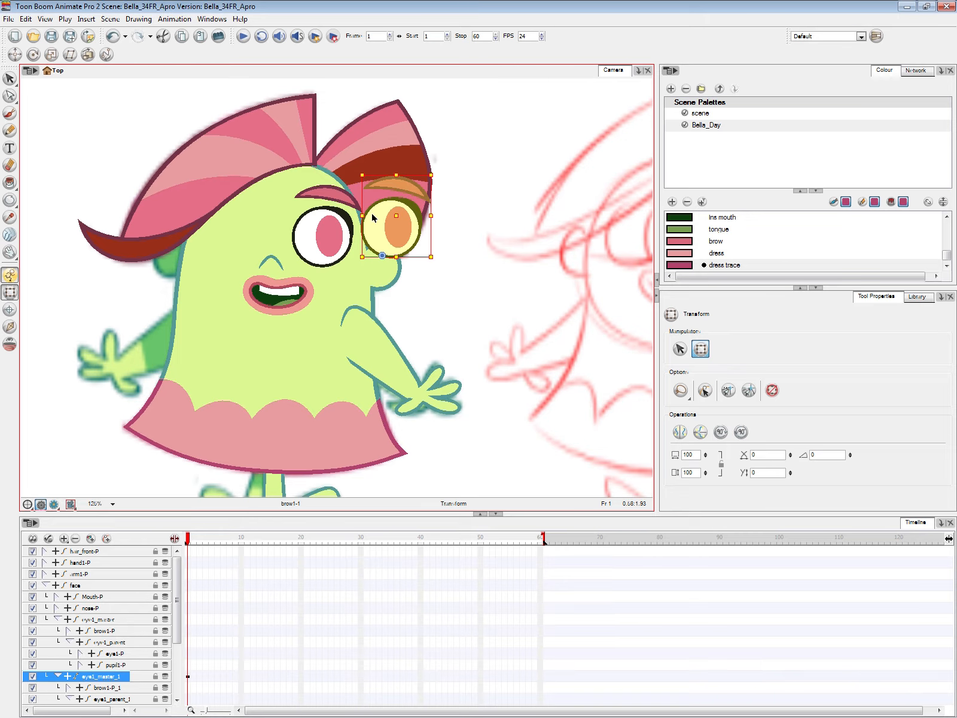
click(449, 172)
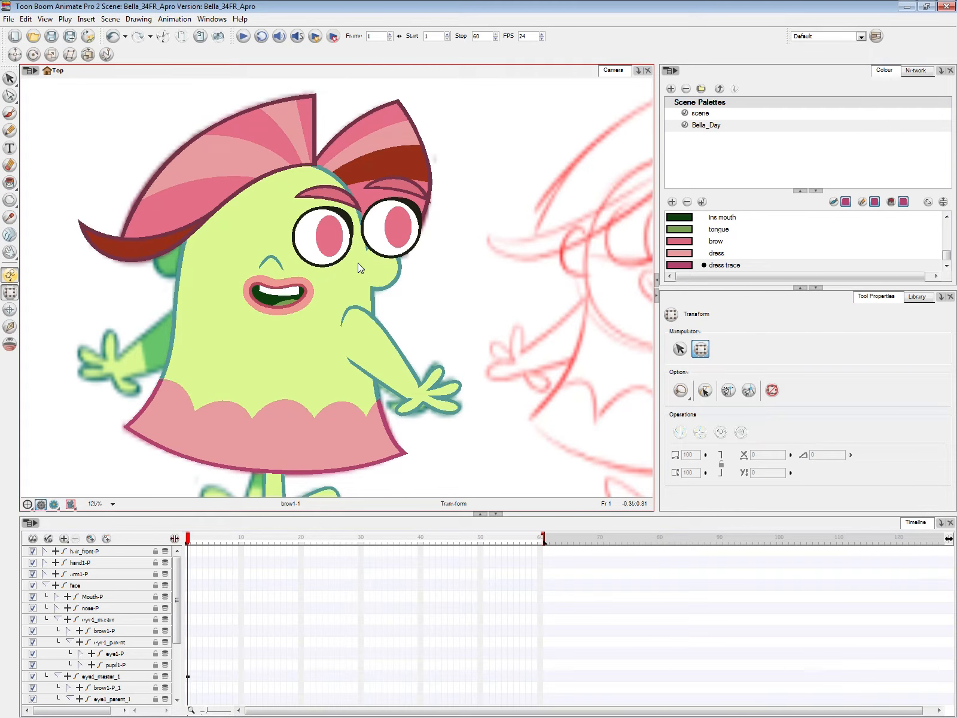
key(ctrl+z)
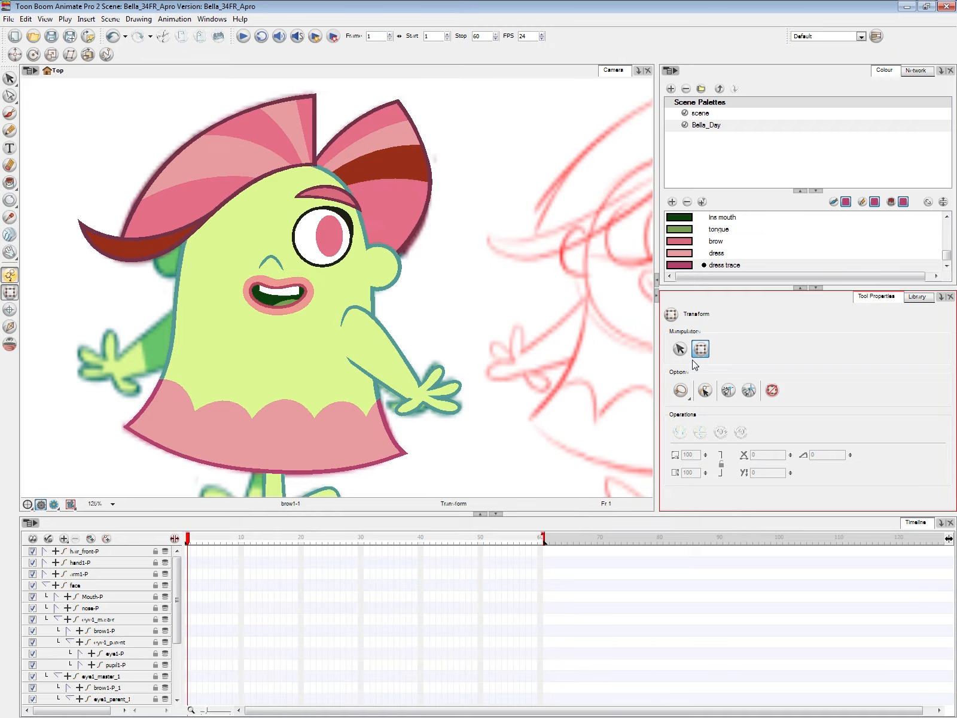
Step: Paste a regular copy of the original eye hierarchy and place it beyond the mouth and nose nodes
key(alt+Tab)
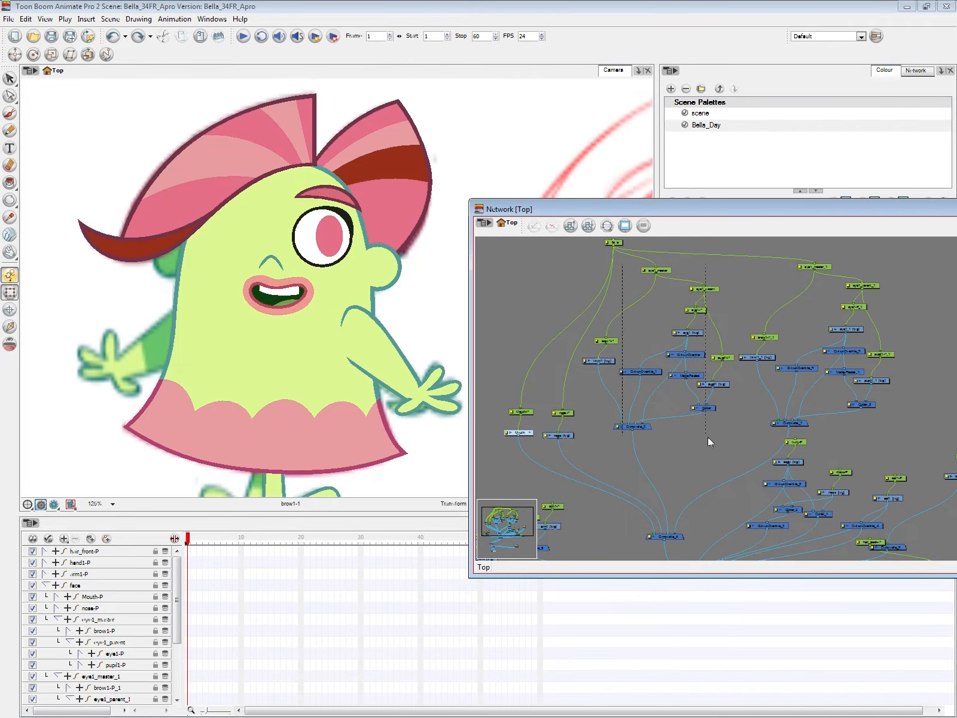
drag(708, 437, 708, 437)
drag(588, 434, 729, 265)
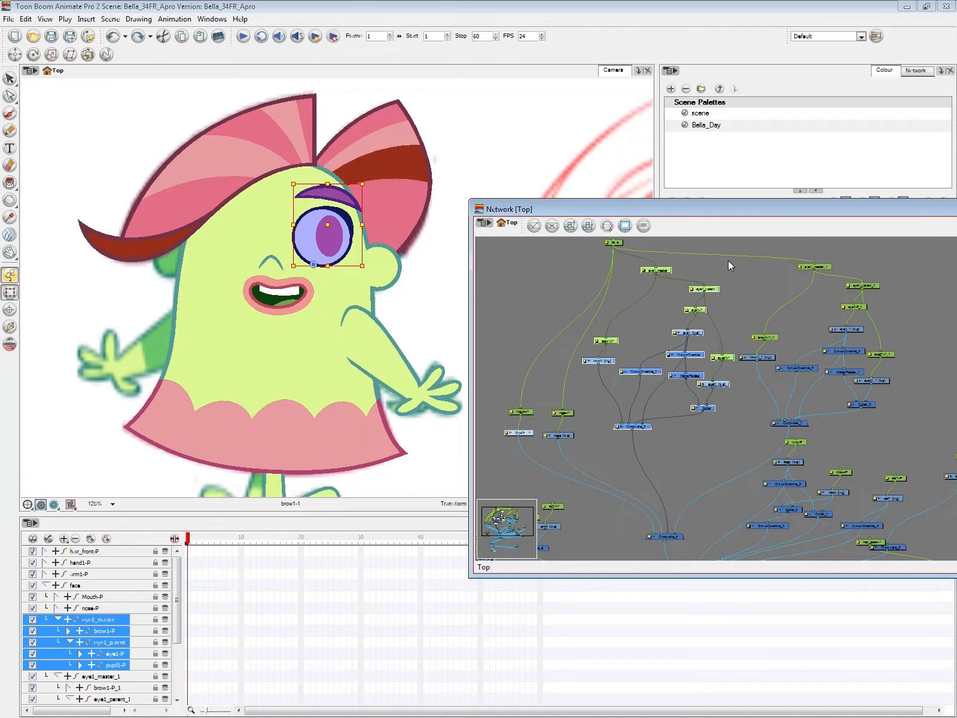
key(ctrl+v)
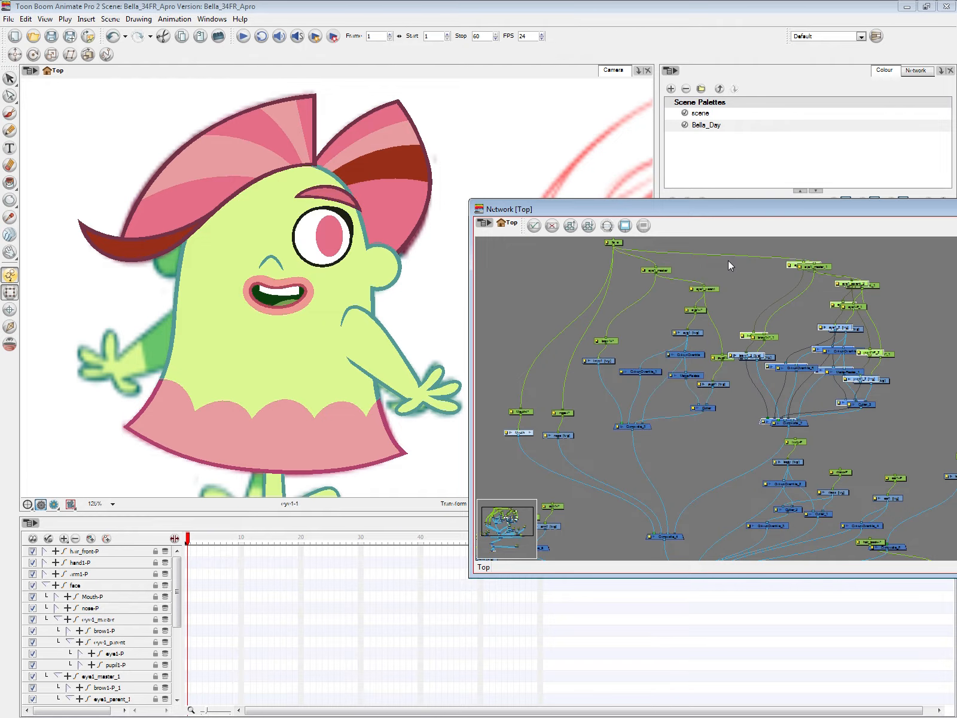
drag(689, 389, 740, 404)
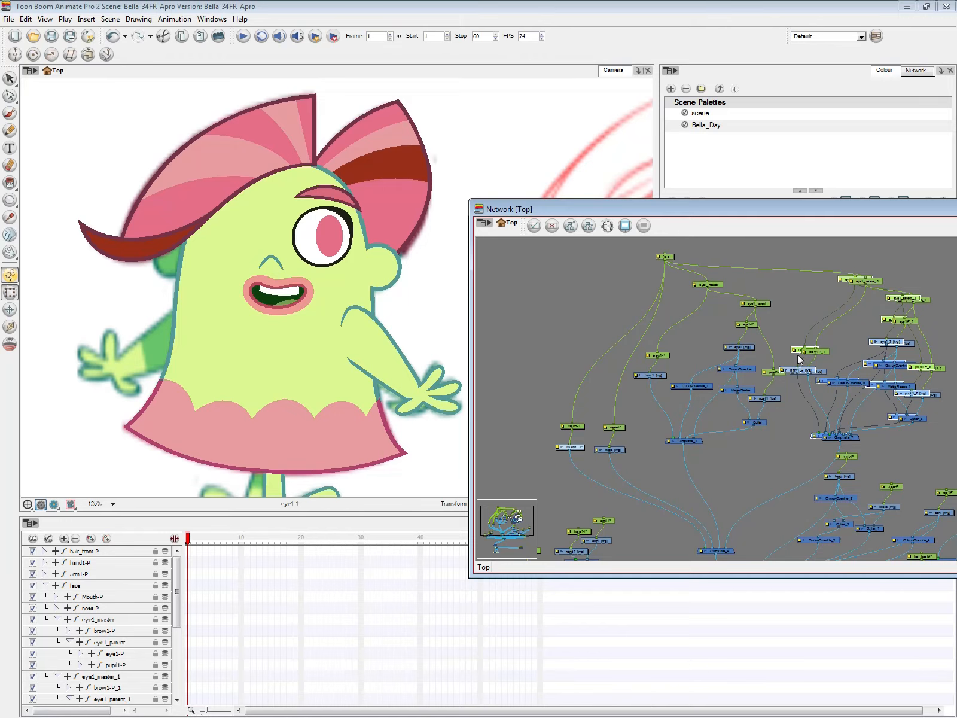
drag(790, 369, 470, 349)
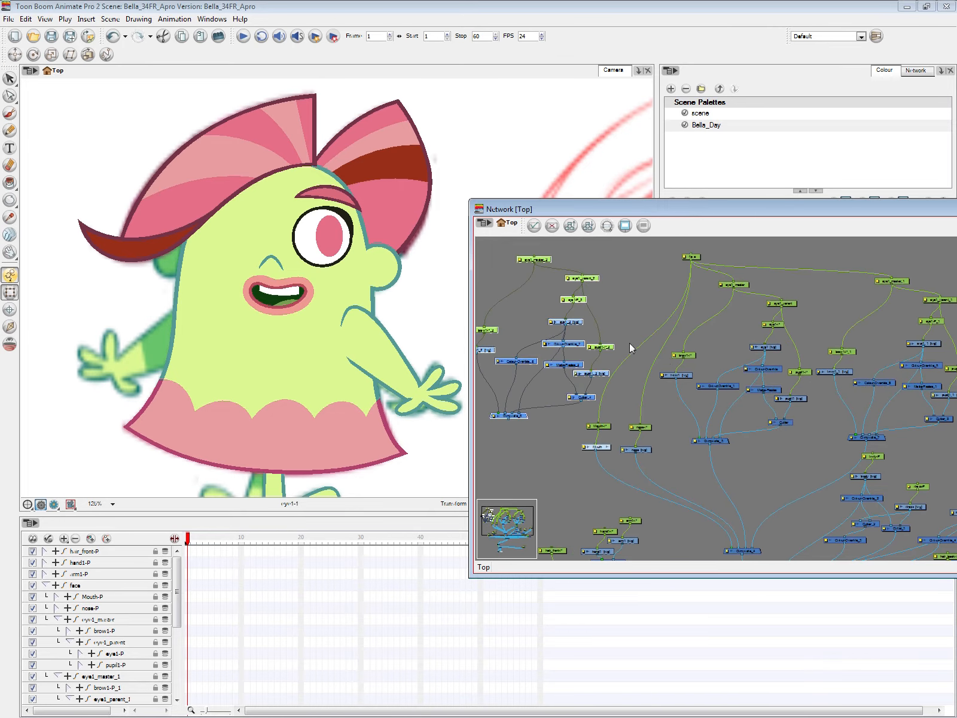
Step: Parent eye1_master_2 to the face peg and connect its composite to the original eye's composite
drag(598, 285, 604, 302)
drag(542, 275, 698, 279)
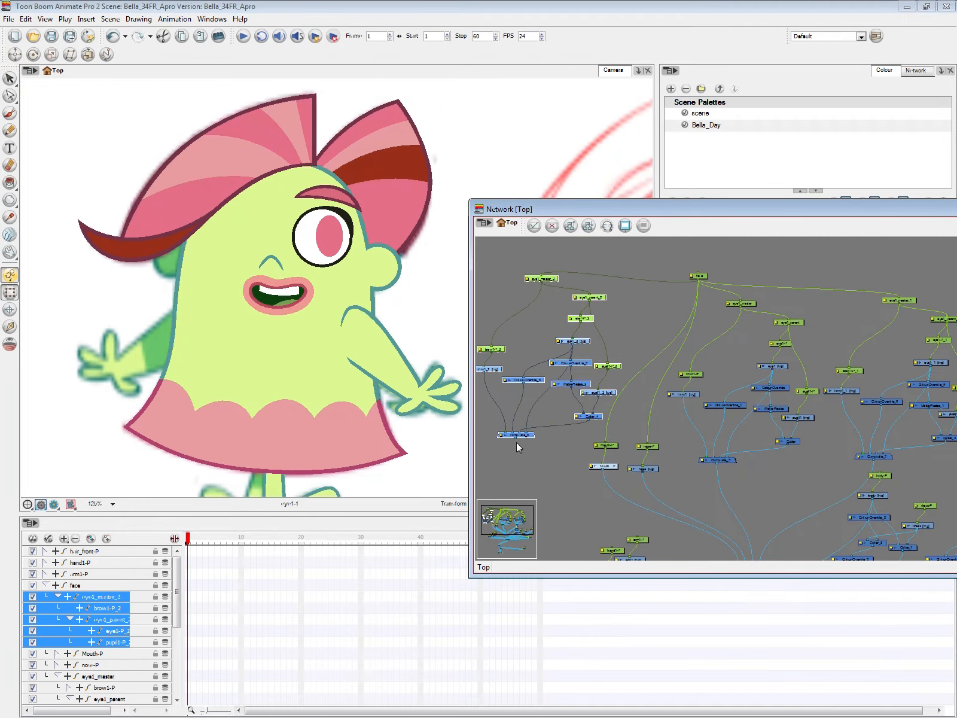
drag(626, 489, 718, 464)
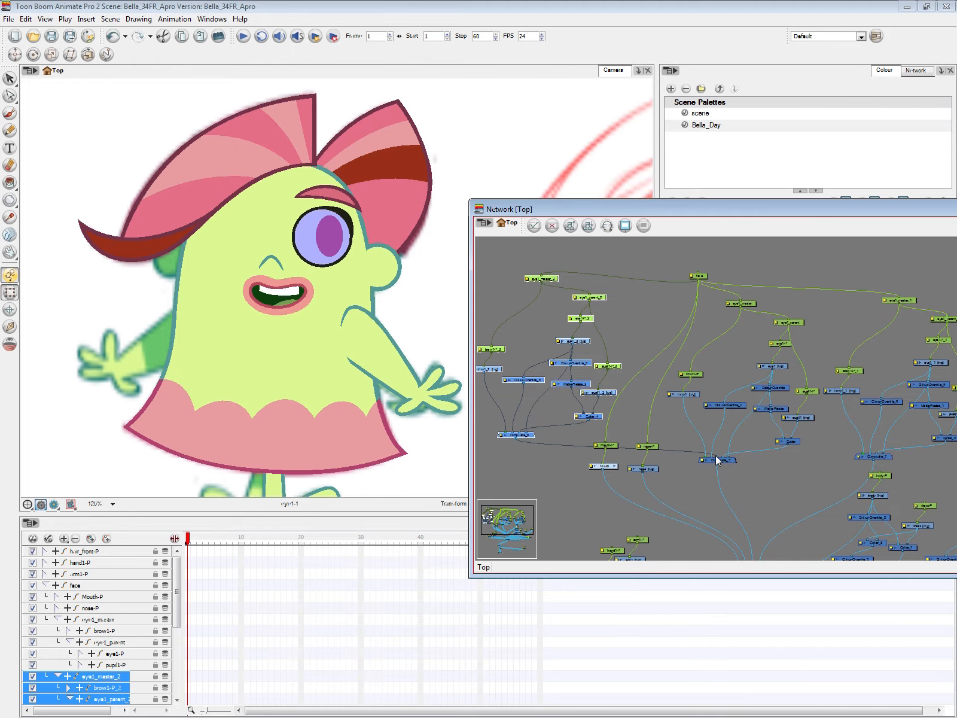
Step: Test the second copy by moving eye1_master_2 outside the head, then undo the move and delete the copy
click(571, 279)
click(333, 264)
drag(333, 263, 442, 218)
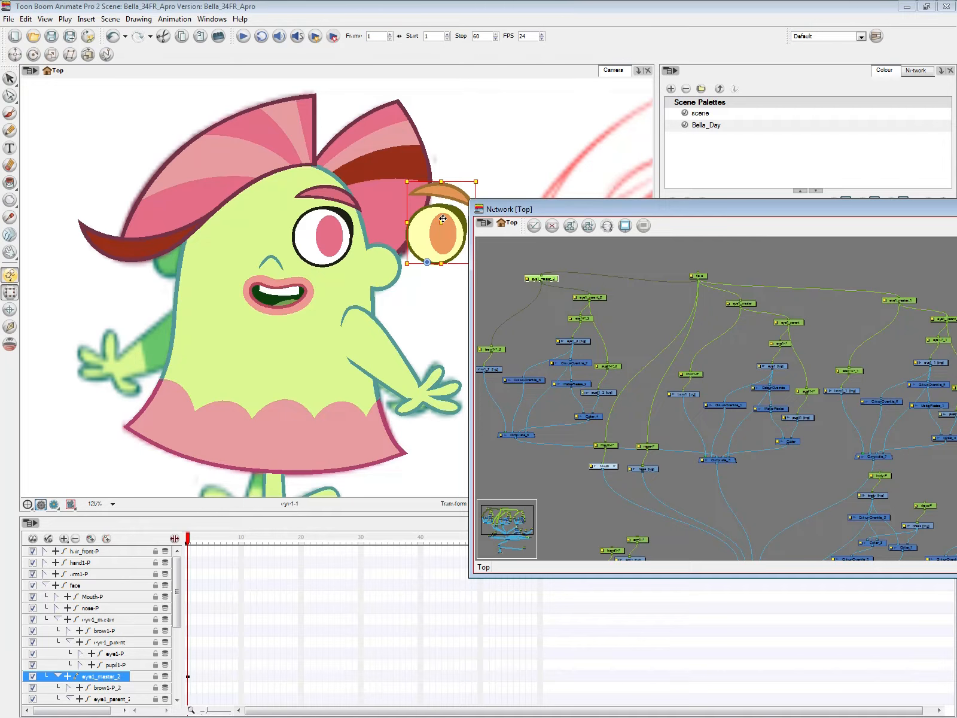
key(Delete)
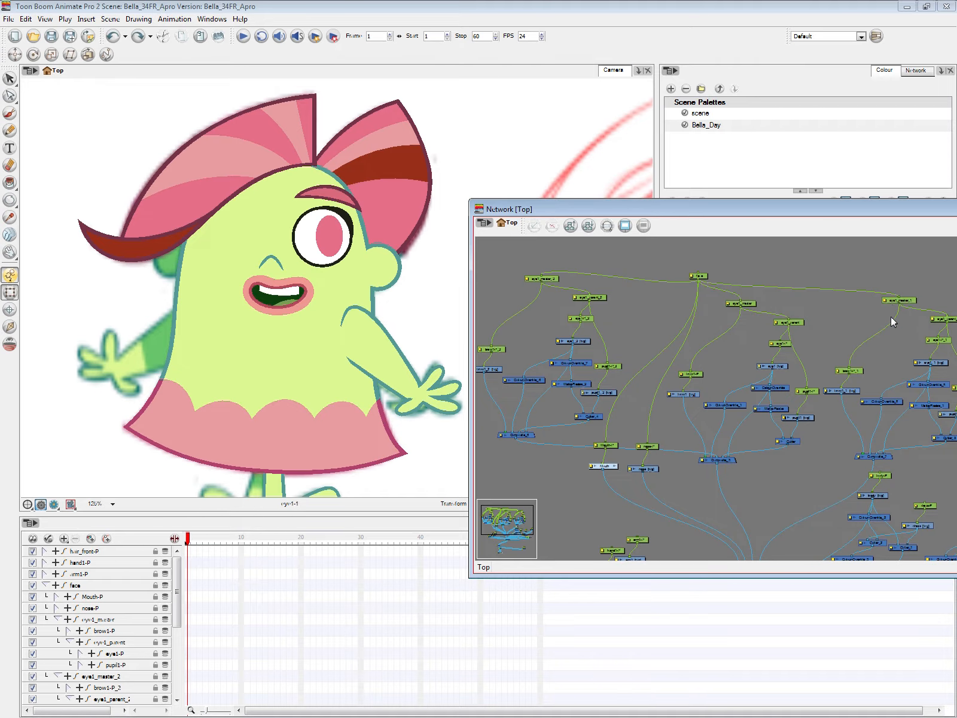
drag(887, 320, 823, 313)
Step: Test the original eye by moving eye1_master away from the duplicated eye, and undo the move
click(834, 293)
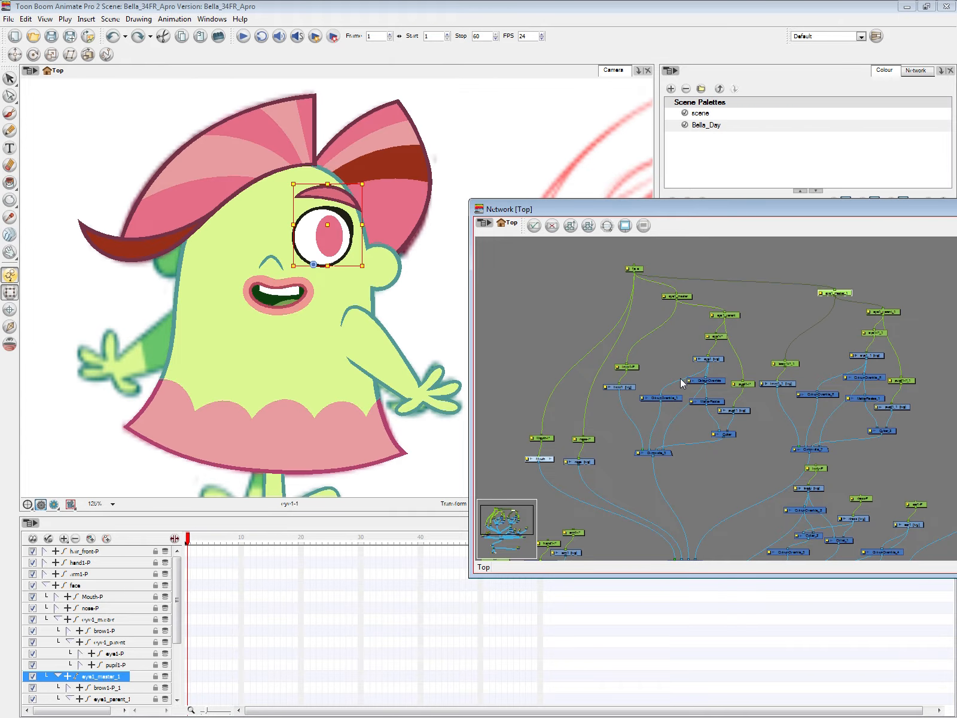
click(682, 296)
drag(328, 226, 407, 214)
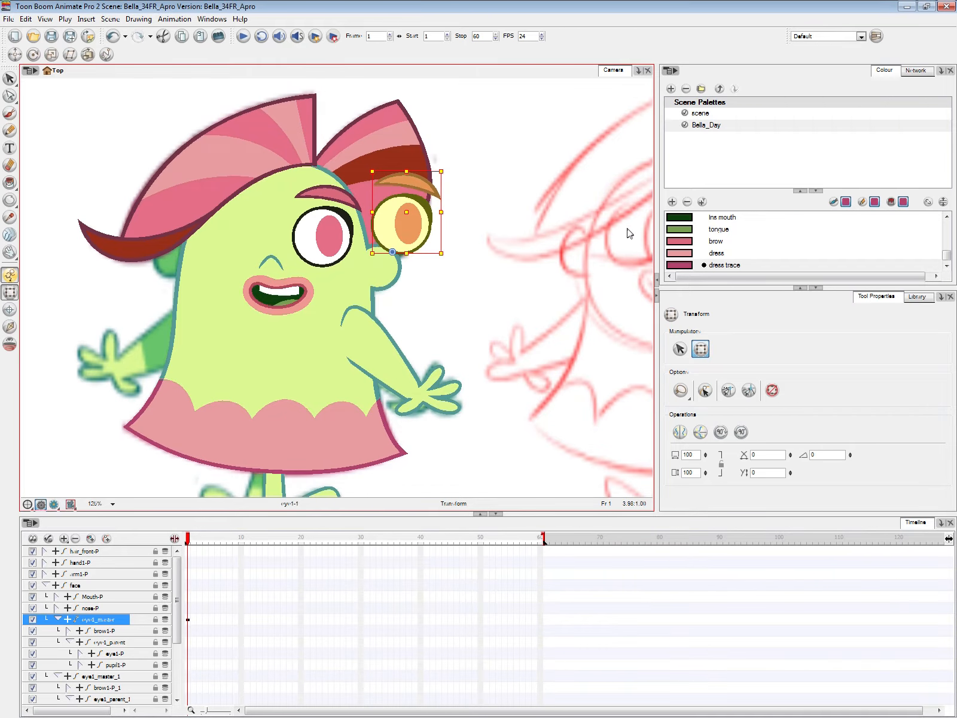
key(ctrl+z)
key(alt+Tab)
click(783, 317)
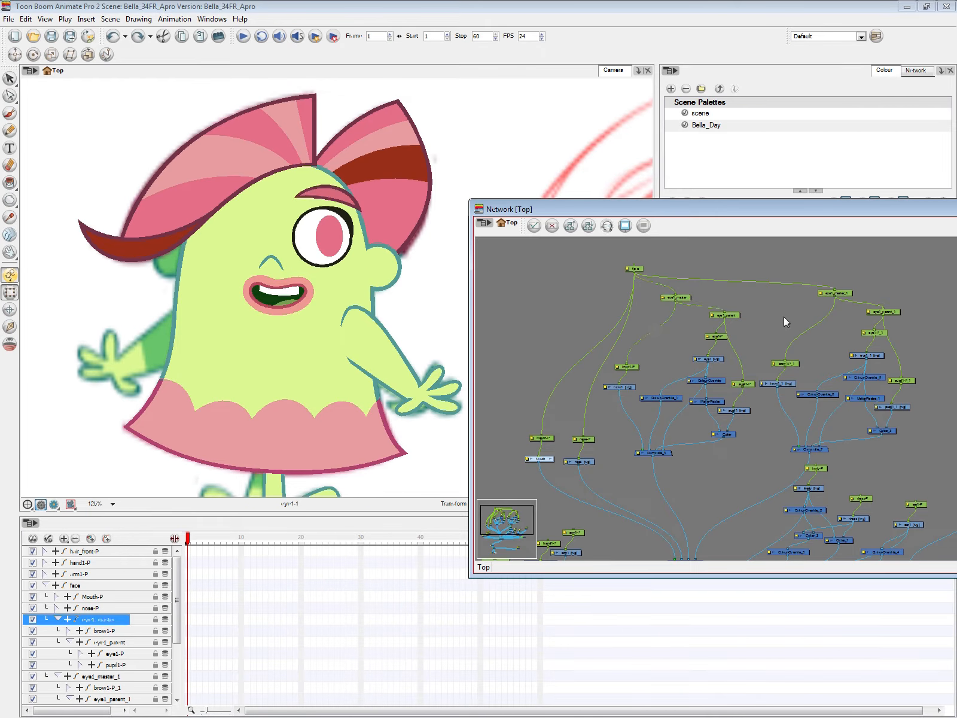
Step: Rename the duplicated eye's master peg, eye1_master_1, as eye2_master
click(849, 298)
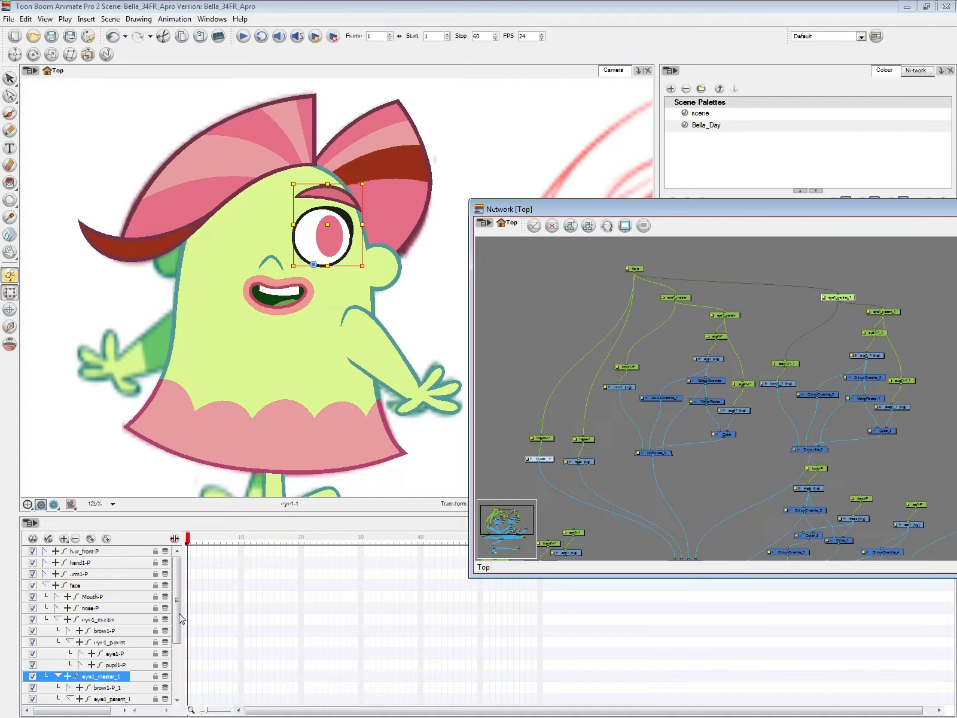
double_click(839, 299)
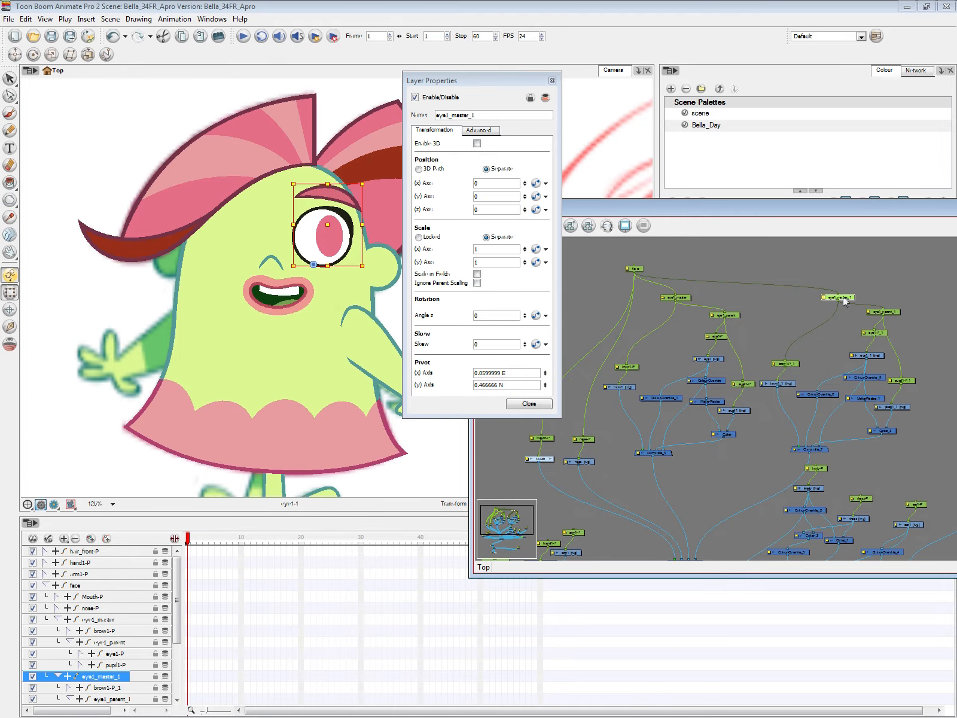
key(BackSpace)
key(BackSpace)
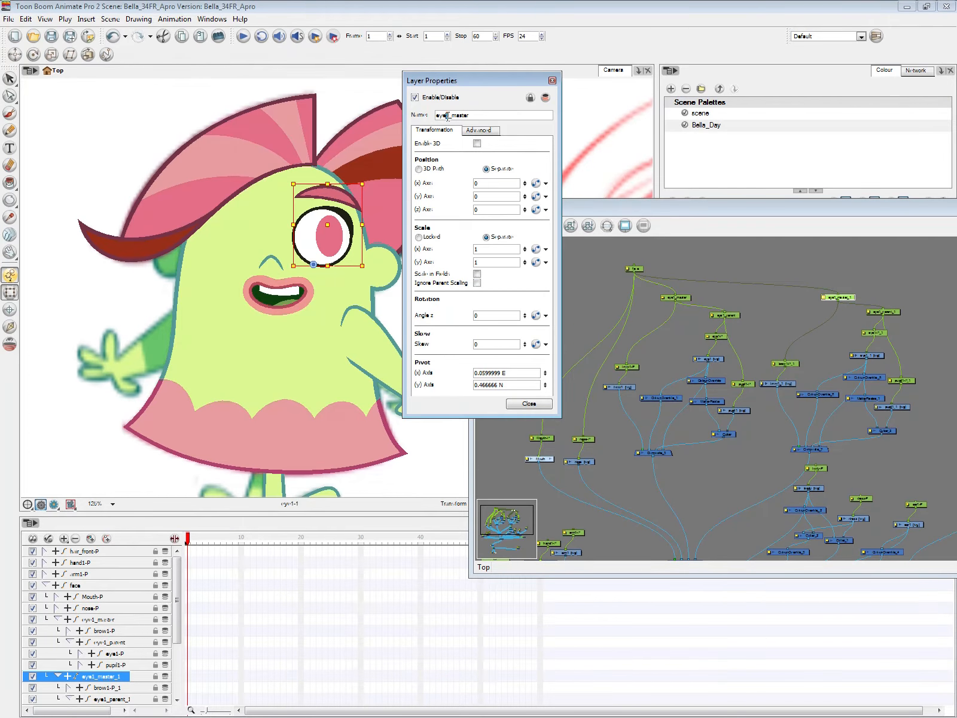
click(450, 114)
key(BackSpace)
text(2)
click(540, 406)
click(839, 353)
Step: Rename the duplicated eye's pupil drawing, pupil1_1, as pupil2
drag(821, 394, 679, 409)
key(2)
key(2)
click(688, 385)
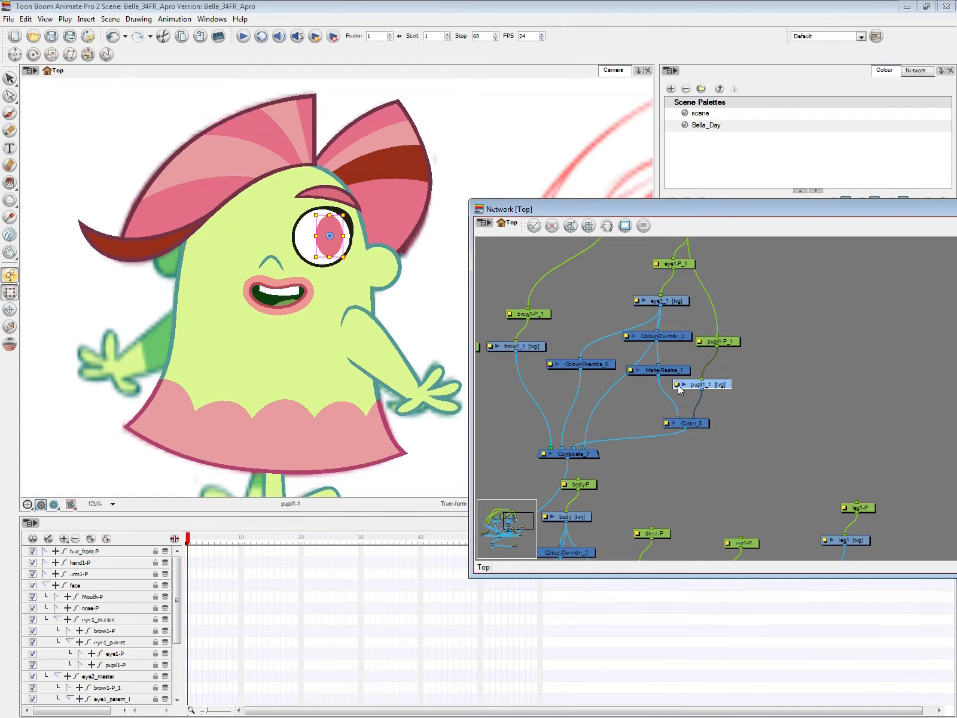
double_click(685, 385)
key(BackSpace)
key(BackSpace)
key(BackSpace)
text(2)
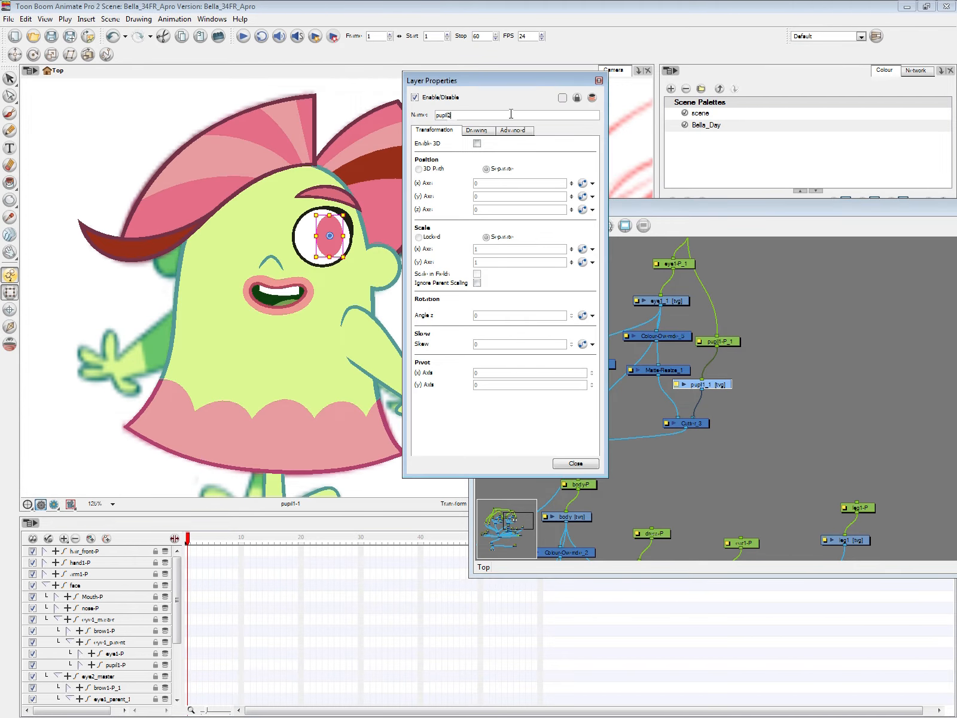
click(585, 464)
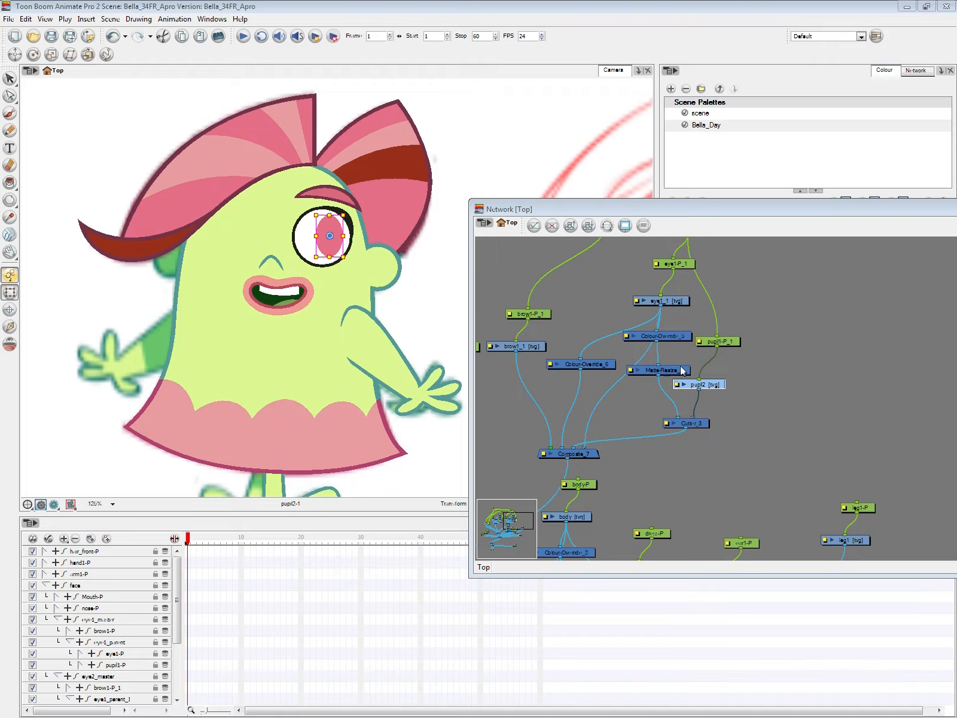
Step: Rename the peg above the pupil2 drawing from pupil1-P_1 to pupil2-P
double_click(698, 342)
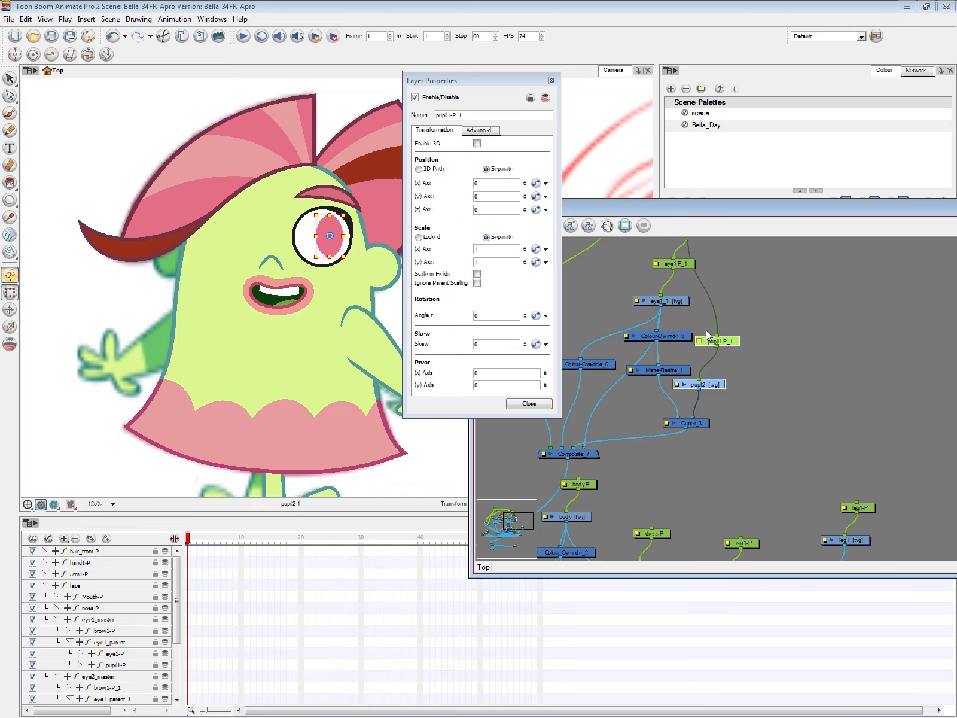
click(449, 115)
text(2)
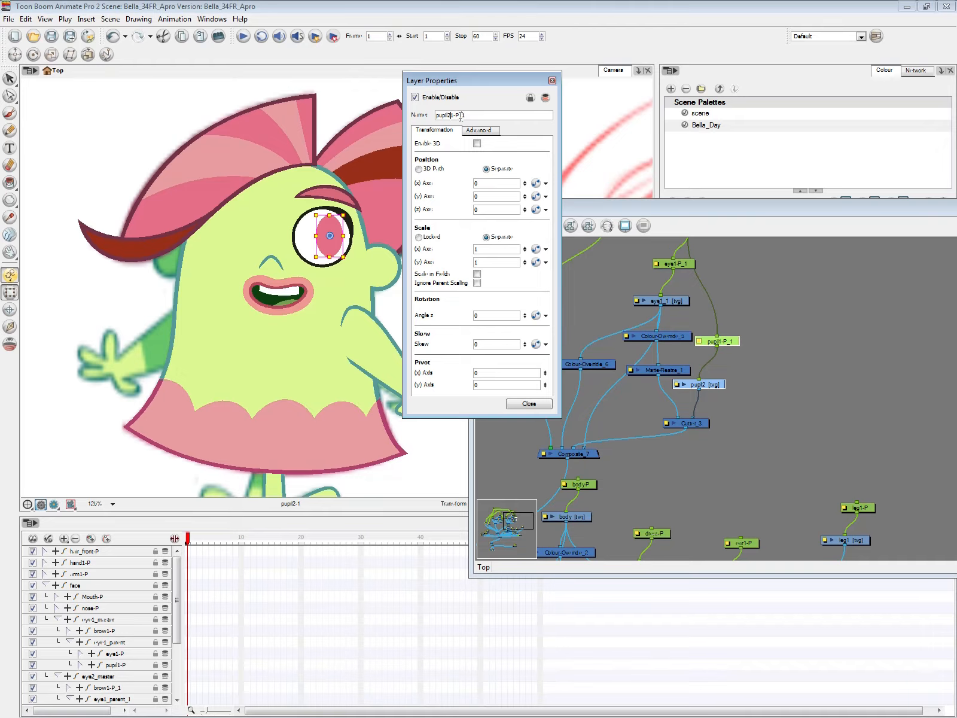
key(Delete)
drag(456, 116, 500, 114)
key(Delete)
click(540, 403)
click(741, 297)
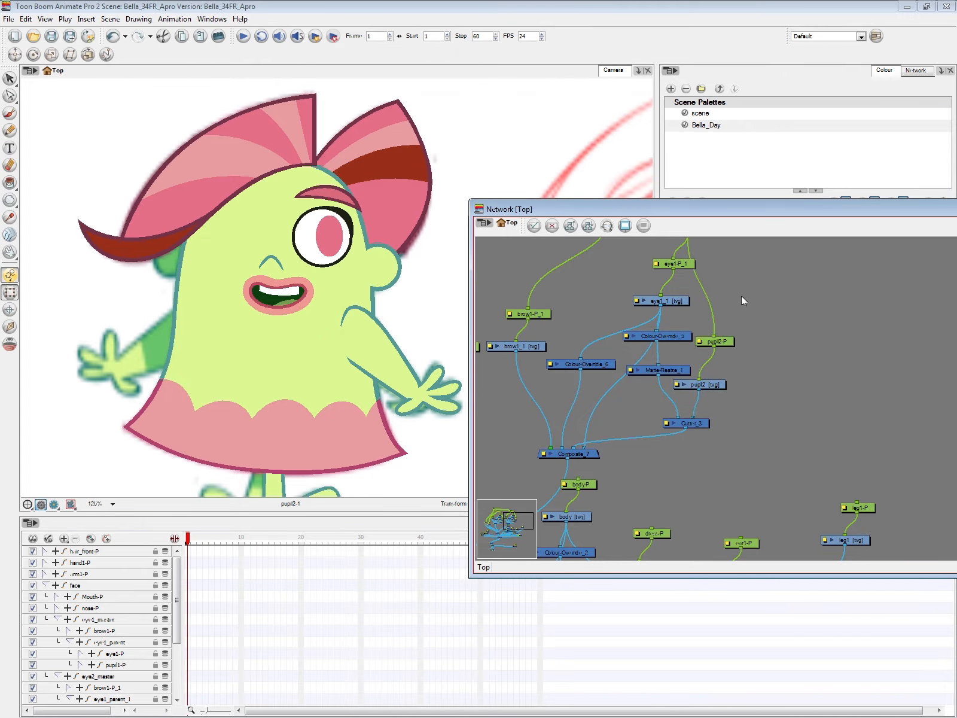
Step: Rename the duplicated eyeball's peg, eye1-P_1, as eye2-P
scroll(741, 301, up, 3)
double_click(681, 328)
click(478, 114)
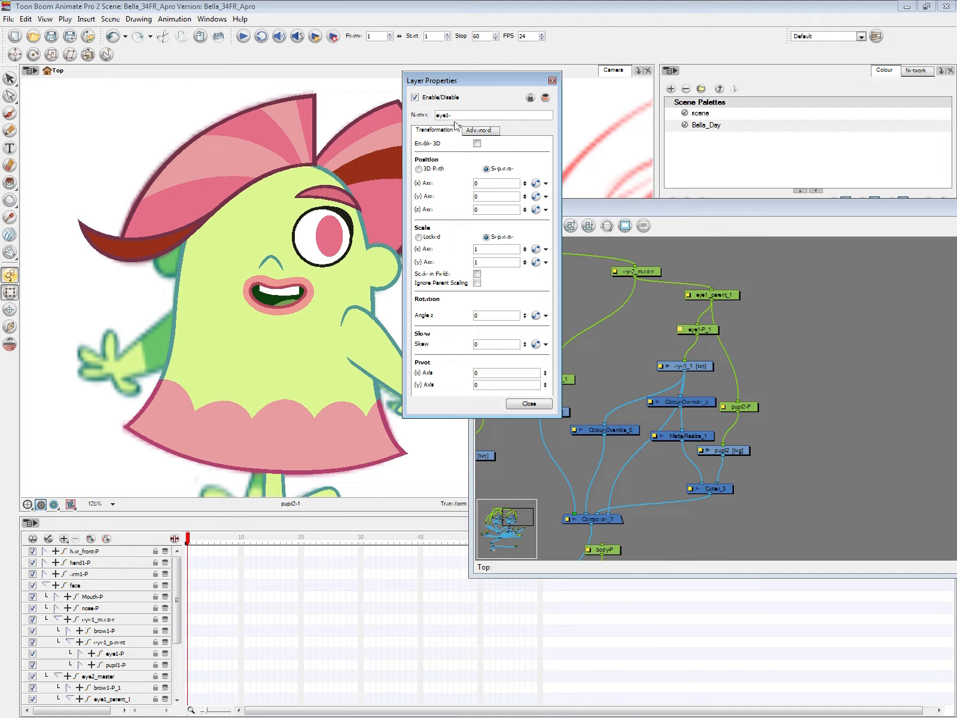
key(BackSpace)
text(2)
click(529, 404)
Step: Rename the duplicated parent peg eye1_parent_1, under eye2_master, as eye2_parent
double_click(694, 293)
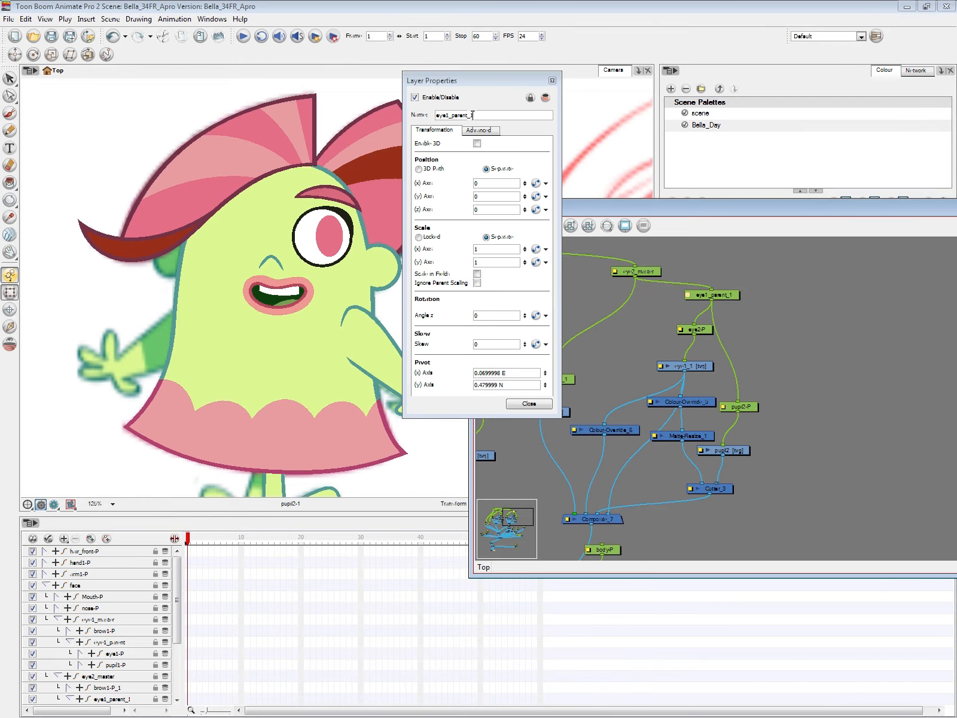
click(472, 114)
key(BackSpace)
click(448, 115)
key(BackSpace)
text(2)
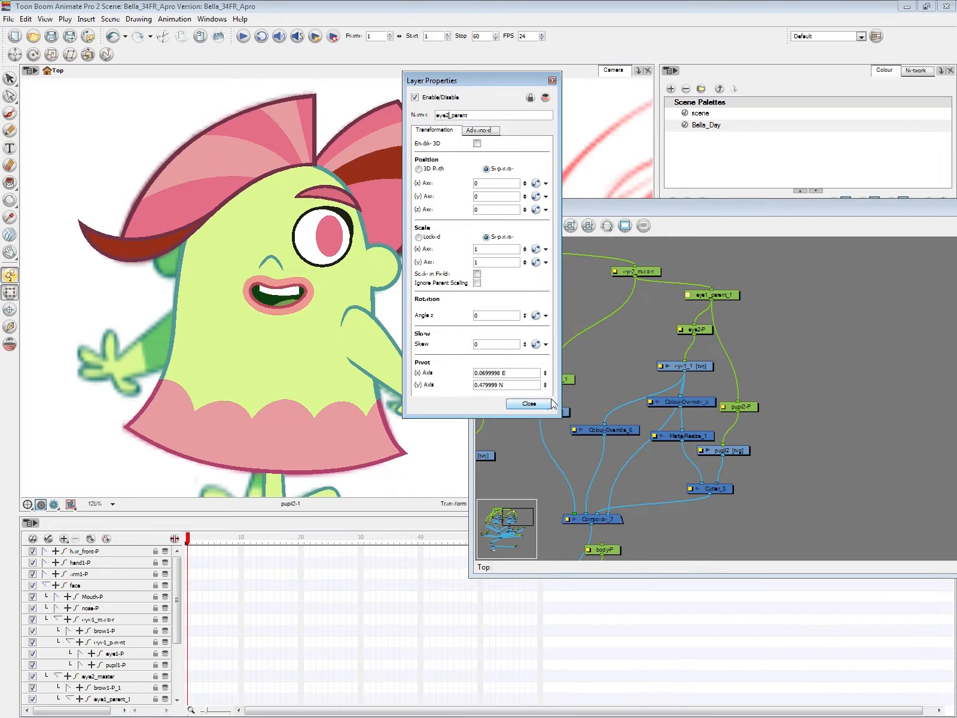
click(529, 404)
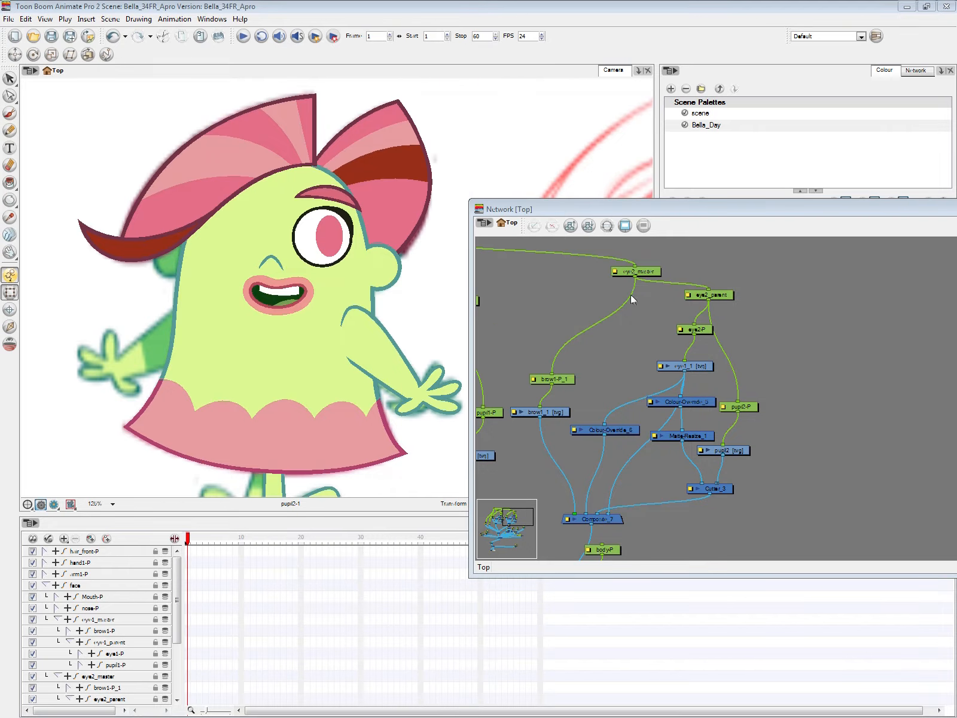
Step: Rename the duplicated eyebrow's peg, brow1-P_1, as brow2-P
double_click(550, 380)
click(451, 116)
key(BackSpace)
text(21-P_1)
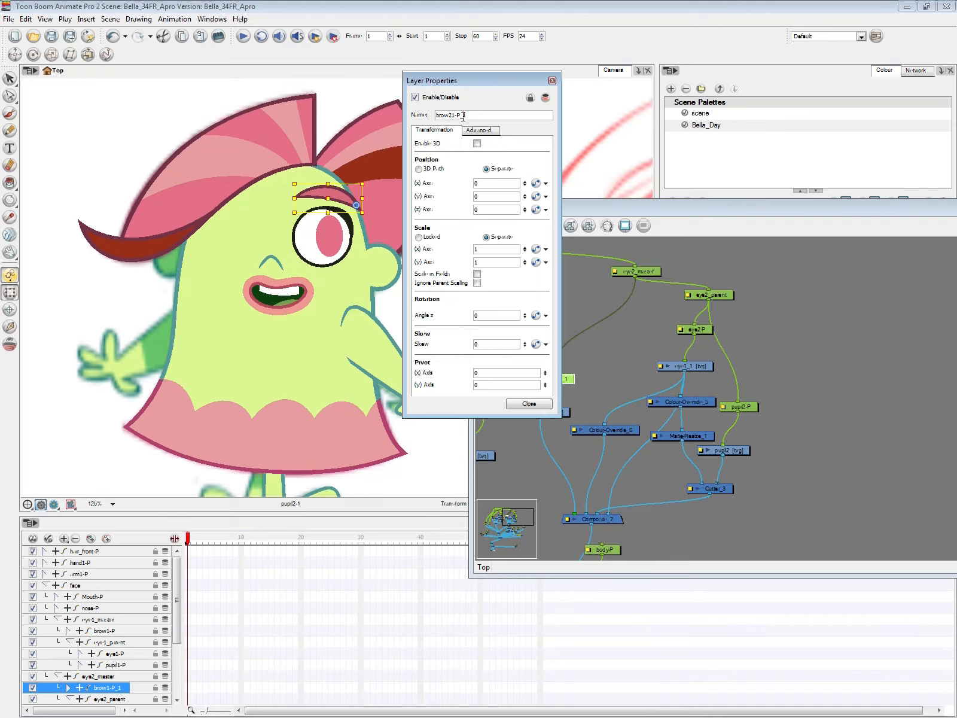
key(Delete)
click(537, 402)
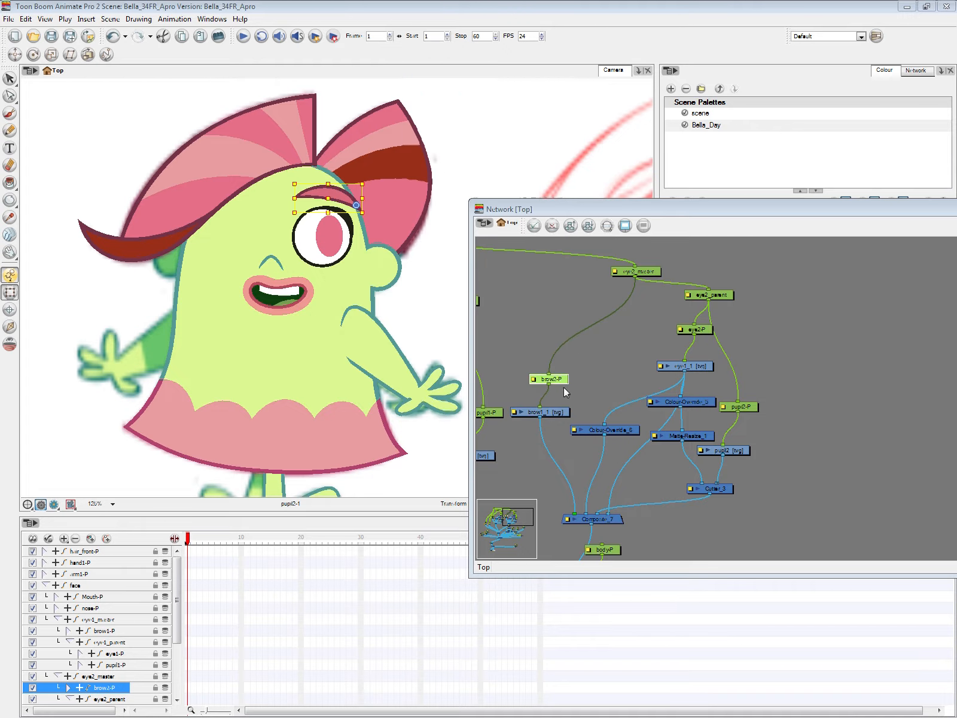
click(749, 444)
Step: Try moving eye2_master toward the opposite side of the face in the camera view, and undo the move
drag(725, 507, 802, 511)
key(1)
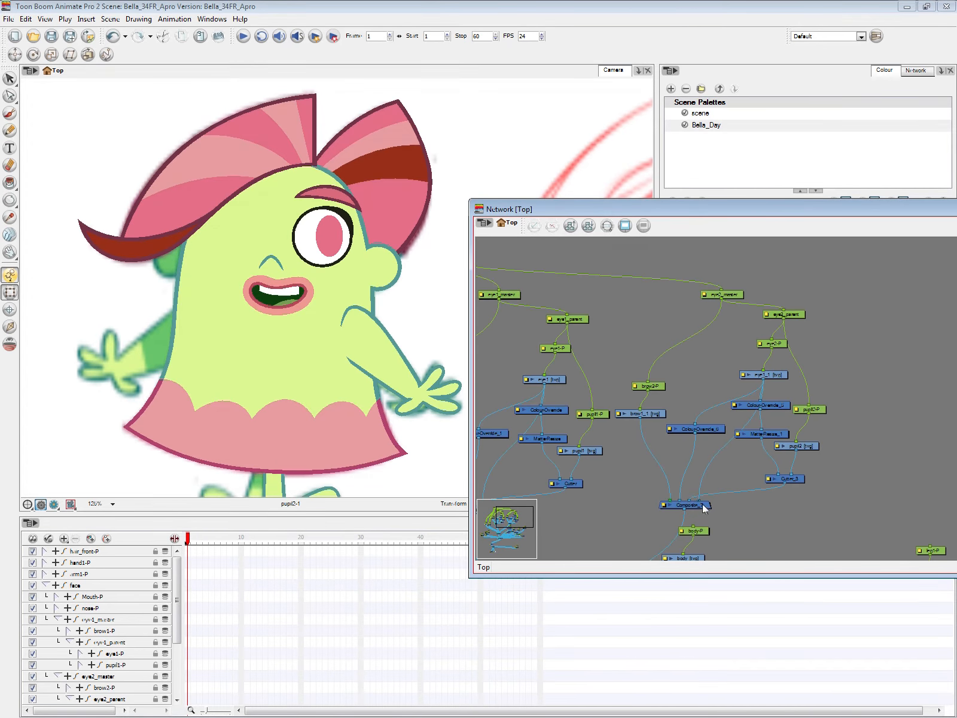
drag(710, 501, 818, 514)
click(836, 326)
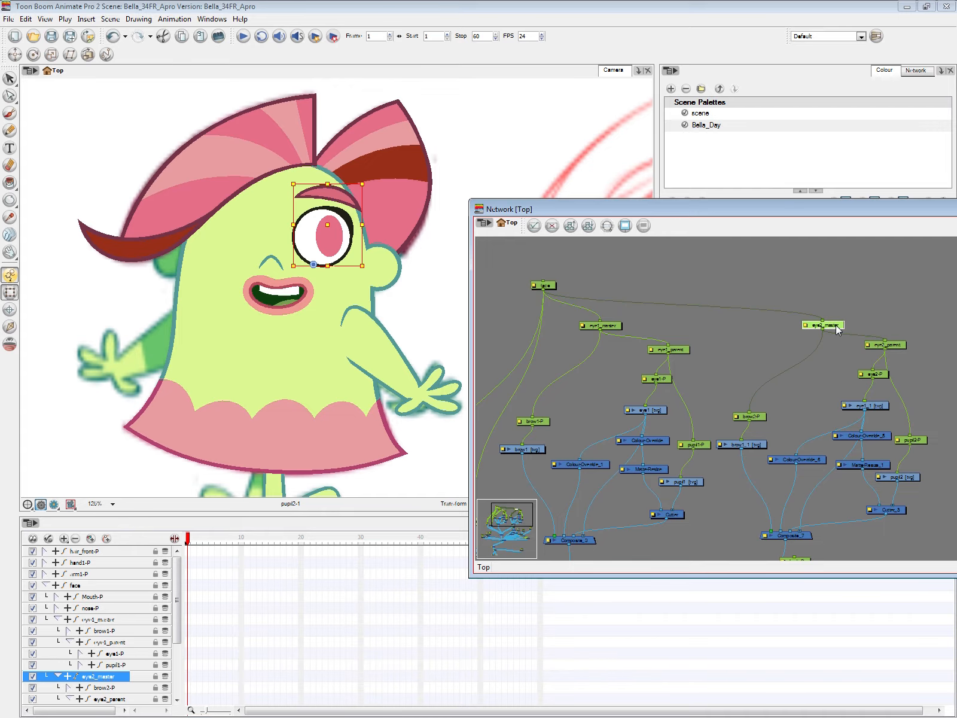
click(469, 15)
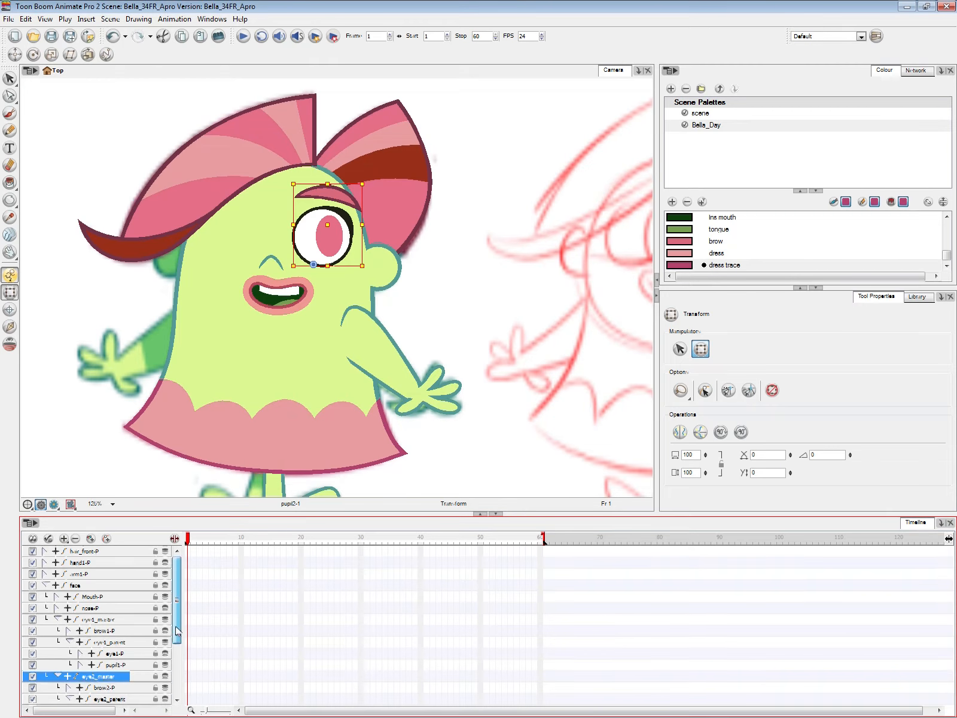
drag(177, 629, 177, 678)
drag(311, 222, 258, 217)
key(ctrl+z)
key(ctrl+z)
drag(178, 620, 181, 618)
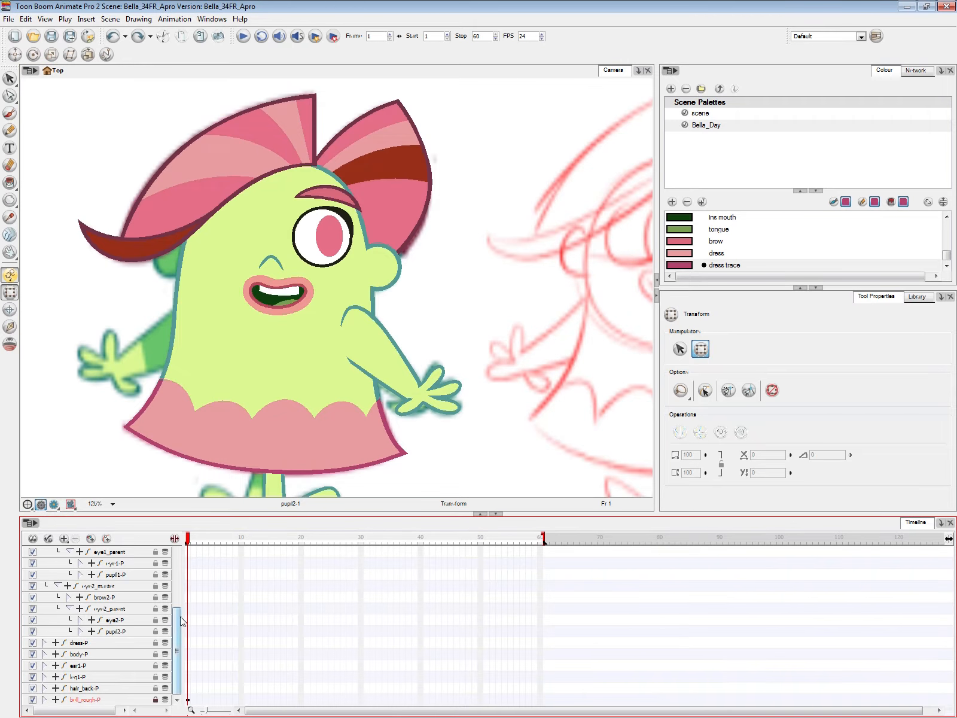
Step: Turn off Animate mode, try moving eye2_master across the face, and return it to its original position
click(188, 586)
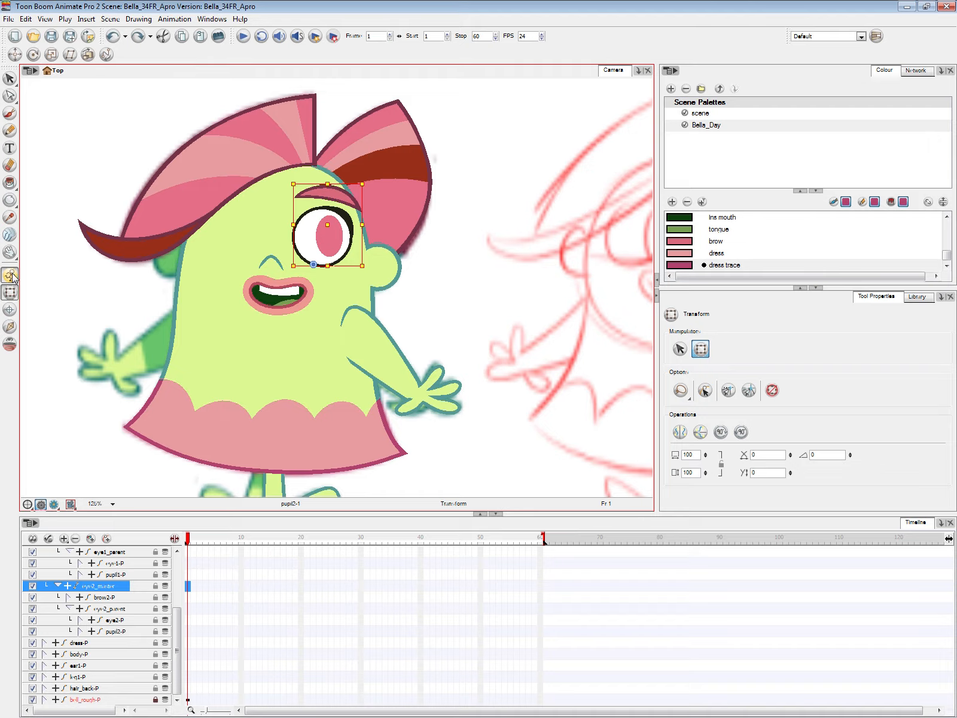
drag(326, 222, 227, 222)
key(4)
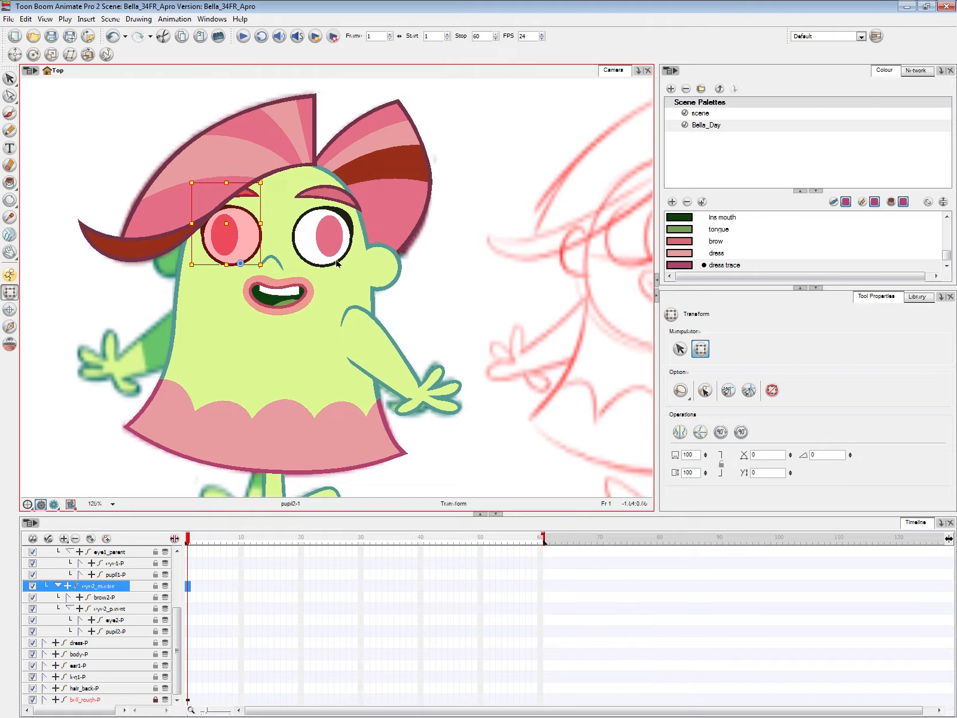
click(427, 324)
click(258, 240)
key(r)
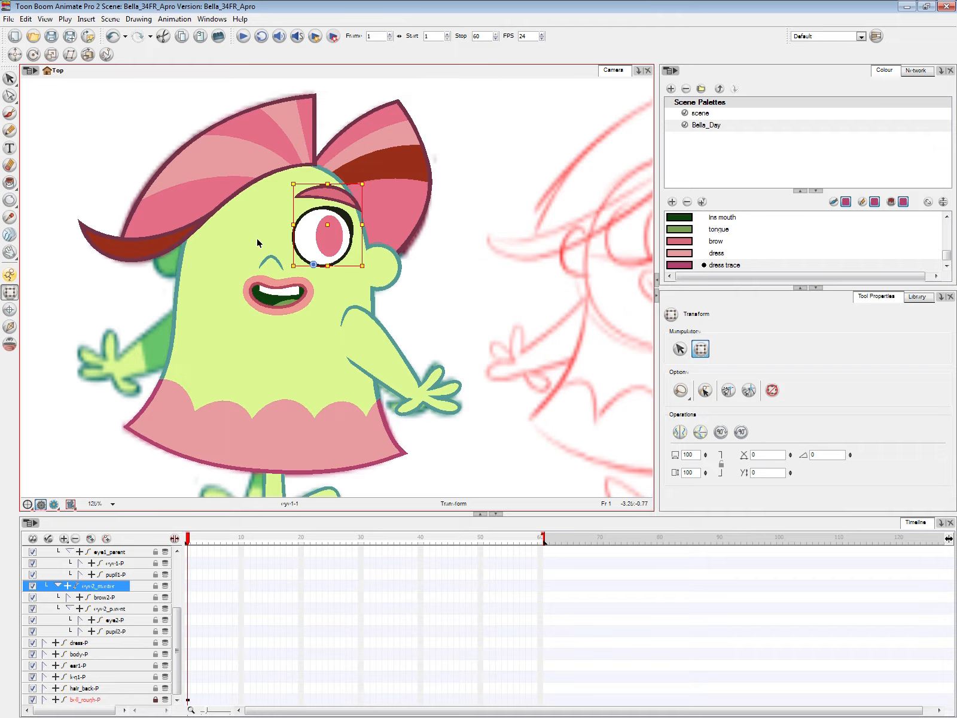
Step: Place eye2_master on the opposite side of the face, level with the original eye and partly under the front hair
drag(355, 228, 231, 214)
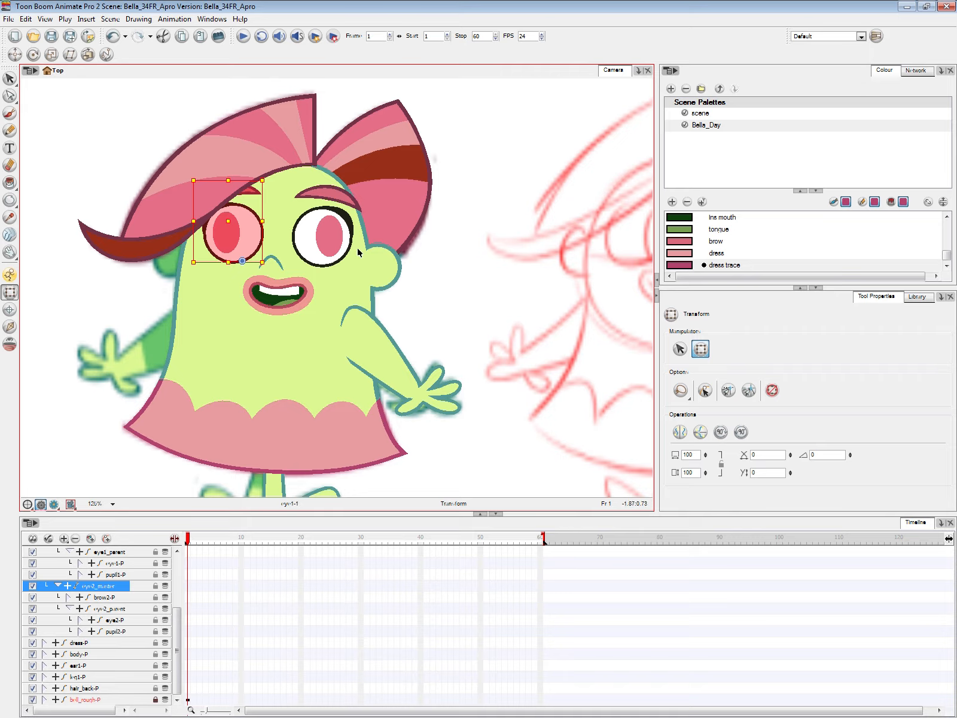
click(438, 256)
scroll(423, 286, up, 2)
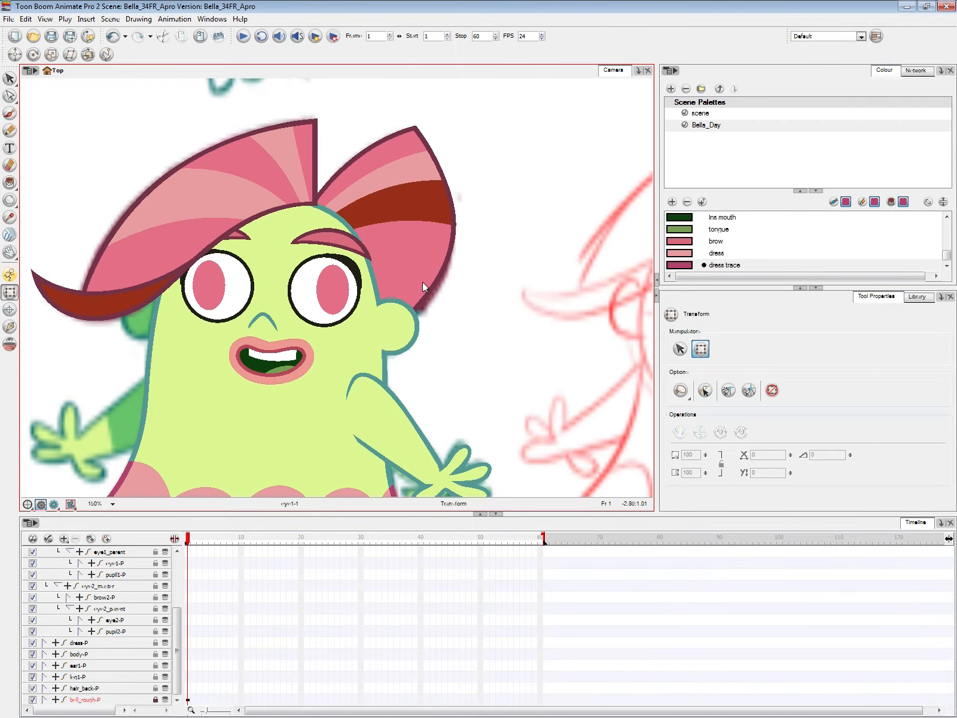
Step: Move the second eye's pupil slightly toward the nose so it sits nearer the centre of the eyeball
click(219, 289)
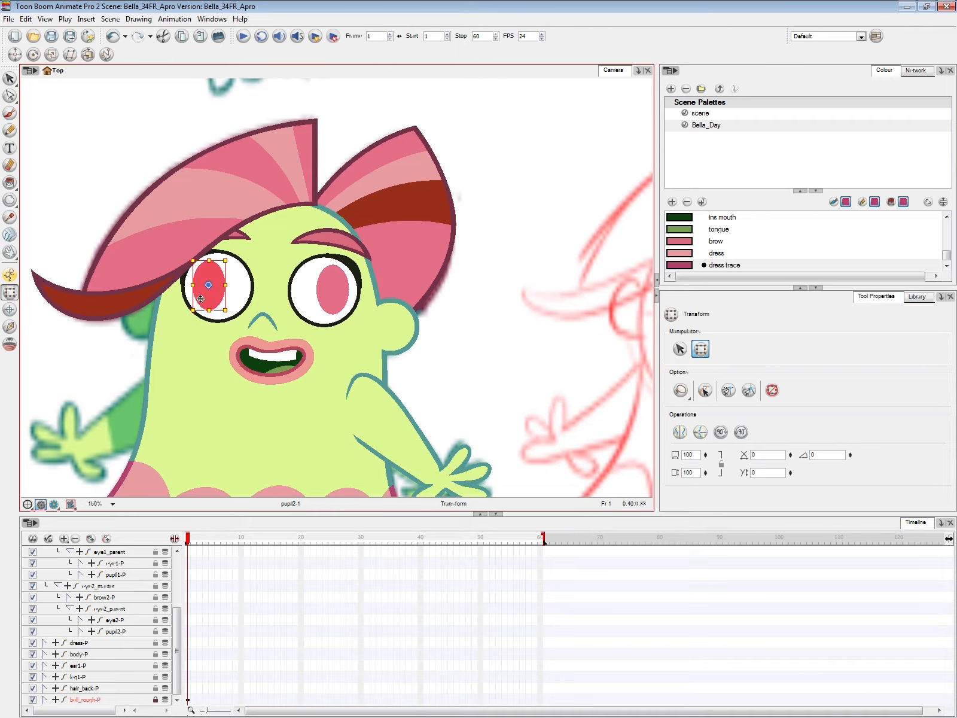
scroll(340, 286, down, 1)
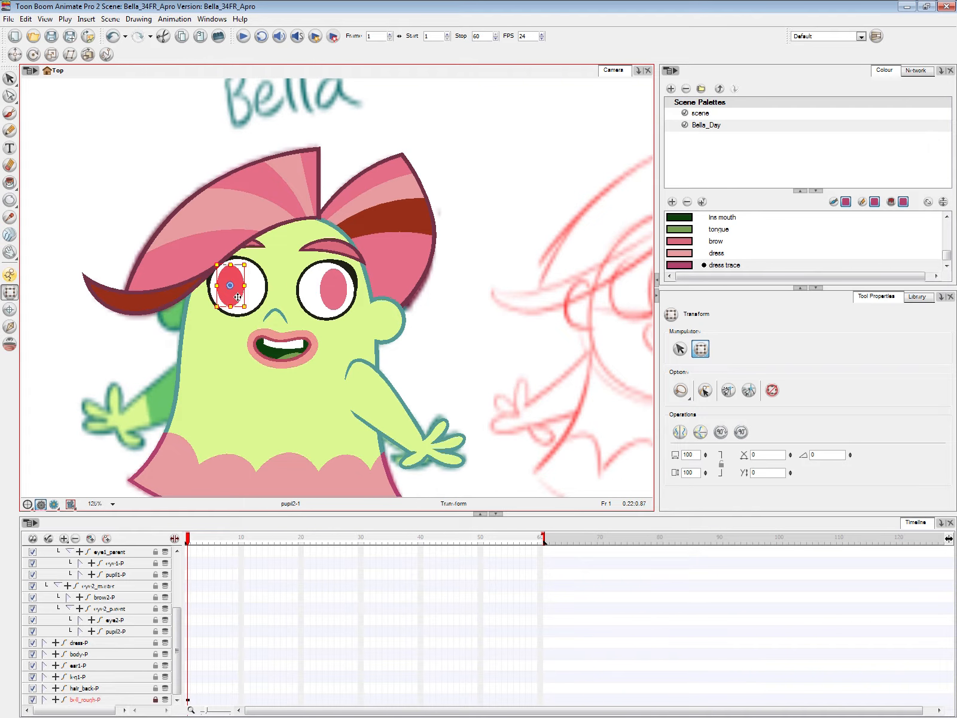
drag(237, 298, 250, 292)
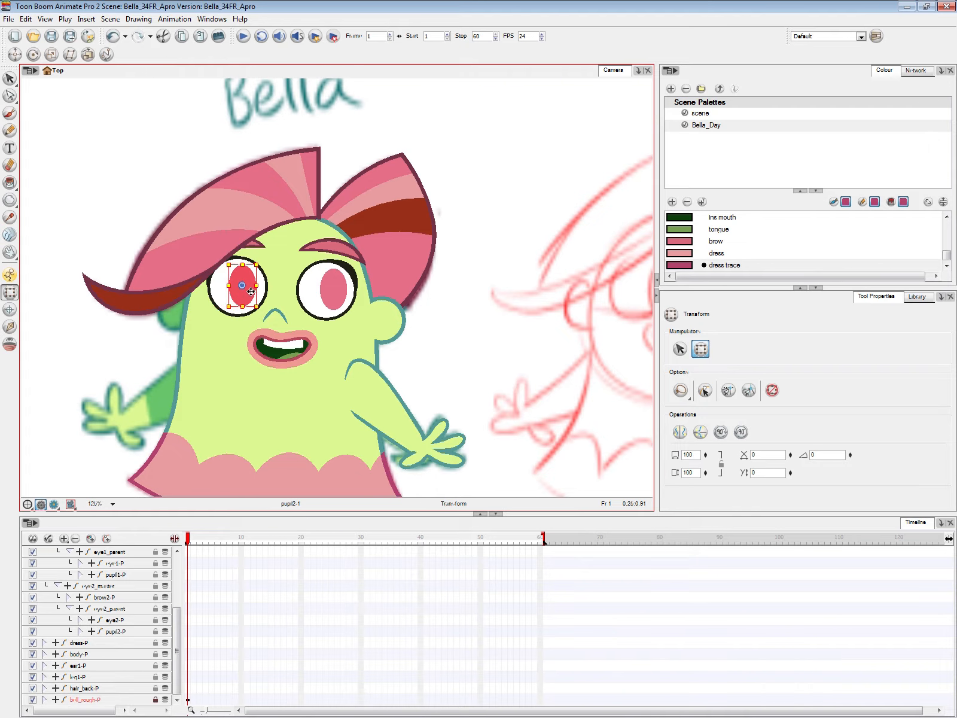
click(462, 341)
Step: Set the ear1 drawing layer's Use Embedded Pivots option to Apply Embedded Pivot on Drawing Layer
key(1)
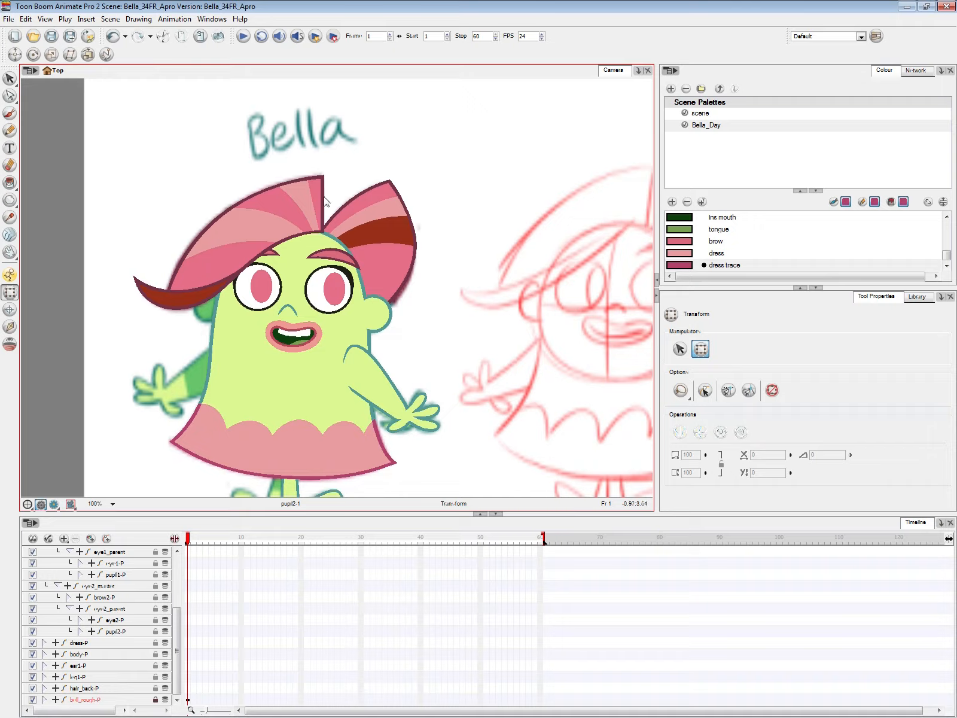
key(2)
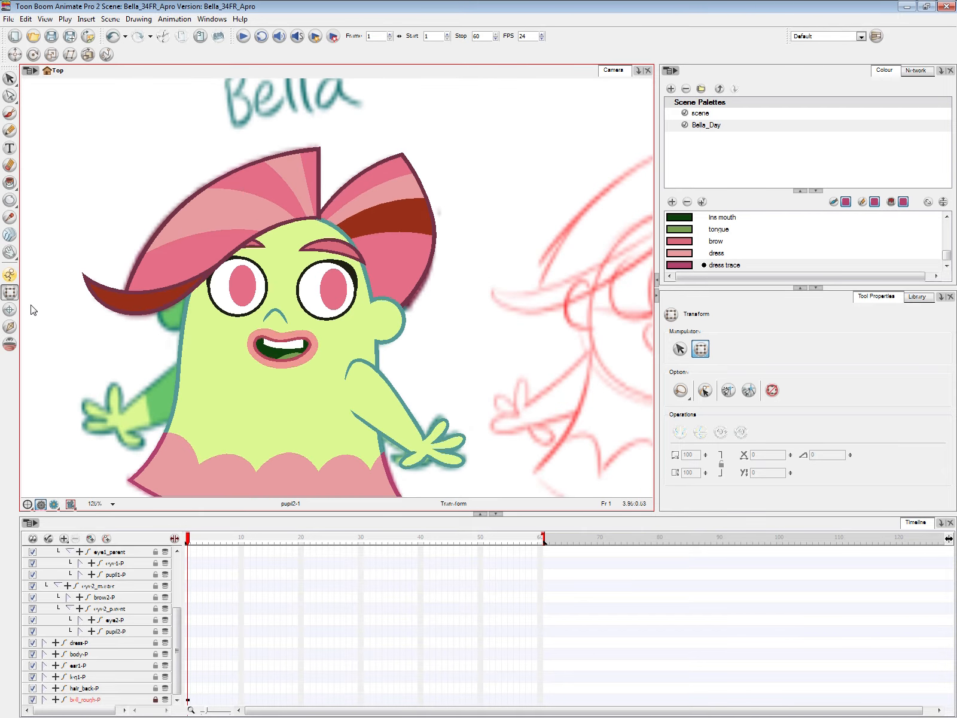
key(1)
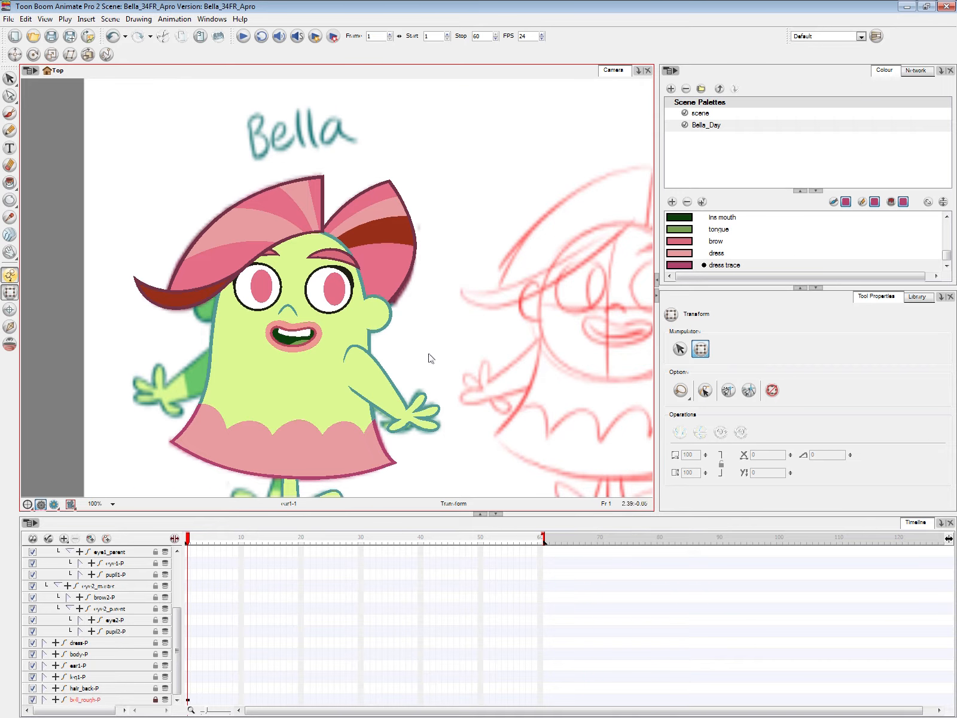
click(375, 314)
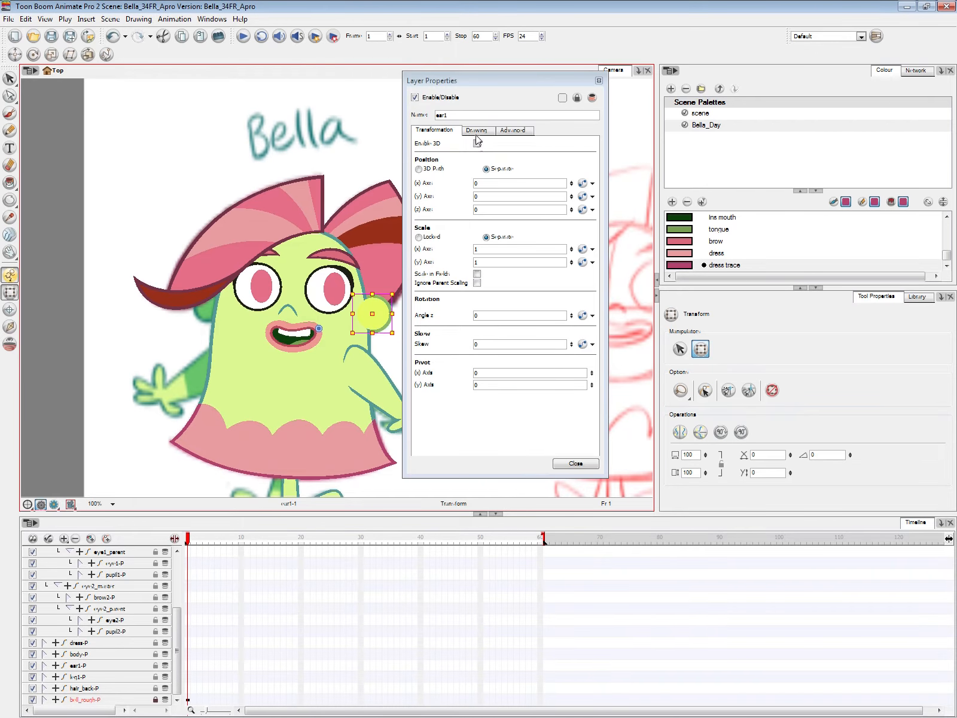
click(476, 131)
click(530, 186)
click(543, 205)
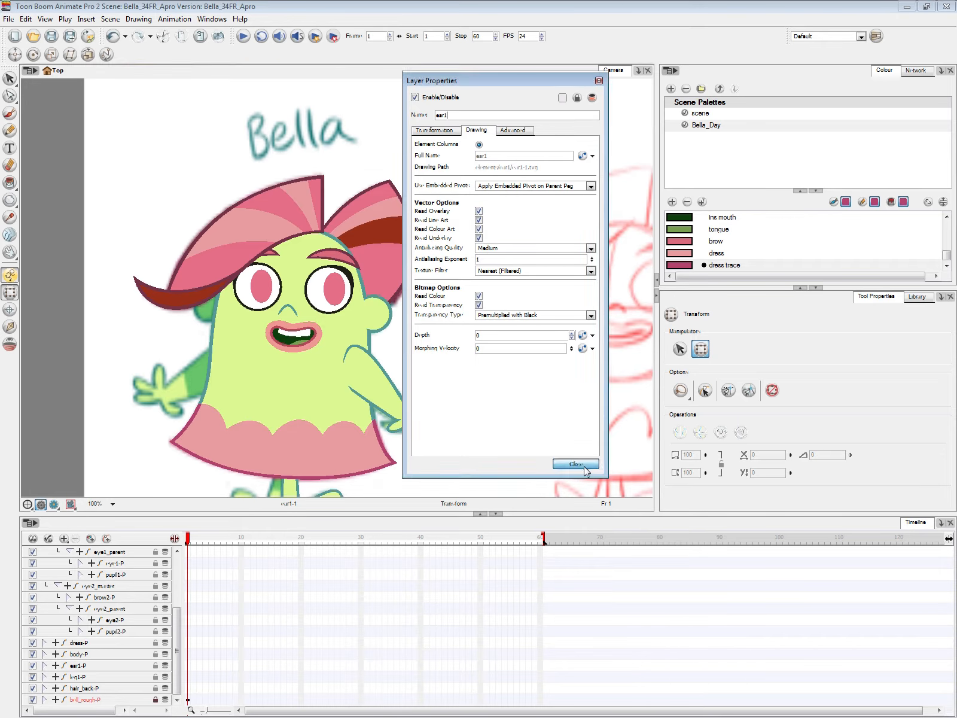
click(575, 464)
click(590, 186)
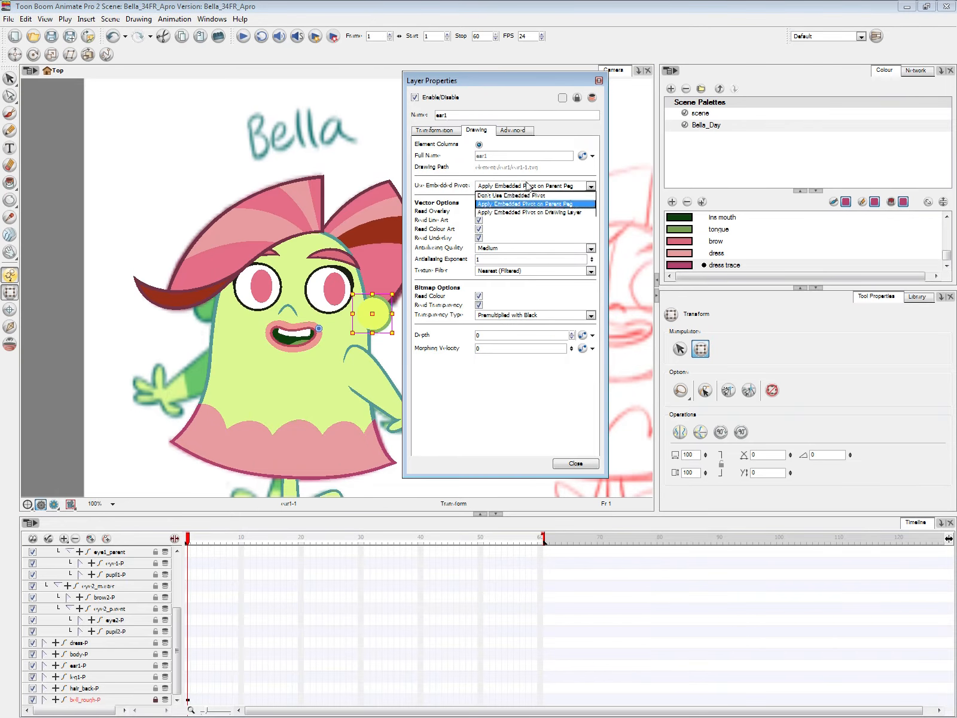
click(526, 214)
click(575, 463)
Step: Activate the Pivot tool to adjust the pivot of the ear1 drawing
click(9, 309)
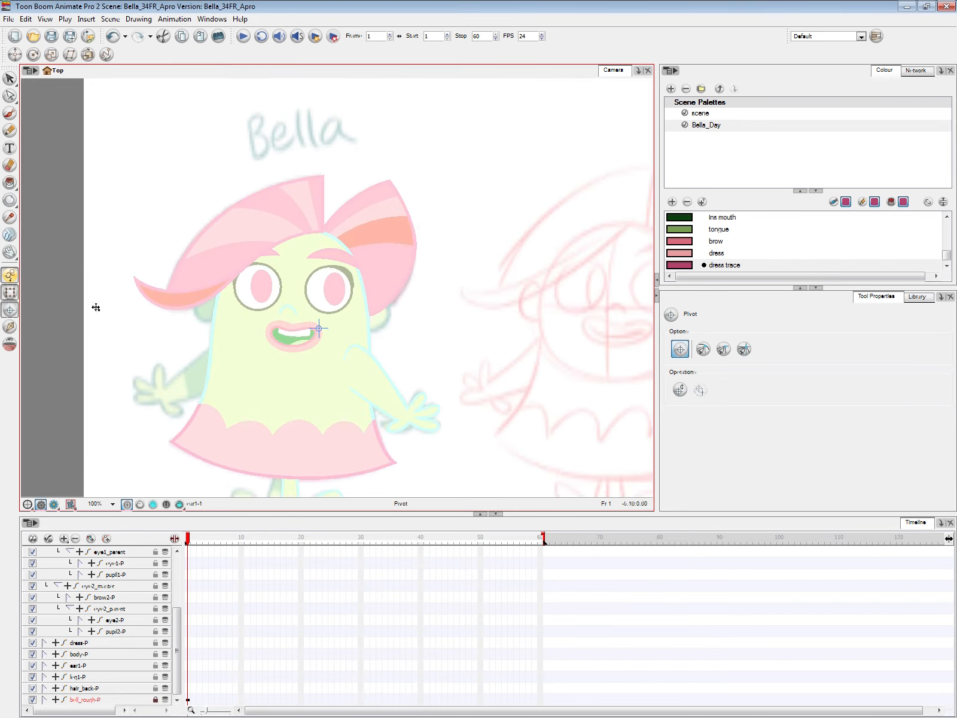
Step: Place the pivot of the visible ear at its inner edge where it joins the head
click(359, 313)
click(139, 503)
click(10, 291)
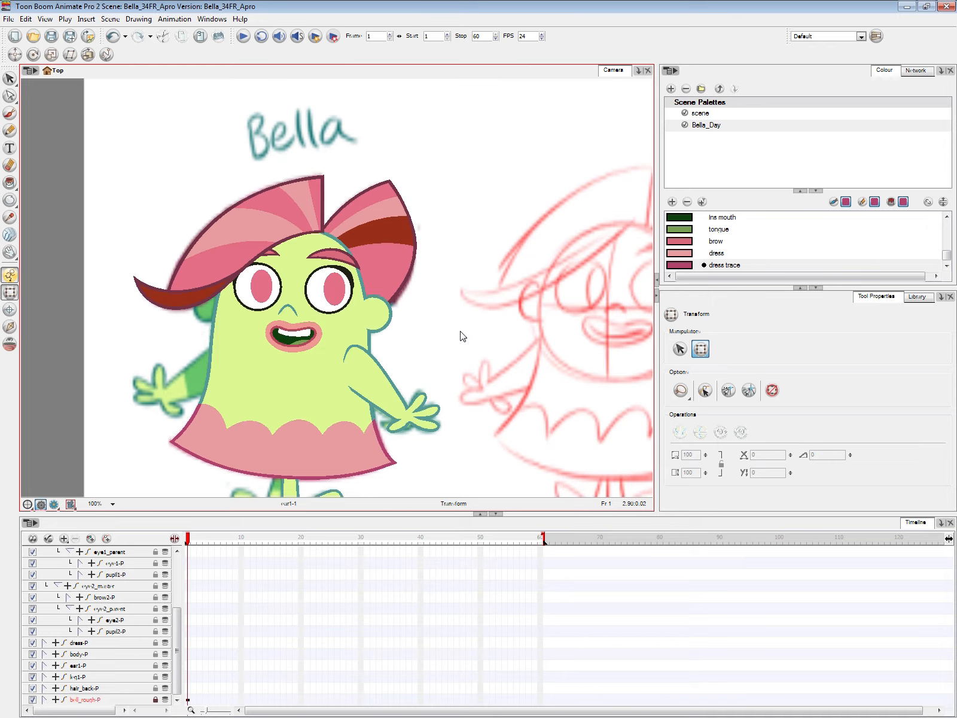
Step: Select the face peg in the Network and move its pivot to the base of the nose
key(alt+Tab)
key(1)
key(1)
key(space)
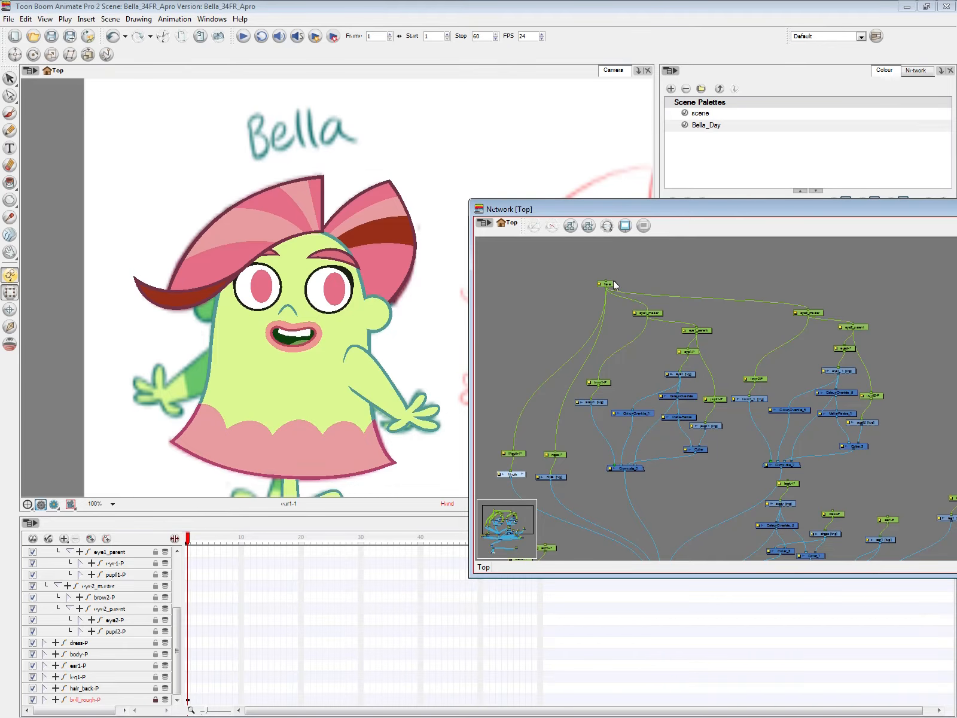
click(612, 283)
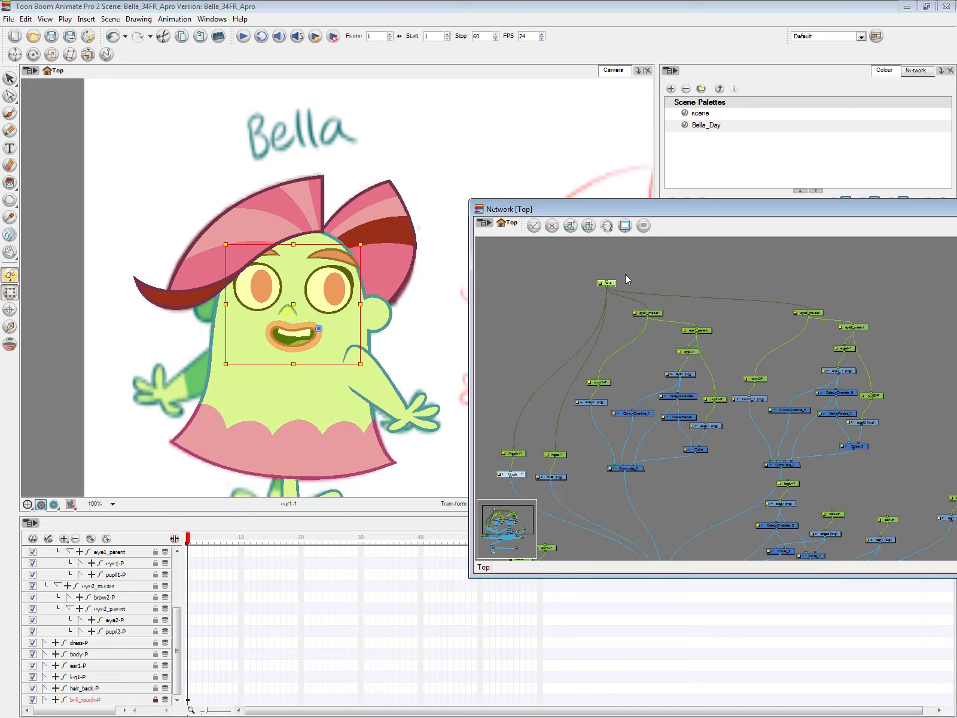
click(60, 118)
click(34, 55)
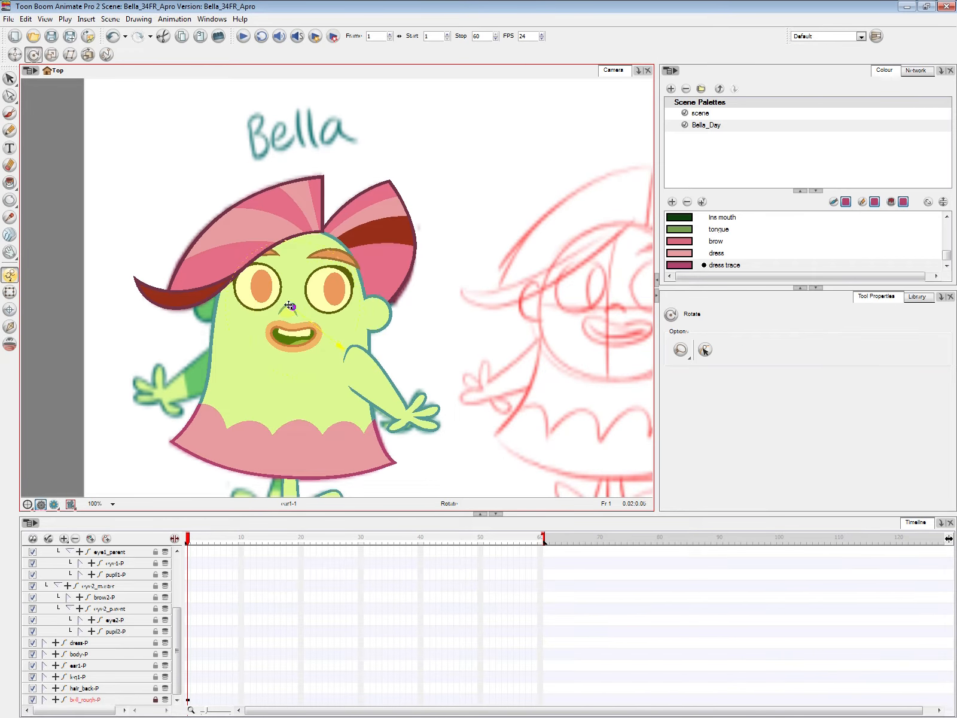
drag(289, 306, 291, 313)
click(11, 292)
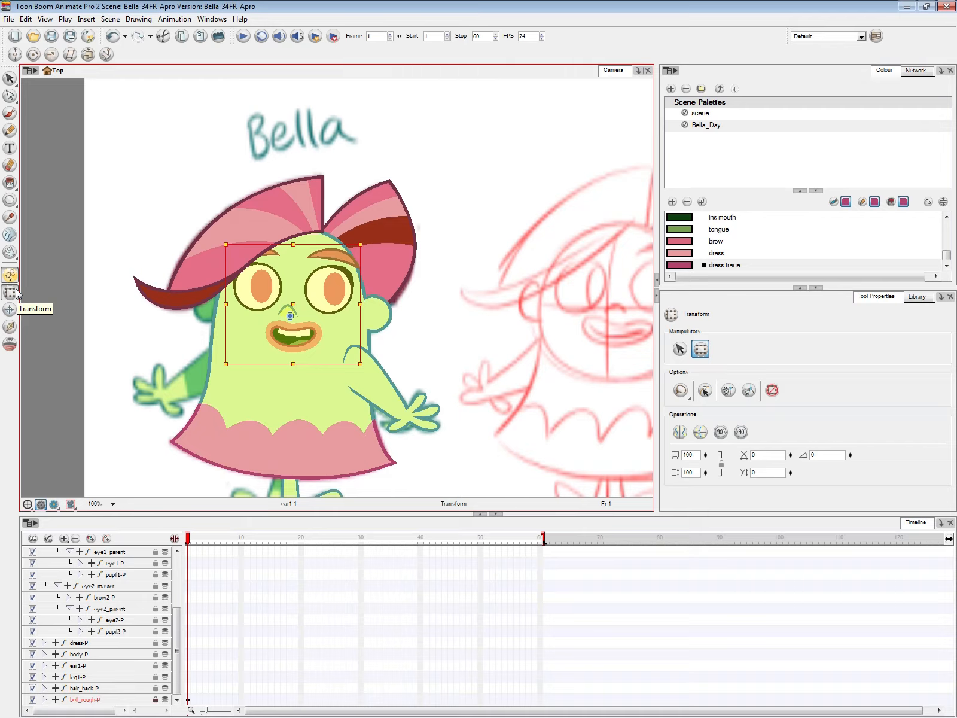
mouse_move(293, 302)
mouse_down()
mouse_move(323, 356)
mouse_move(306, 306)
mouse_move(293, 303)
mouse_up()
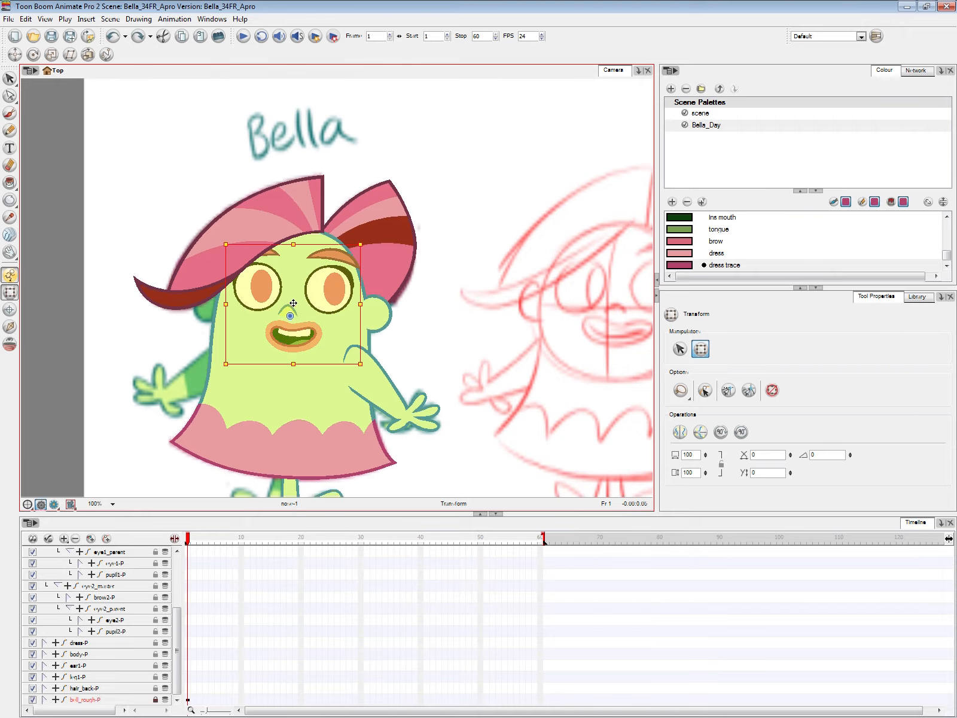
key(Escape)
Step: Duplicate the ear1 drawing and its peg in the Network with Paste Special, using the Always create drawings option
click(378, 318)
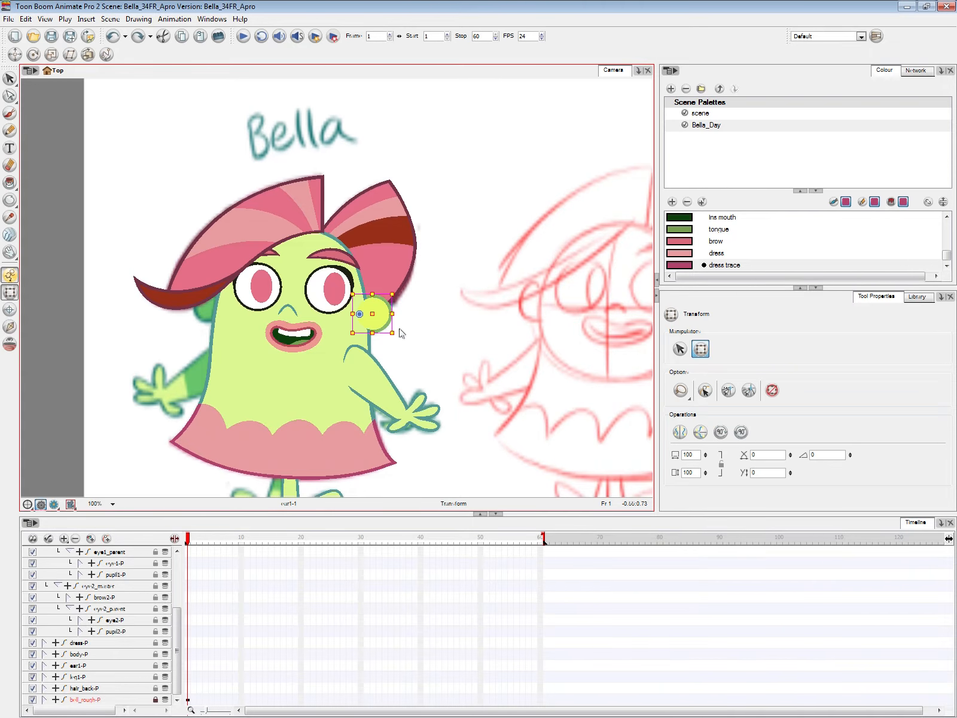
key(alt+Tab)
key(o)
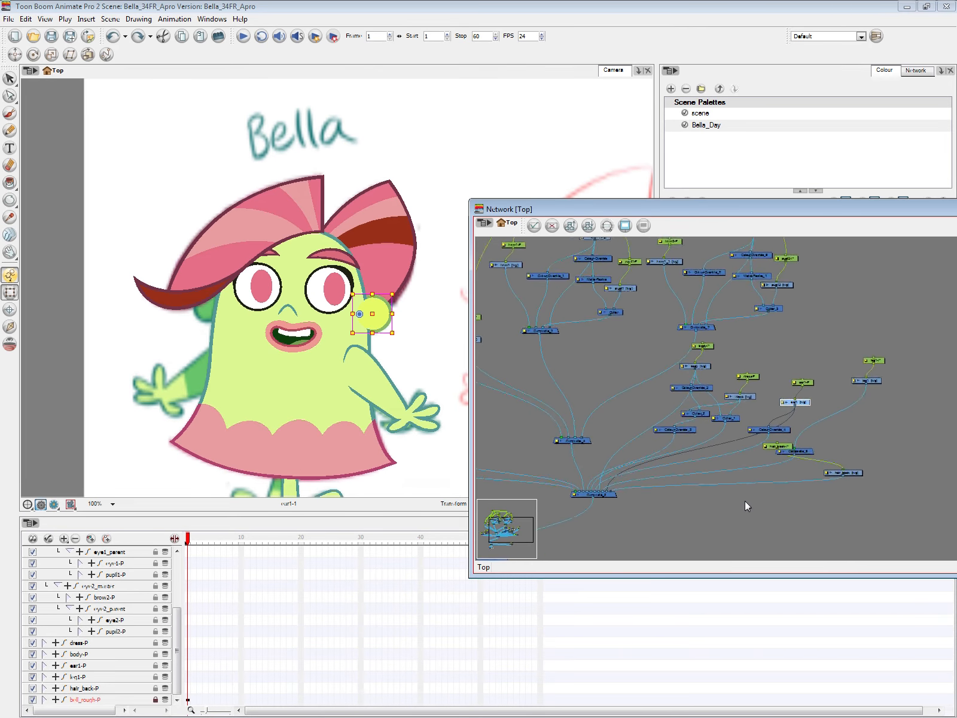
key(2)
drag(777, 520, 680, 503)
drag(710, 384, 724, 341)
key(1)
drag(727, 324, 709, 362)
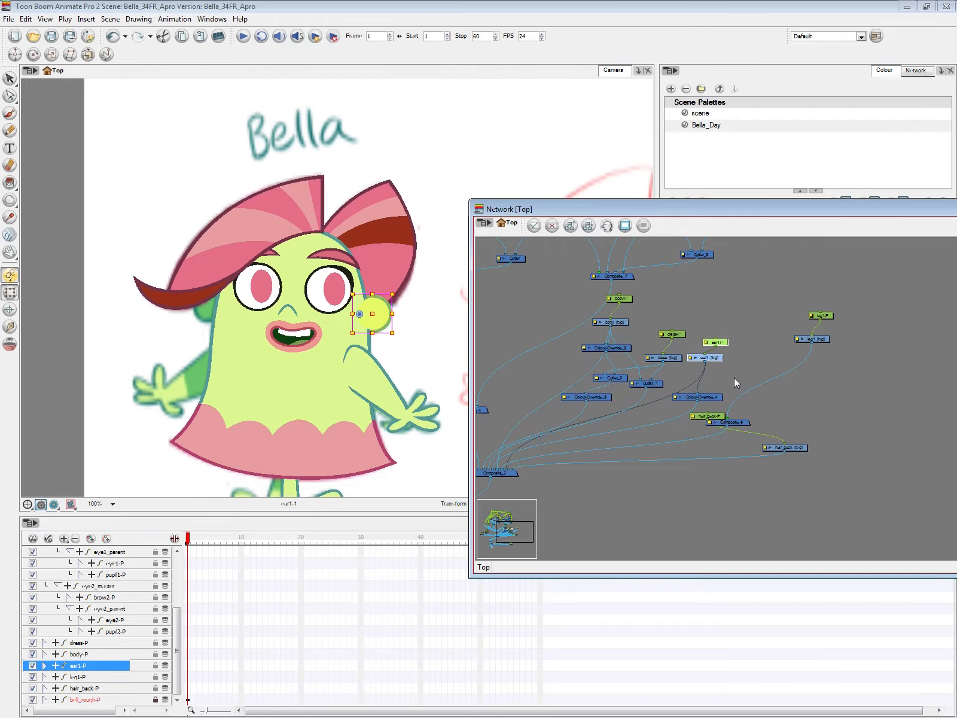
key(ctrl+shift+v)
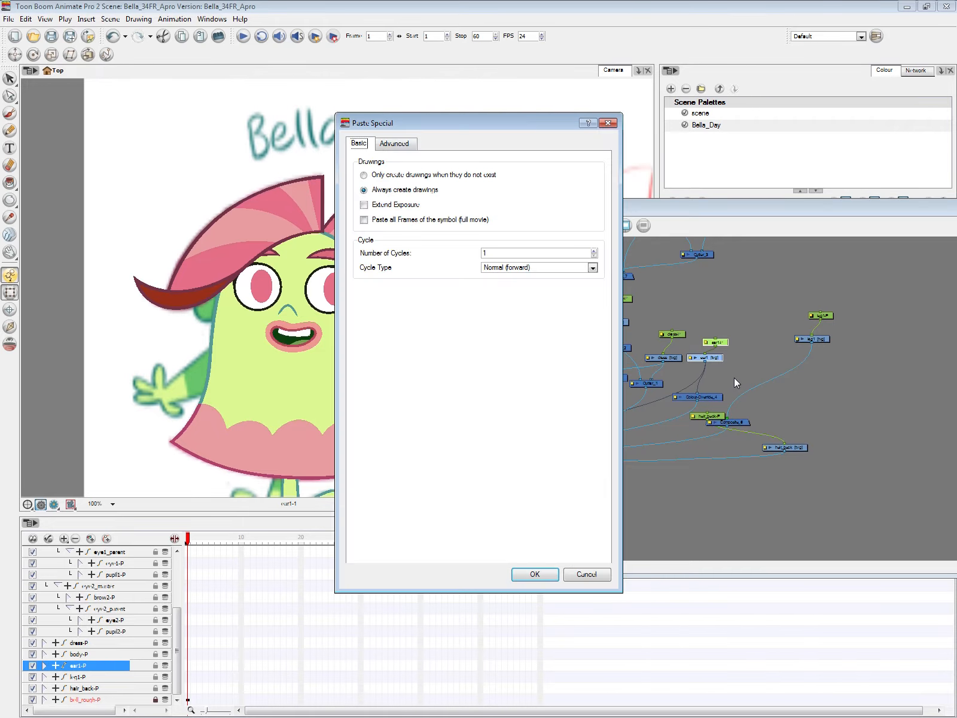
click(395, 144)
click(553, 576)
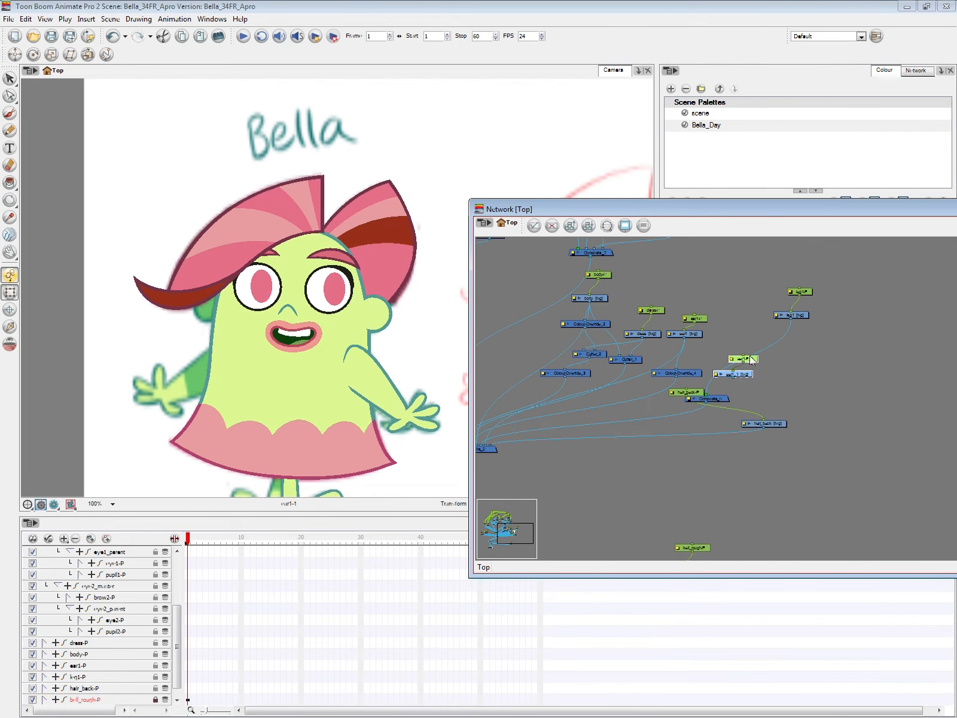
Step: Place the duplicated ear modules beside the leg modules and connect the ear copy to the main composite between the original ear and the leg
drag(670, 474, 852, 444)
click(772, 351)
click(799, 317)
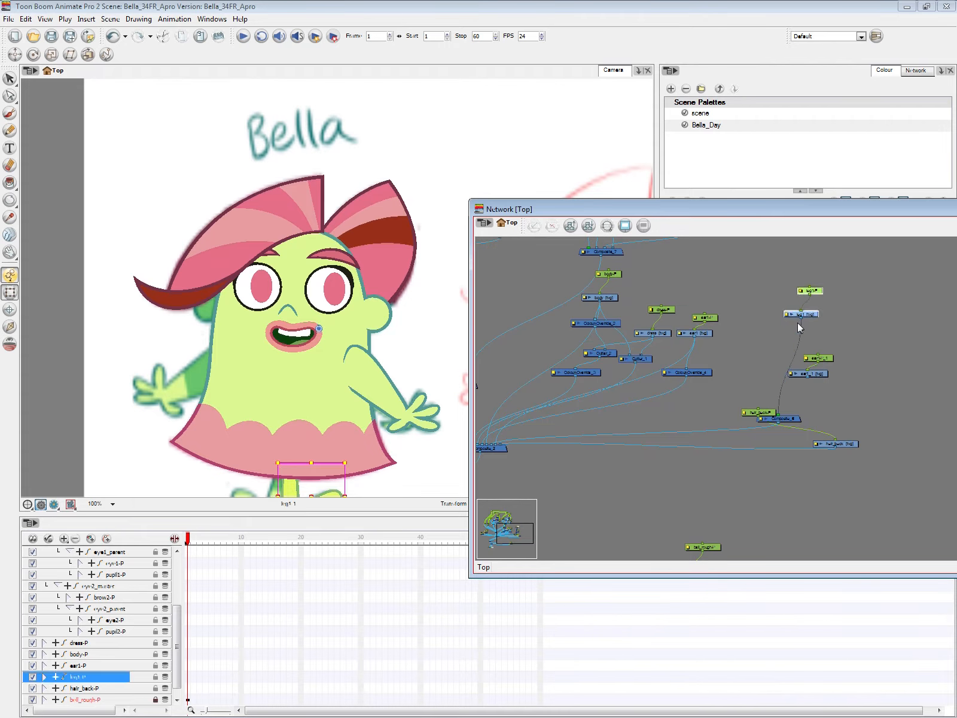
click(728, 346)
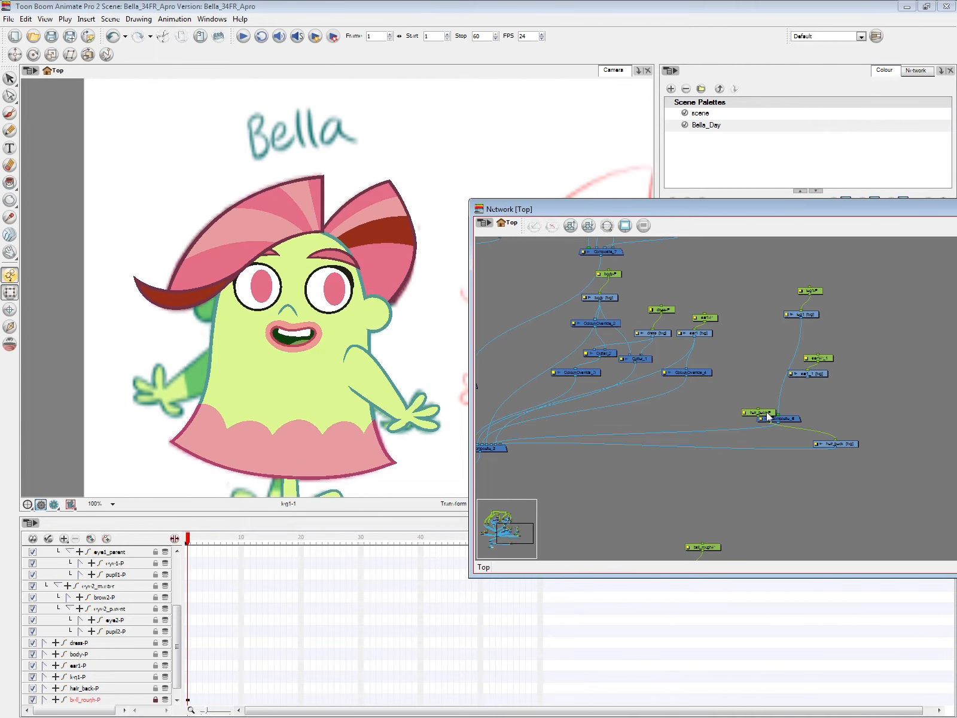
drag(722, 389, 764, 395)
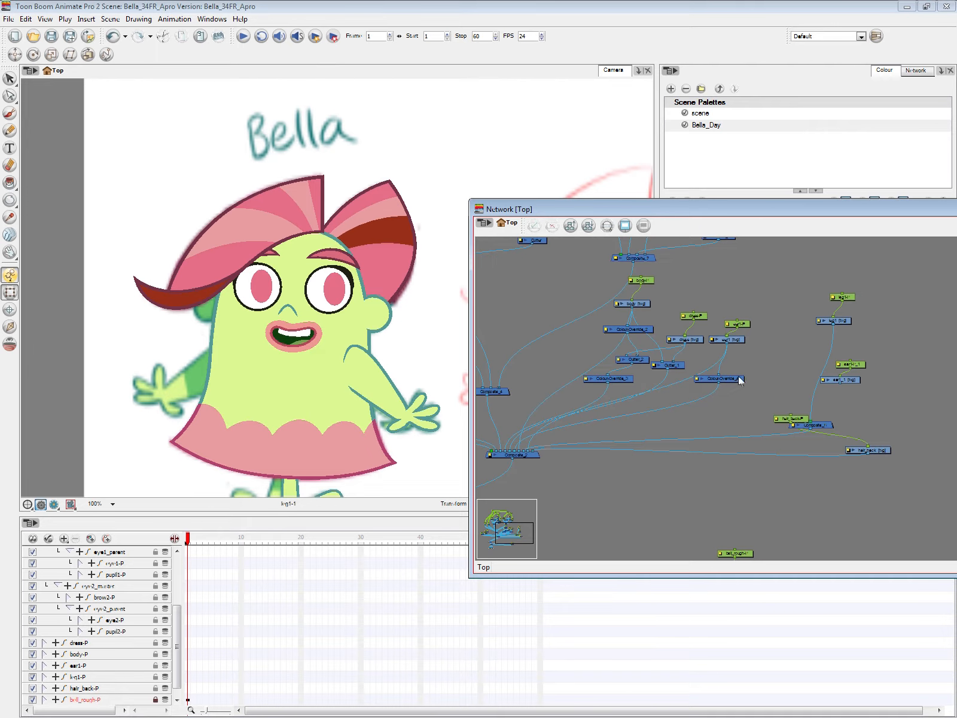
drag(635, 431, 715, 437)
click(586, 316)
drag(878, 388, 559, 455)
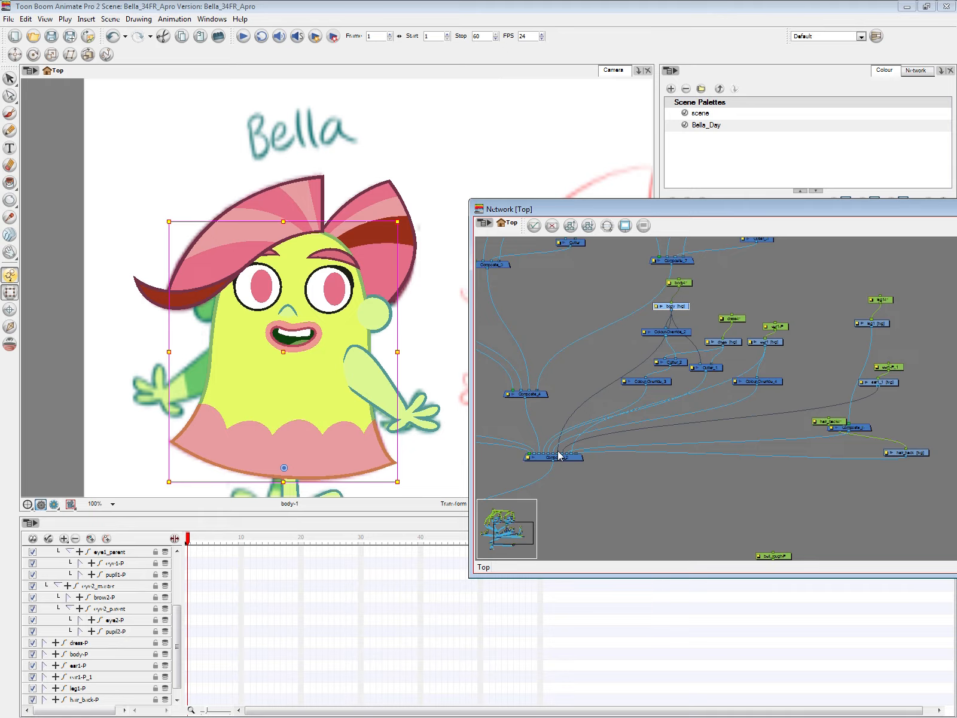
Step: Move the duplicated ear's artwork to the opposite side of the head, beneath the pointed hair strand
click(882, 381)
key(alt+s)
mouse_move(402, 356)
mouse_down()
mouse_move(427, 288)
mouse_move(395, 347)
mouse_move(179, 318)
mouse_move(136, 327)
mouse_up()
key(2)
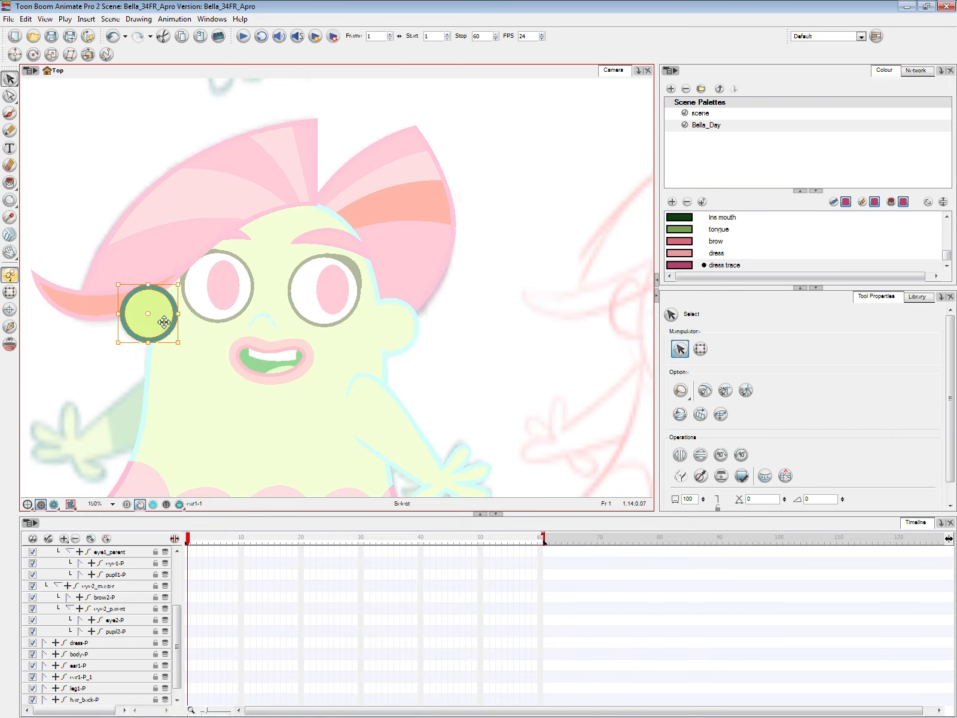
Step: Place the duplicated ear's pivot where the ear meets the head, then deselect it
key(alt+p)
click(166, 317)
click(13, 289)
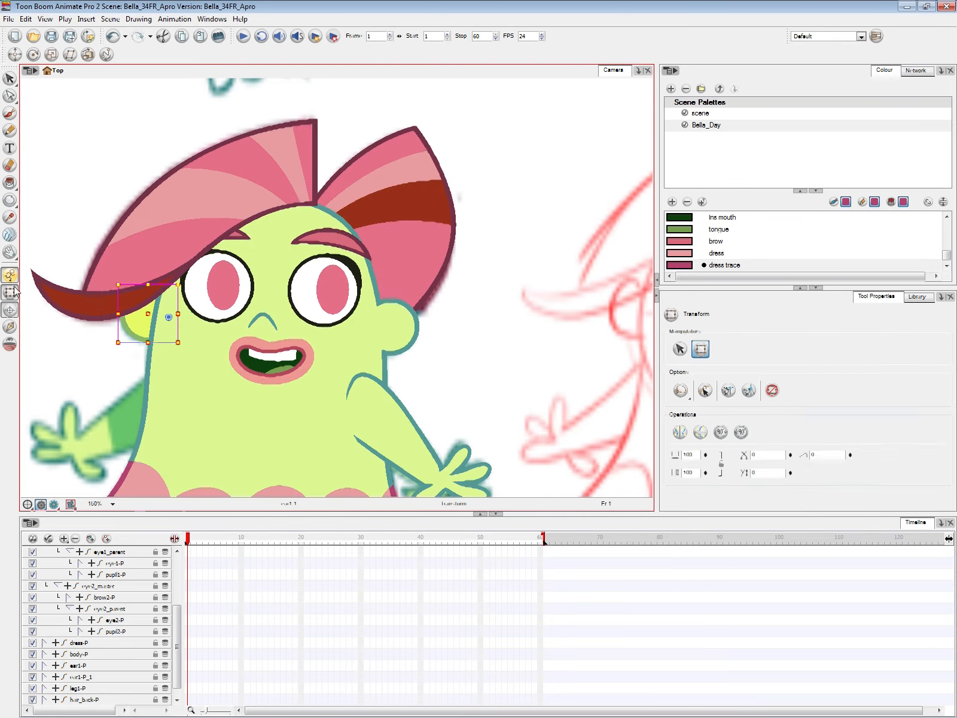
click(481, 356)
click(139, 322)
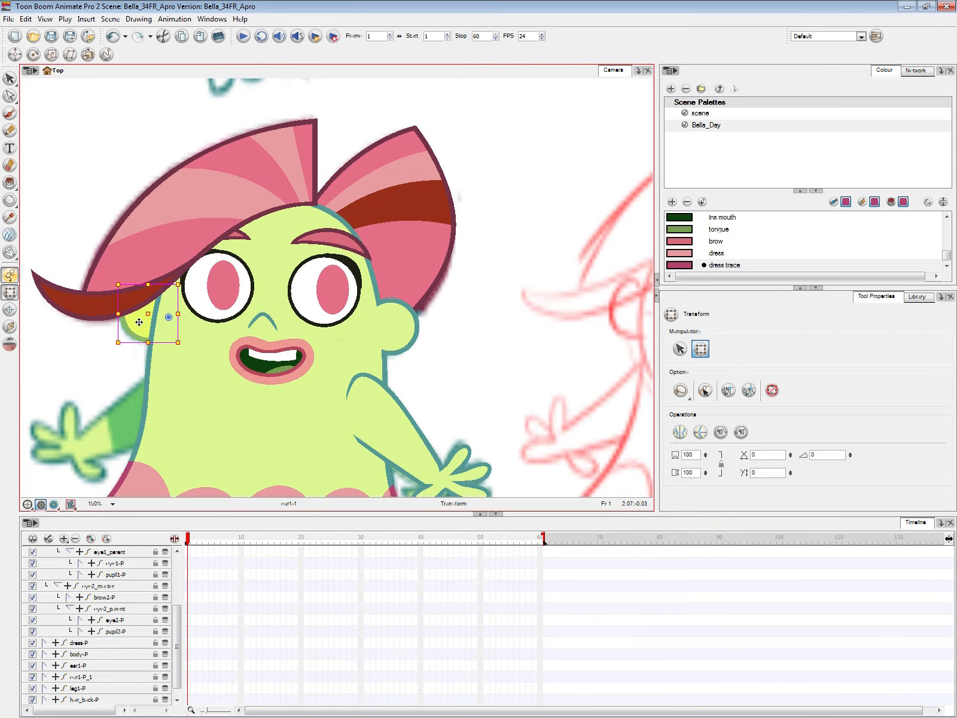
key(1)
click(438, 345)
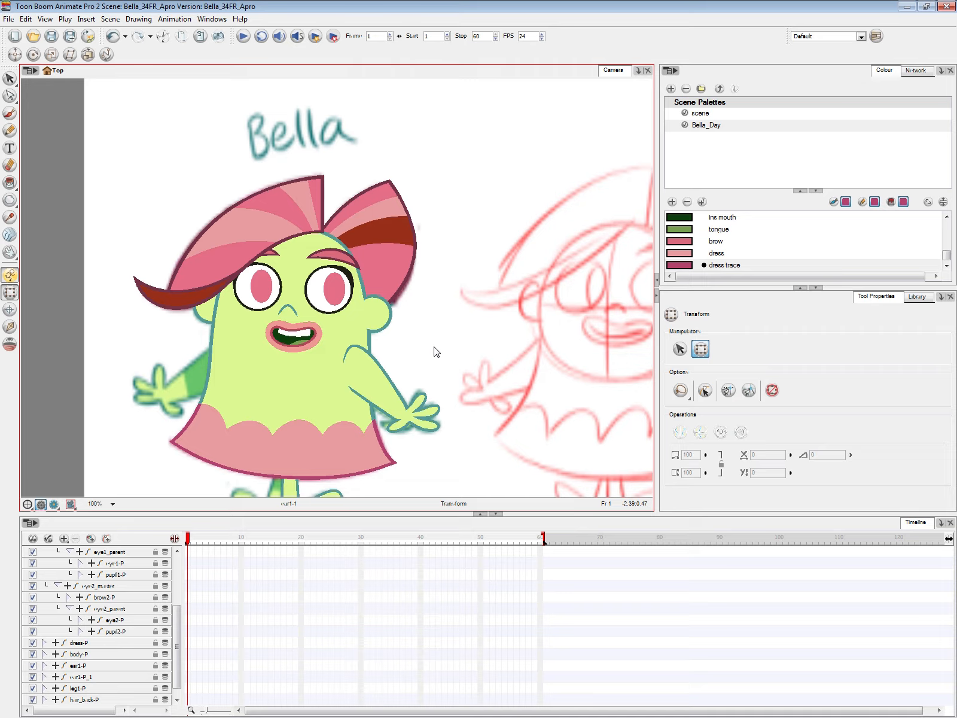
Step: Set the nose layer's embedded pivot option to Apply Embedded Pivot on Parent Peg
click(296, 303)
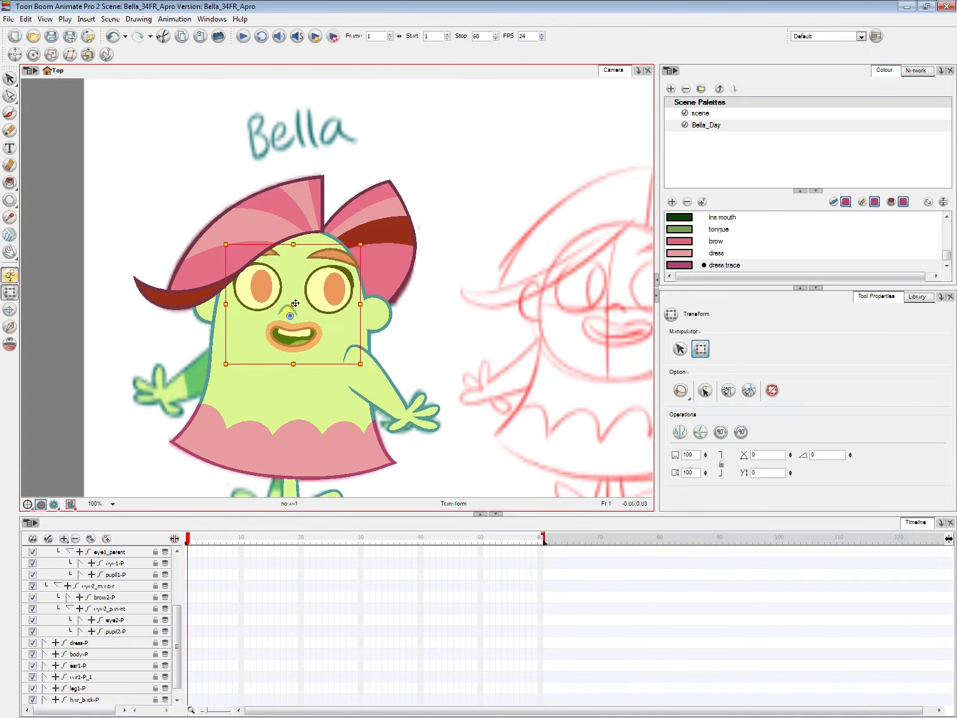
click(295, 303)
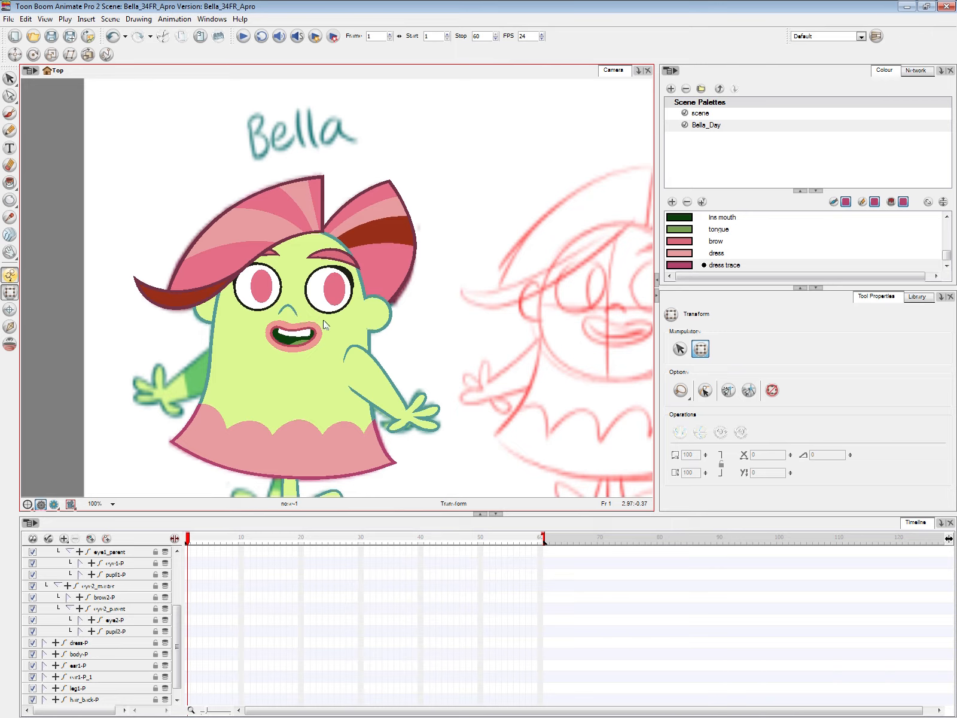
double_click(290, 311)
click(529, 186)
click(545, 204)
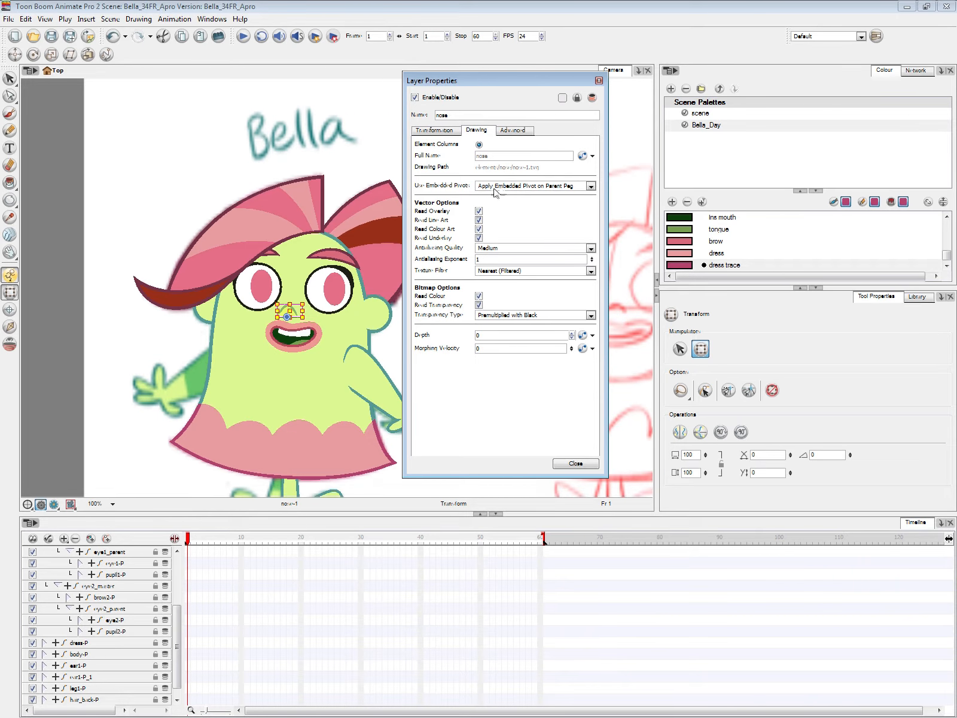
click(594, 464)
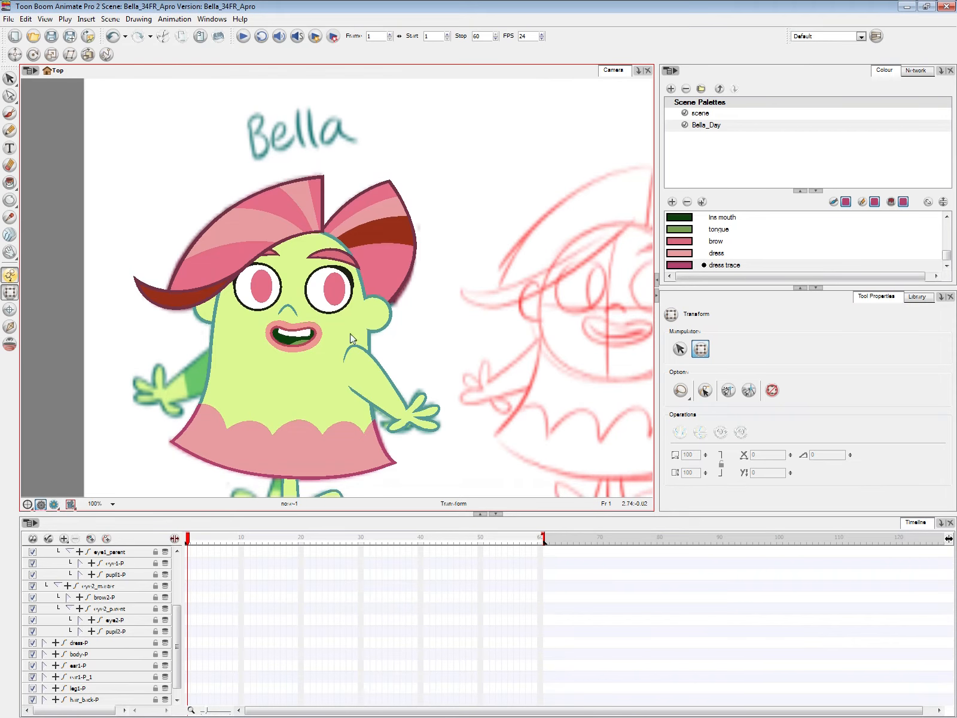
Step: Add a new peg directly above the face peg in the Network
click(306, 261)
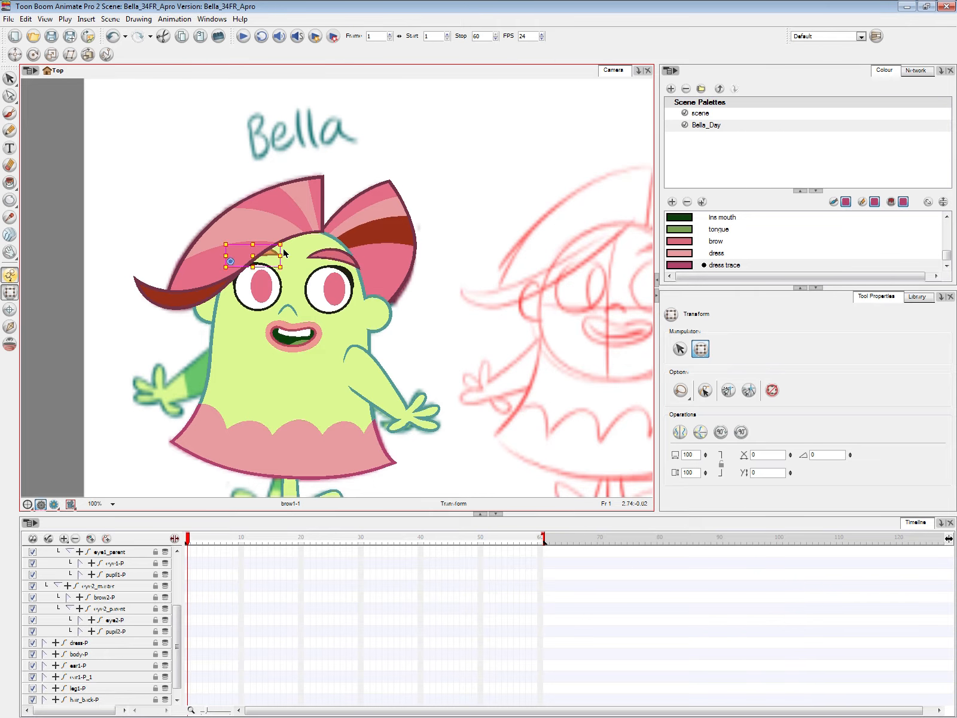
click(293, 306)
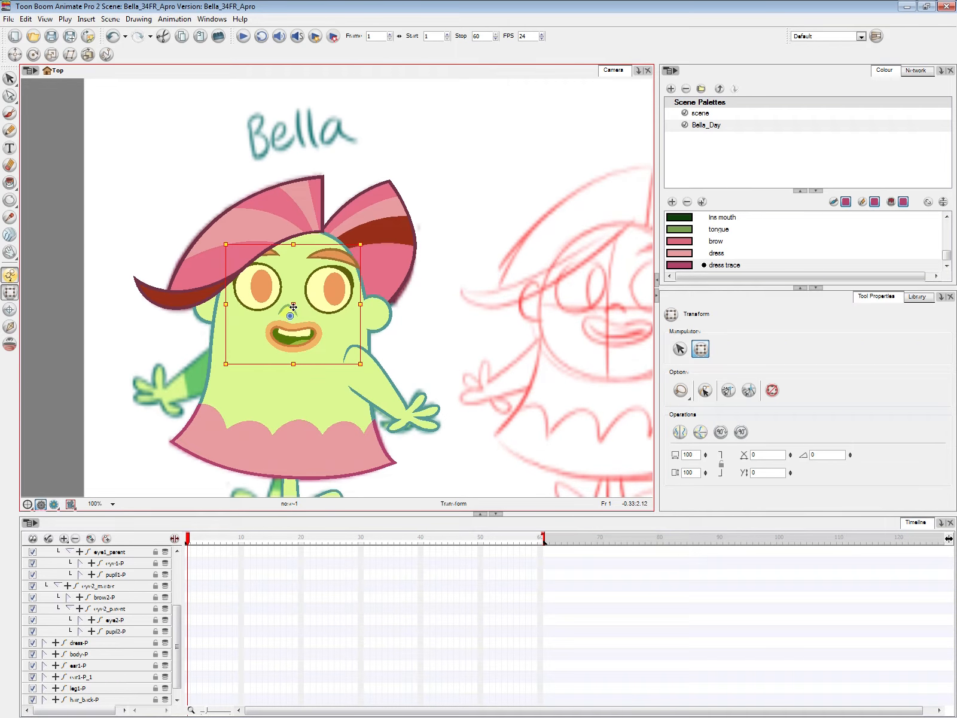
key(alt+Tab)
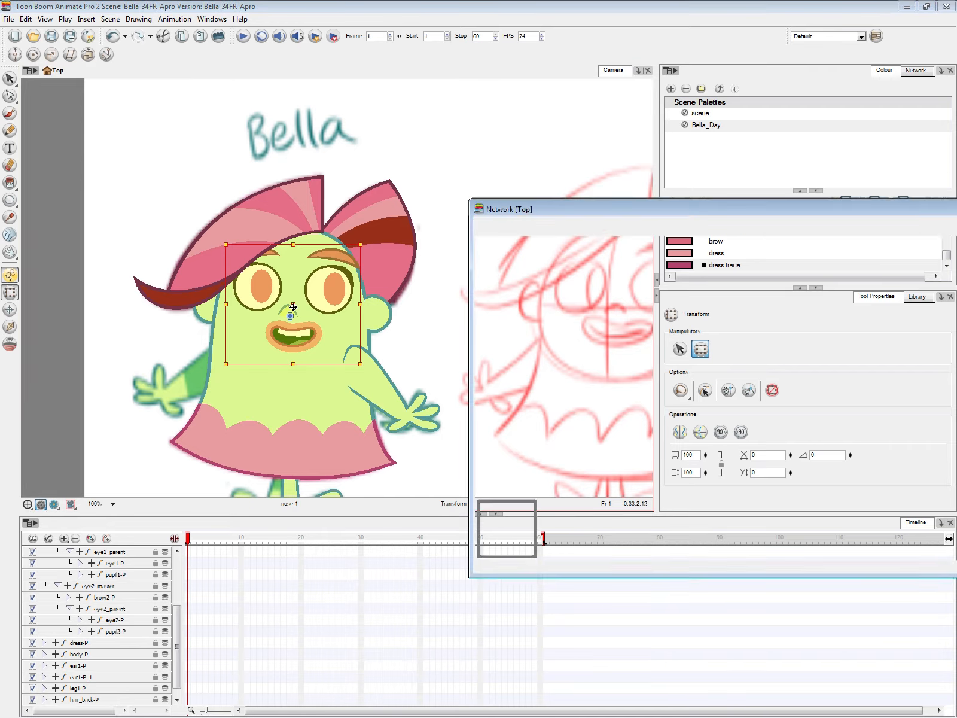
drag(702, 367, 607, 323)
click(606, 319)
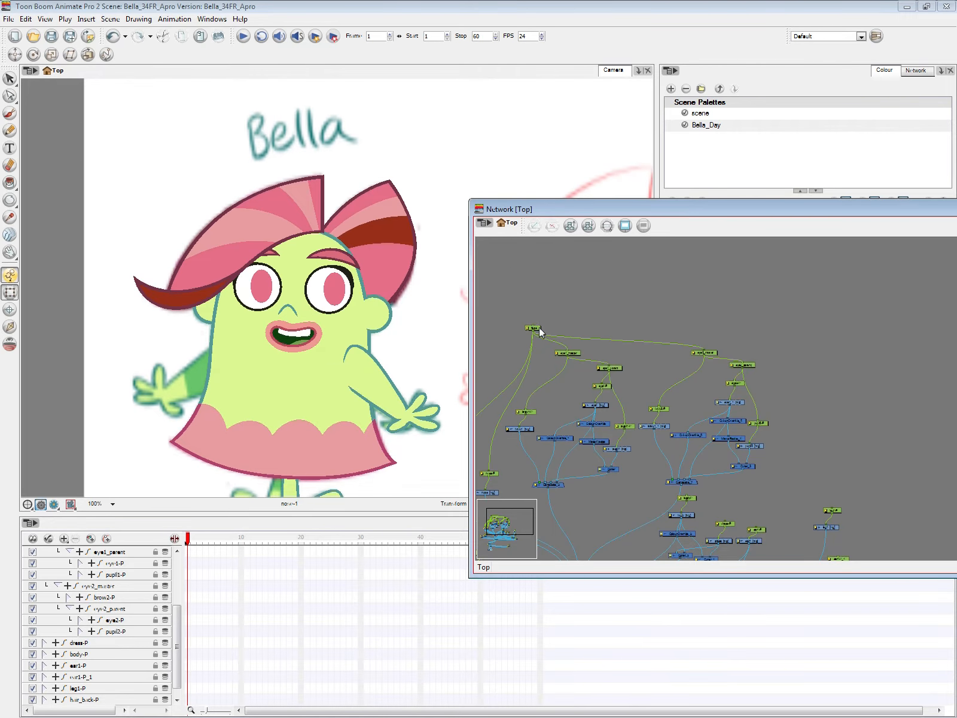
click(537, 327)
click(597, 306)
key(ctrl+p)
scroll(528, 320, up, 5)
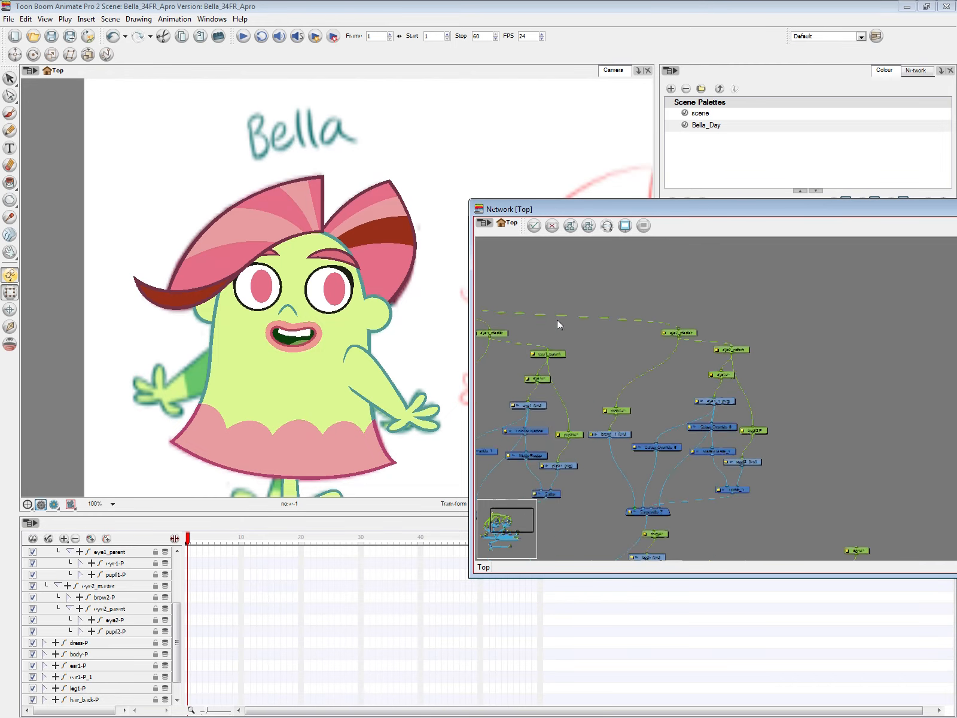
click(575, 326)
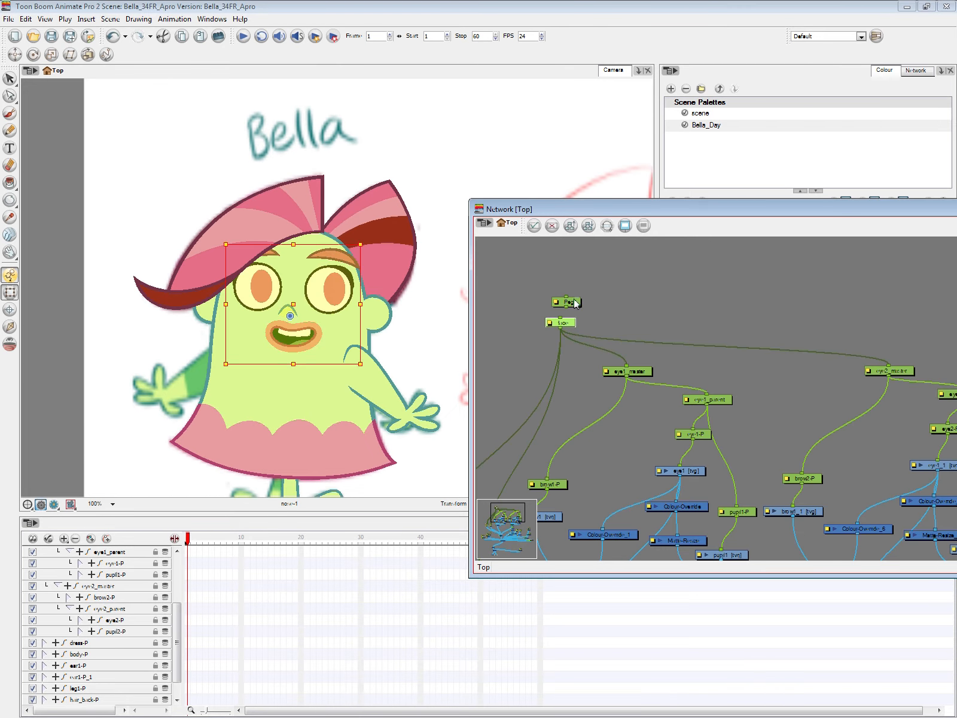
drag(575, 299, 616, 319)
Step: Rename the face peg to face_master and connect it under the new peg
click(590, 342)
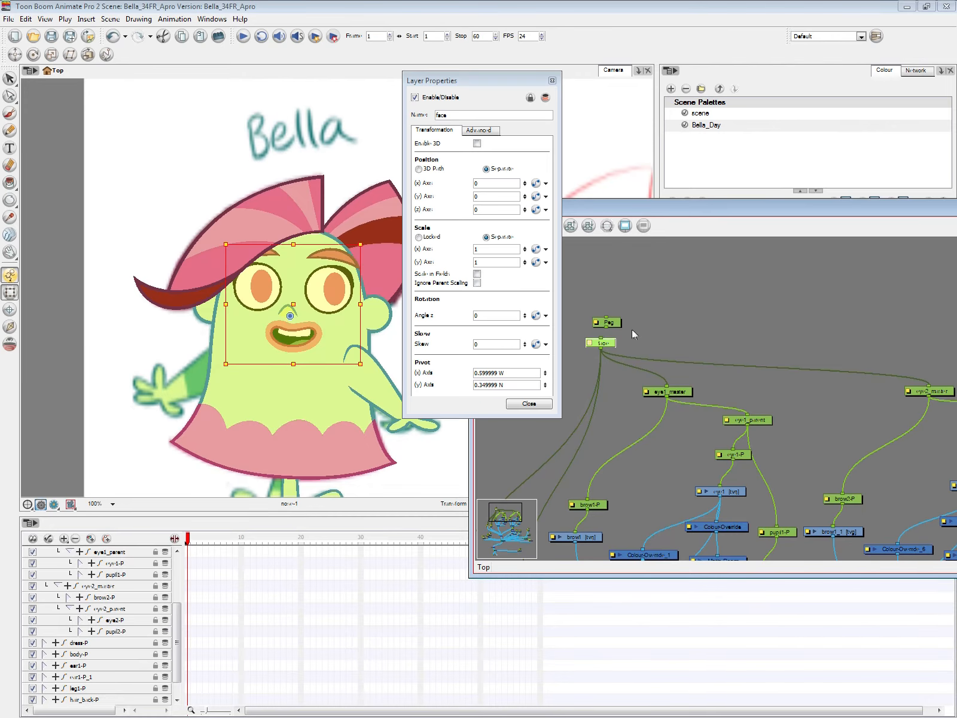
click(482, 114)
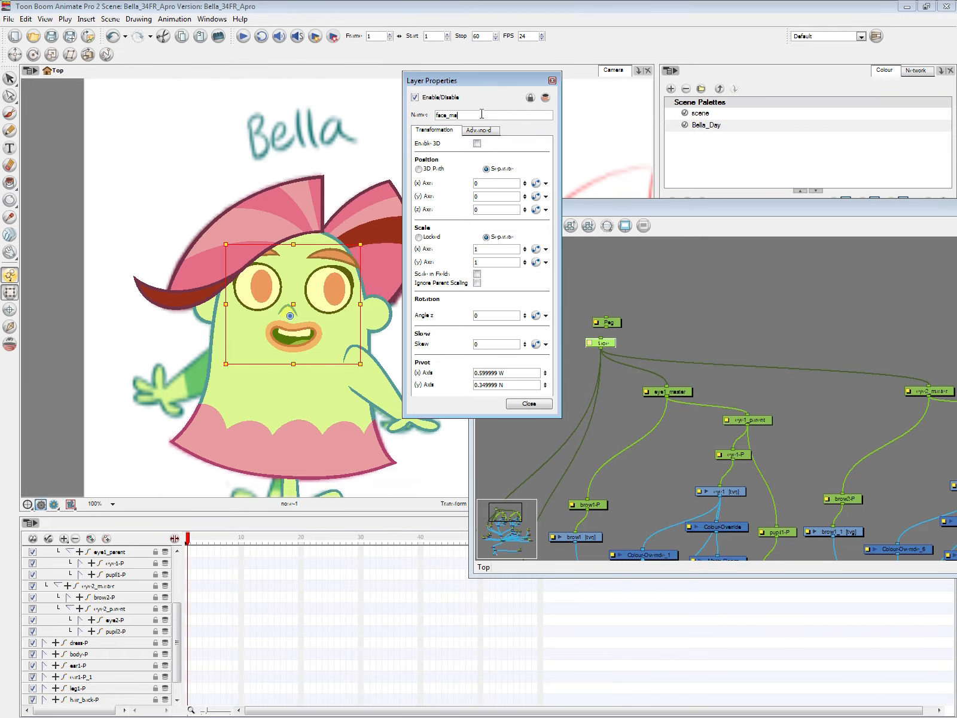
text(_master)
click(537, 405)
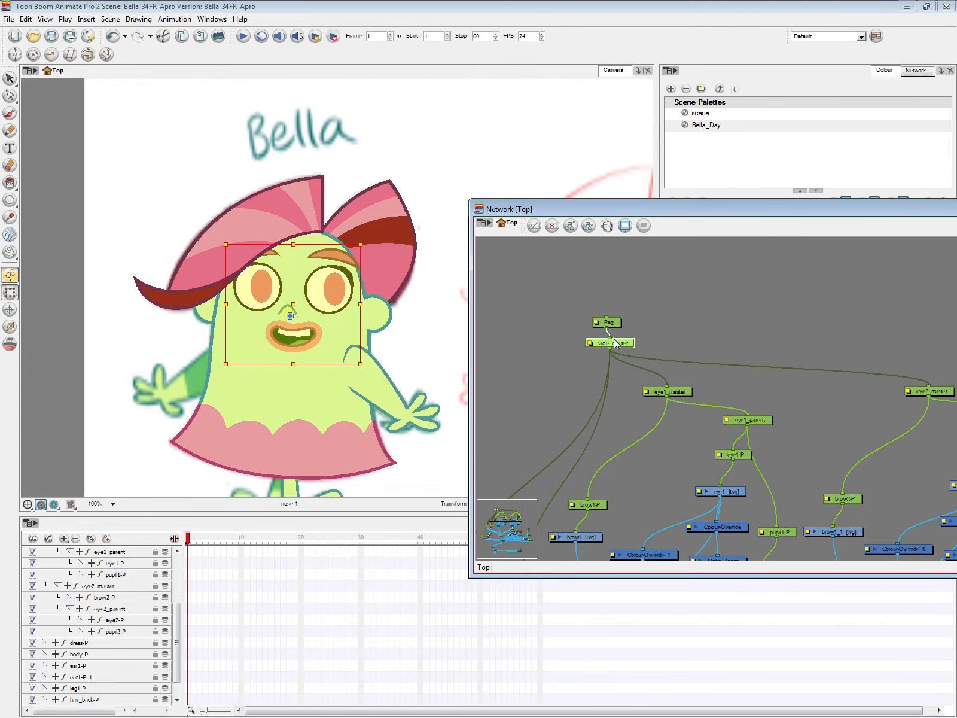
Step: Rename the new top peg to head_master and move it higher above the face_master peg
double_click(607, 321)
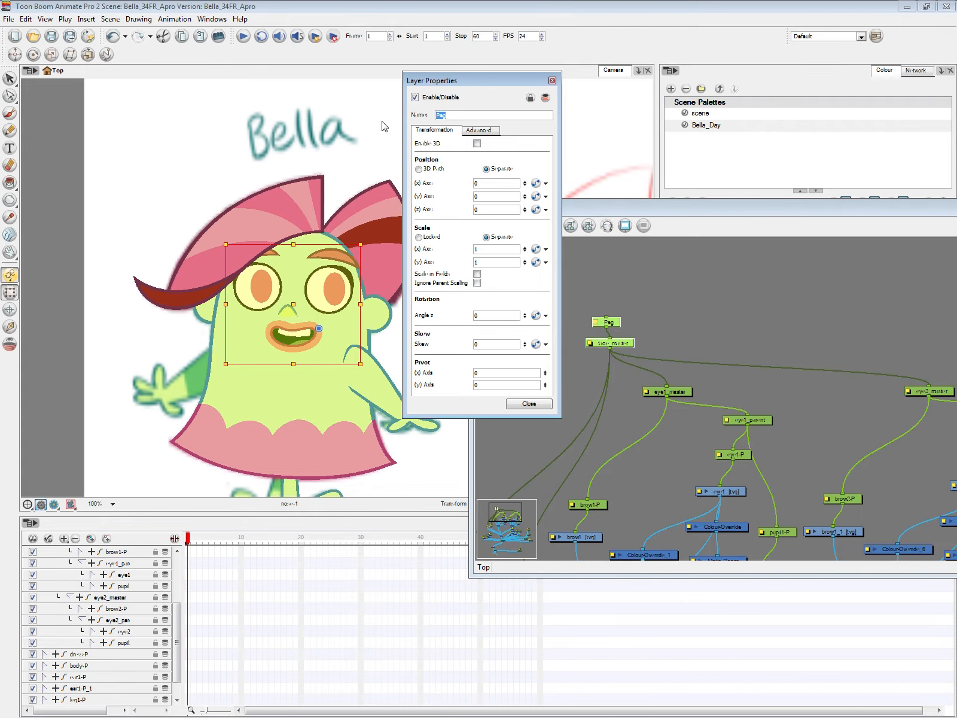
text(head_master)
click(529, 403)
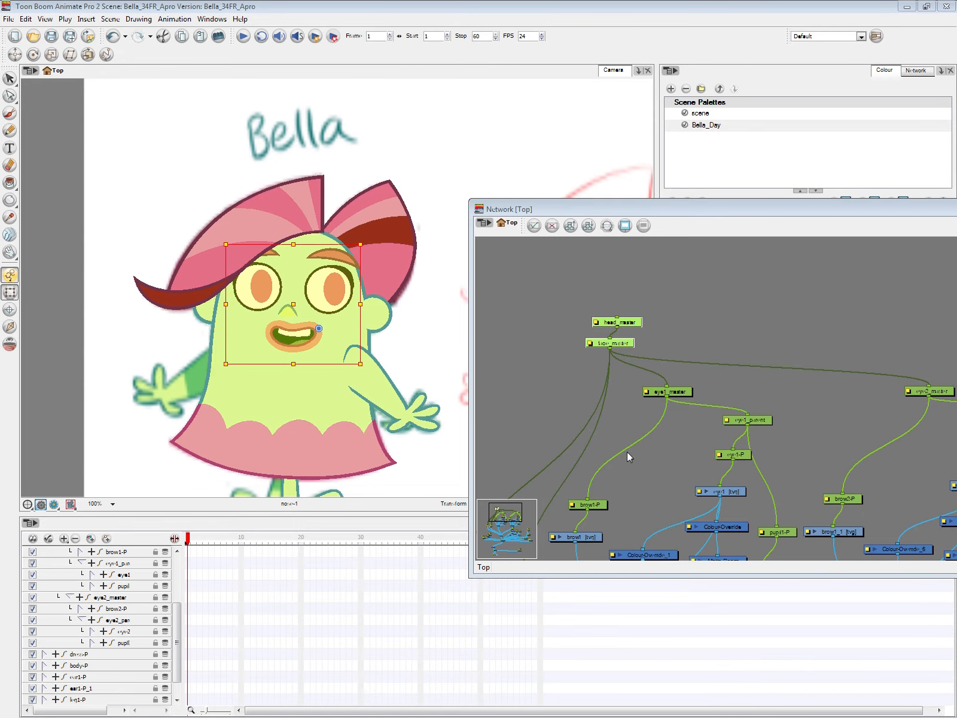
click(611, 422)
drag(619, 322, 603, 267)
key(1)
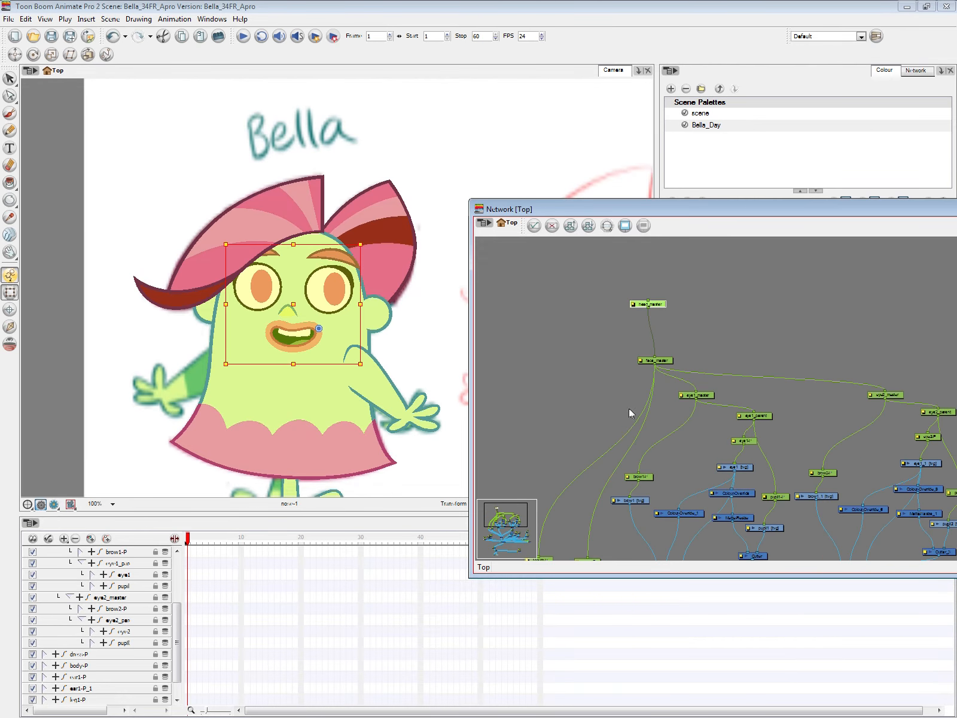
Step: Connect the ear1-P peg under the head_master peg in the Network
drag(597, 461, 629, 371)
drag(762, 422, 642, 465)
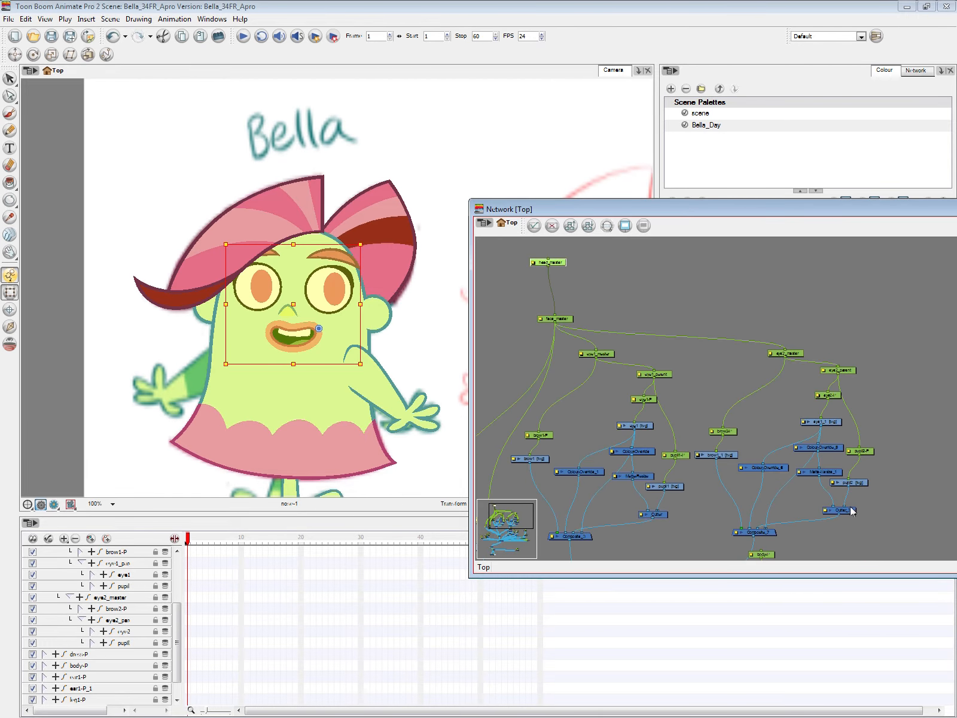
drag(871, 509, 866, 493)
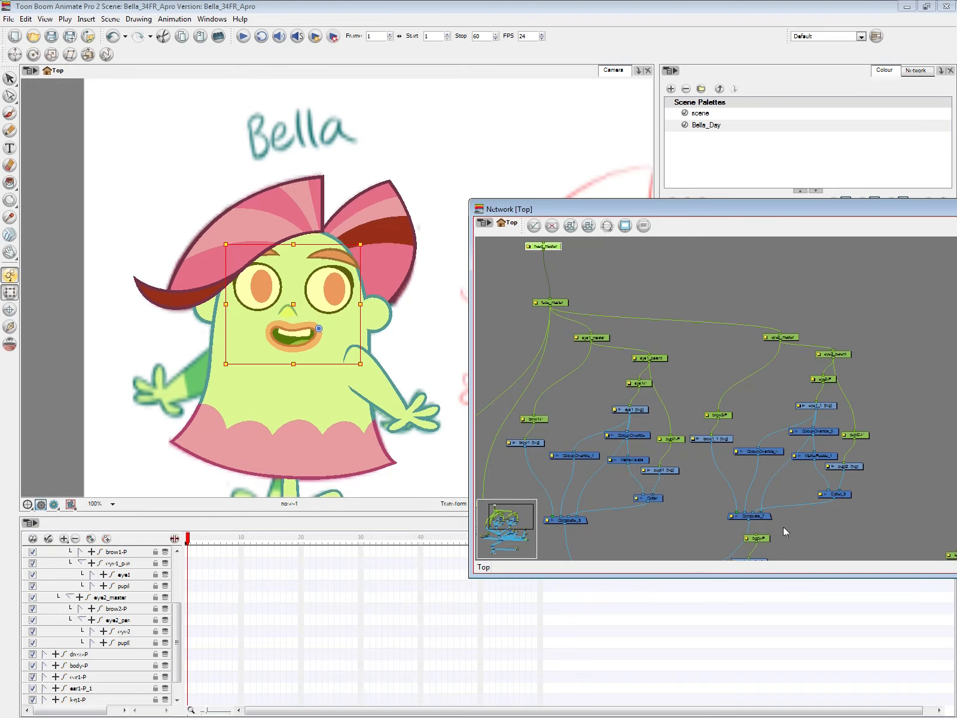
key(1)
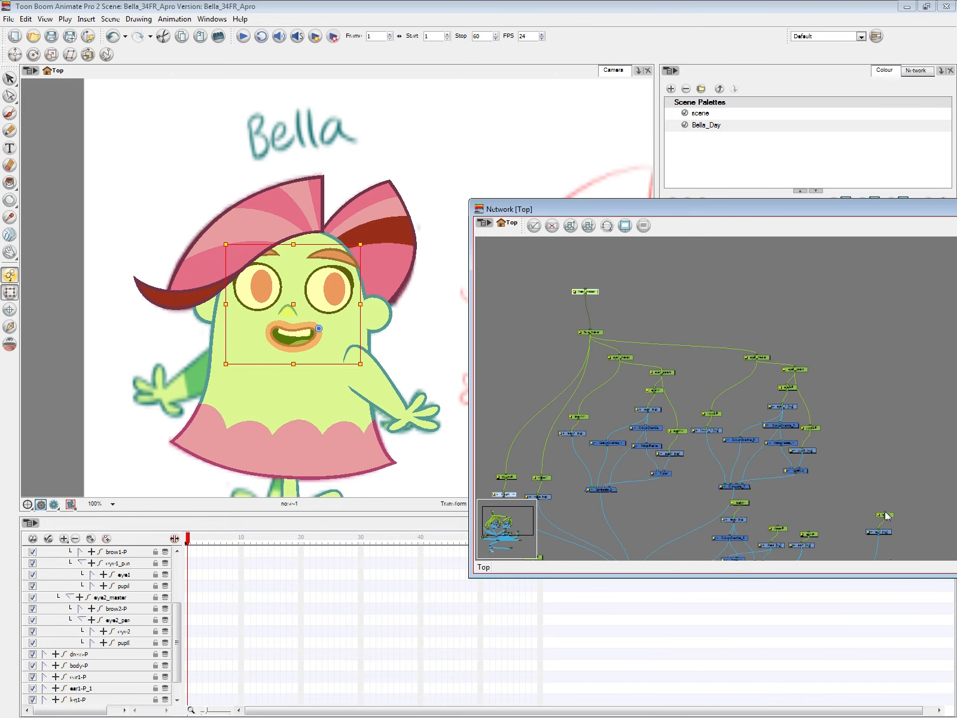
click(885, 515)
click(812, 537)
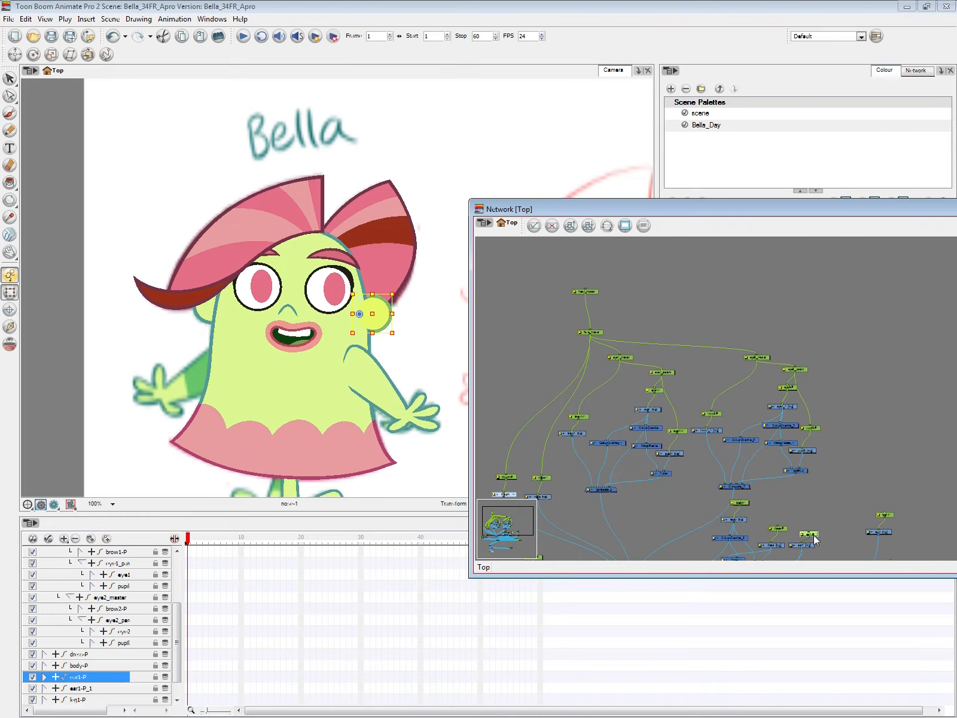
drag(809, 531, 588, 290)
drag(808, 531, 586, 292)
click(779, 530)
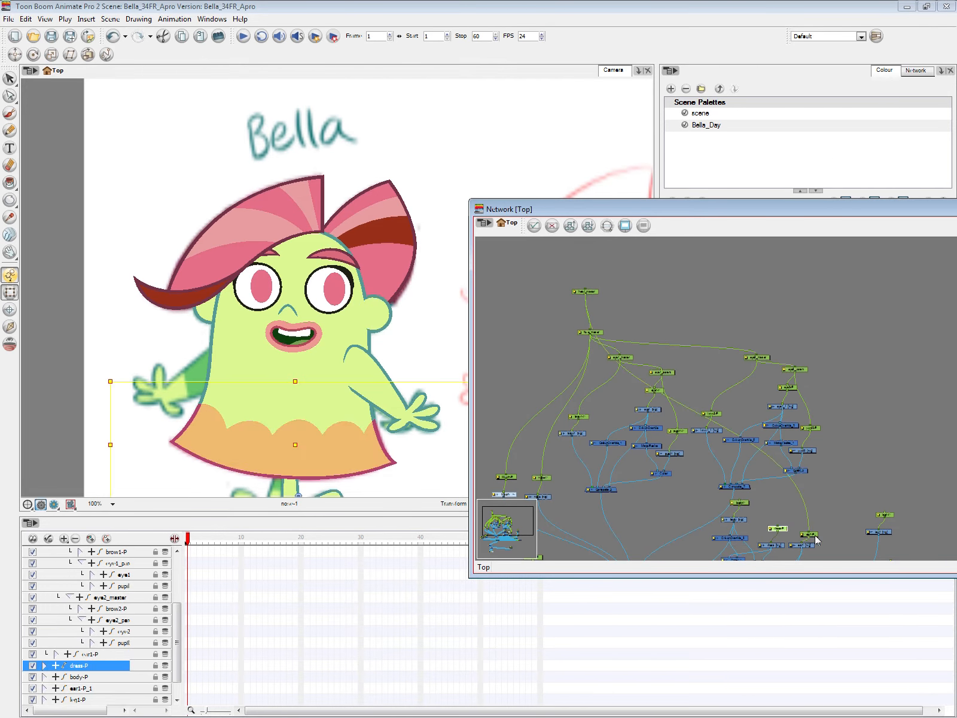
Step: Rename the second ear's peg, ear1-P_1, to ear2-P
drag(840, 514, 758, 456)
click(812, 507)
drag(814, 506, 843, 523)
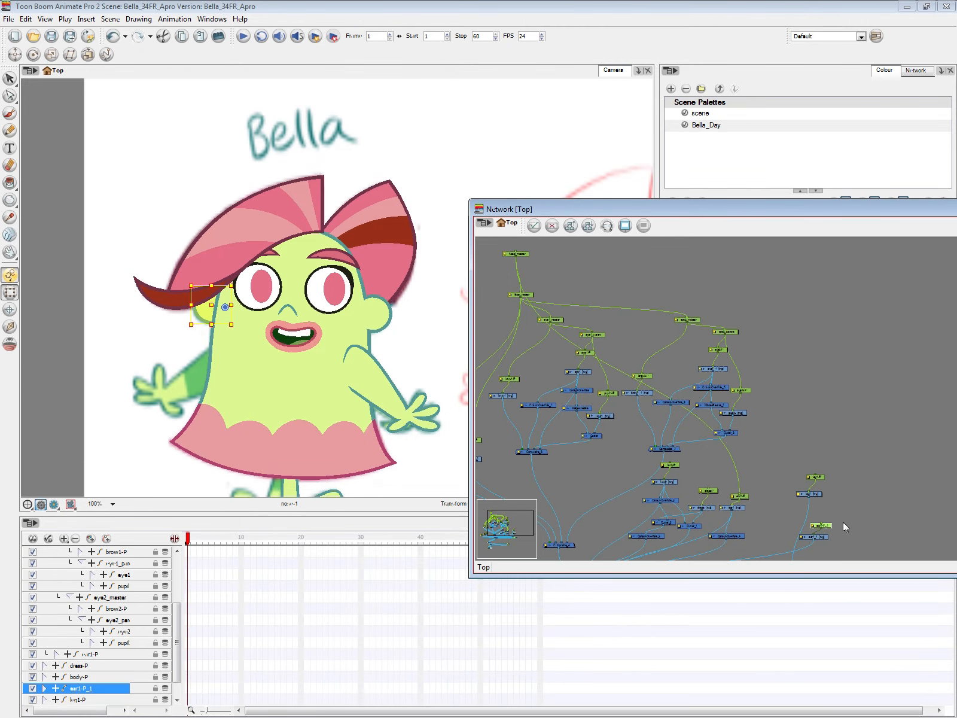
double_click(823, 527)
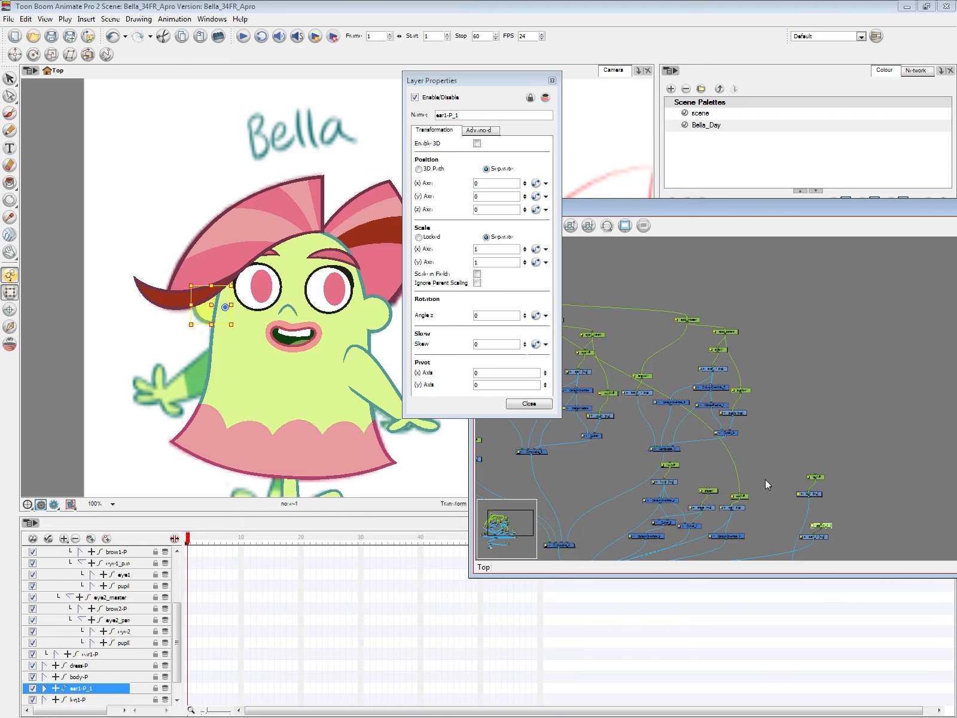
click(445, 114)
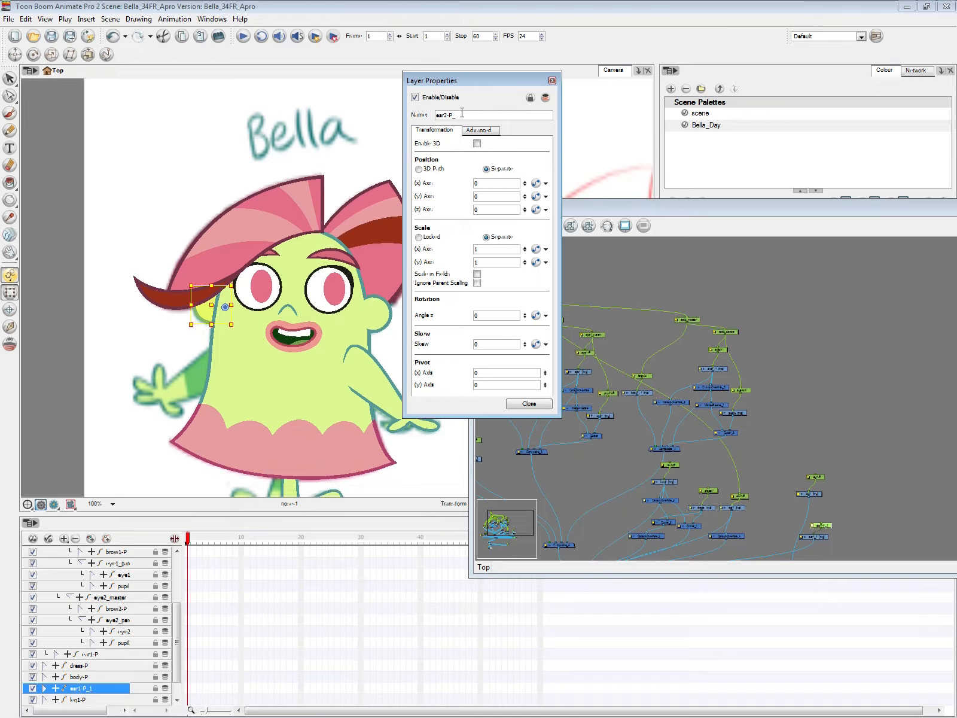
click(528, 403)
Step: Rename the drawing layer below ear2-P to ear2 and connect the ear2-P peg under head_master
double_click(806, 539)
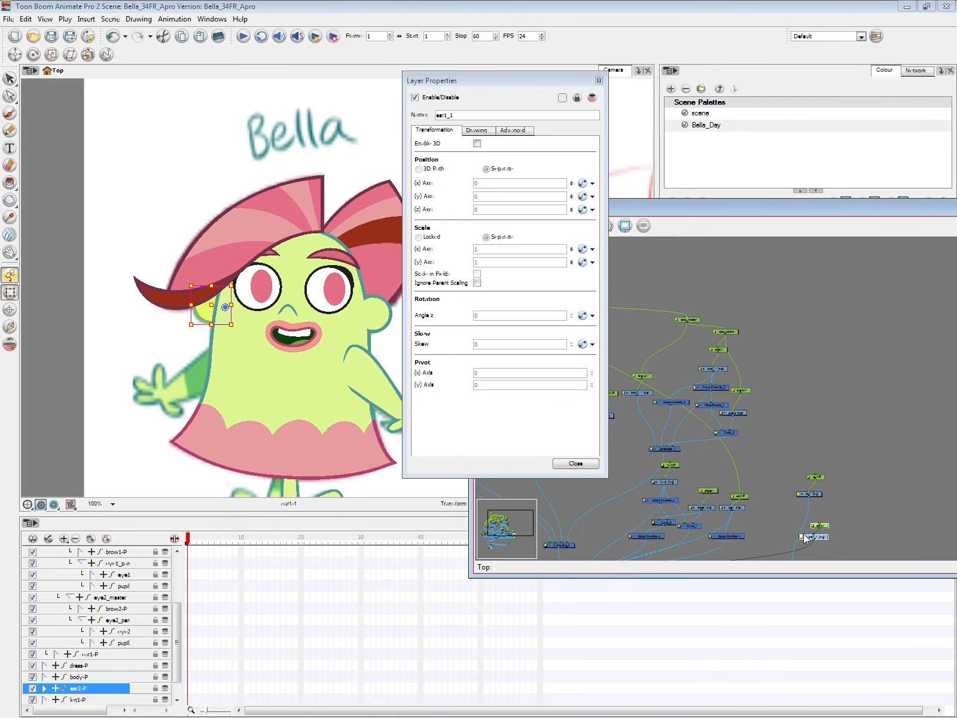
double_click(443, 115)
text(ear2)
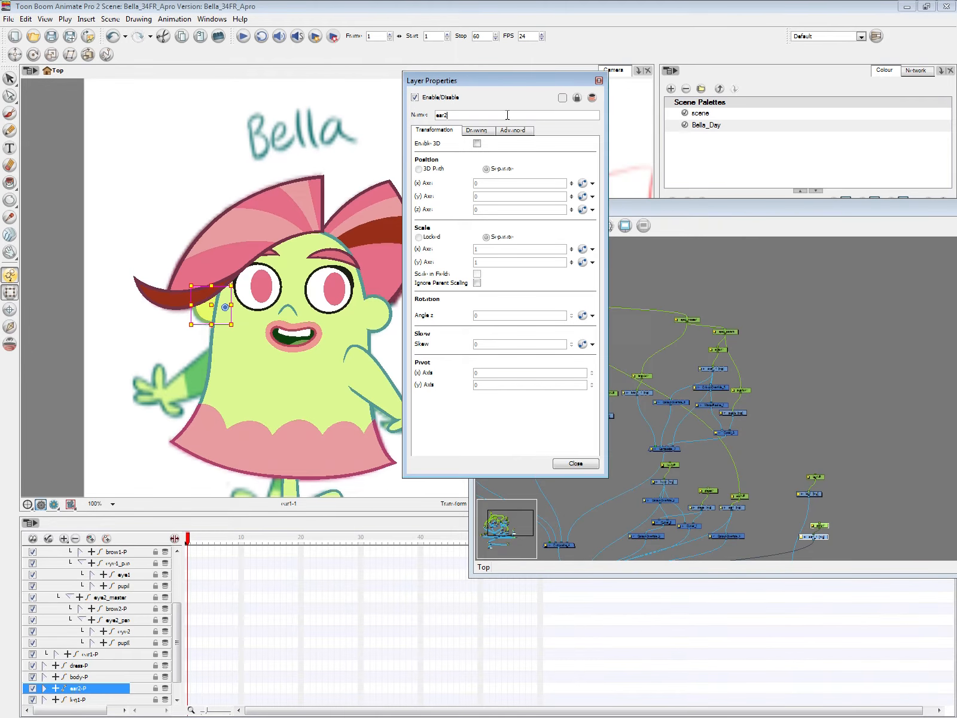
click(587, 465)
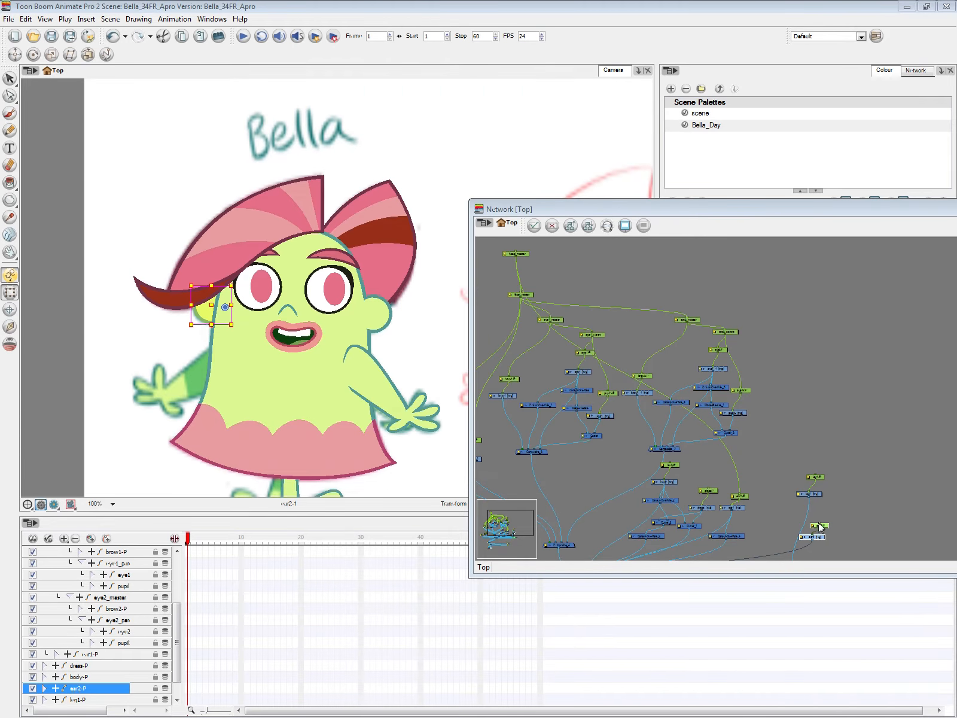
click(522, 254)
click(854, 473)
Step: Set the hair_front layer's embedded pivot option to Apply Embedded Pivot on Parent Peg
drag(724, 510, 887, 476)
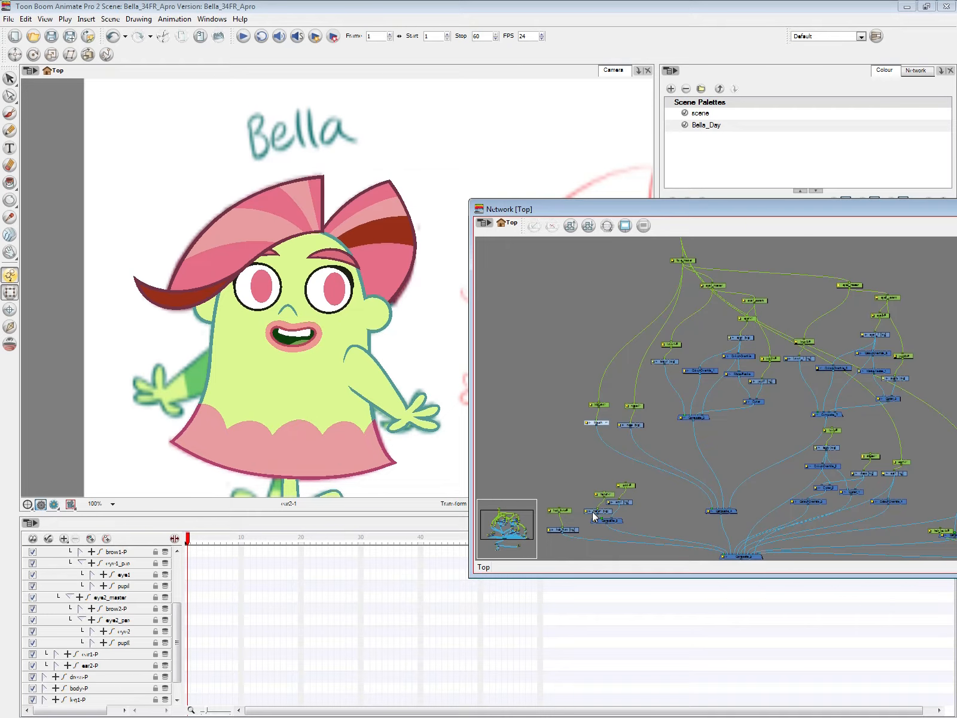
click(567, 511)
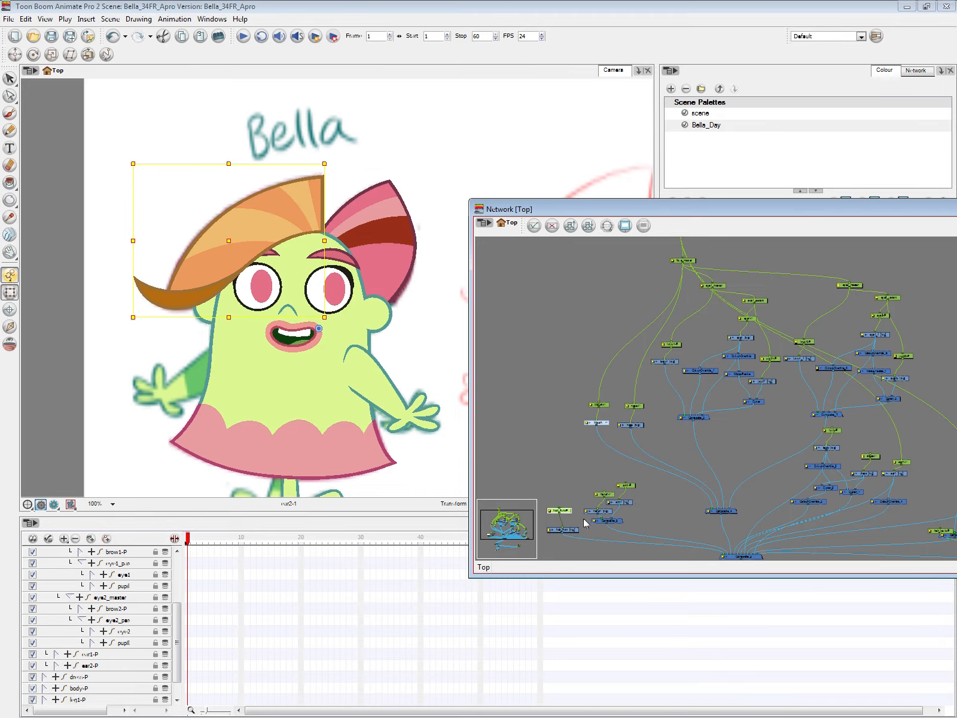
click(565, 529)
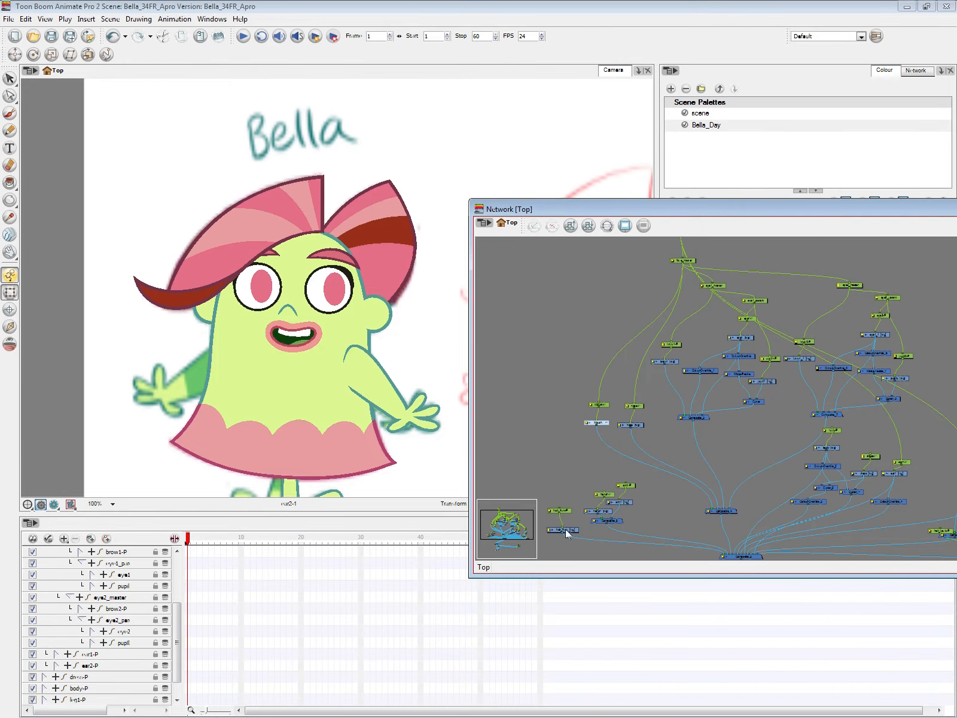
double_click(566, 528)
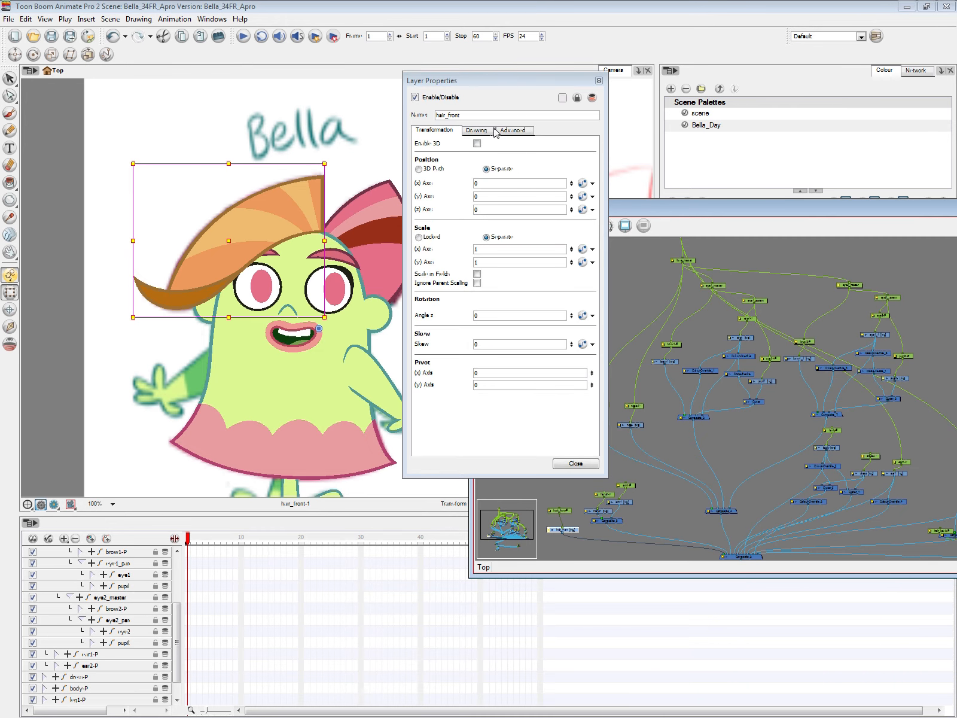
click(491, 130)
click(526, 186)
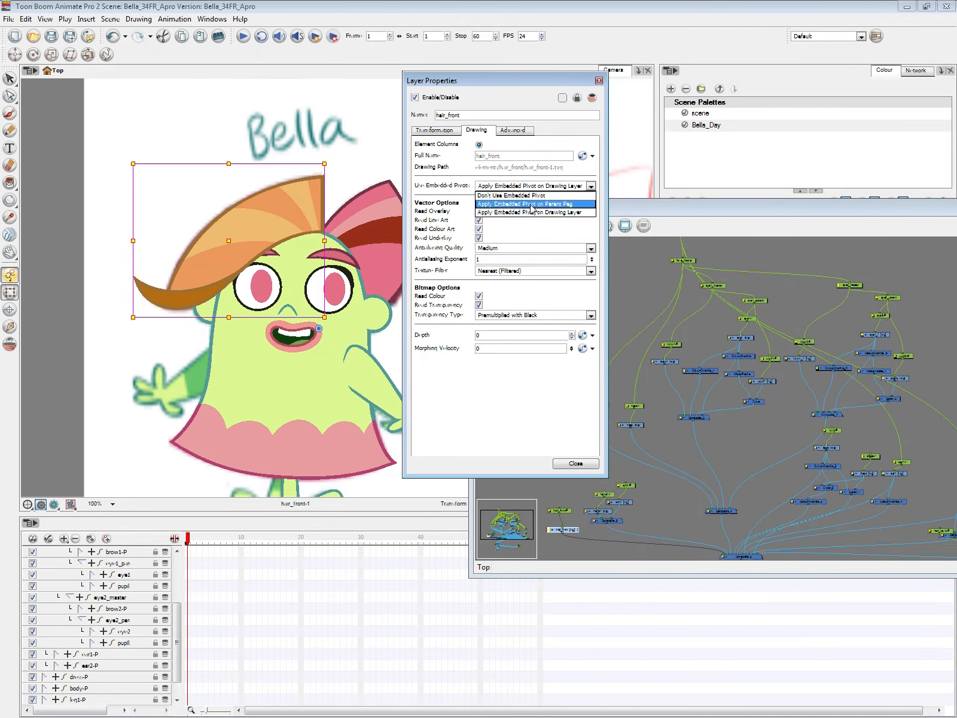
click(532, 204)
click(589, 463)
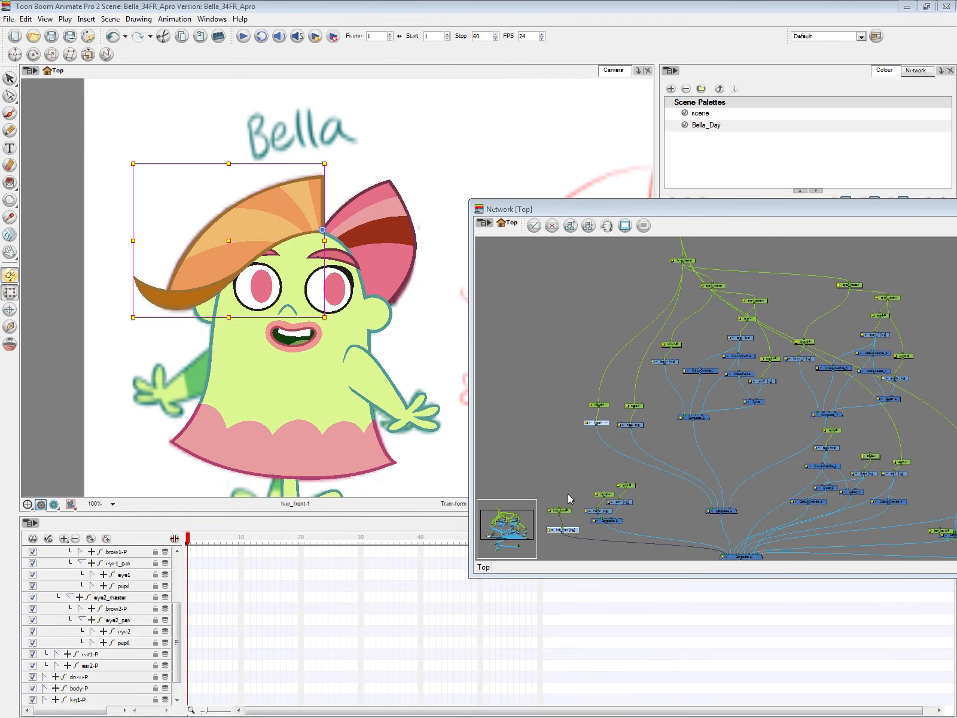
Step: Add a new peg above the hair_front-P peg and rename it hair_master
click(561, 510)
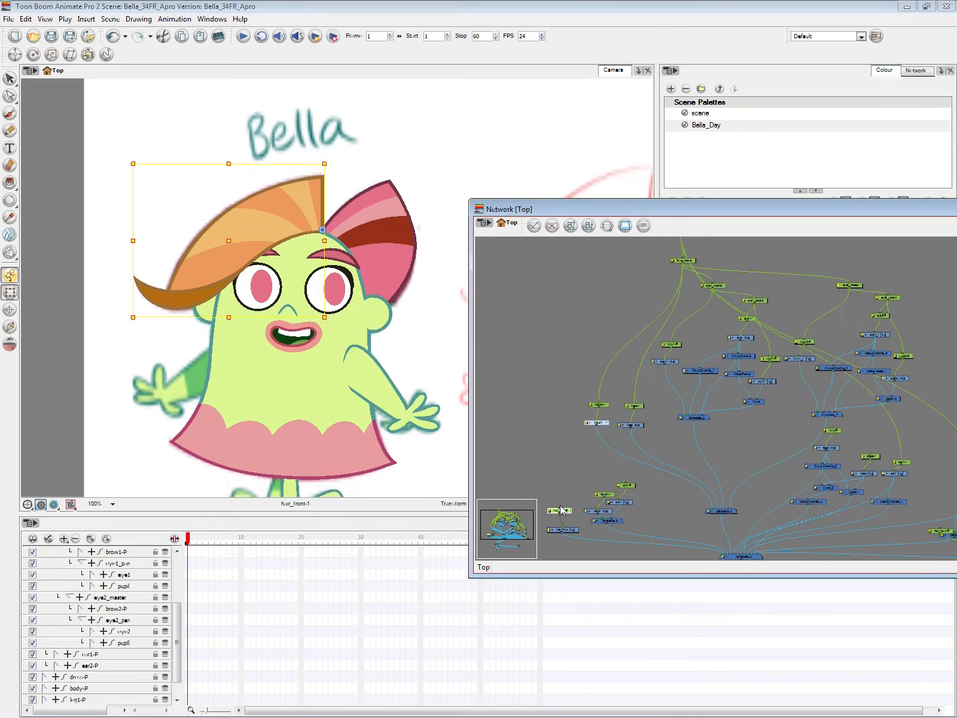
key(ctrl+p)
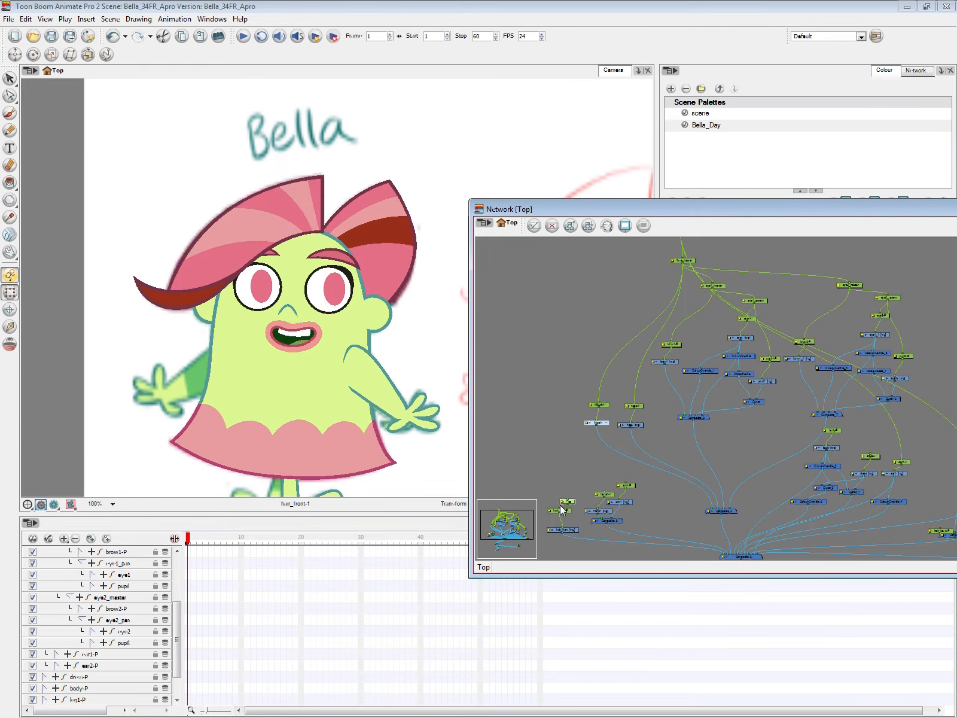
scroll(562, 509, up, 8)
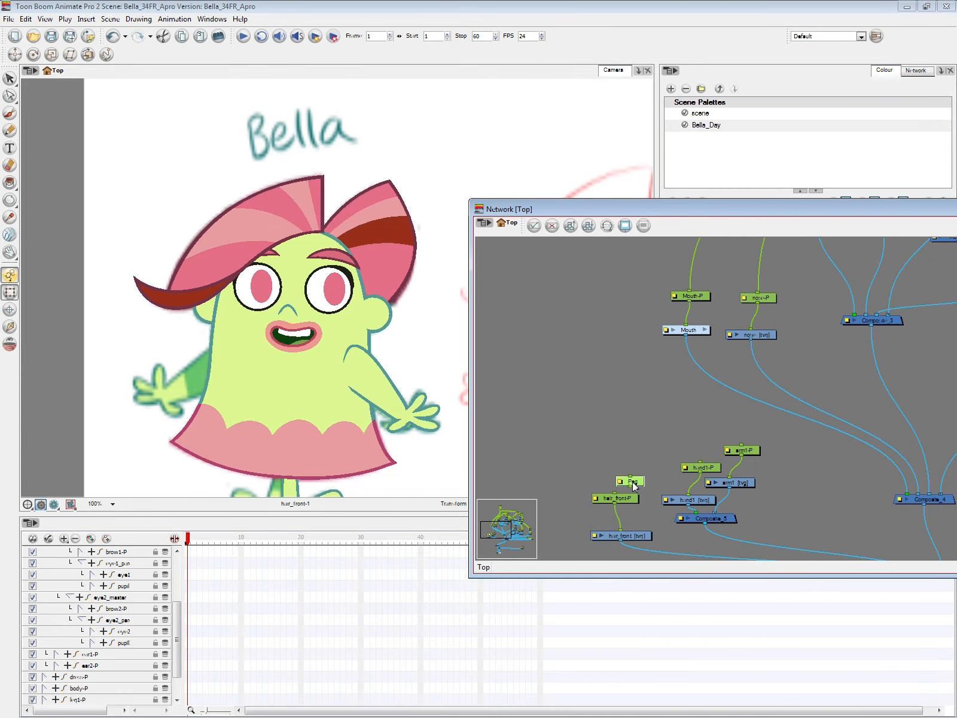
drag(633, 482, 633, 451)
double_click(632, 450)
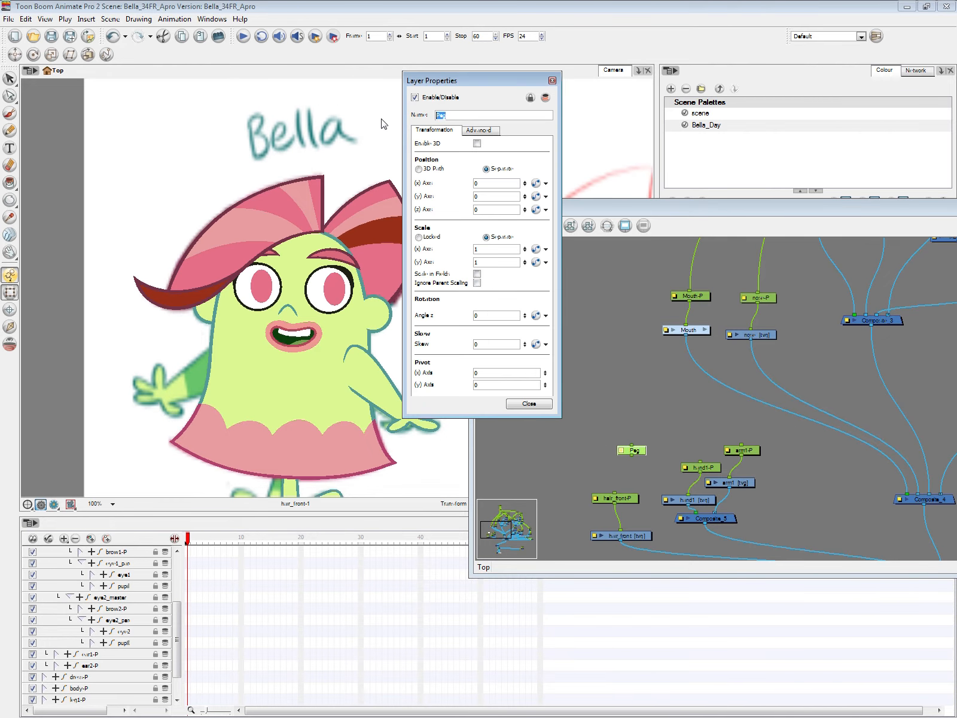
text(hair_master)
click(540, 404)
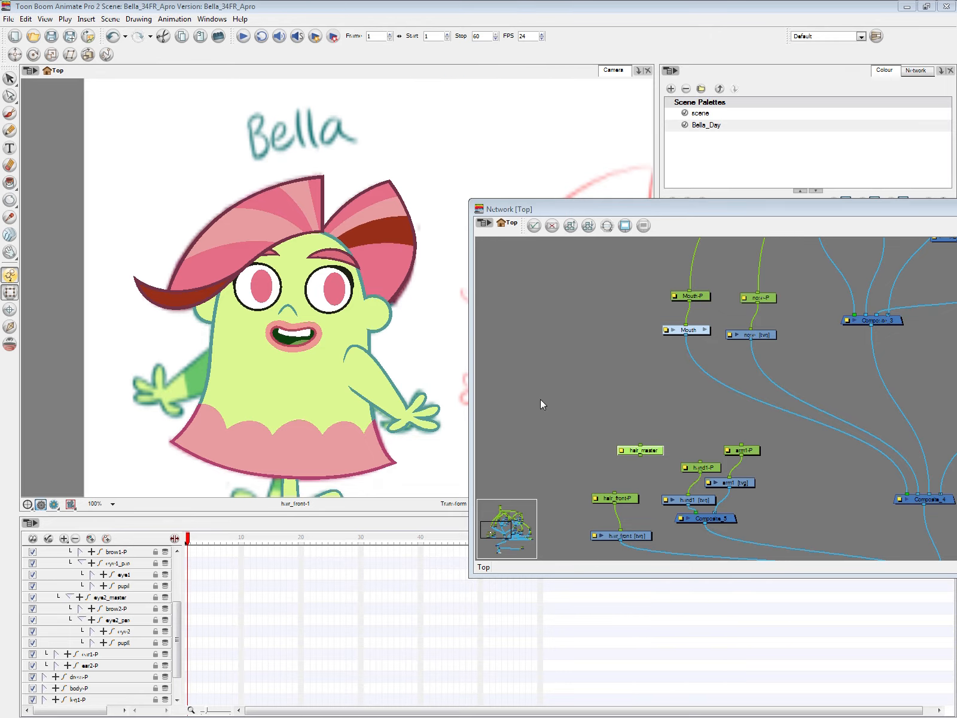
Step: Connect the hair_front-P peg and the back hair's peg under the hair_master peg
drag(638, 455, 612, 490)
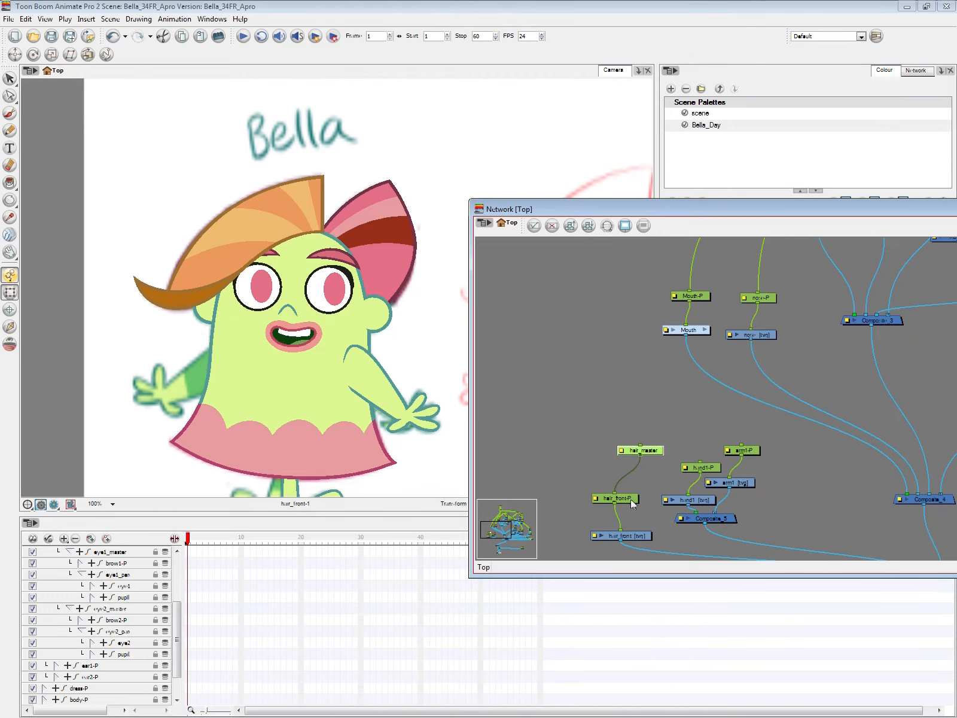
click(633, 498)
key(2)
drag(824, 497, 548, 430)
drag(873, 485, 642, 484)
drag(740, 427, 833, 447)
key(2)
key(2)
drag(722, 496, 858, 521)
key(2)
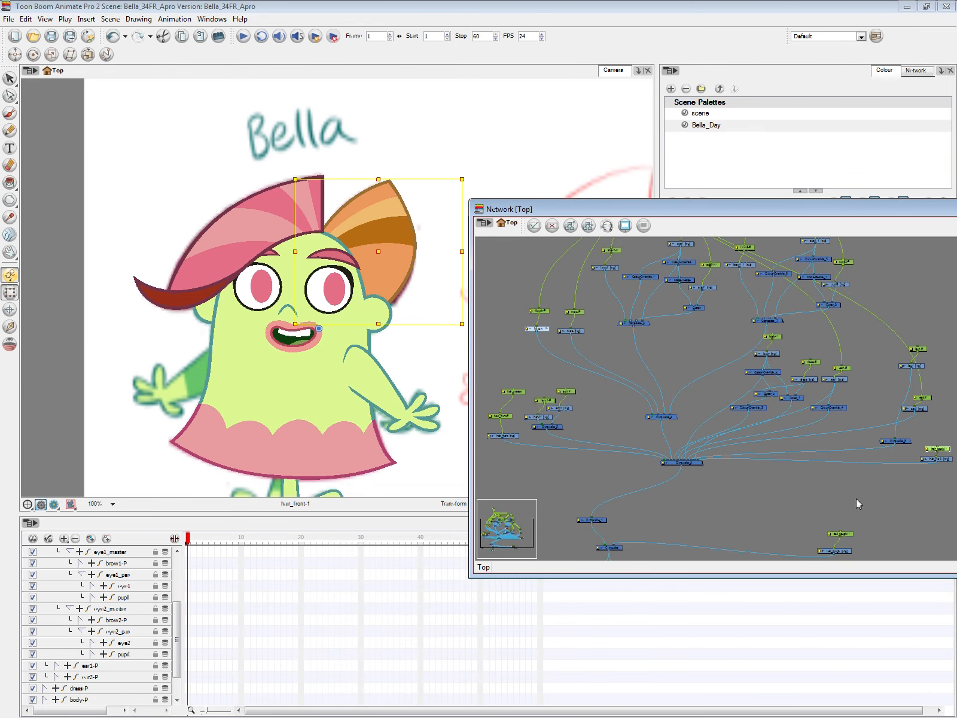
drag(937, 446, 912, 441)
click(512, 394)
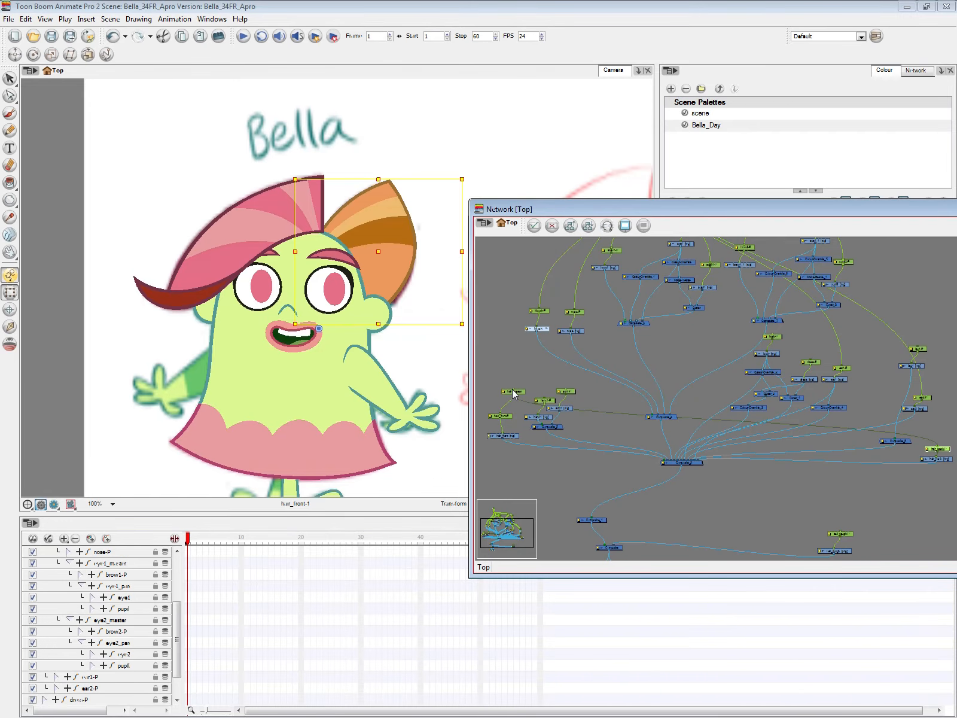
Step: Set the hair_back layer's embedded pivot option to Apply Embedded Pivot on Parent Peg
click(942, 459)
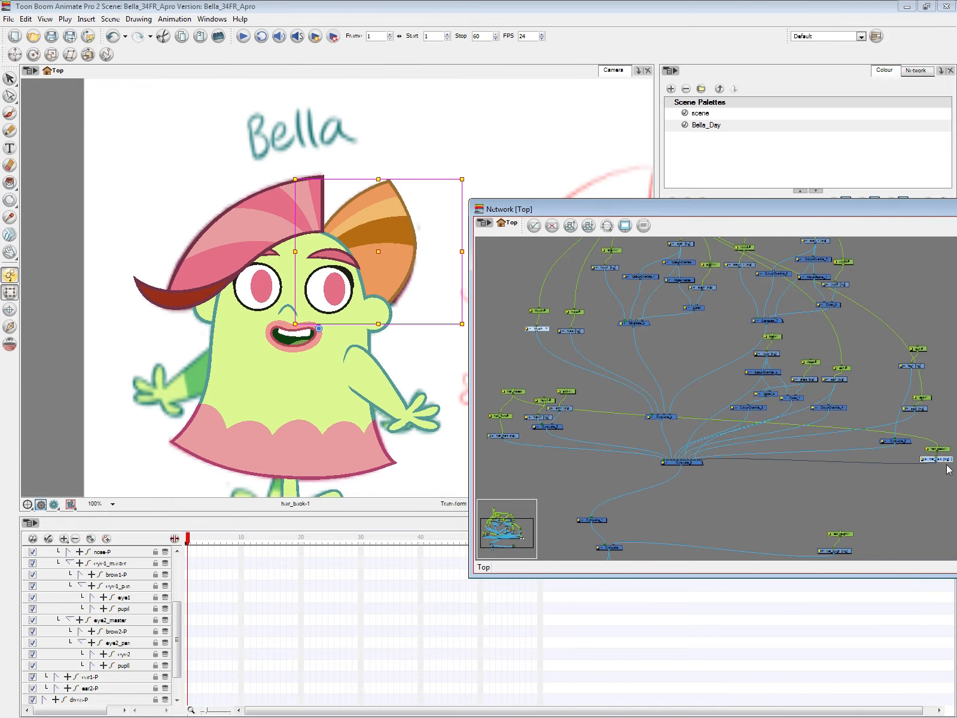
double_click(943, 459)
click(476, 130)
click(534, 186)
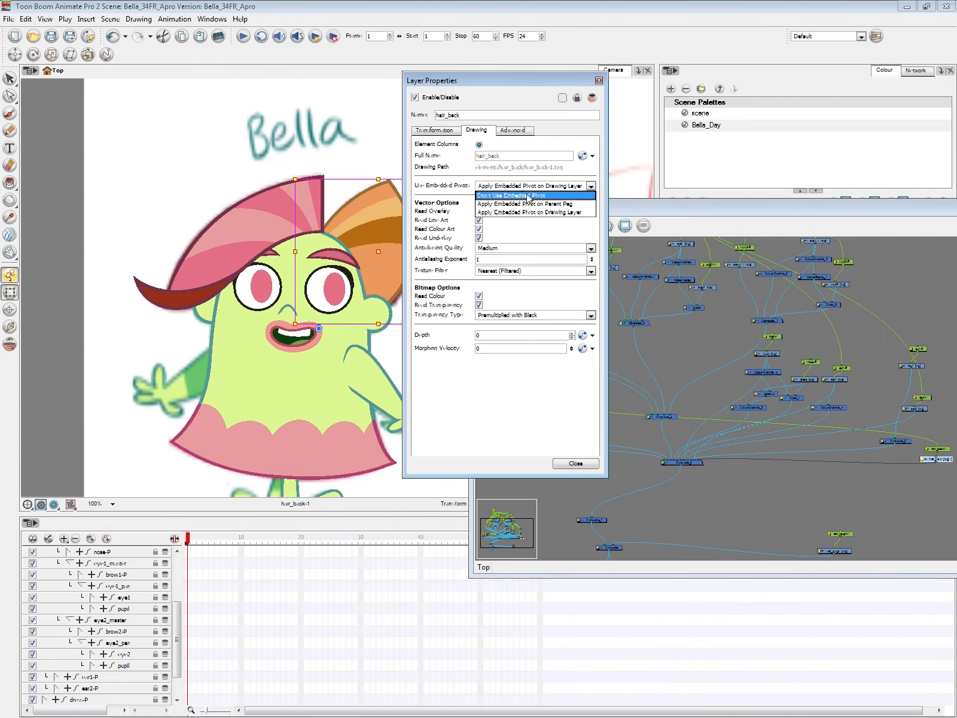
click(536, 209)
click(576, 464)
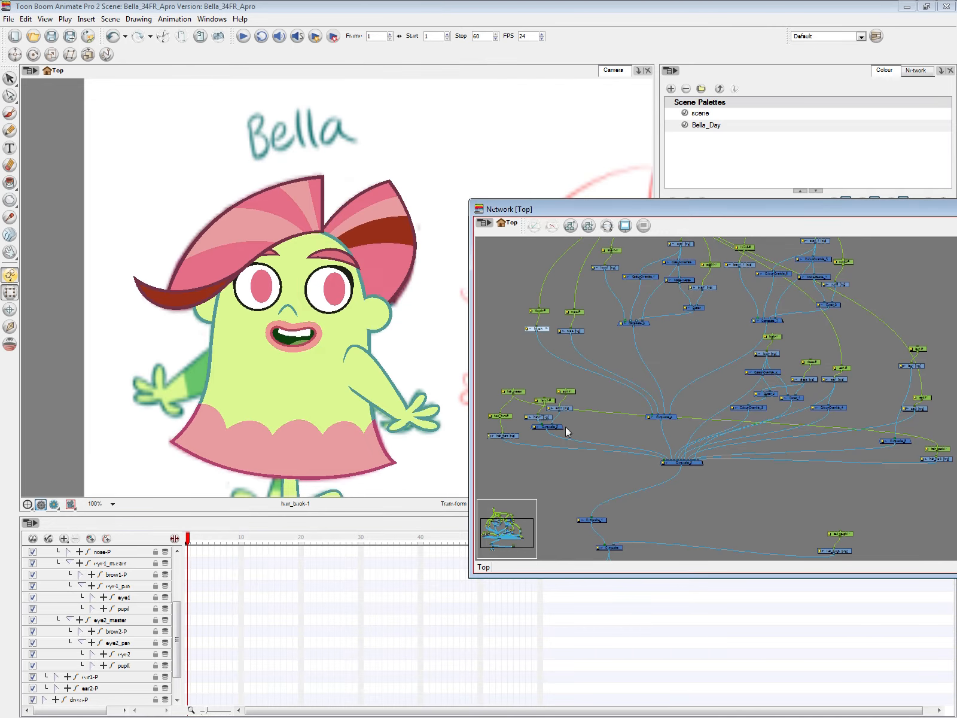
Step: Move the hair_master peg's pivot up to the top of the head, where the front and back hair meet
click(519, 391)
click(33, 55)
drag(320, 328, 320, 234)
key(shift+t)
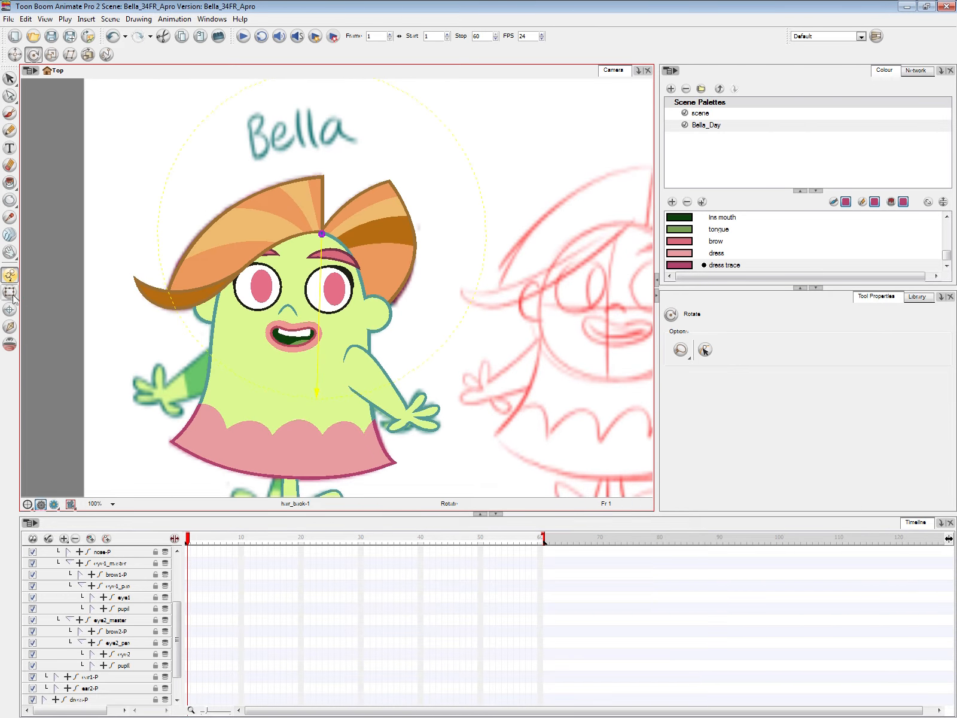
click(379, 250)
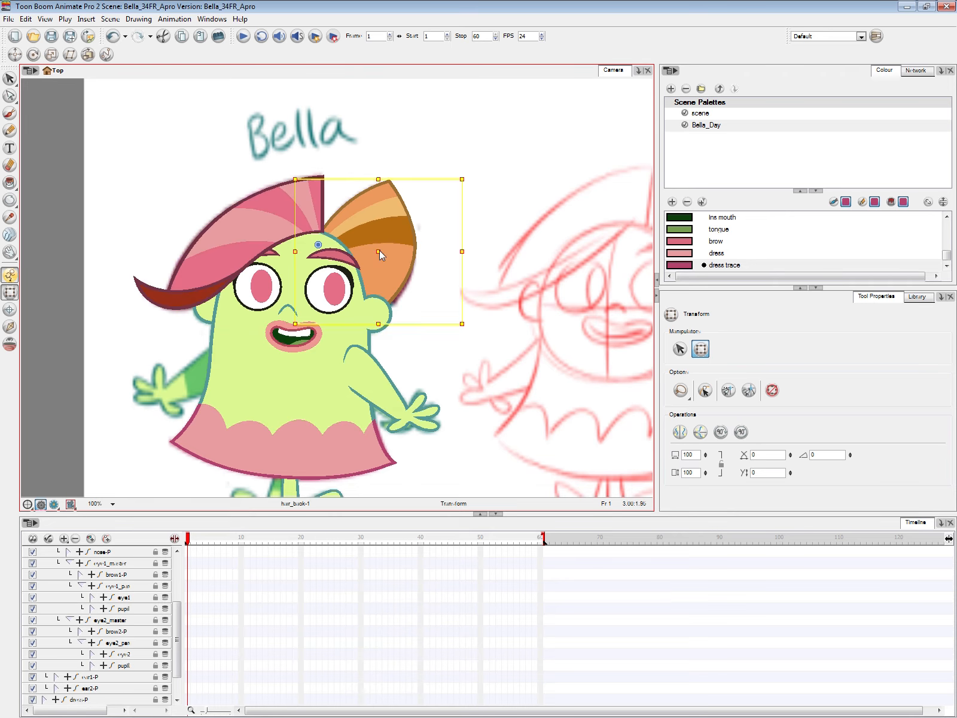
click(428, 340)
Step: Try shifting the selected hair_front artwork slightly on its drawing, and undo the shift
double_click(280, 225)
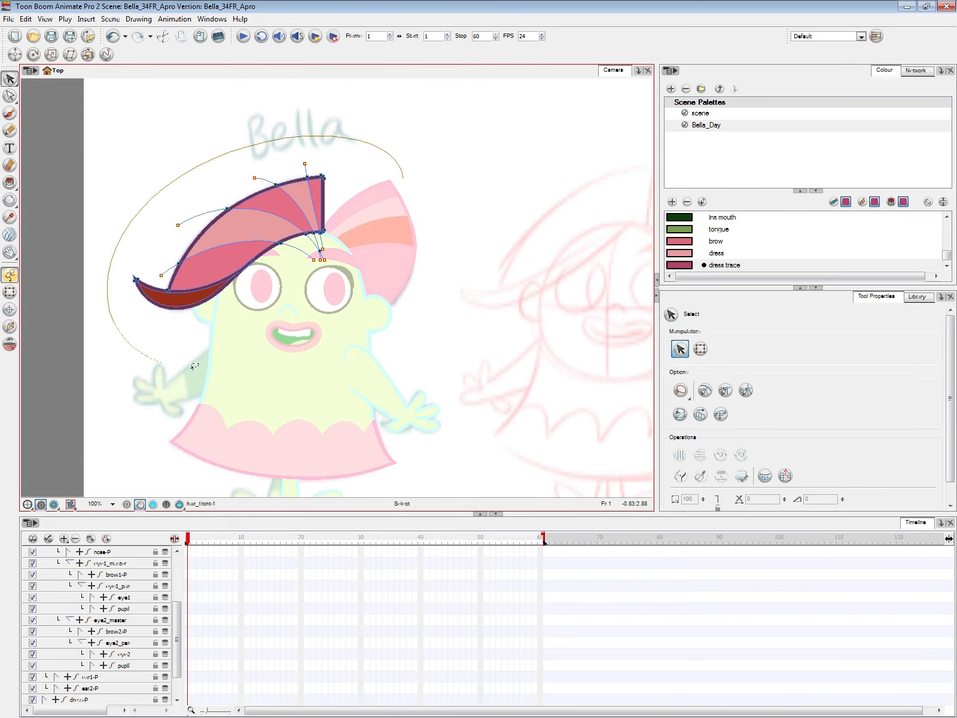
click(345, 239)
click(319, 157)
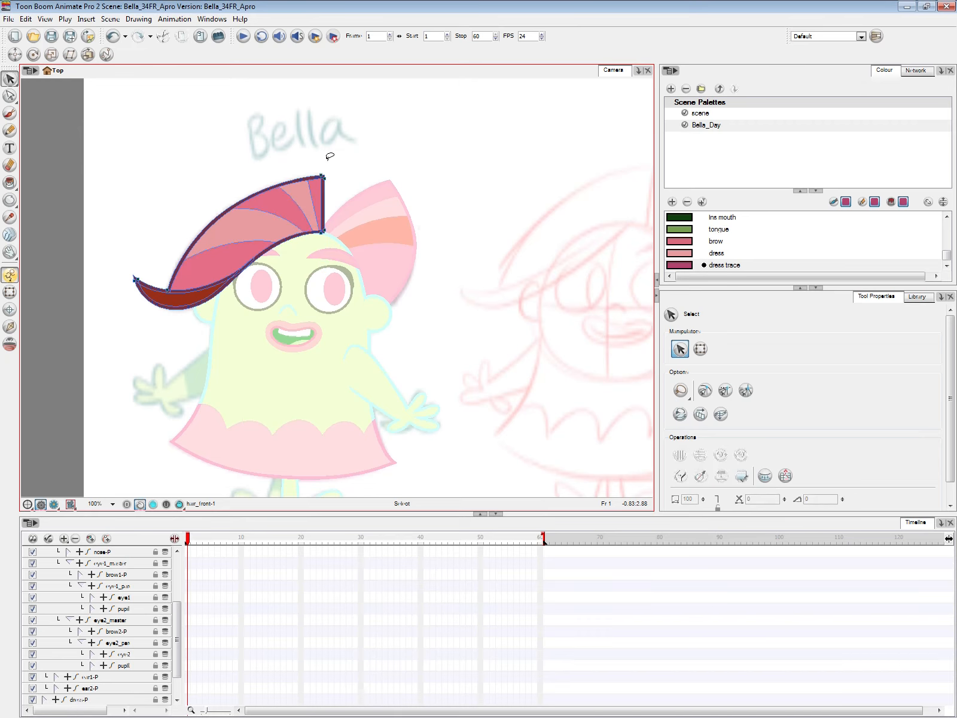
mouse_move(396, 162)
mouse_down()
mouse_move(160, 372)
mouse_move(353, 281)
mouse_up()
key(2)
drag(315, 187, 311, 188)
click(10, 291)
click(461, 310)
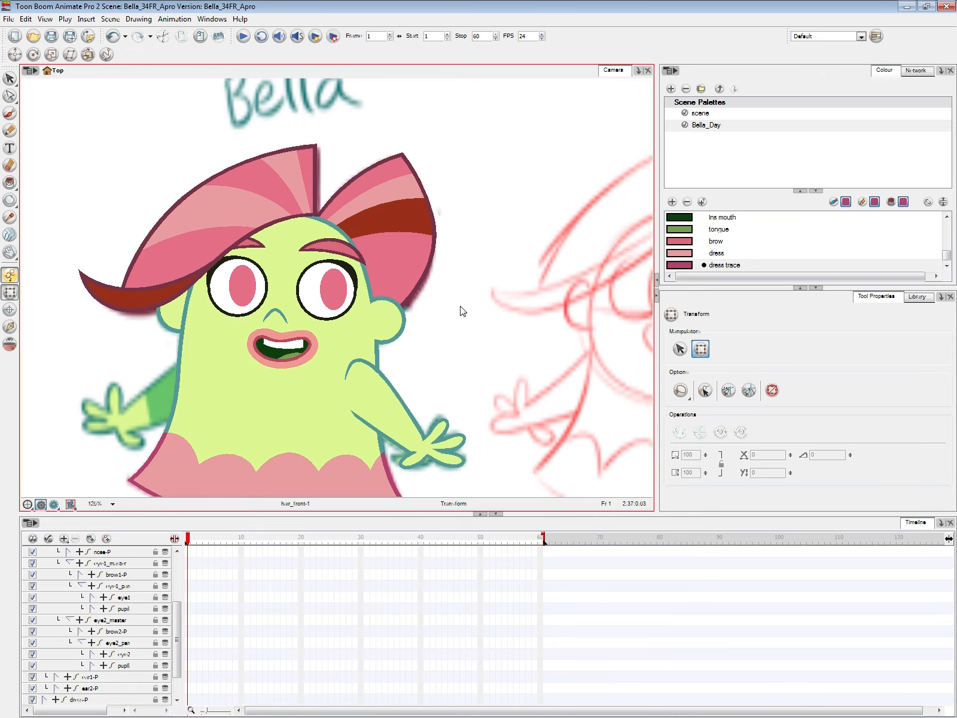
key(2)
key(2)
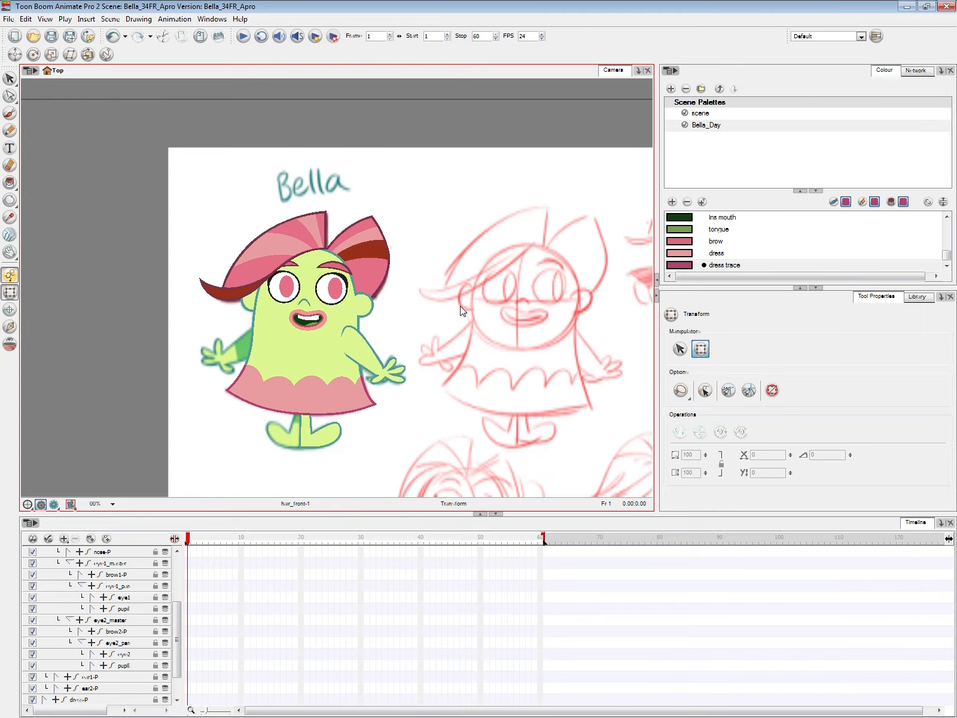
key(ctrl+z)
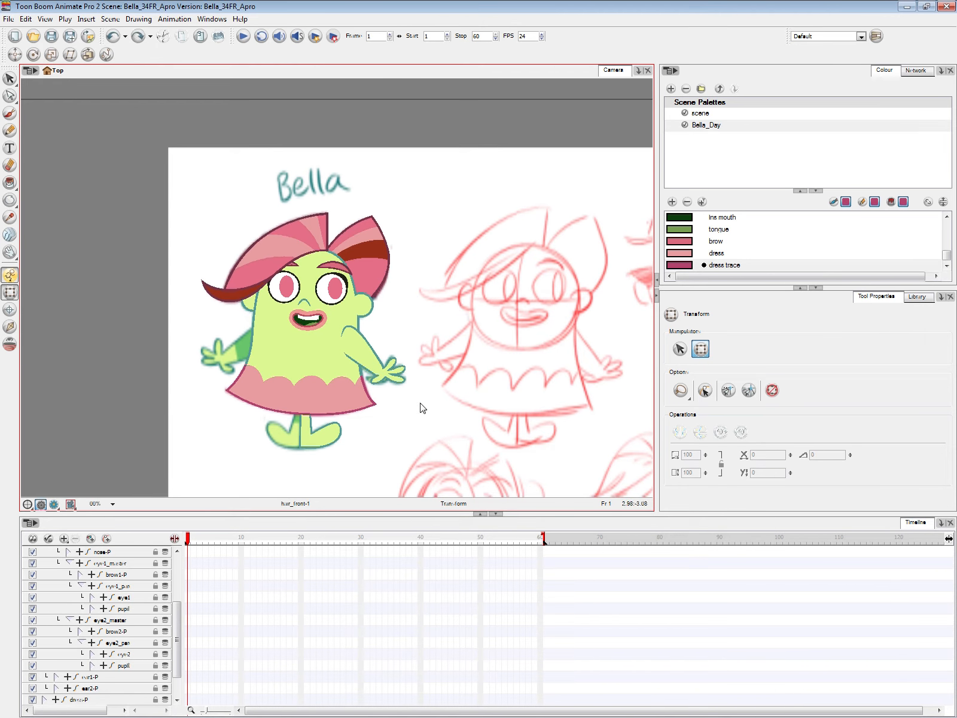
Step: Connect the hair_master peg under the head_master peg, test-move the head together with its hair, and undo the move
click(362, 263)
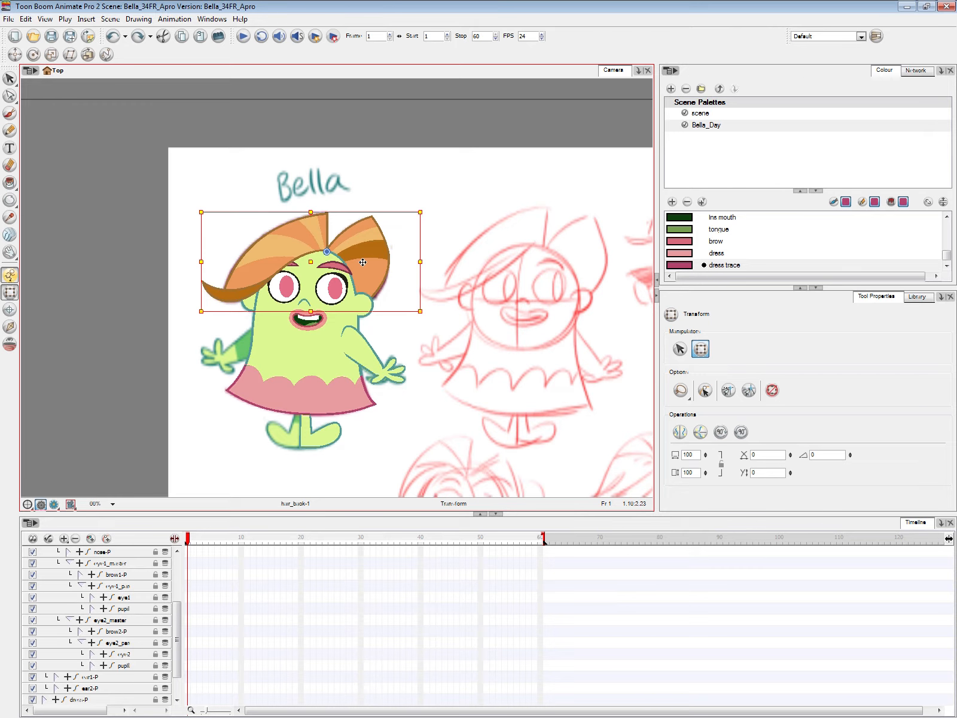
key(alt+Tab)
key(2)
drag(588, 415, 571, 496)
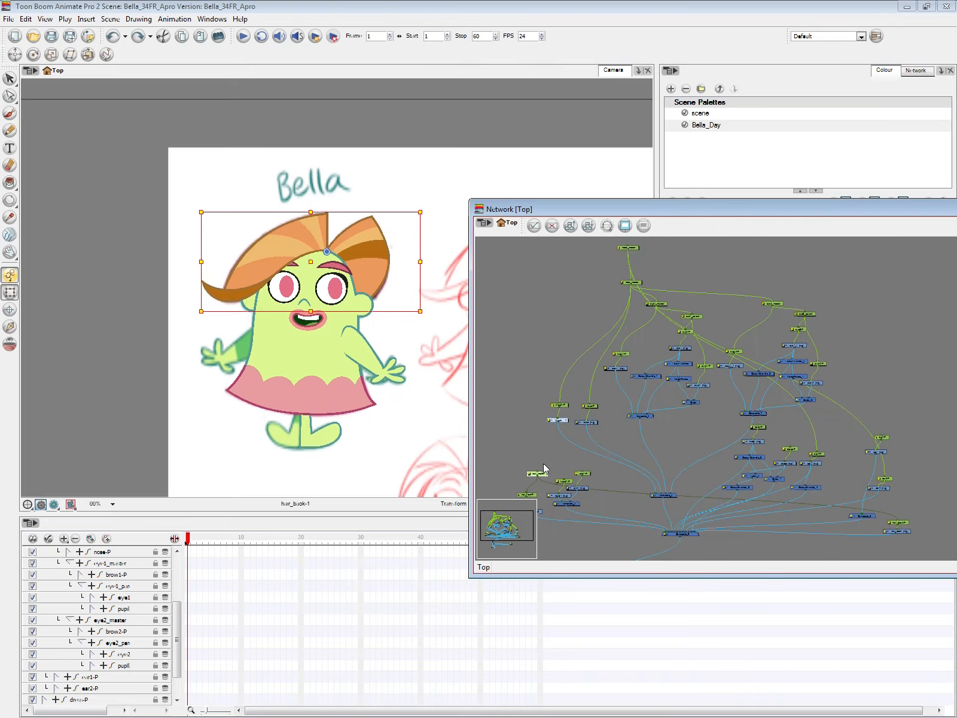
drag(629, 249, 638, 256)
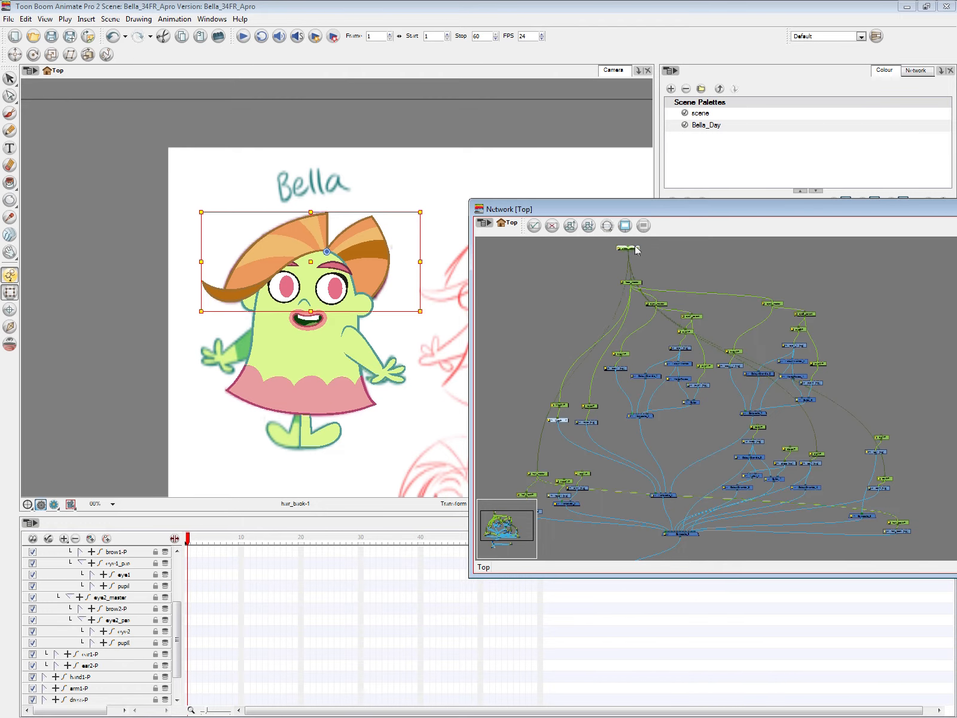
drag(314, 278, 335, 262)
key(ctrl+z)
Step: Hide the rough sketch layer so only the character's cut-out artwork shows
drag(178, 635, 180, 693)
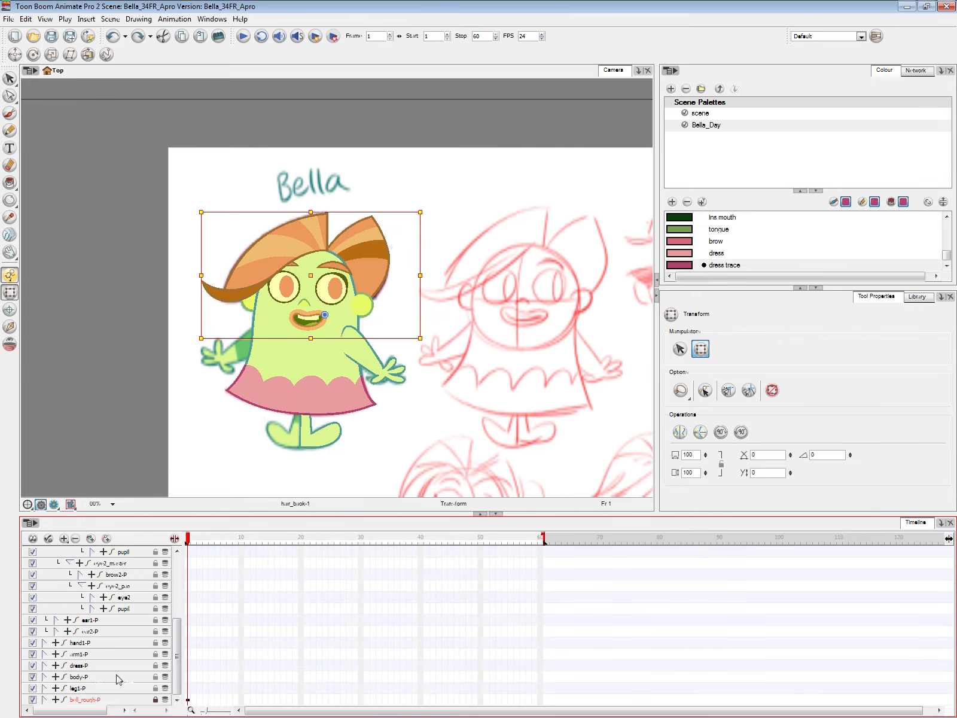
click(33, 699)
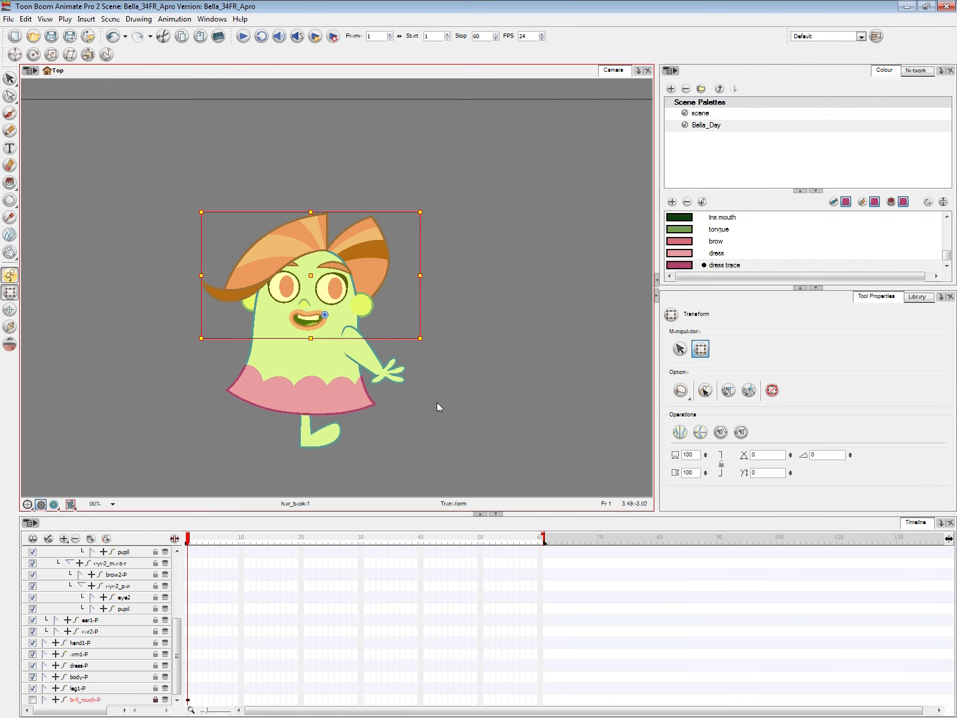
click(450, 436)
scroll(451, 406, down, 1)
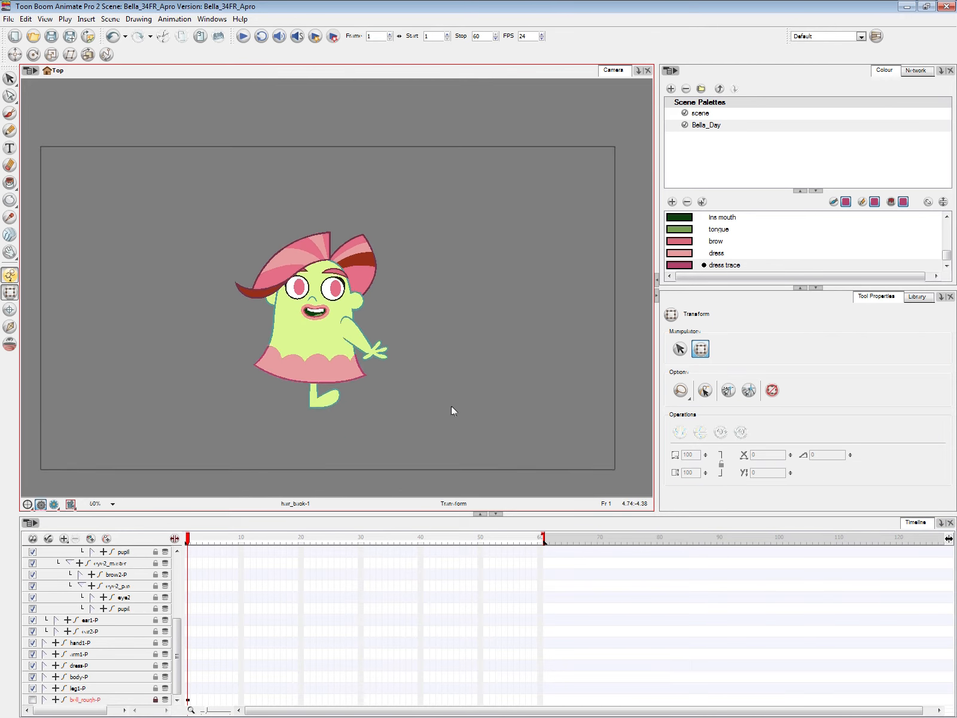
scroll(458, 408, up, 2)
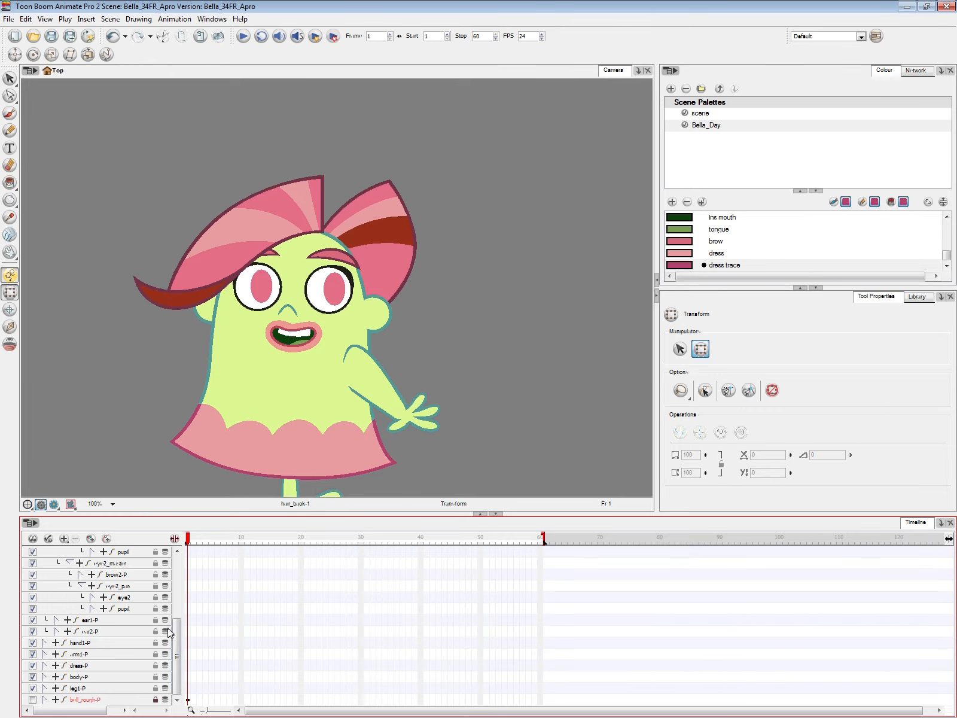
Step: Collapse the timeline hierarchy, try moving the whole head by its head_master peg, and undo the move
key(minus)
click(187, 551)
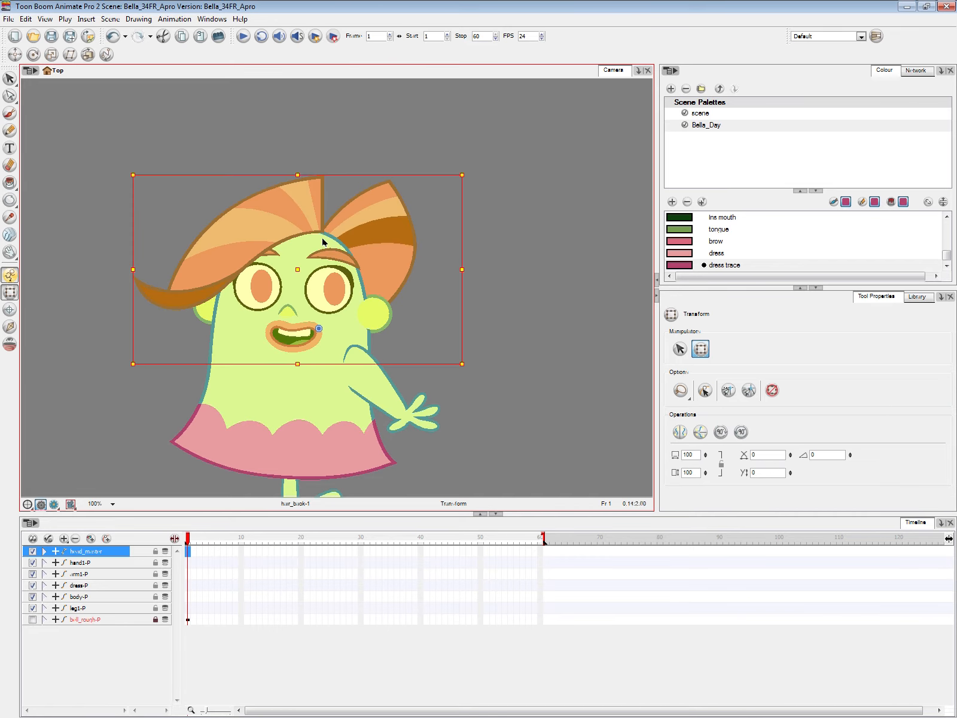
mouse_move(298, 263)
mouse_down()
mouse_move(320, 275)
mouse_move(311, 302)
mouse_move(284, 296)
mouse_up()
key(ctrl+z)
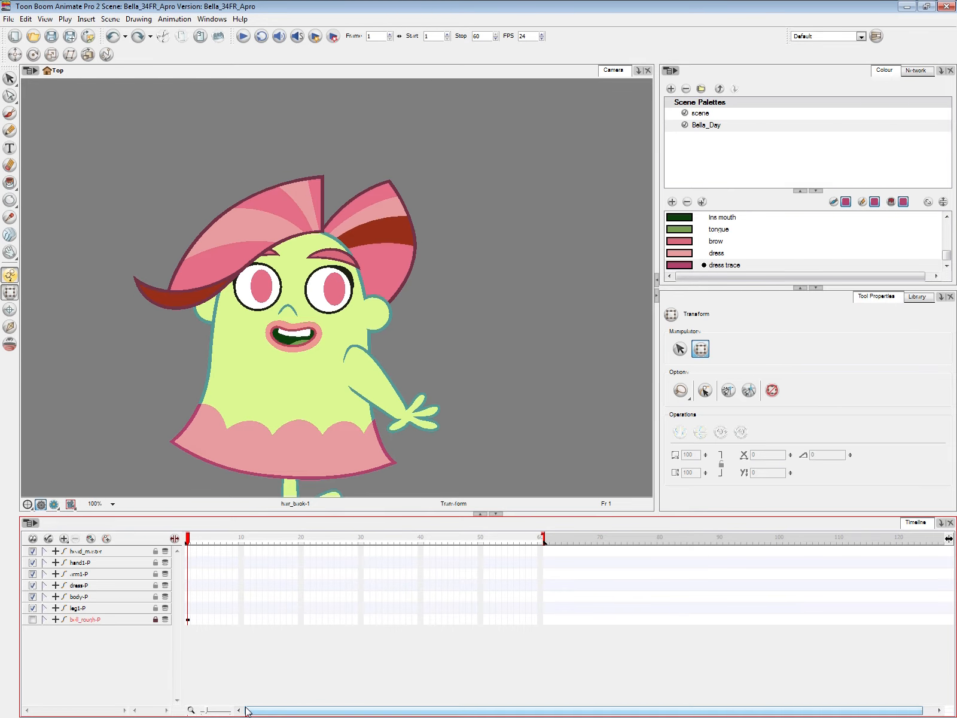
Step: Set the arm1 layer's embedded pivot option to Apply Embedded Pivot on Parent Peg
click(399, 412)
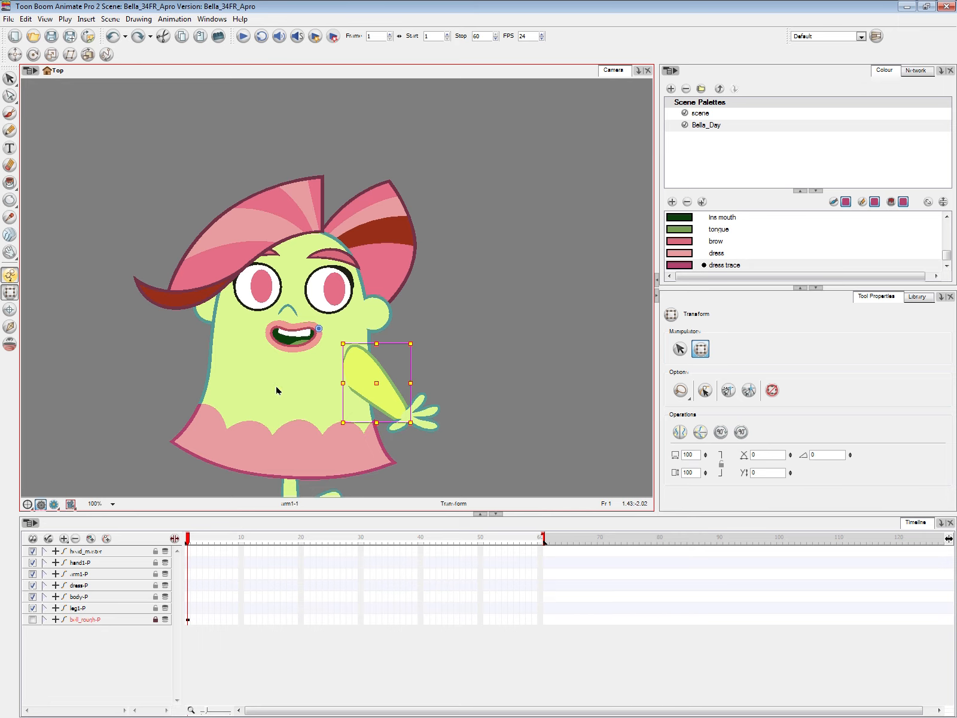
click(10, 326)
click(520, 185)
click(529, 204)
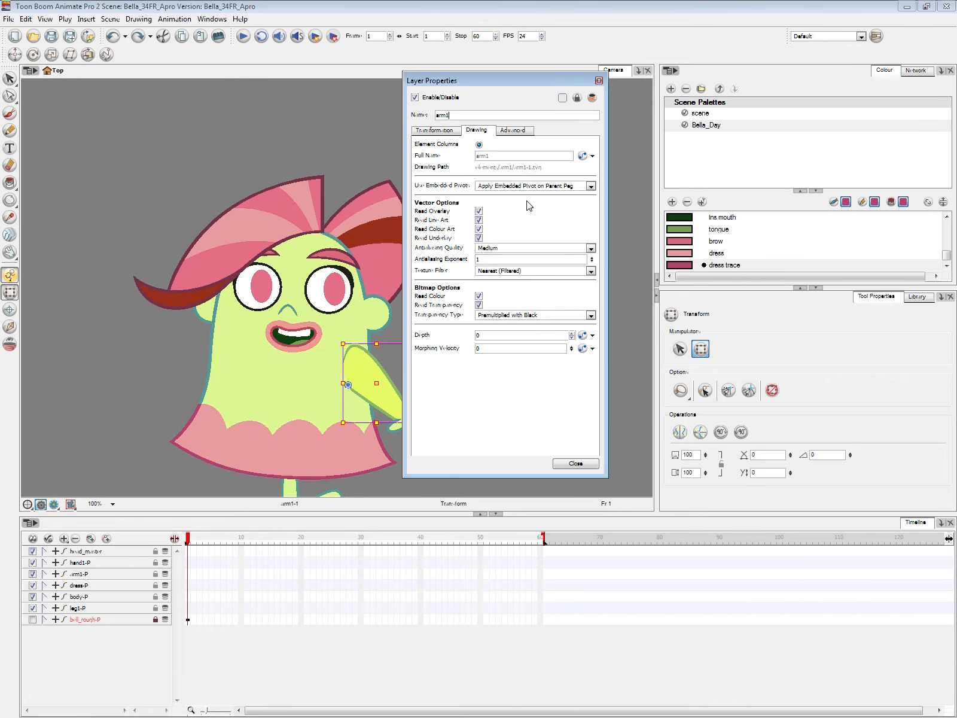
click(574, 463)
Step: Set the hand1 layer's embedded pivot option to Apply Embedded Pivot on Parent Peg
click(453, 425)
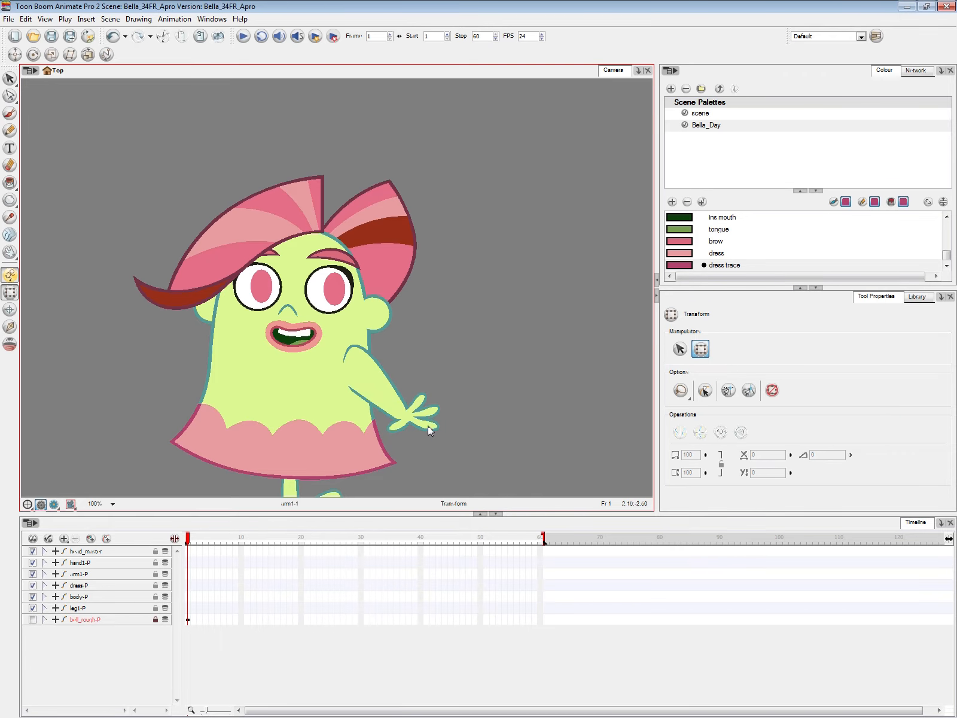
click(447, 422)
double_click(455, 427)
click(533, 186)
click(530, 212)
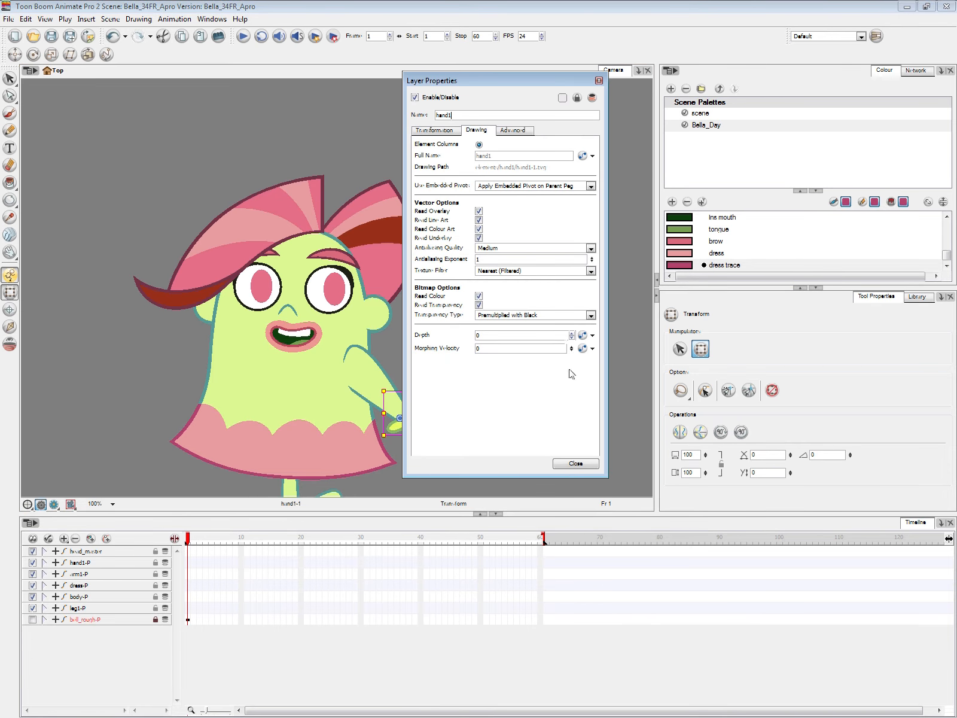
click(575, 463)
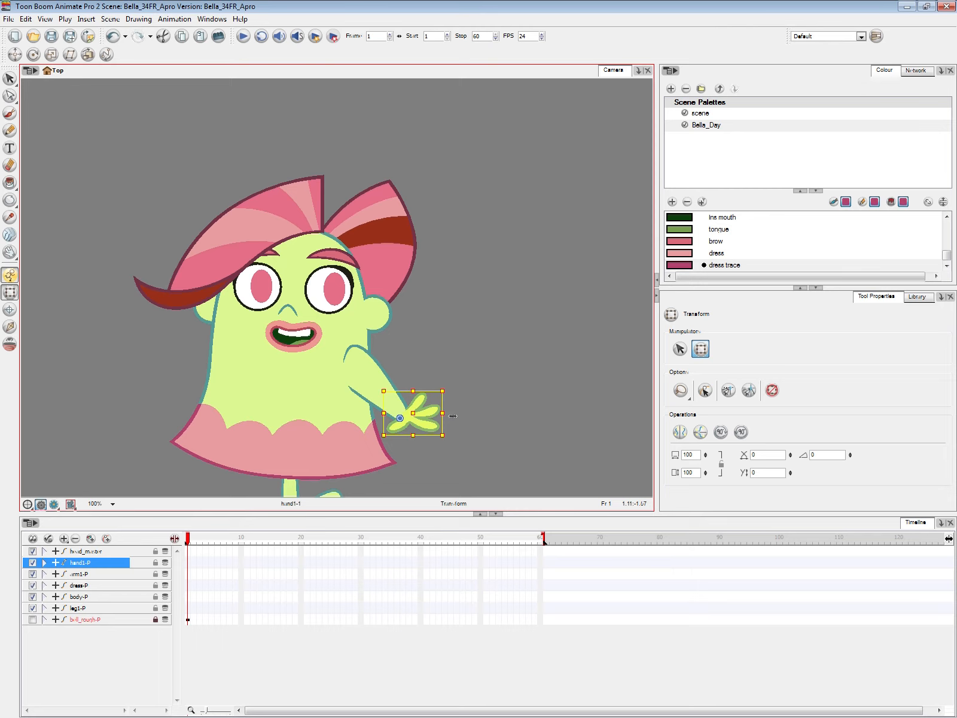
Step: Examine where the hand layer and the peg controlling the facial features sit in the network
click(476, 400)
click(422, 411)
key(alt+Tab)
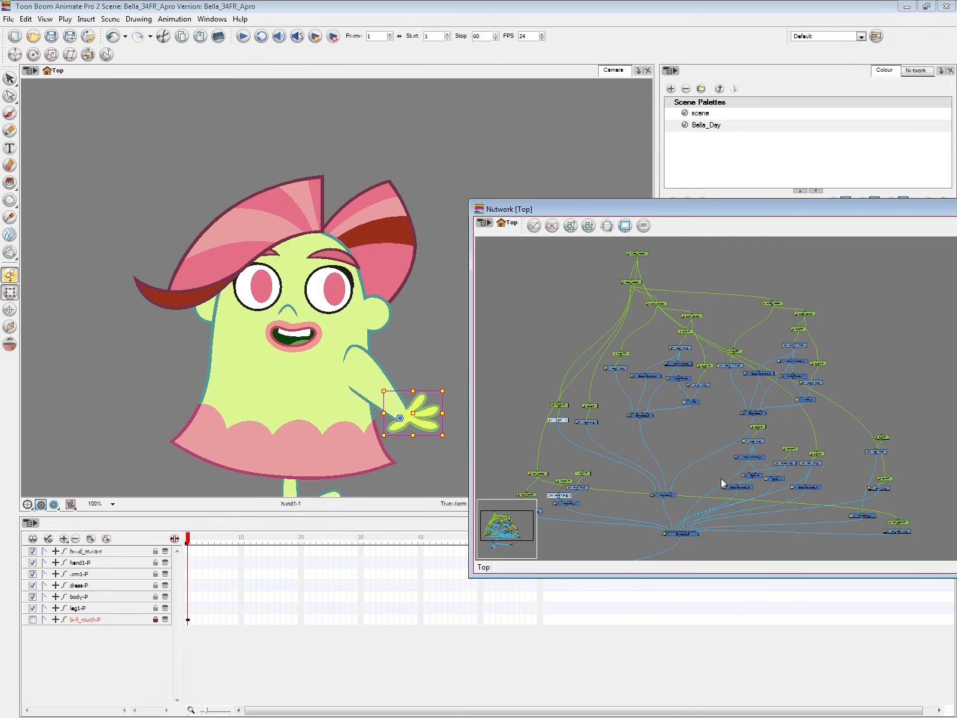
scroll(699, 507, down, 2)
drag(733, 515, 555, 509)
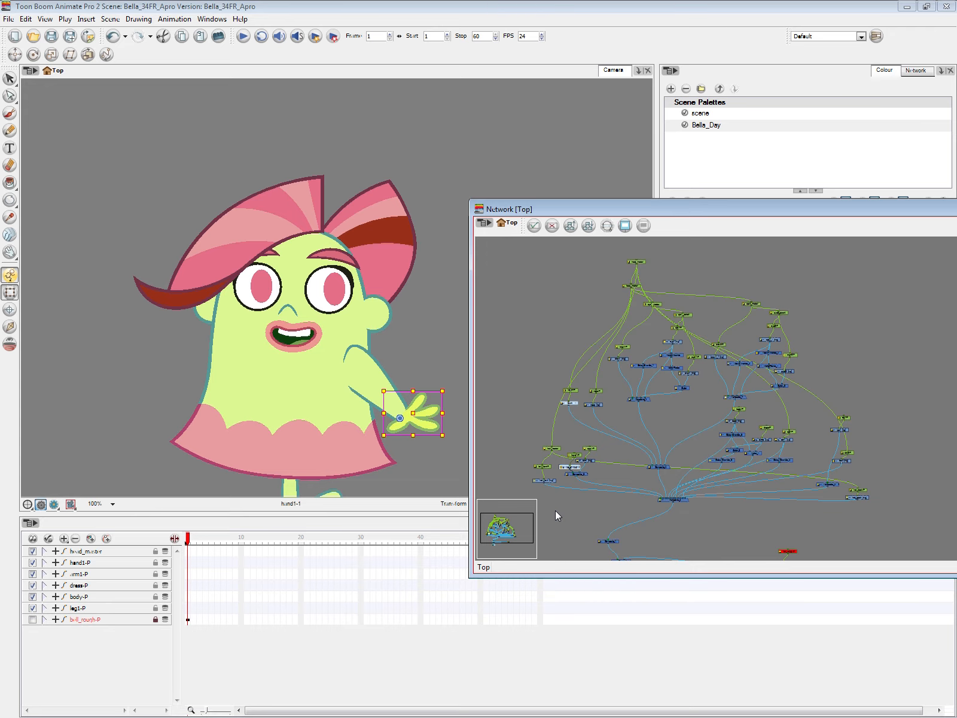
click(307, 310)
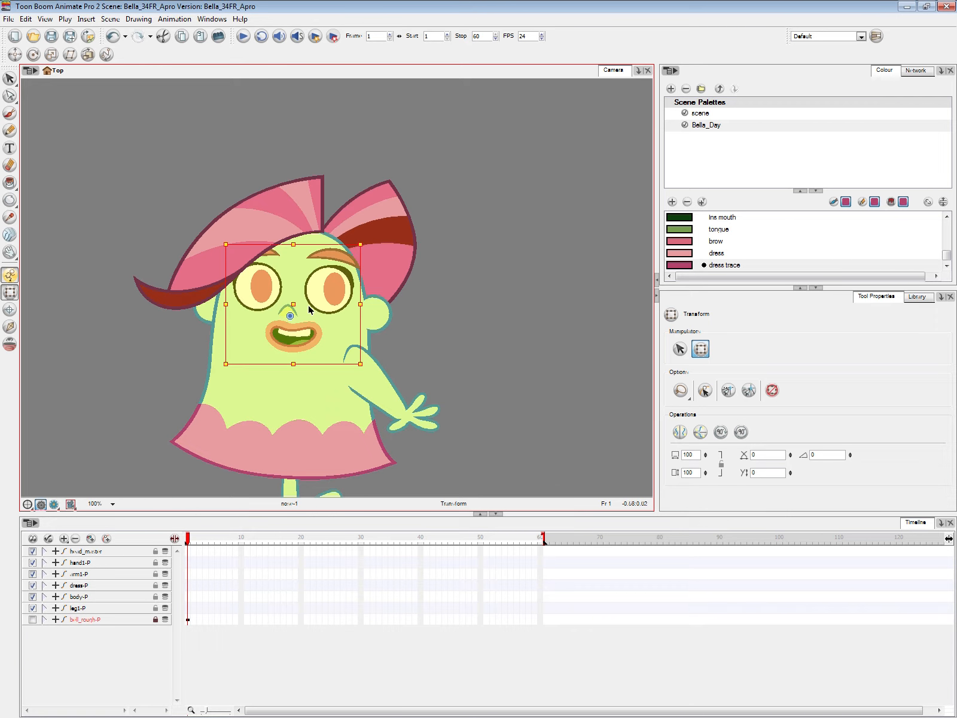
key(alt+Tab)
scroll(650, 439, up, 1)
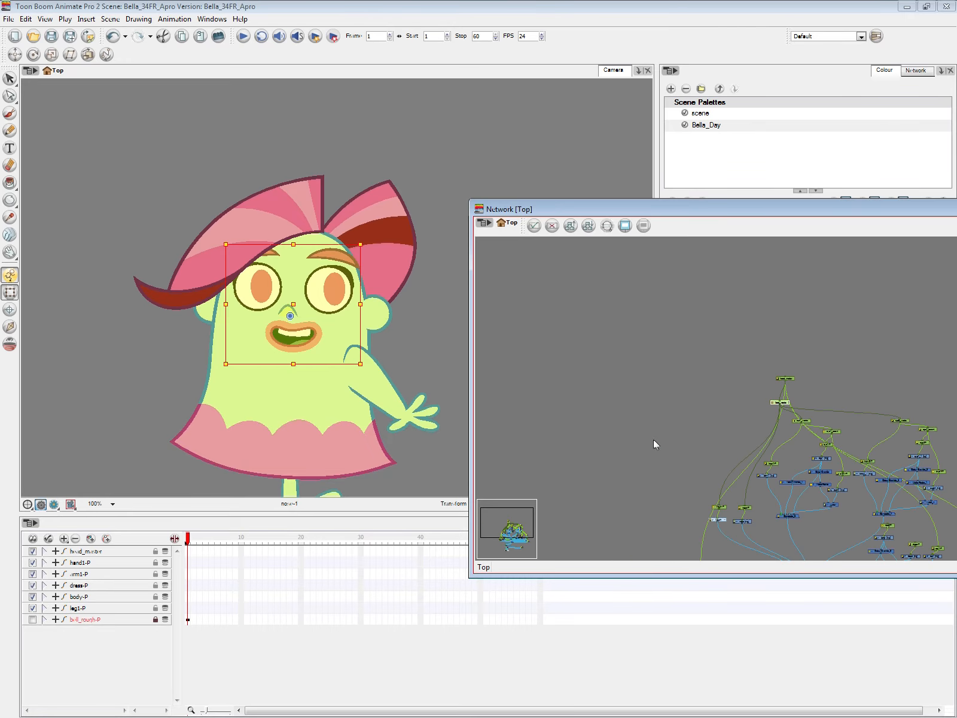
Step: Move the face_master peg and its facial feature nodes away from the head_master peg in the network
drag(778, 483, 618, 370)
scroll(661, 300, up, 1)
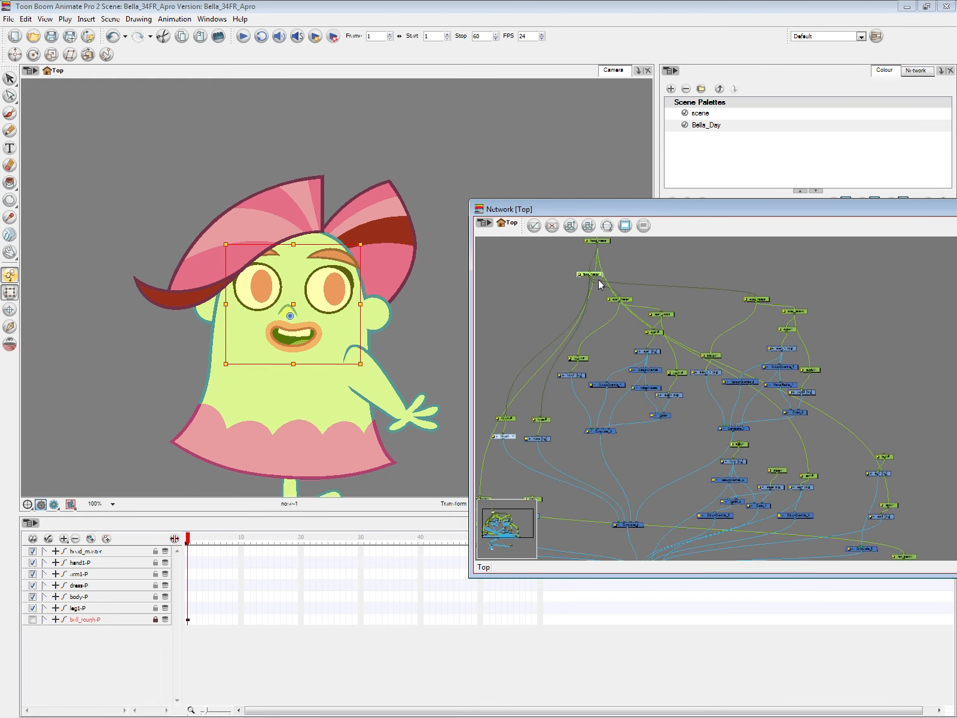
drag(598, 274, 577, 228)
click(602, 240)
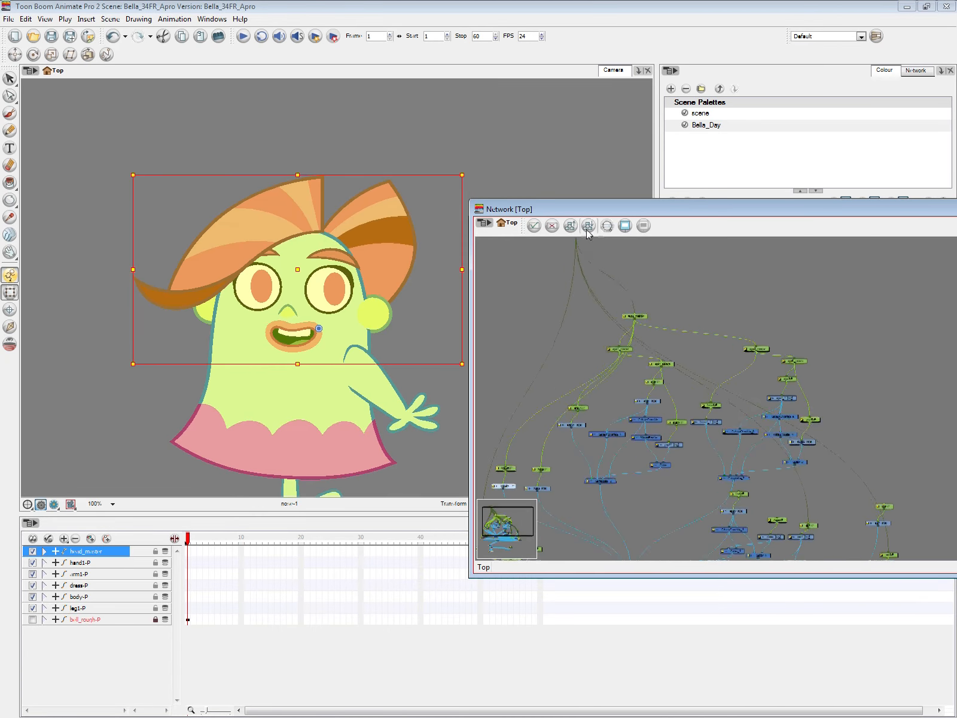
scroll(723, 351, down, 1)
drag(722, 351, 673, 316)
drag(610, 294, 639, 270)
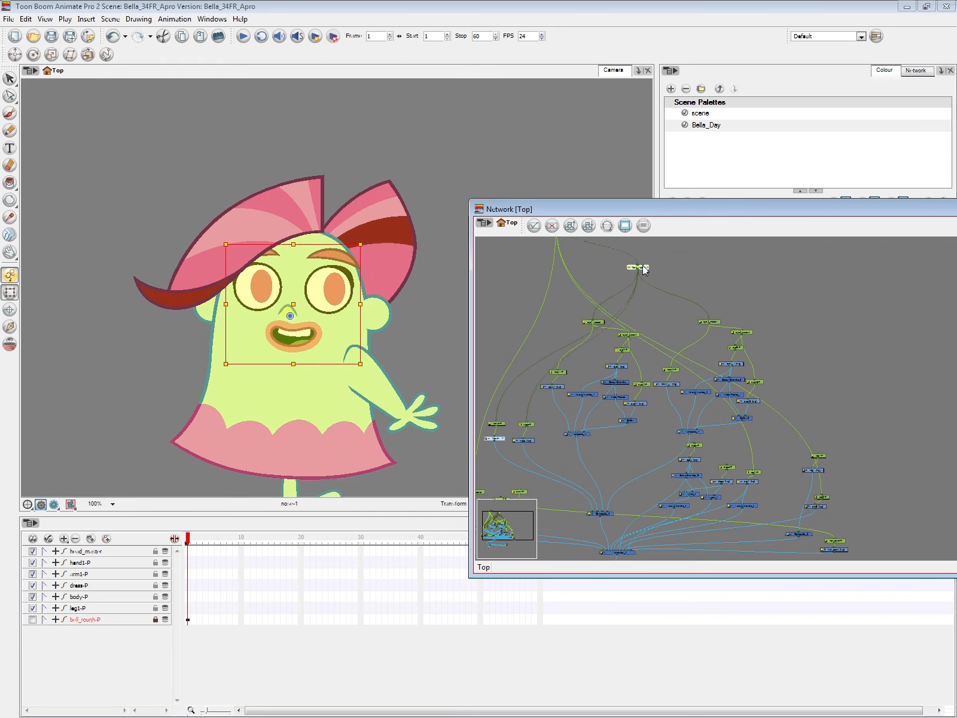
Step: Gather the face composite, mouth and nose nodes beside the eye nodes, clear of the other body part nodes
click(609, 514)
drag(611, 517, 641, 451)
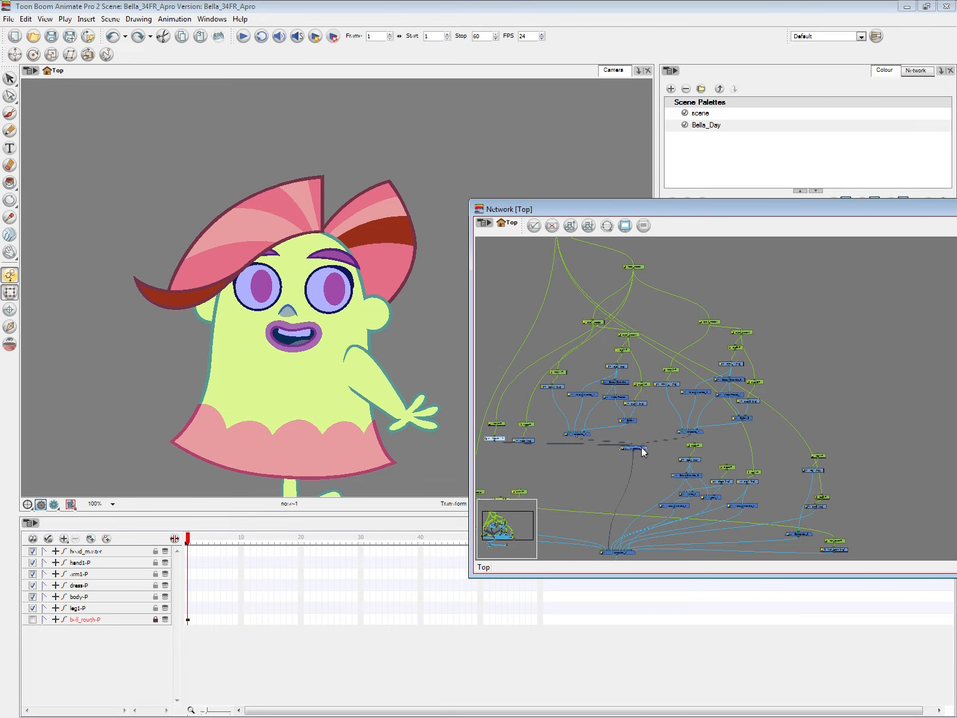
drag(722, 451, 748, 493)
drag(527, 425, 616, 408)
key(ctrl+z)
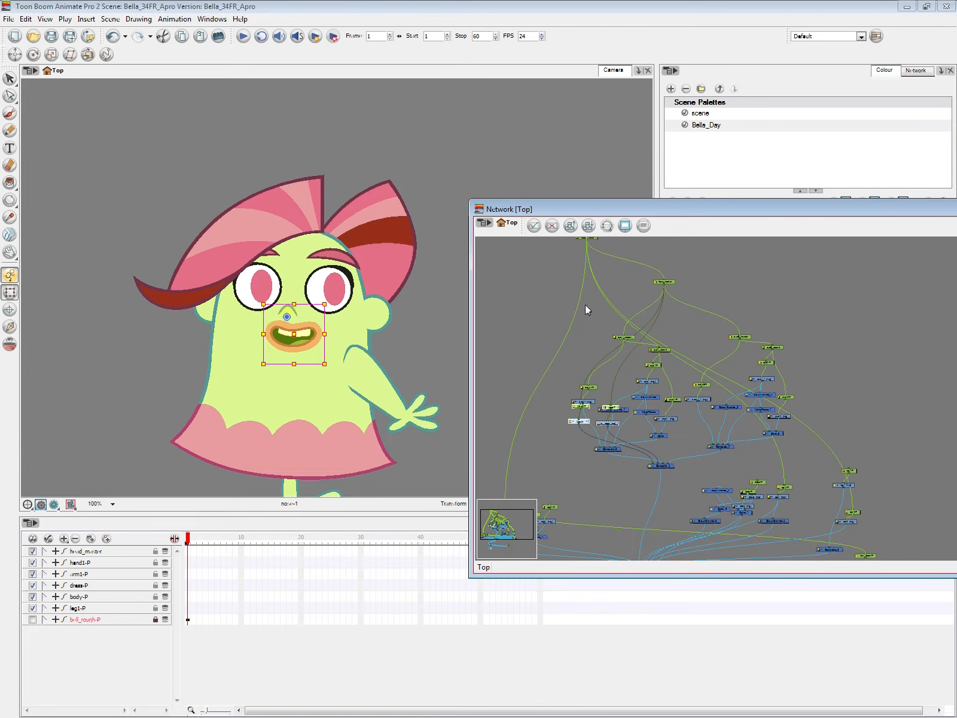
Step: Group all eye, brow, nose and mouth nodes together with their composites below the face_master peg
drag(591, 298, 795, 470)
drag(531, 462, 804, 319)
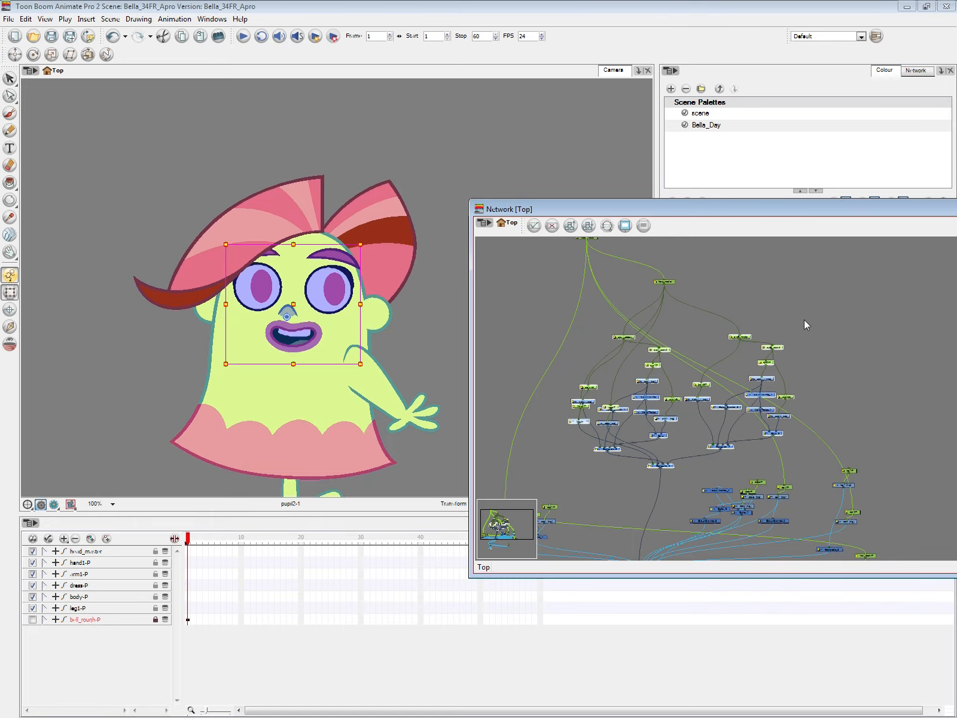
key(ctrl+g)
click(671, 413)
scroll(652, 406, up, 1)
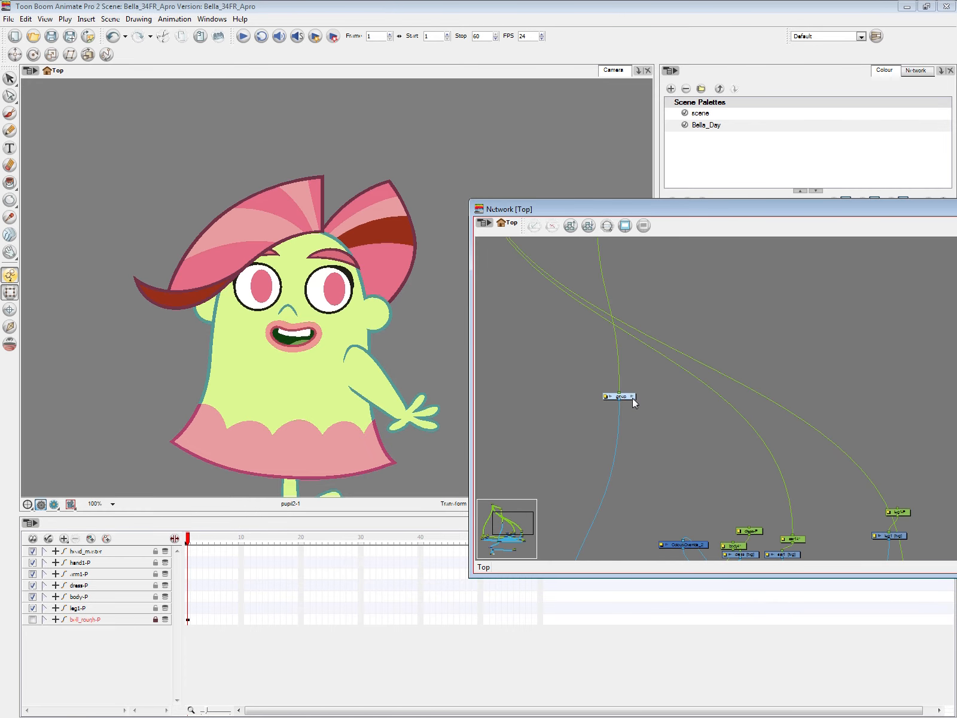
Step: Rename the new group as face
double_click(607, 397)
double_click(449, 114)
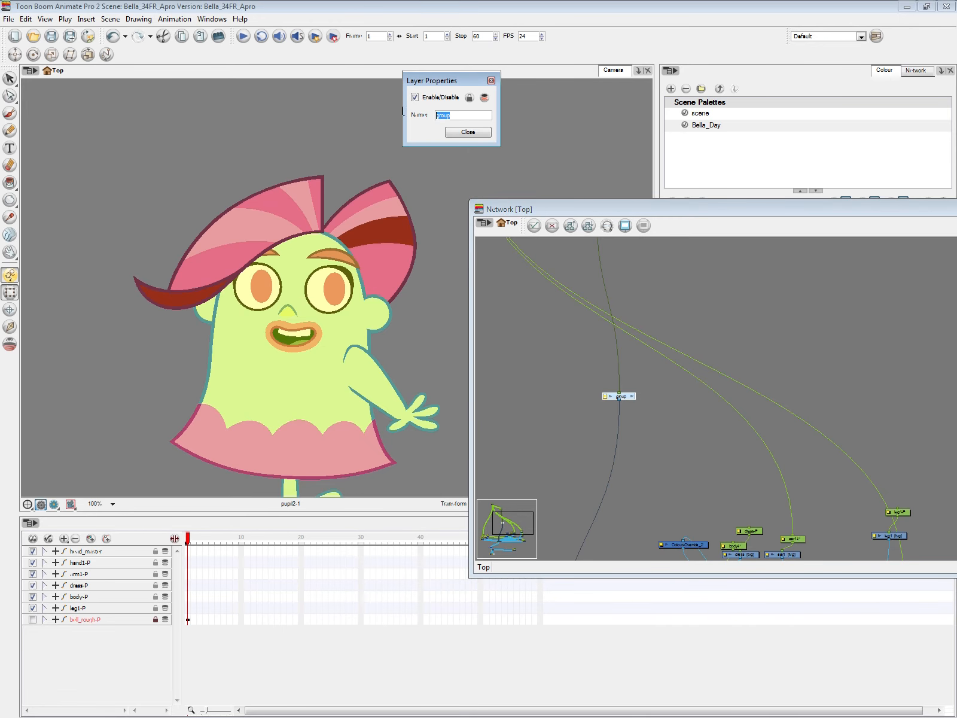
text(face)
click(467, 130)
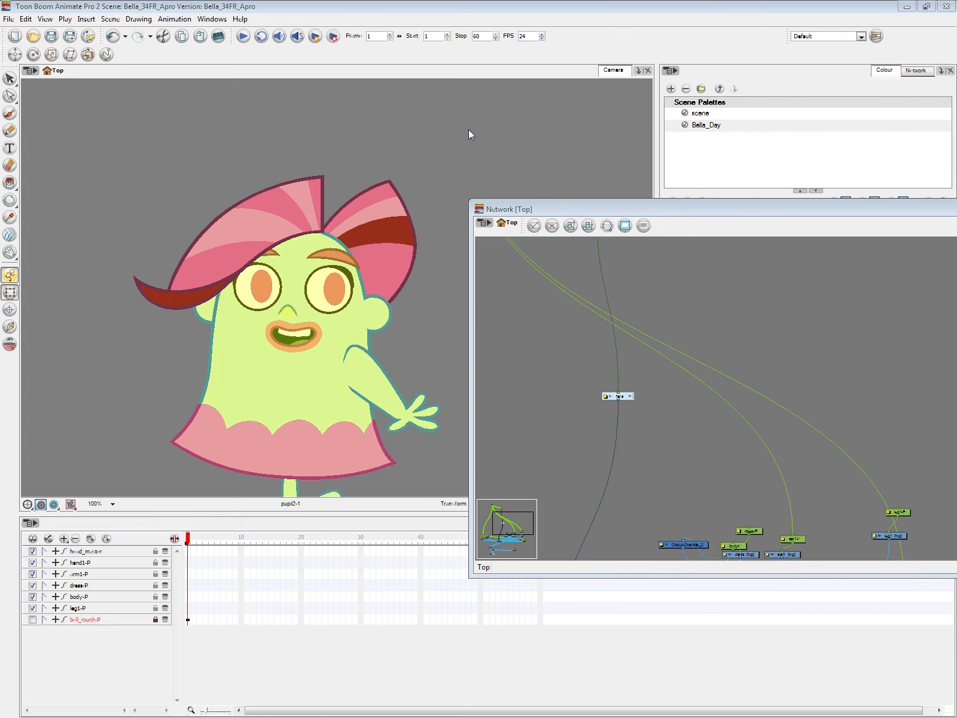
Step: Look through the face group's internal network from its input to its output, and return to the top level
click(666, 436)
scroll(667, 436, down, 2)
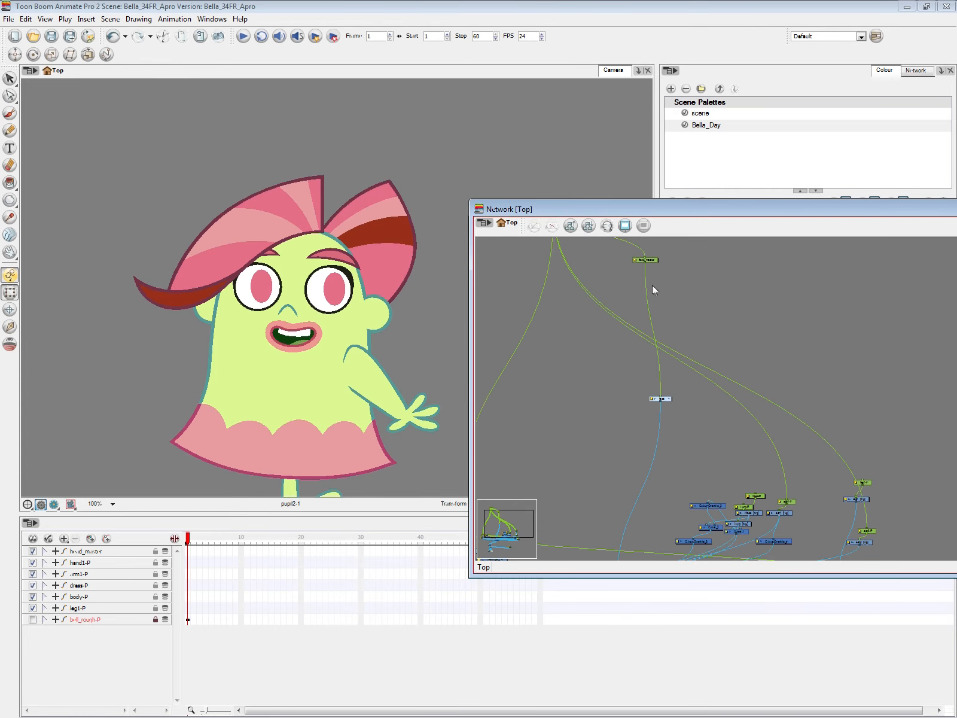
click(669, 399)
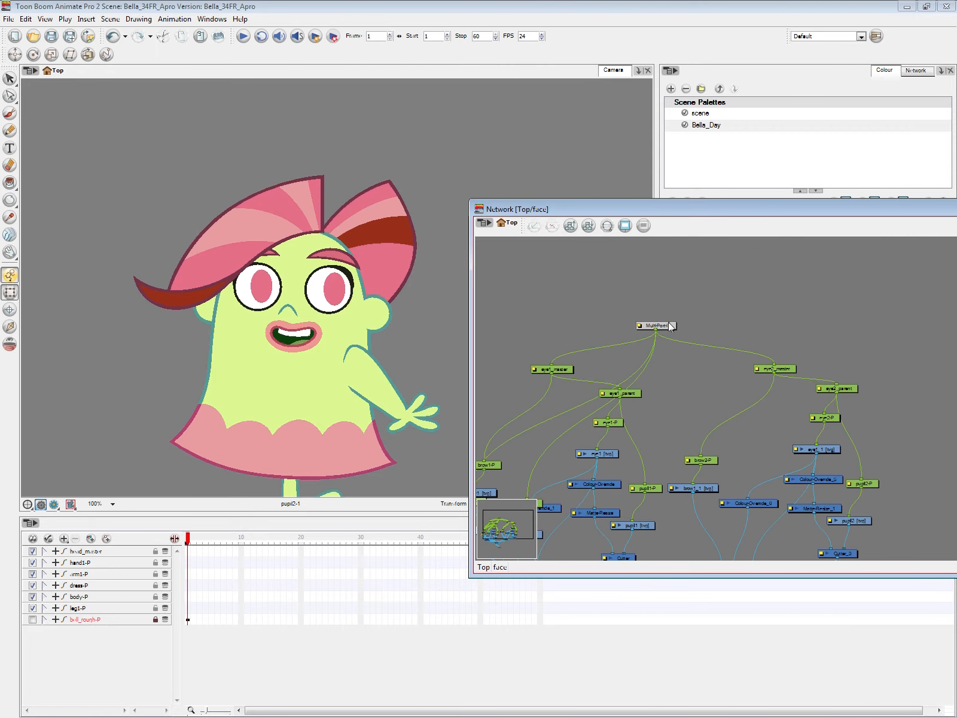
click(681, 300)
drag(842, 454, 847, 362)
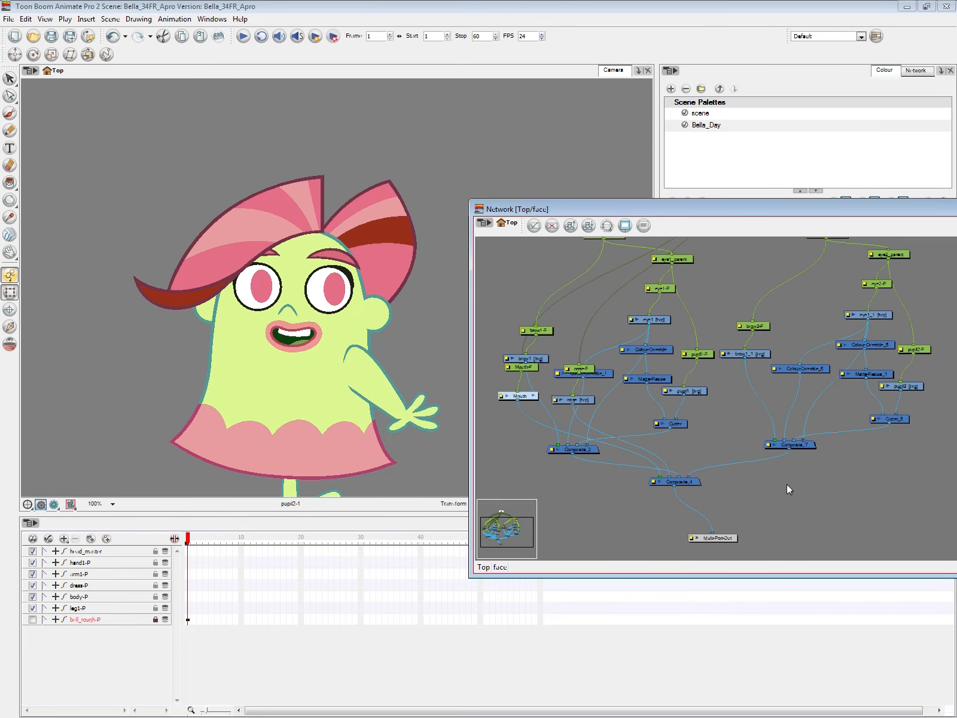
key(ctrl+shift+e)
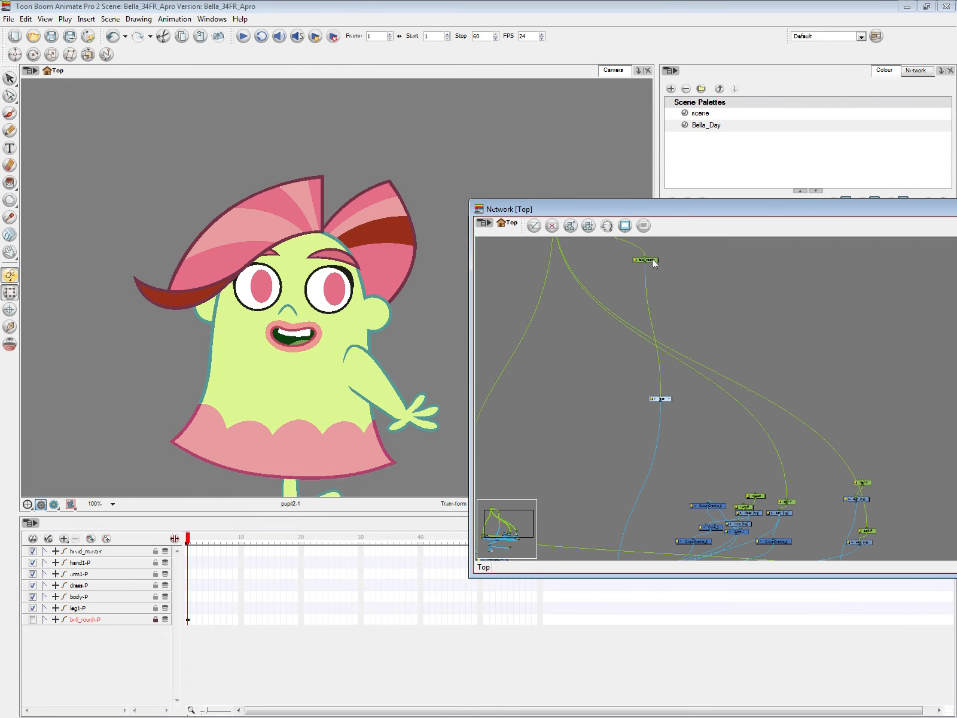
Step: Place the face_master peg directly above the face group, and bring the head_master peg down close to them
drag(652, 261, 622, 366)
drag(662, 400, 615, 382)
click(648, 388)
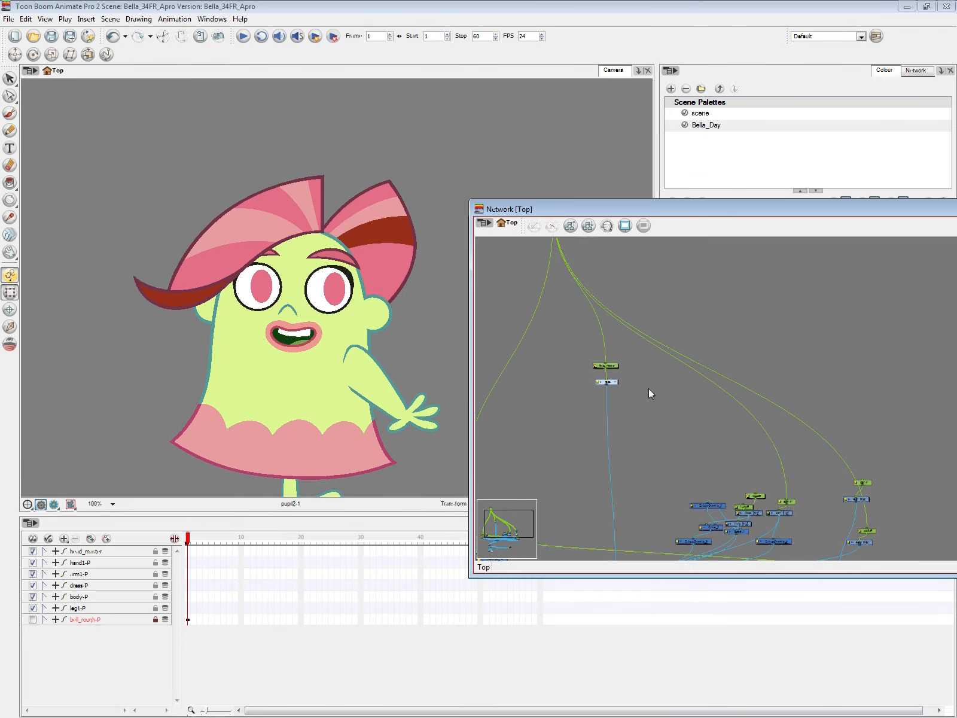
scroll(648, 388, down, 2)
drag(617, 260, 643, 342)
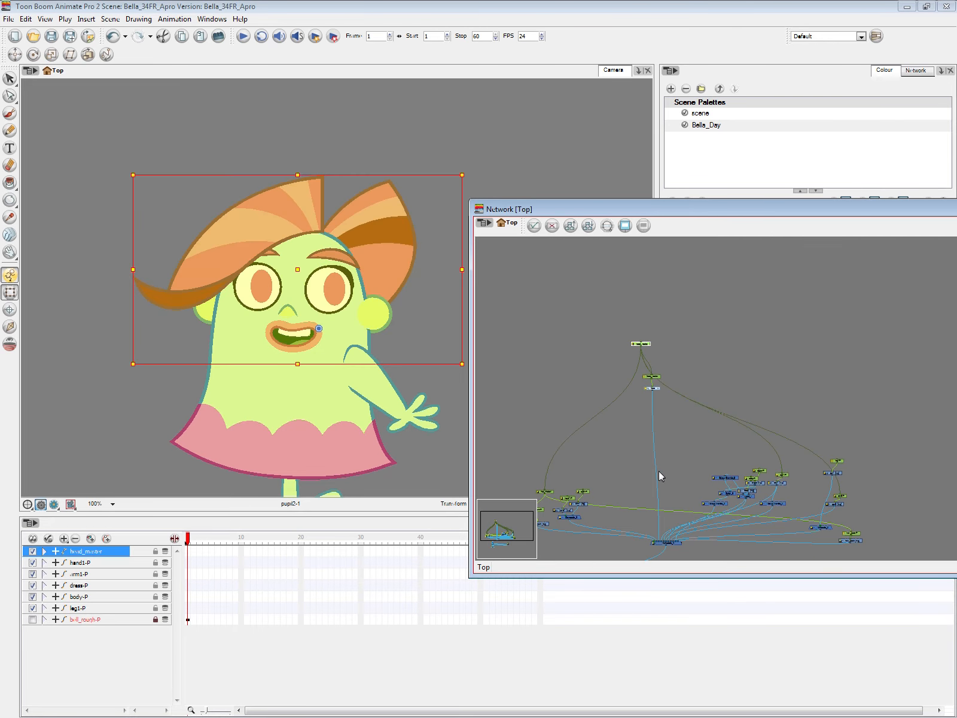
Step: Move the hair_master peg and the neighbouring hair, arm and hand nodes up nearer the head_master peg in the network
scroll(592, 518, down, 1)
drag(596, 536, 620, 516)
scroll(603, 477, up, 2)
drag(509, 464, 598, 521)
drag(588, 478, 572, 396)
click(795, 547)
drag(799, 547, 686, 504)
click(788, 483)
click(794, 517)
drag(541, 432, 677, 448)
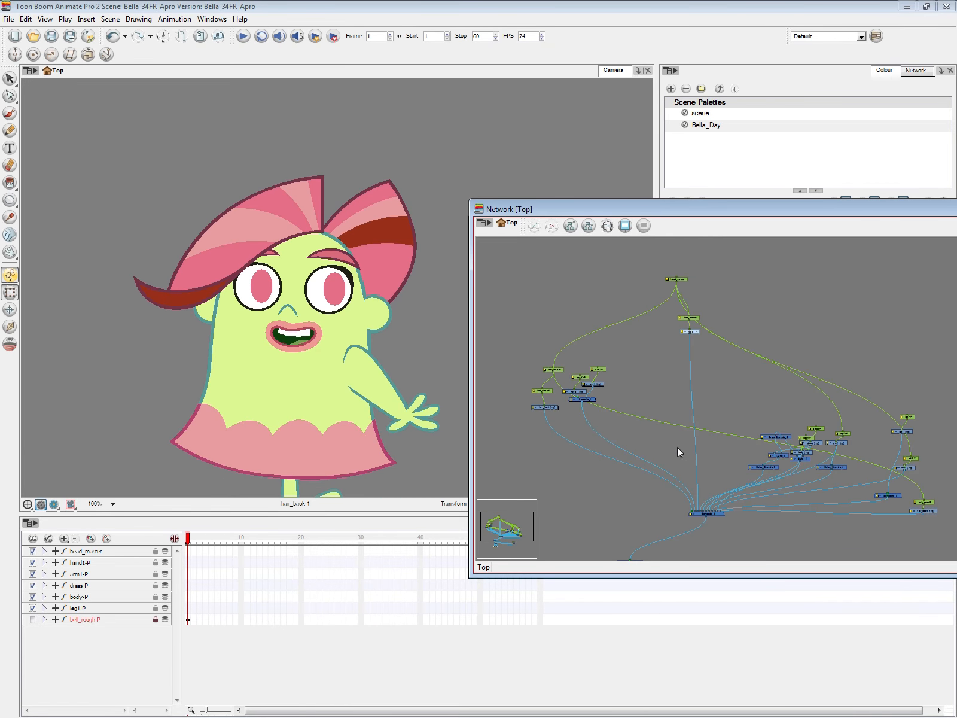
scroll(589, 429, up, 2)
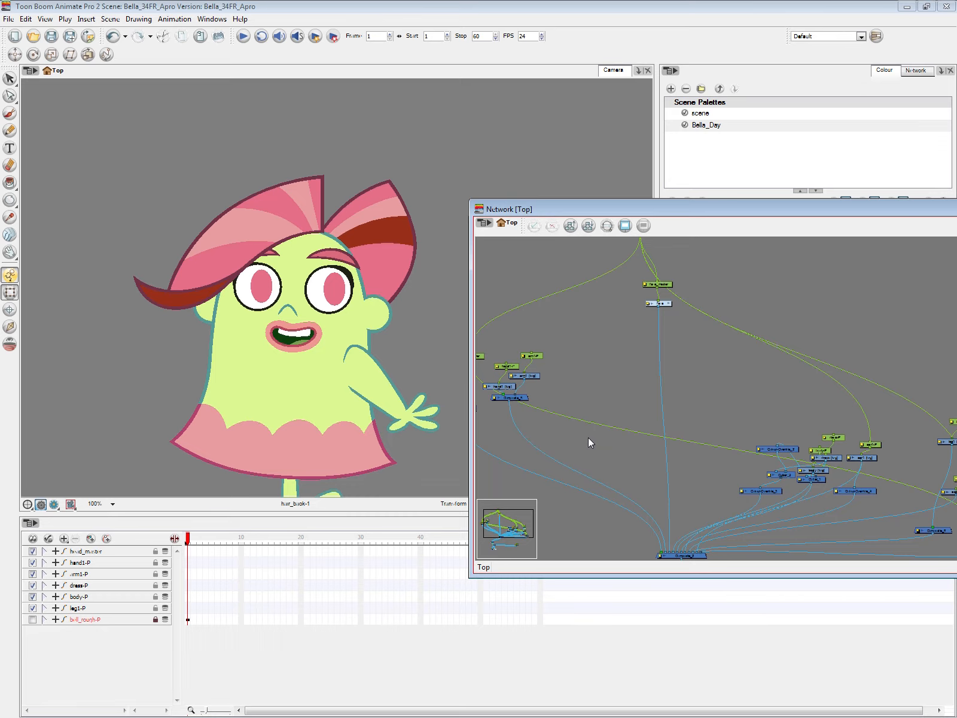
Step: Add a parent peg above arm1-P, attach both hand1-P and arm1-P to it, and place it over them
scroll(588, 443, up, 2)
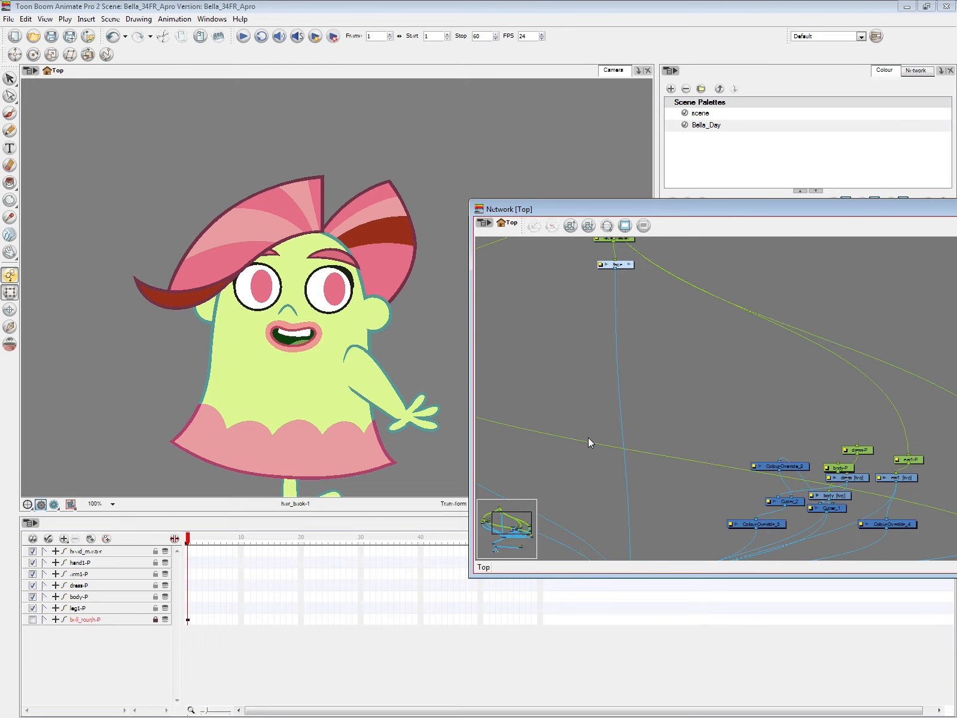
scroll(590, 442, down, 1)
drag(540, 395, 625, 423)
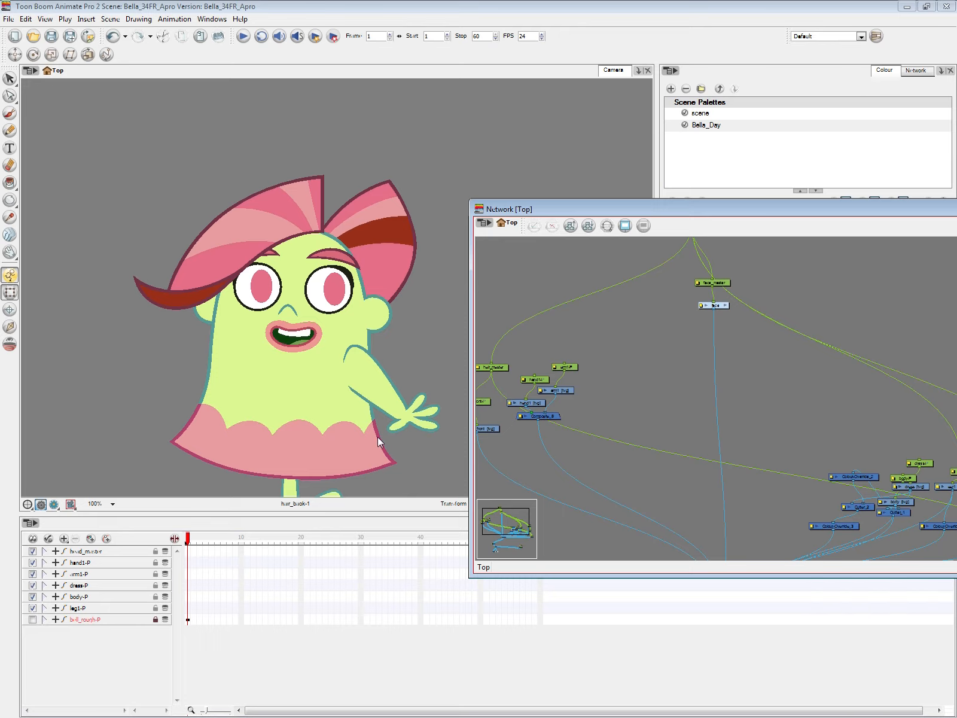
mouse_move(615, 474)
mouse_down()
mouse_move(609, 500)
mouse_move(598, 496)
mouse_move(606, 468)
mouse_up()
click(560, 368)
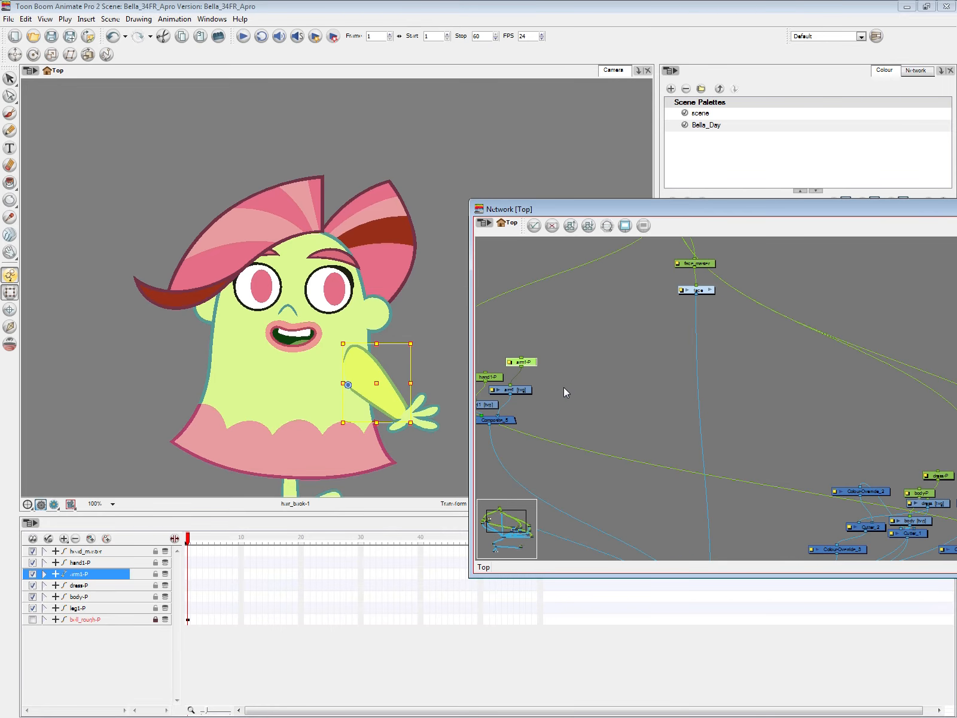
key(ctrl+p)
drag(525, 383, 570, 343)
click(571, 343)
drag(532, 376, 563, 340)
click(528, 381)
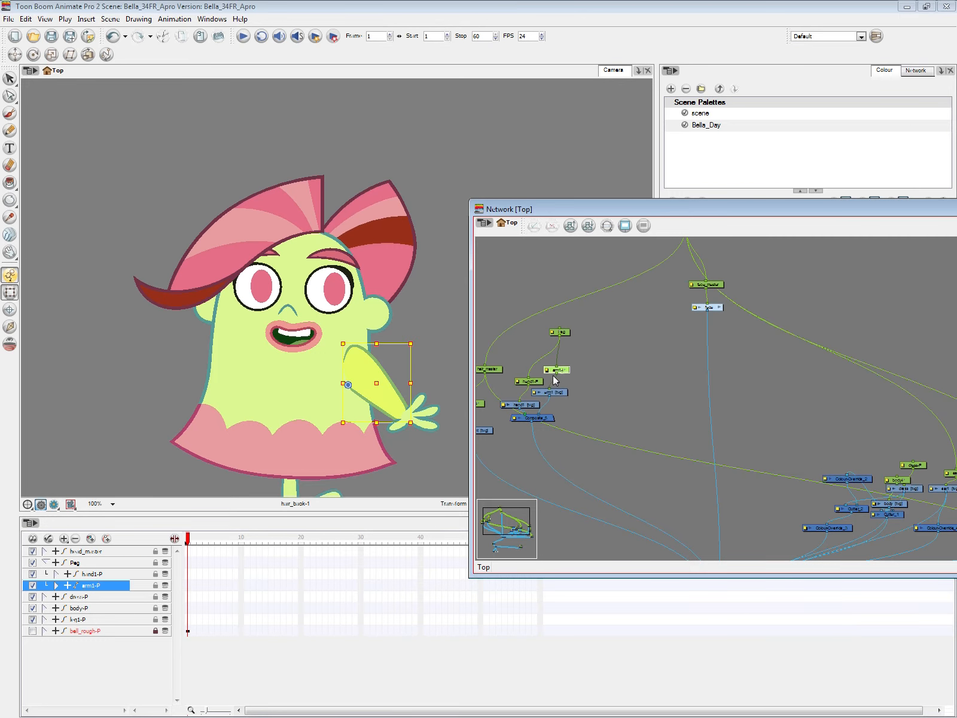
Step: Rename the new arm peg as arm1_master
click(562, 374)
double_click(561, 334)
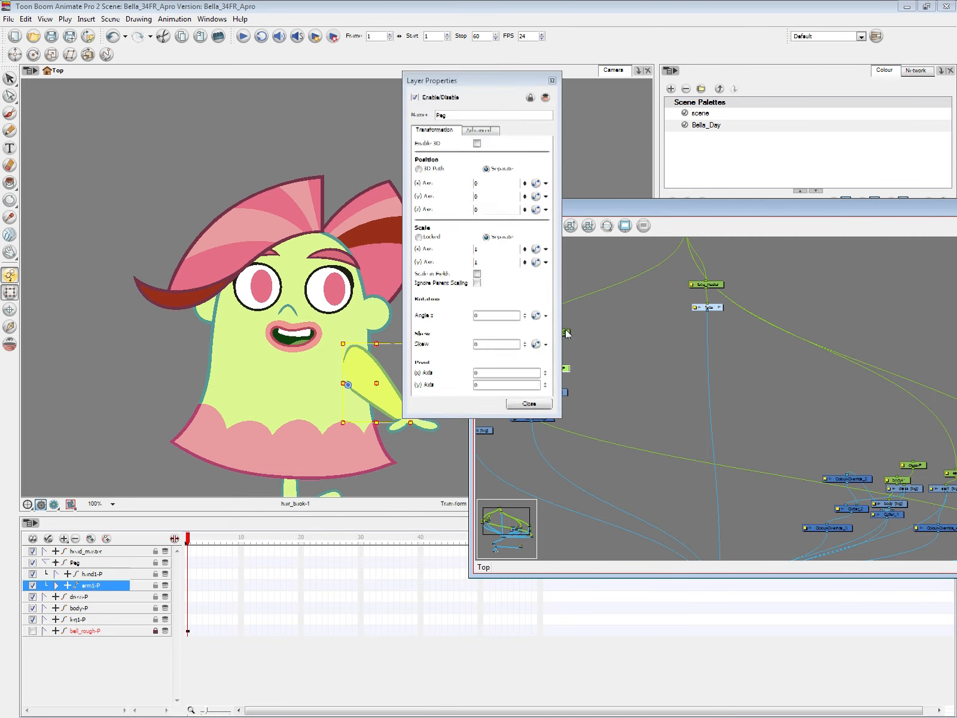
text(a)
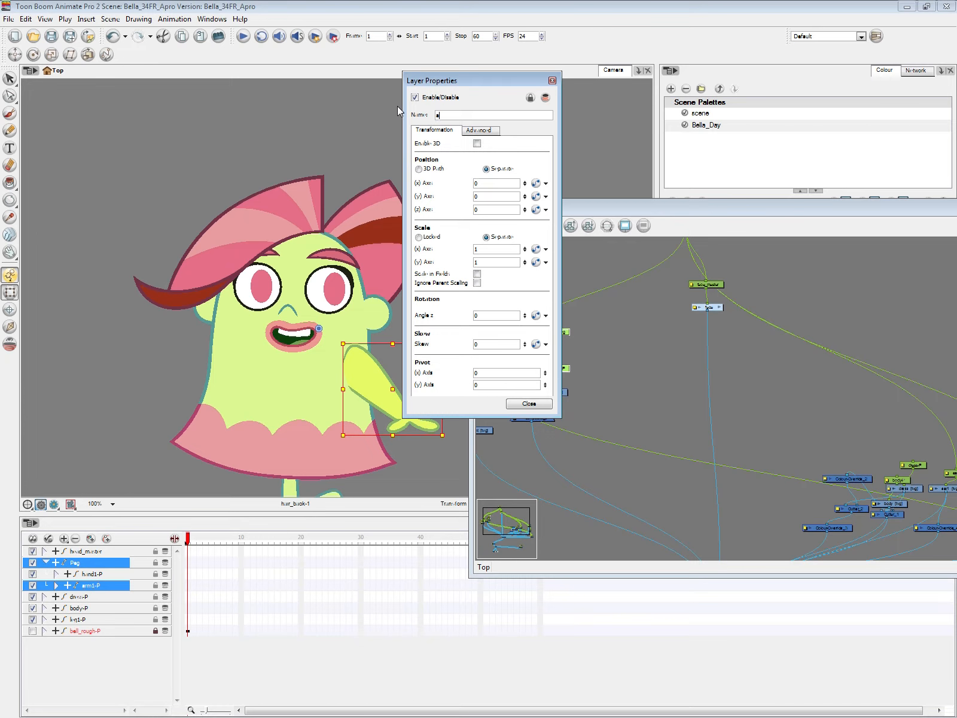
text(rm1_master)
click(529, 404)
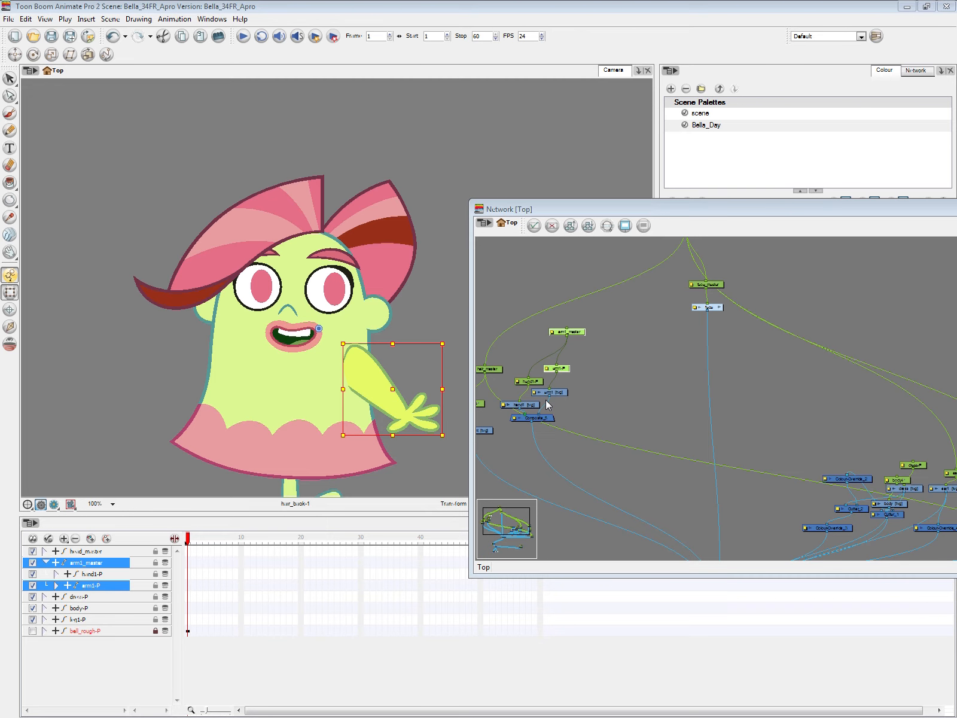
click(33, 54)
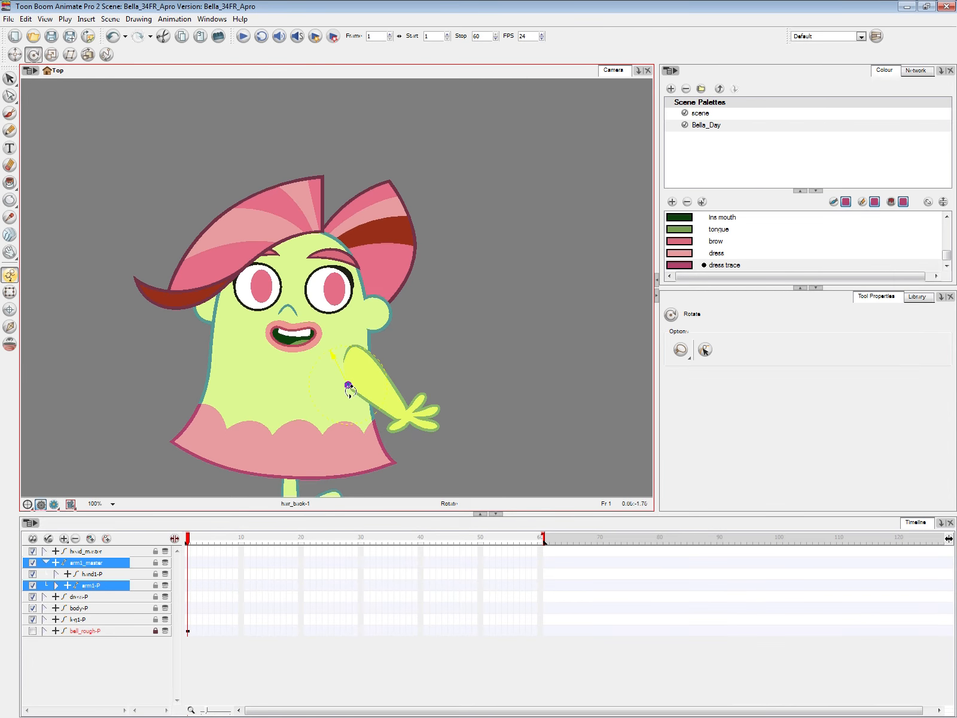
key(shift+t)
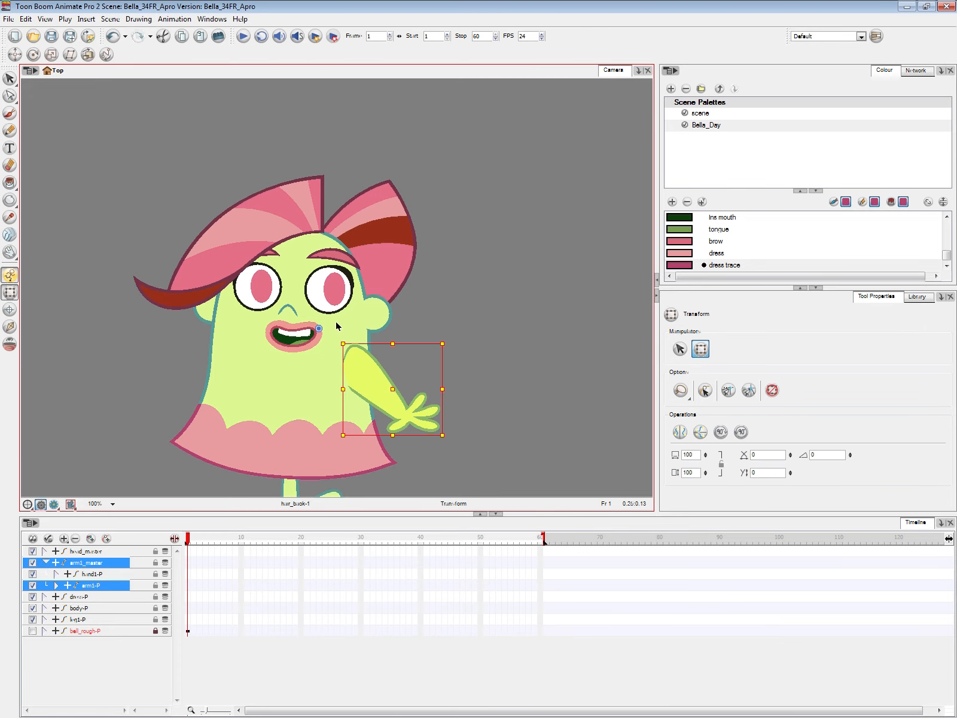
click(32, 55)
click(23, 292)
Step: Select only the arm1_master peg and move its pivot to the shoulder end of the arm
key(alt+Tab)
click(583, 330)
click(31, 55)
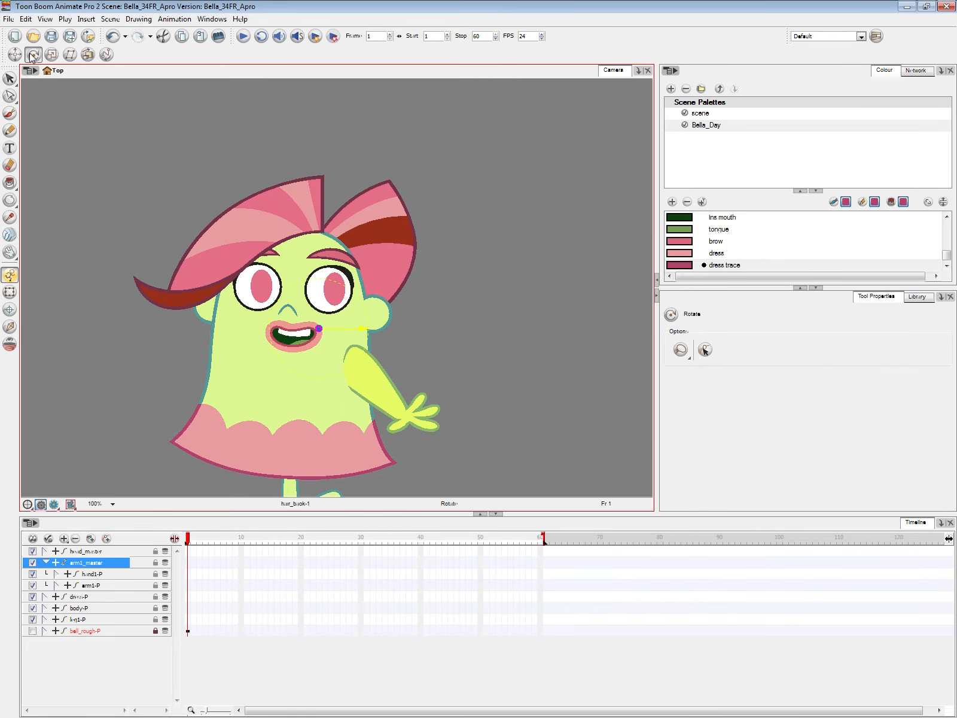
click(11, 292)
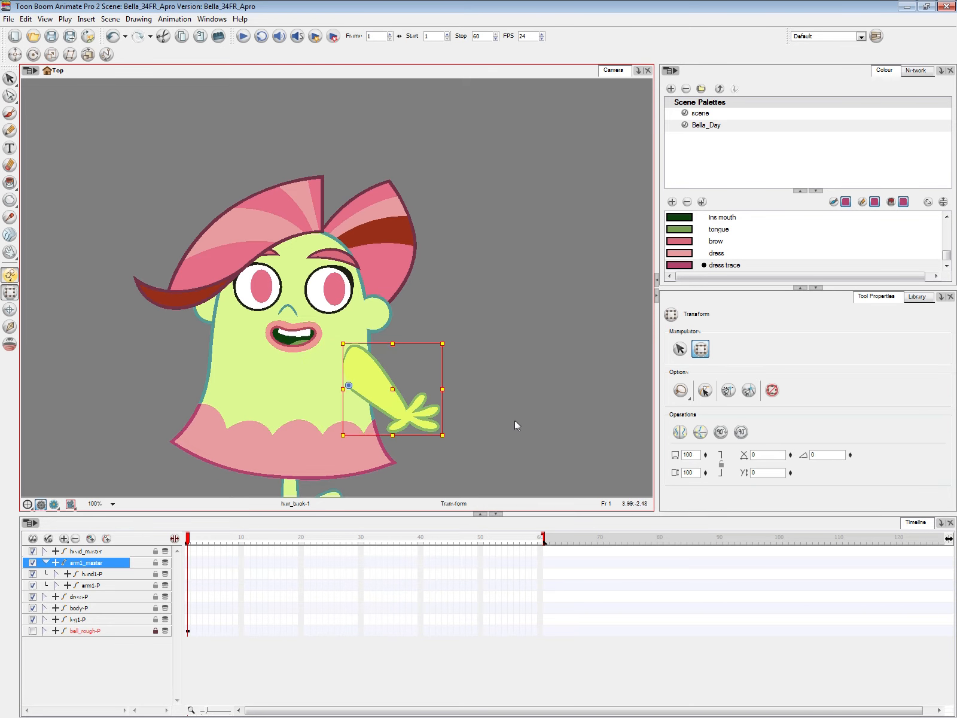
Step: Try transforming the hand to test the arm hierarchy, and clear the selection
click(515, 419)
click(413, 416)
mouse_move(459, 445)
mouse_down()
mouse_move(476, 345)
mouse_move(497, 386)
mouse_move(478, 448)
mouse_up()
click(478, 448)
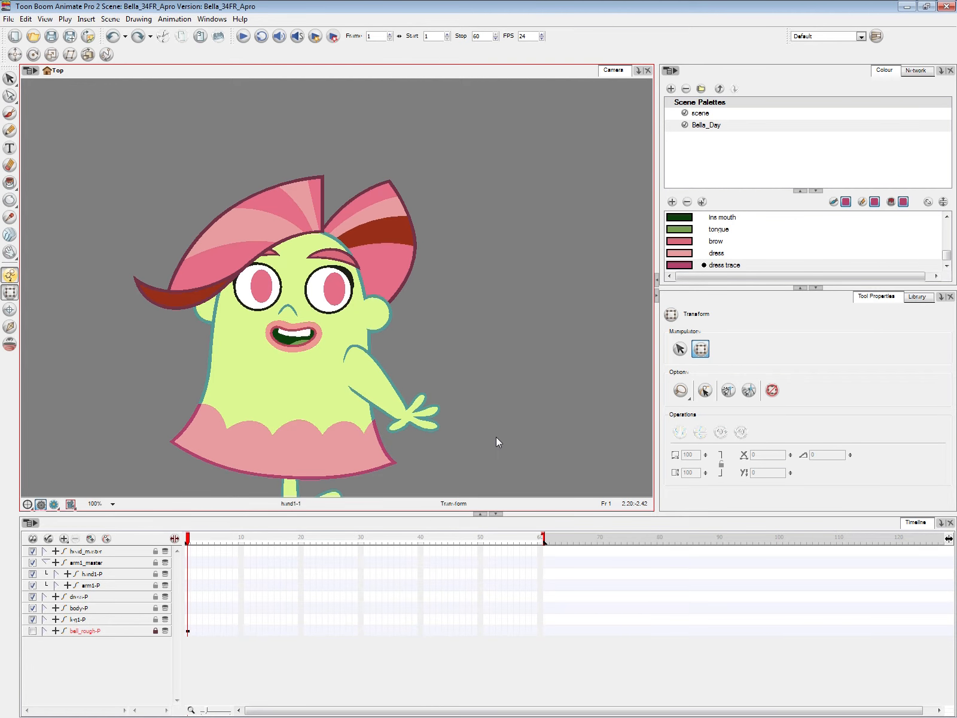
key(2)
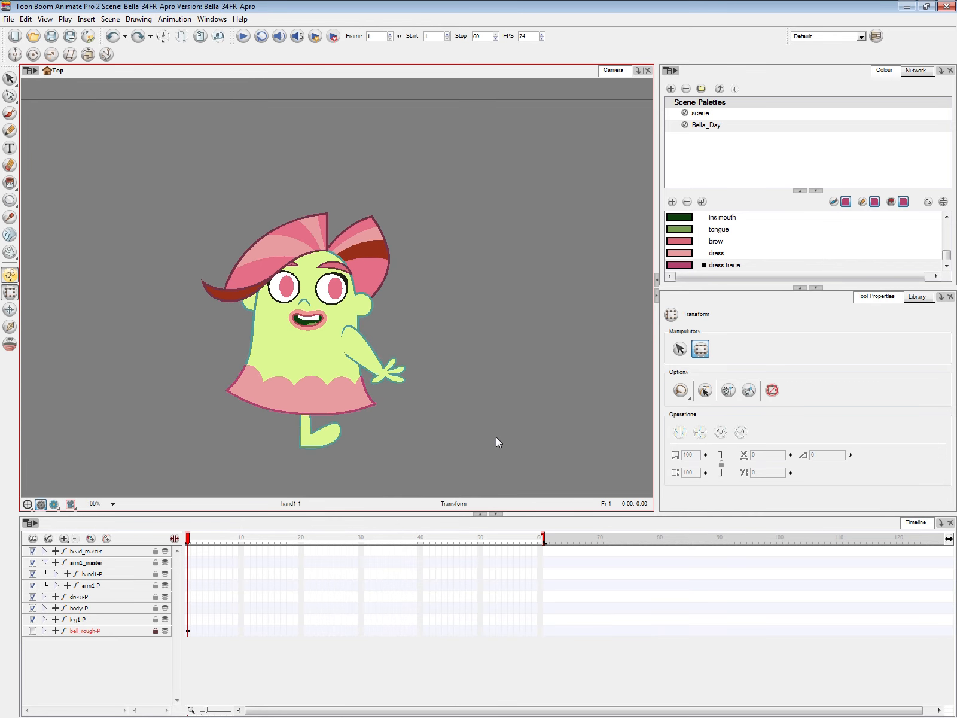
Step: Move the dress, body and ear1 node cluster up in the network, nearer the face group
key(alt+Tab)
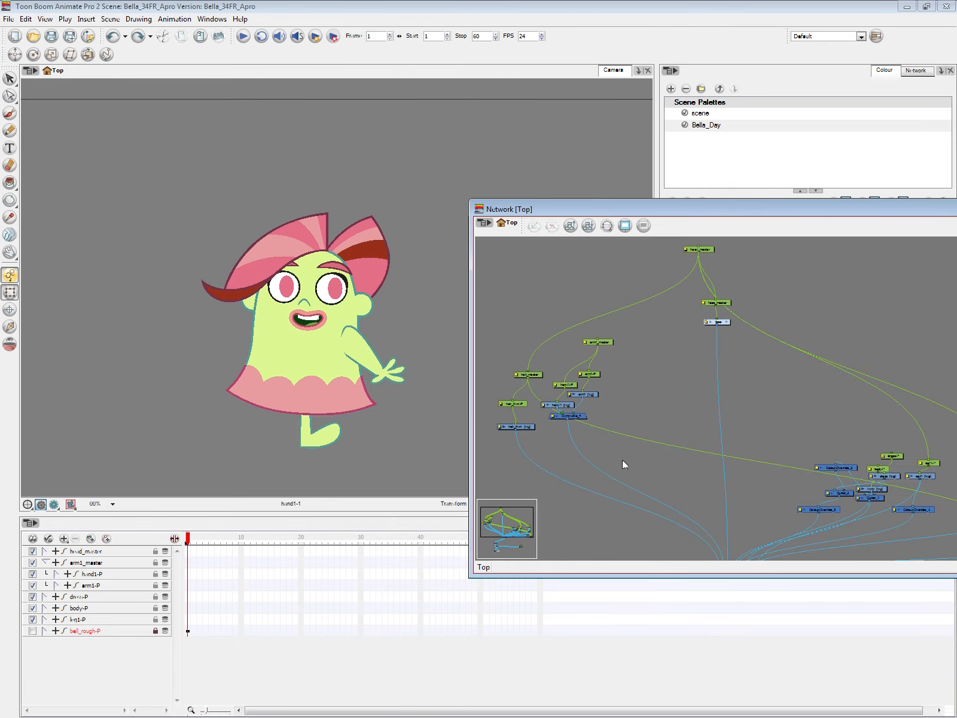
drag(634, 495, 623, 489)
drag(760, 538, 713, 489)
drag(760, 379, 872, 485)
drag(867, 415, 794, 361)
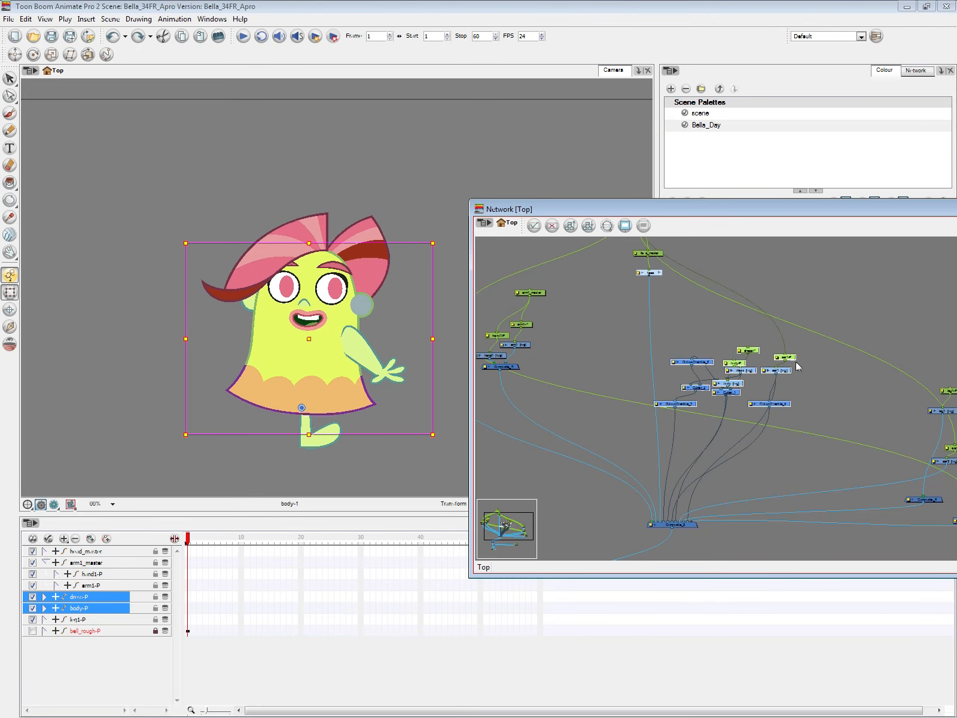
click(780, 414)
Step: Spread the dress peg, dress drawing and nearby effect nodes apart from the body nodes
key(2)
key(2)
key(2)
key(2)
drag(710, 287, 749, 294)
click(711, 272)
drag(691, 292, 656, 285)
drag(705, 255, 674, 256)
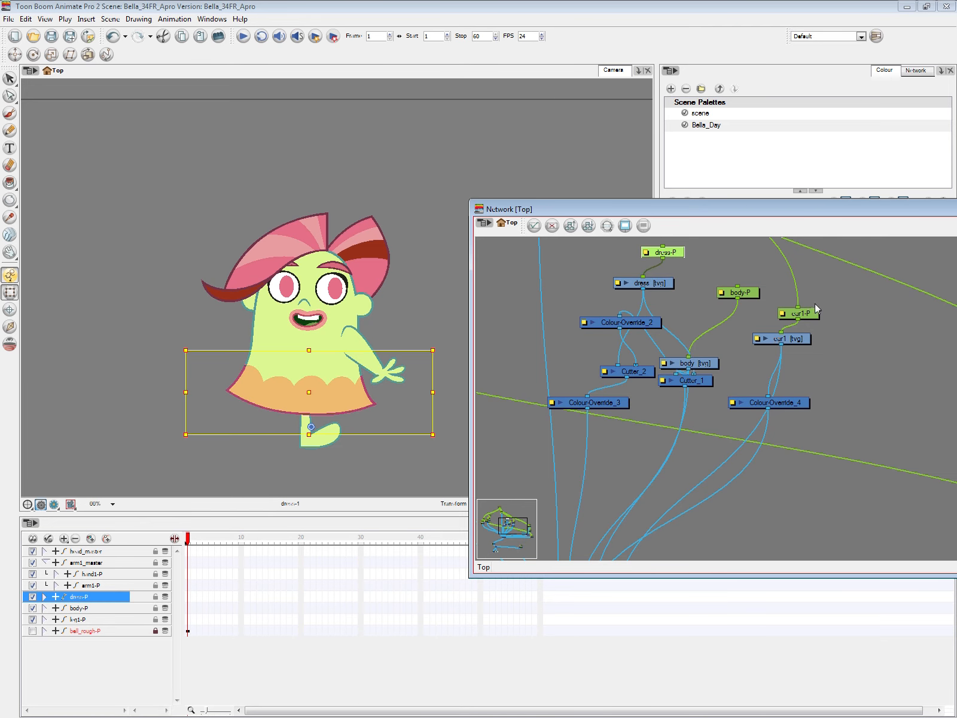
Step: Place Colour-Override_4 closer beneath the ear1 drawing node
drag(825, 301, 731, 454)
key(1)
key(1)
key(1)
key(1)
drag(727, 513, 787, 479)
scroll(732, 448, up, 1)
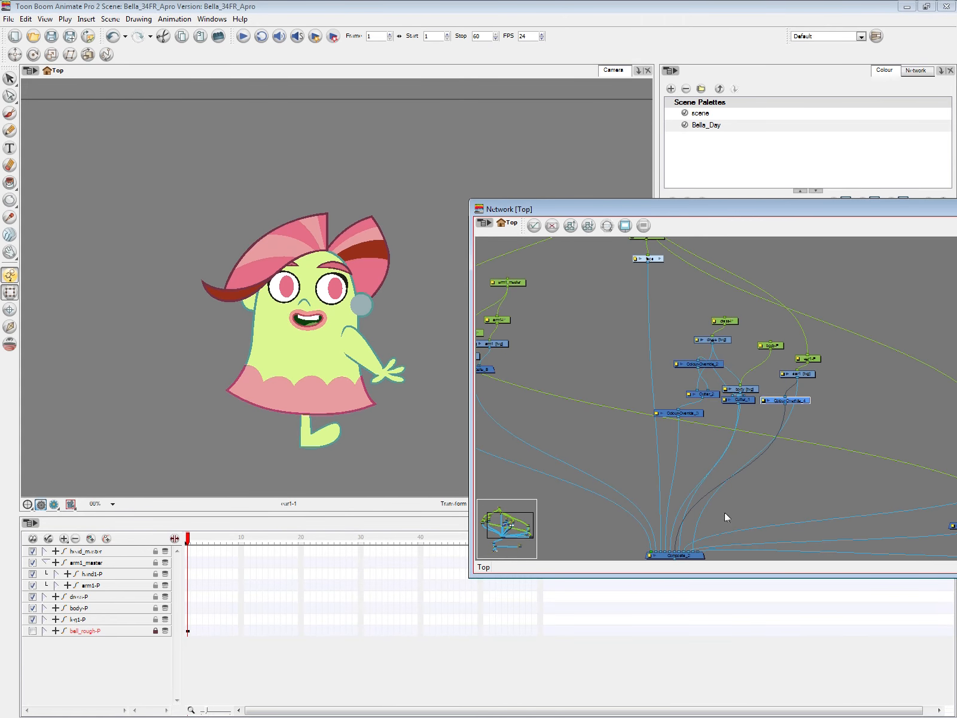
Step: Duplicate the main composite and insert the copy between the face group and the main composite
click(700, 555)
key(ctrl+v)
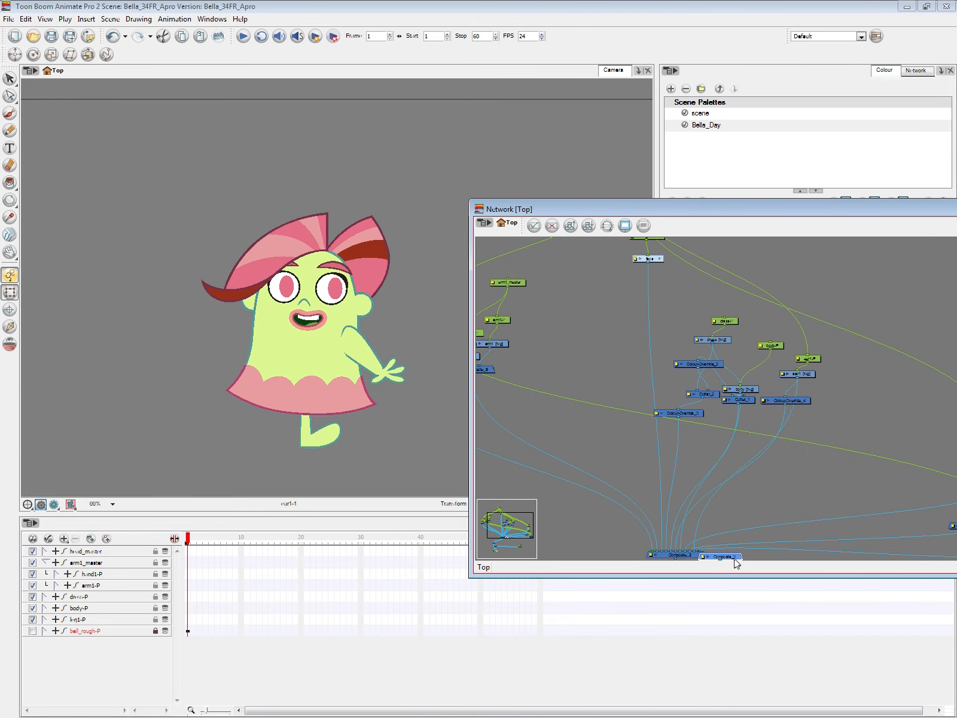
drag(735, 558, 669, 448)
drag(765, 461, 772, 499)
drag(668, 479, 636, 397)
click(776, 503)
drag(776, 503, 794, 447)
drag(693, 427, 692, 529)
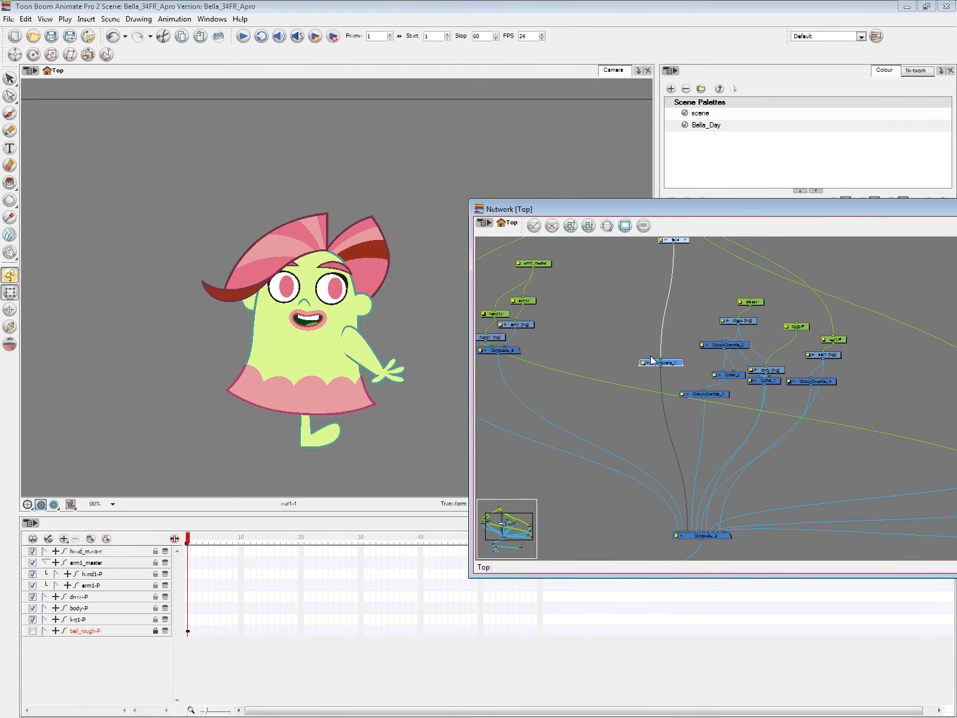
drag(651, 404, 631, 441)
Step: Move the ear1 peg, its drawing and Colour-Override_4 farther away from the body nodes
drag(833, 370, 799, 410)
drag(813, 392, 859, 377)
drag(814, 417, 832, 399)
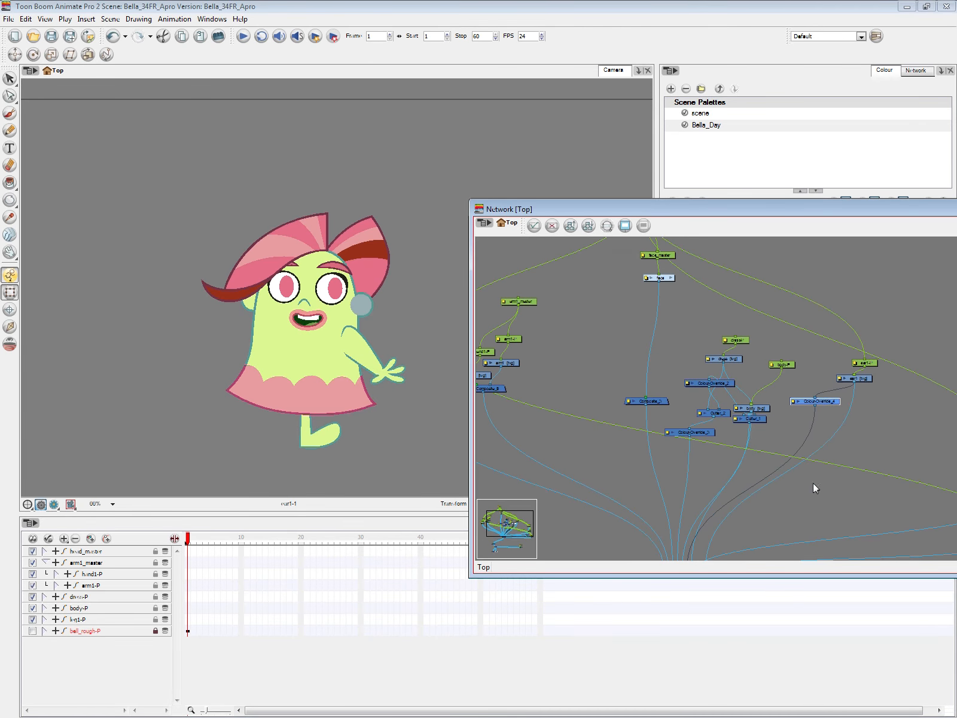
drag(813, 484, 792, 422)
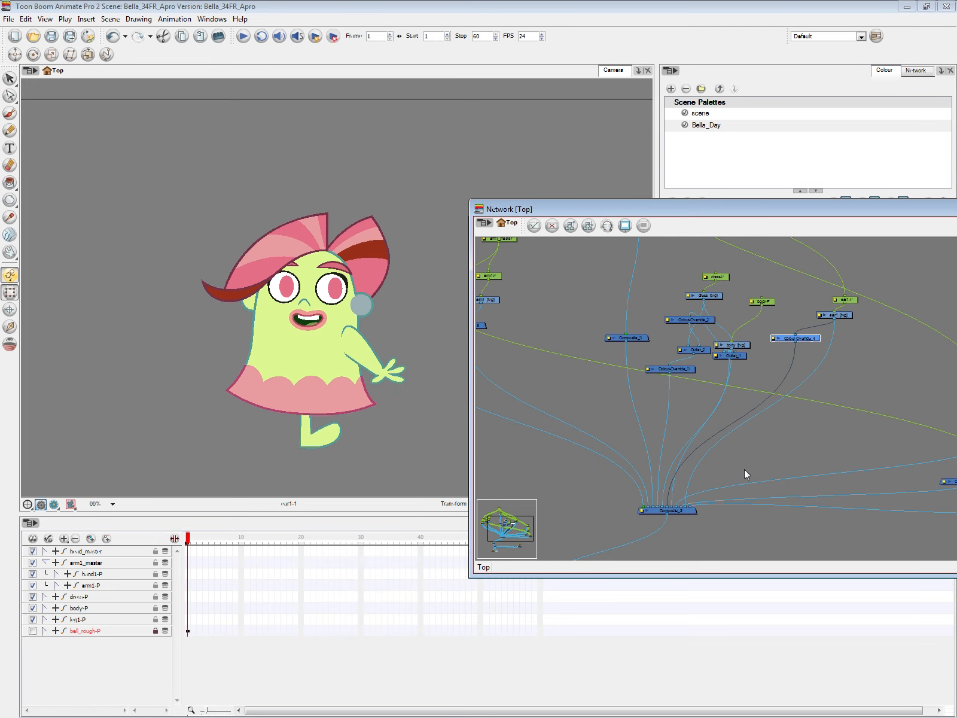
drag(743, 468, 772, 496)
Step: Delete the extra composite beneath the face group so the group feeds the main composite directly
click(672, 366)
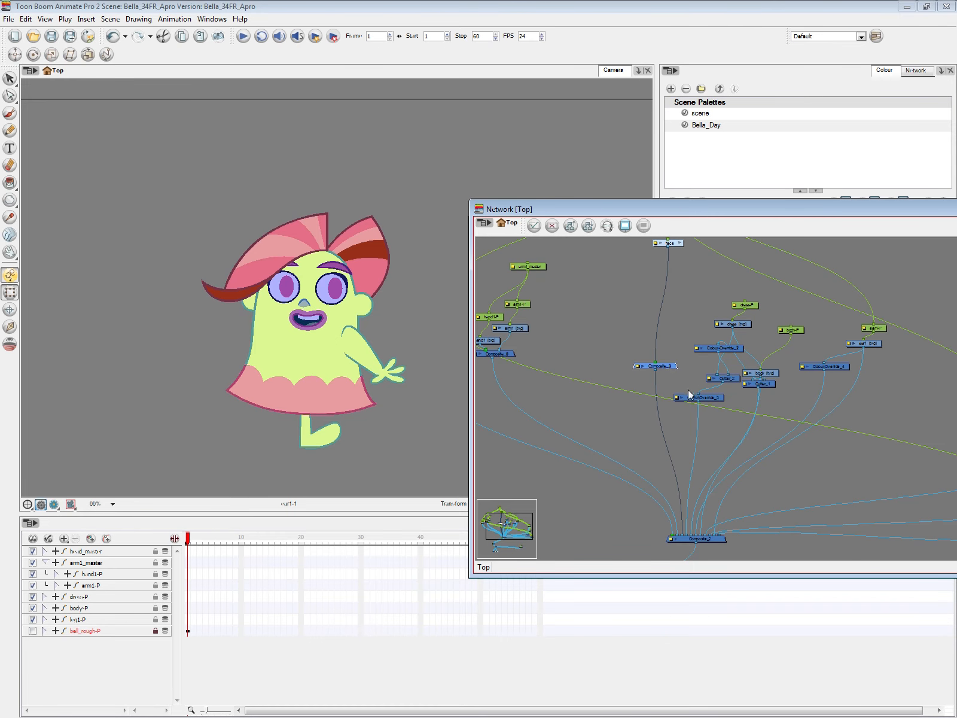
drag(676, 369, 625, 341)
key(Delete)
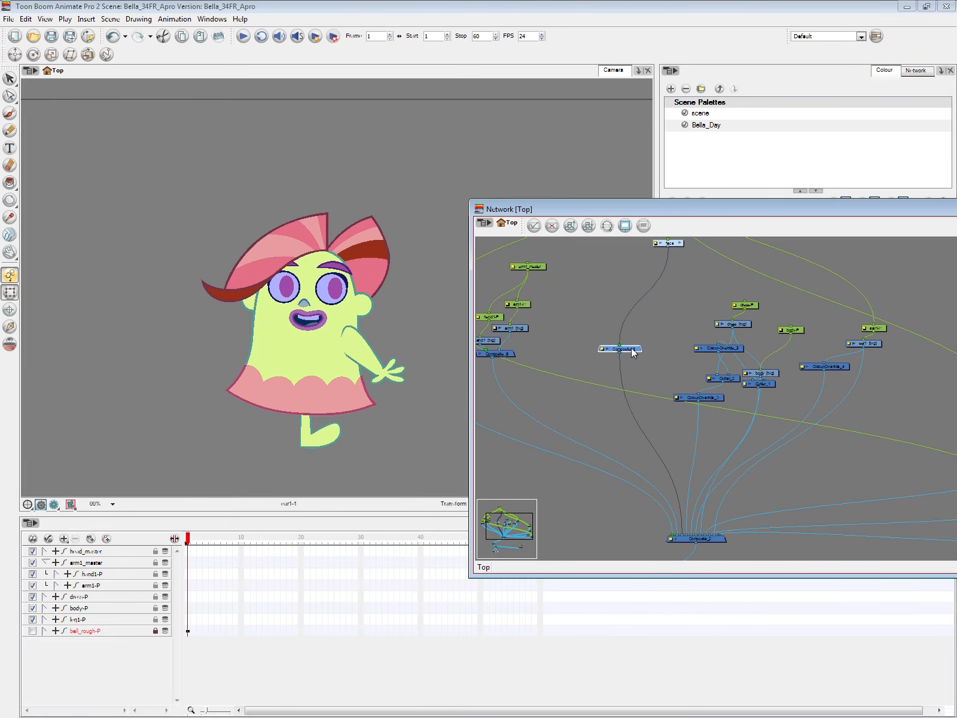
drag(593, 428, 613, 470)
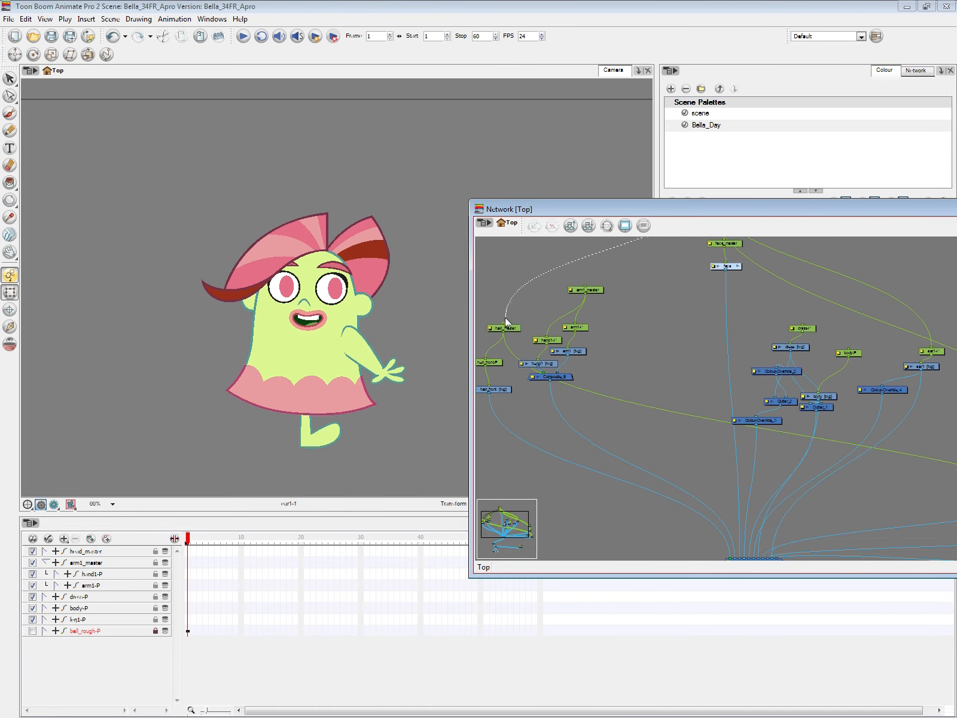
Step: Duplicate the arm1_master nodes with Paste Special, turning off Create New Columns, and place the copy beside the original
drag(544, 284, 609, 378)
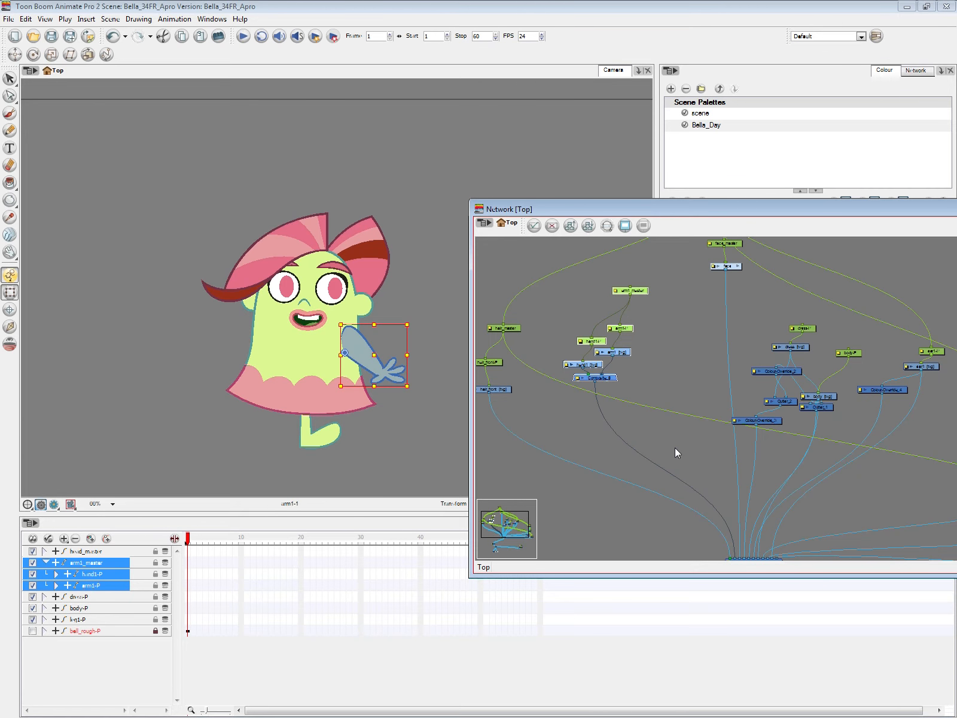
key(ctrl+b)
click(394, 143)
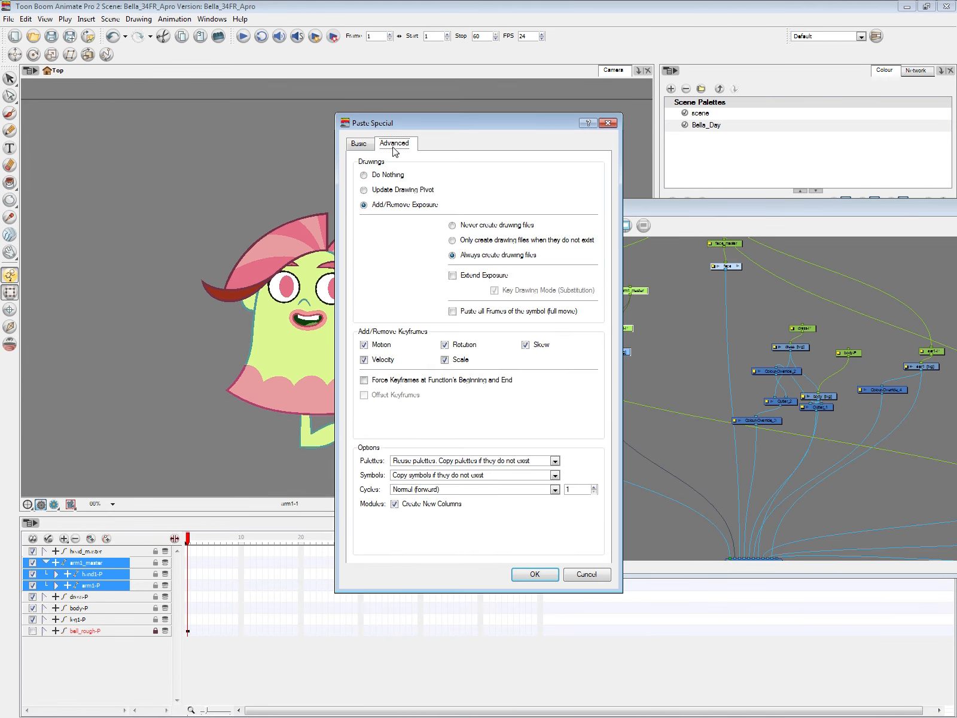
click(443, 505)
click(542, 575)
drag(688, 470, 638, 465)
drag(706, 449, 667, 291)
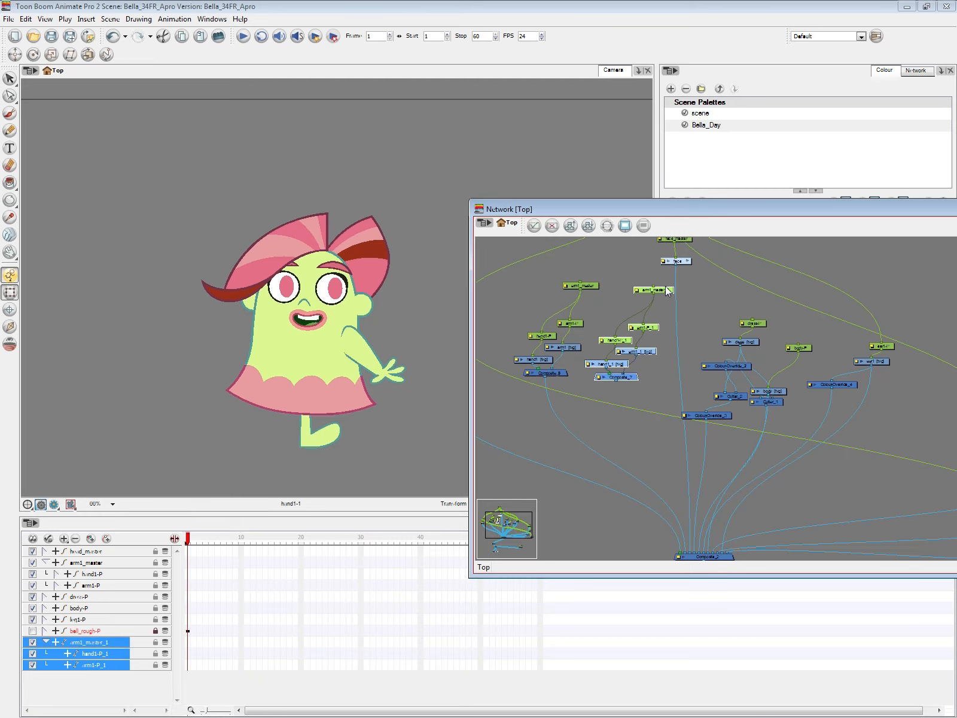
drag(644, 451, 620, 427)
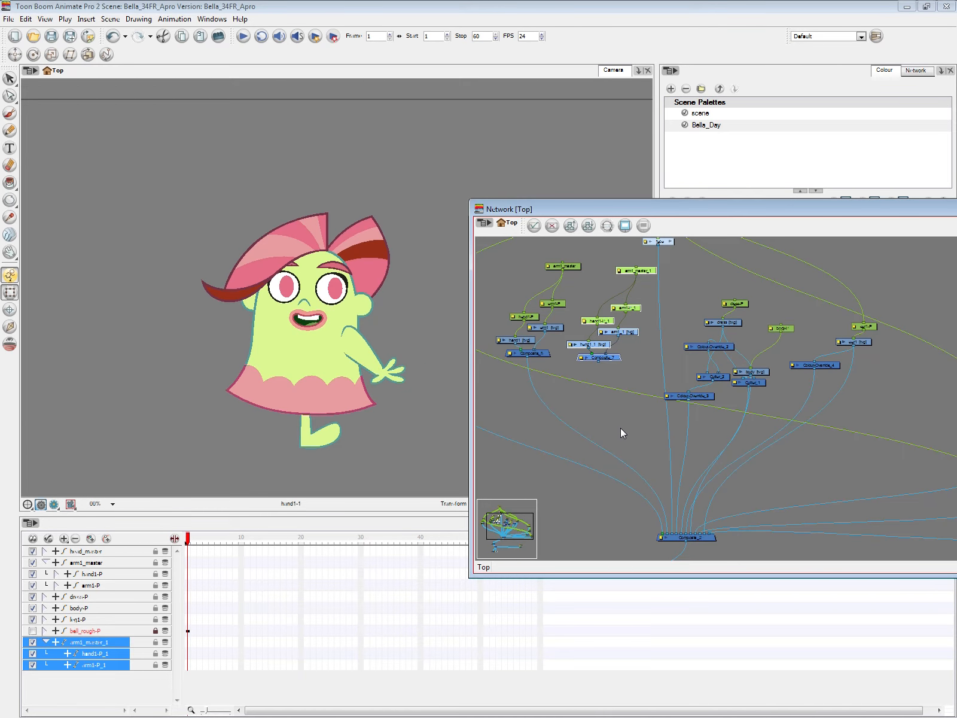
Step: Rearrange the body drawing, Cutter_1 and Colour-Override_3 nodes so their connections are easier to follow
drag(755, 462, 689, 448)
drag(635, 384, 684, 379)
click(656, 361)
click(657, 308)
click(680, 378)
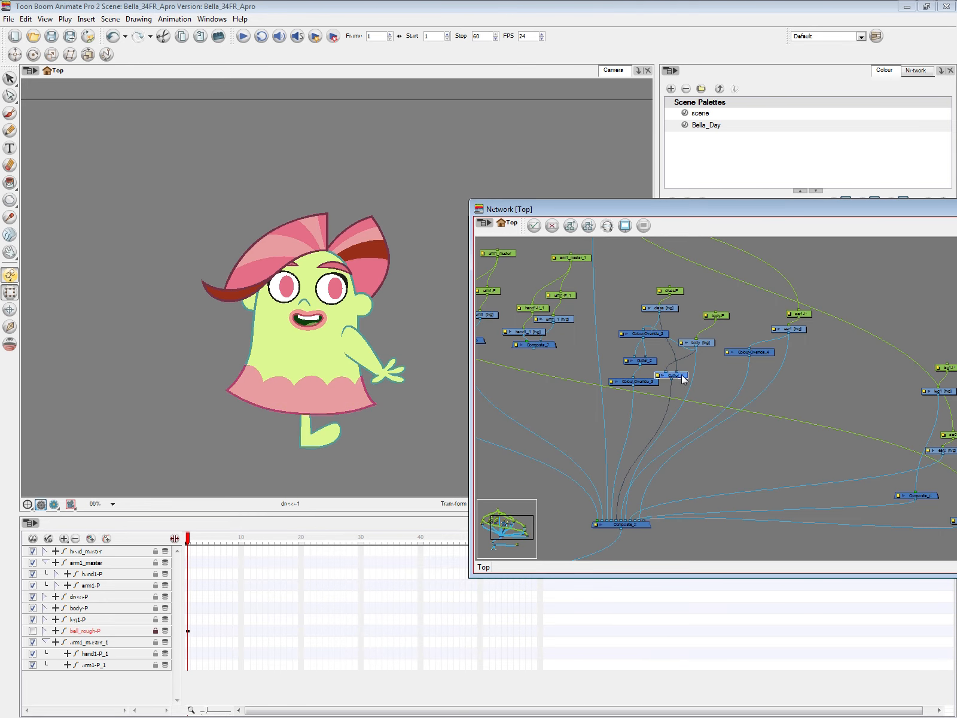
click(648, 380)
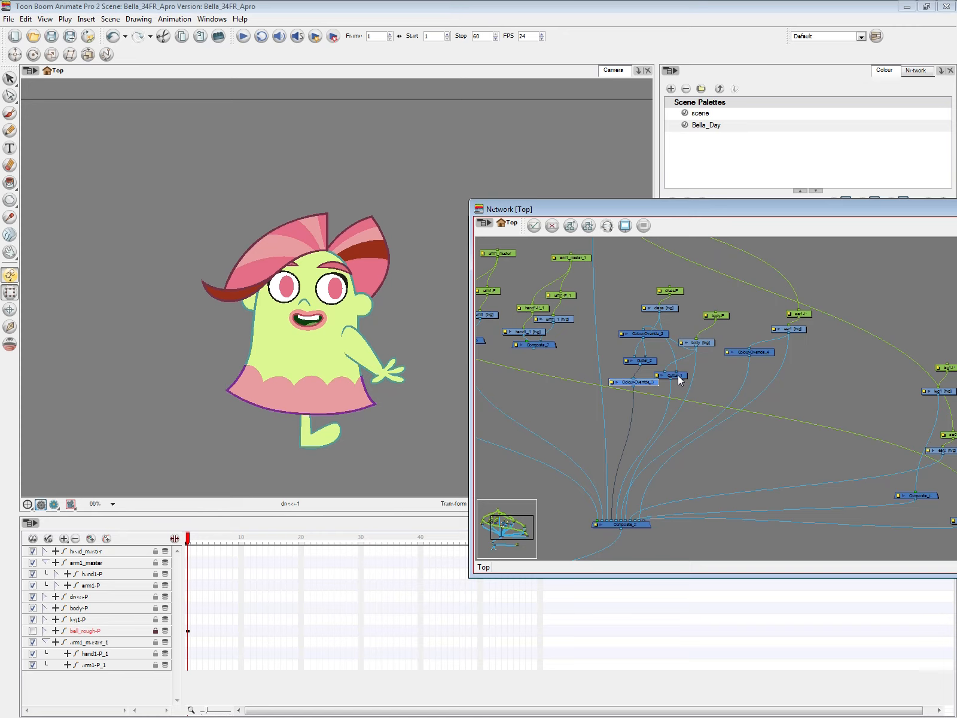
Step: Duplicate the main composite and insert the copy between Colour-Override_3 and the main composite
click(644, 524)
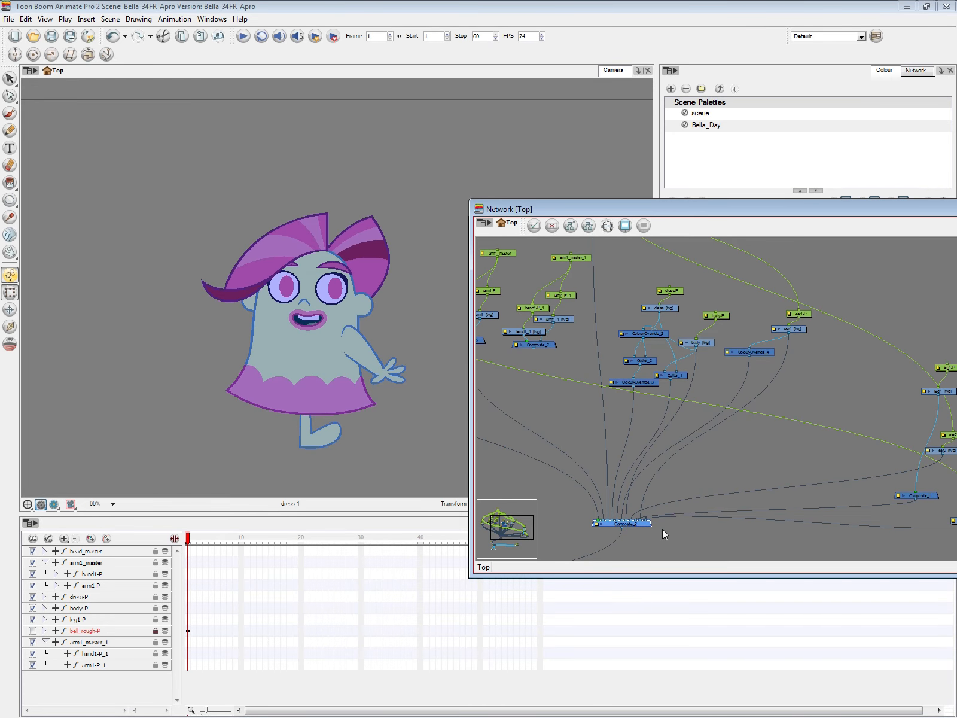
key(ctrl+v)
drag(699, 534, 649, 433)
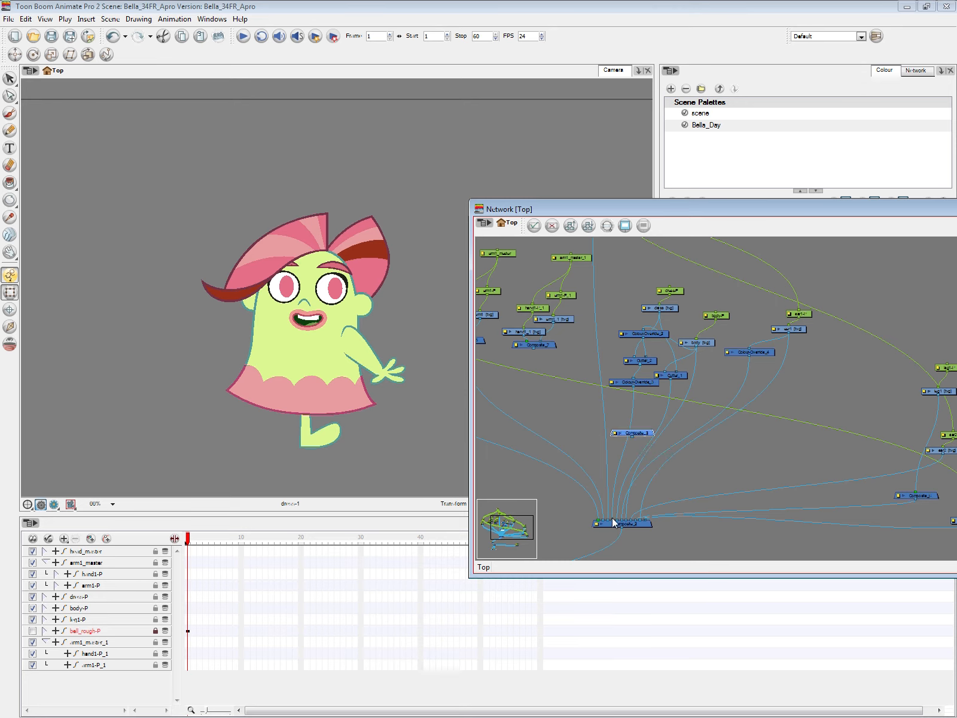
mouse_move(612, 519)
mouse_down()
mouse_move(630, 429)
mouse_move(616, 519)
mouse_up()
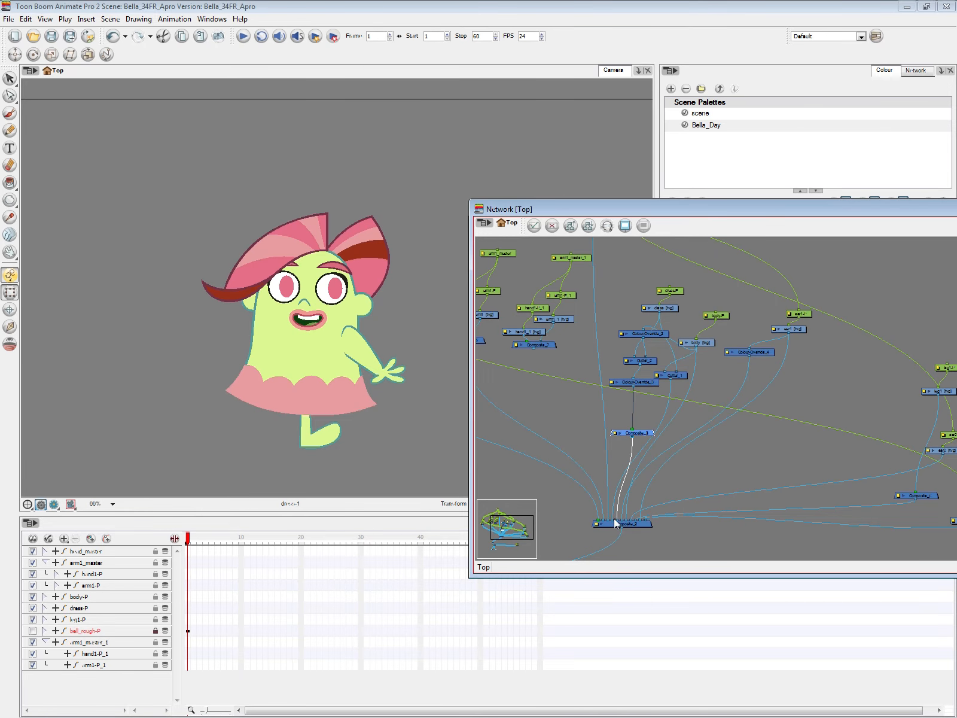
Step: Reroute the Cutter_1 and body drawing outputs into the new composite, and place it just below those nodes
drag(654, 384, 682, 378)
drag(625, 524, 647, 431)
click(697, 342)
drag(623, 519, 662, 416)
scroll(665, 416, down, 1)
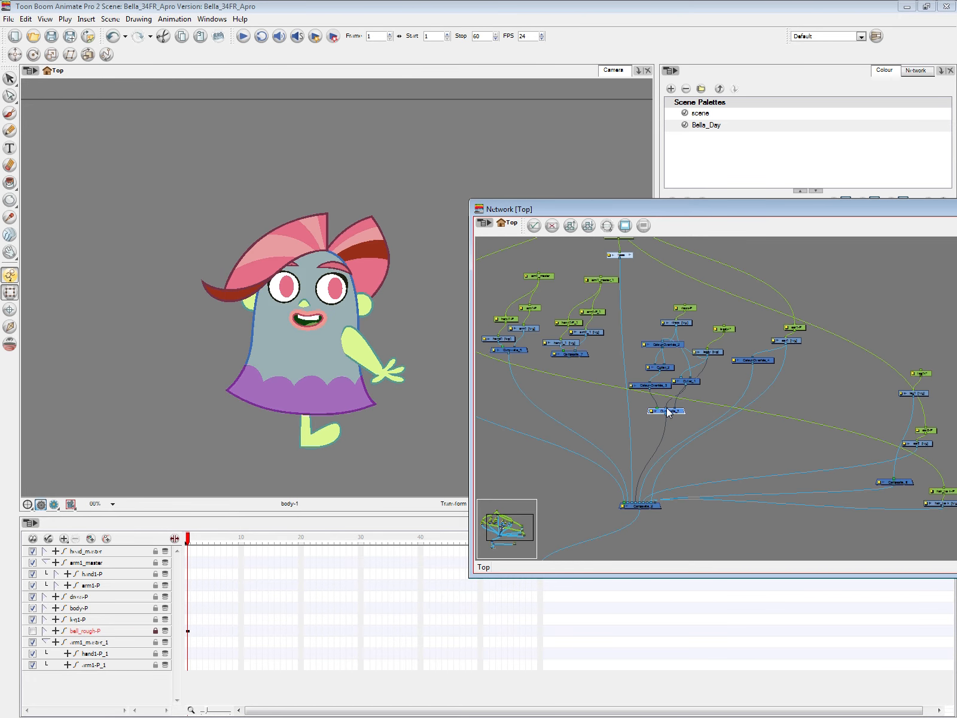
click(703, 460)
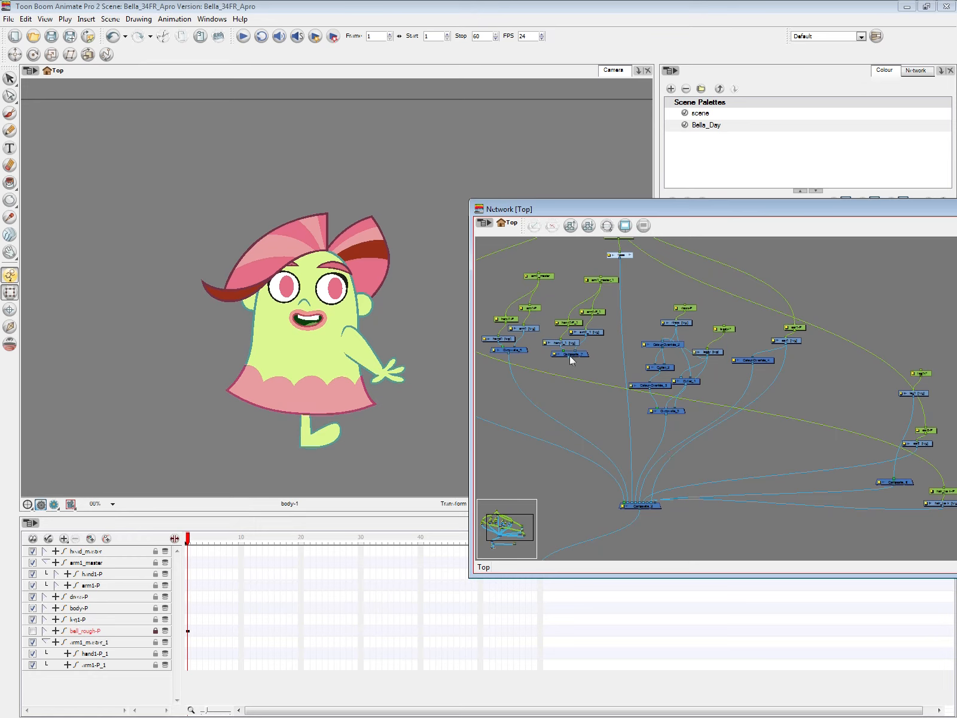
Step: Connect the copied arm's Composite_7 to the main composite behind the body, and flip the arm horizontally onto the body's other side
drag(569, 355, 640, 503)
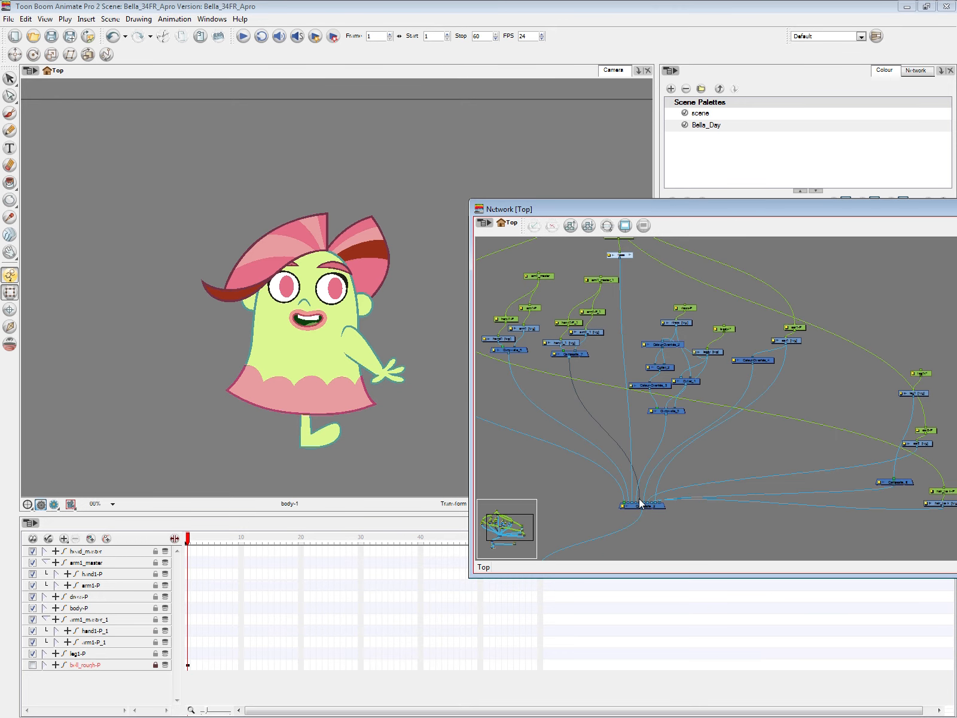
click(613, 279)
click(10, 275)
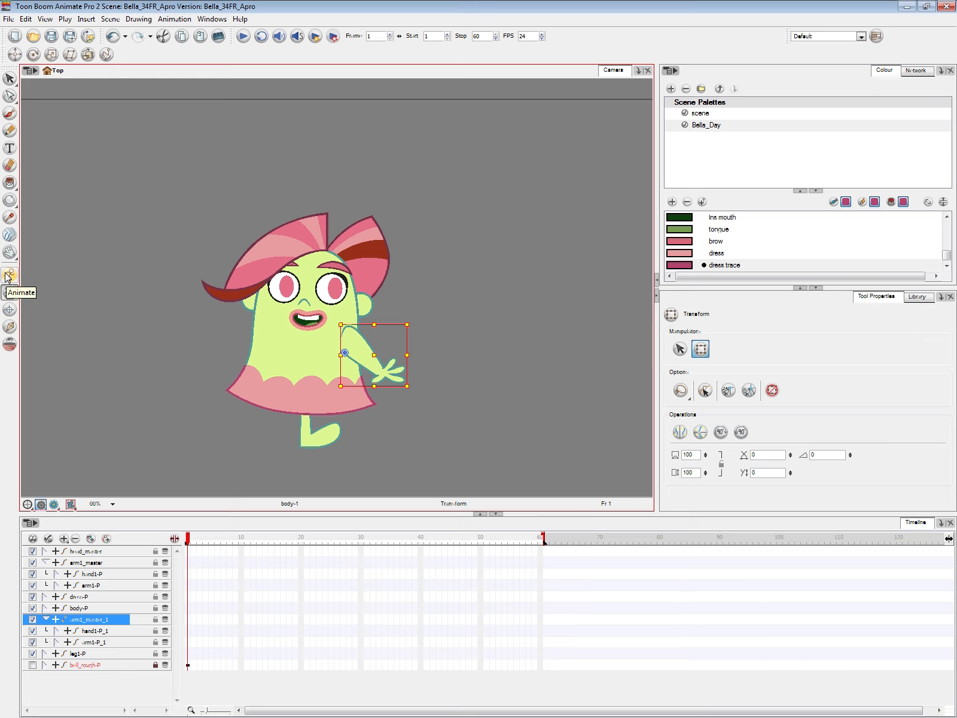
drag(358, 356, 238, 349)
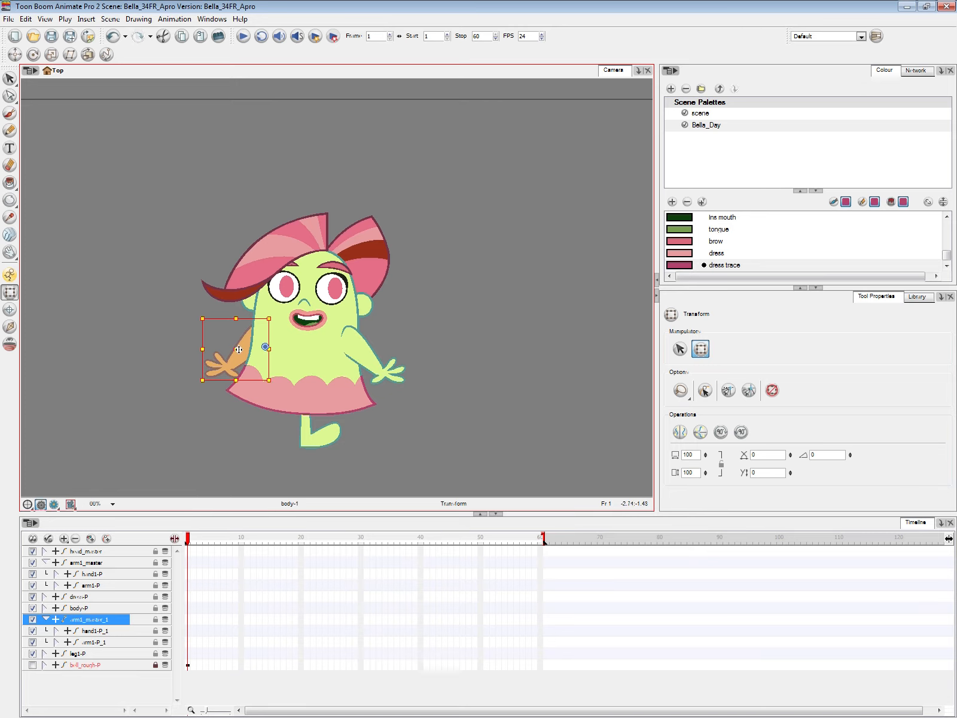
drag(238, 344, 236, 344)
click(428, 428)
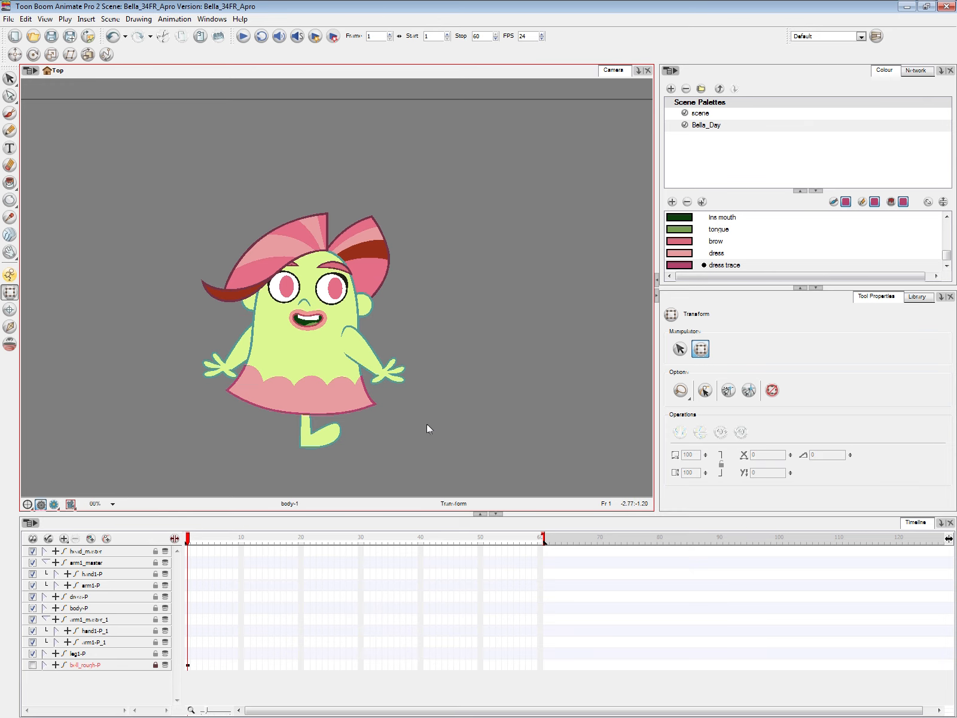
Step: Check the mirrored arm's placement up close, and select its parts up to the master peg
key(2)
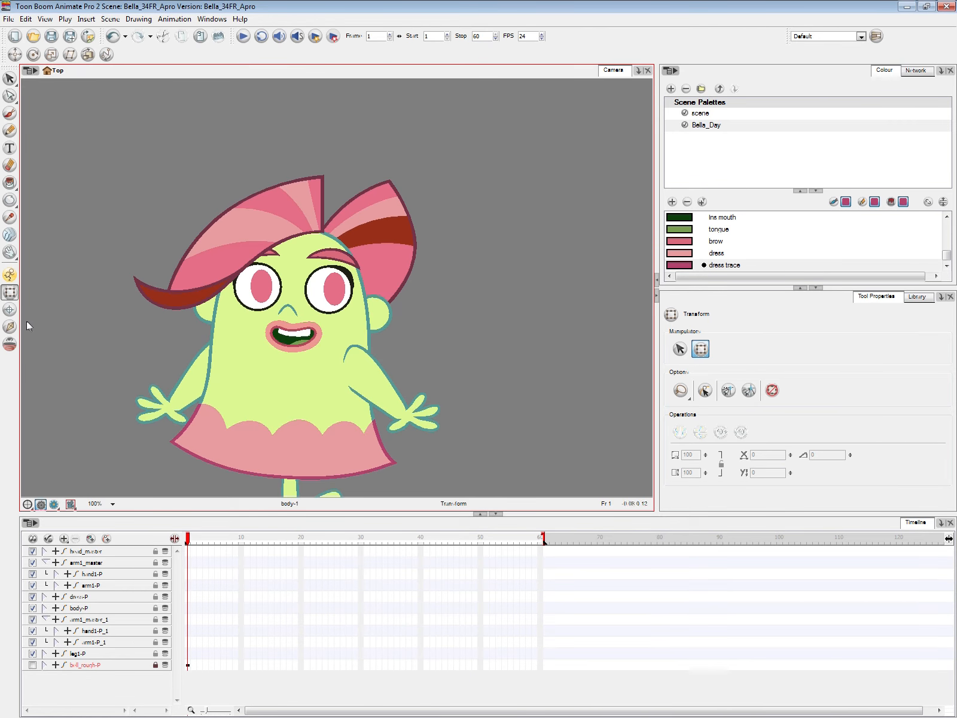
key(1)
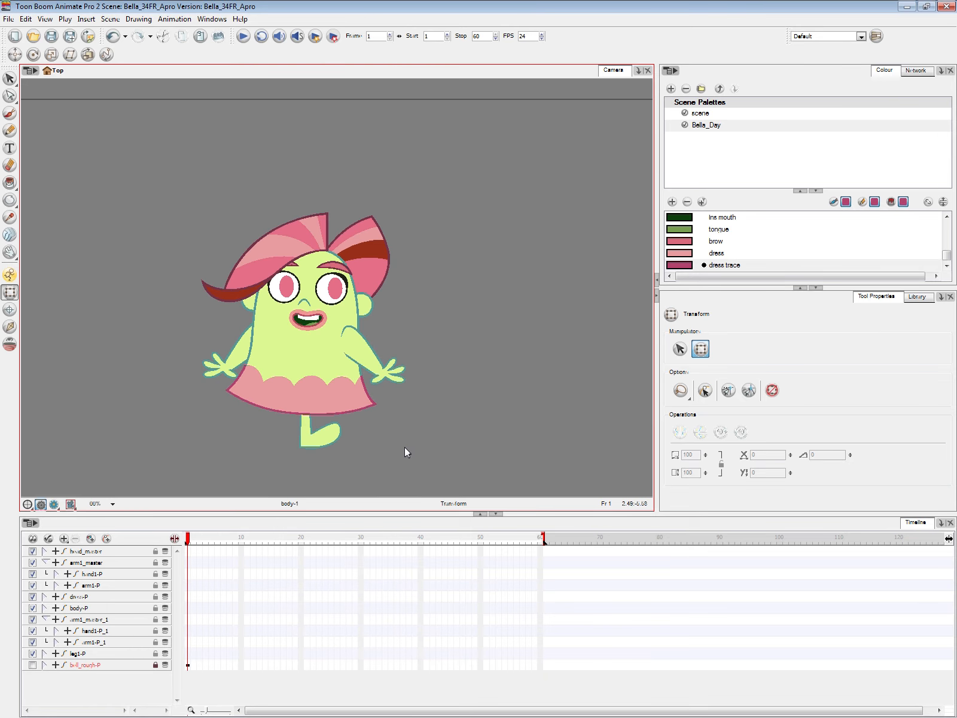
click(323, 441)
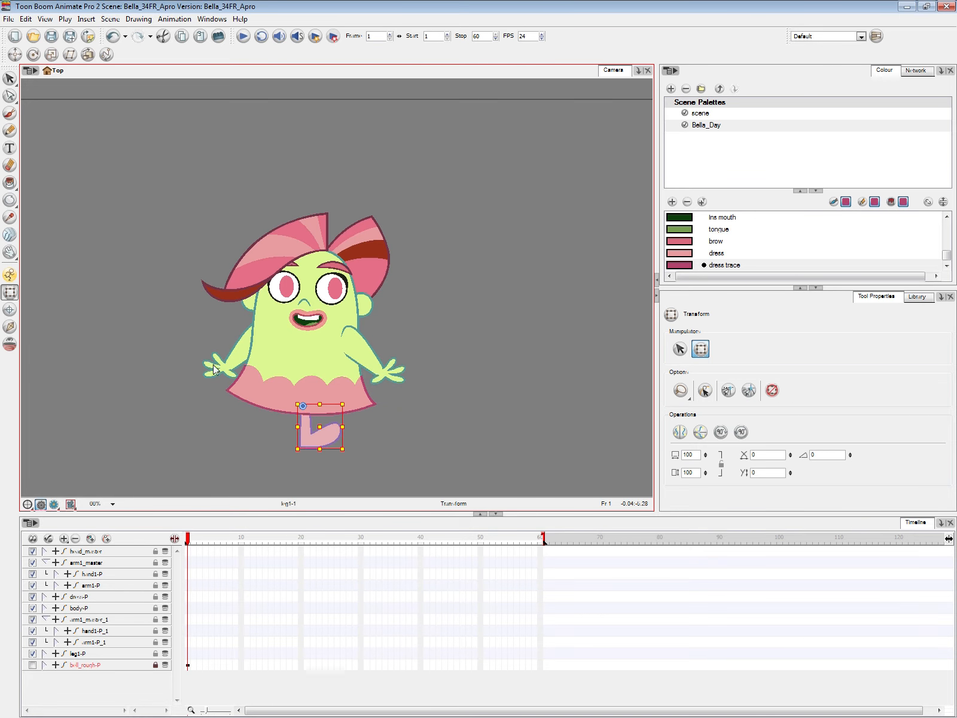
click(243, 350)
click(259, 428)
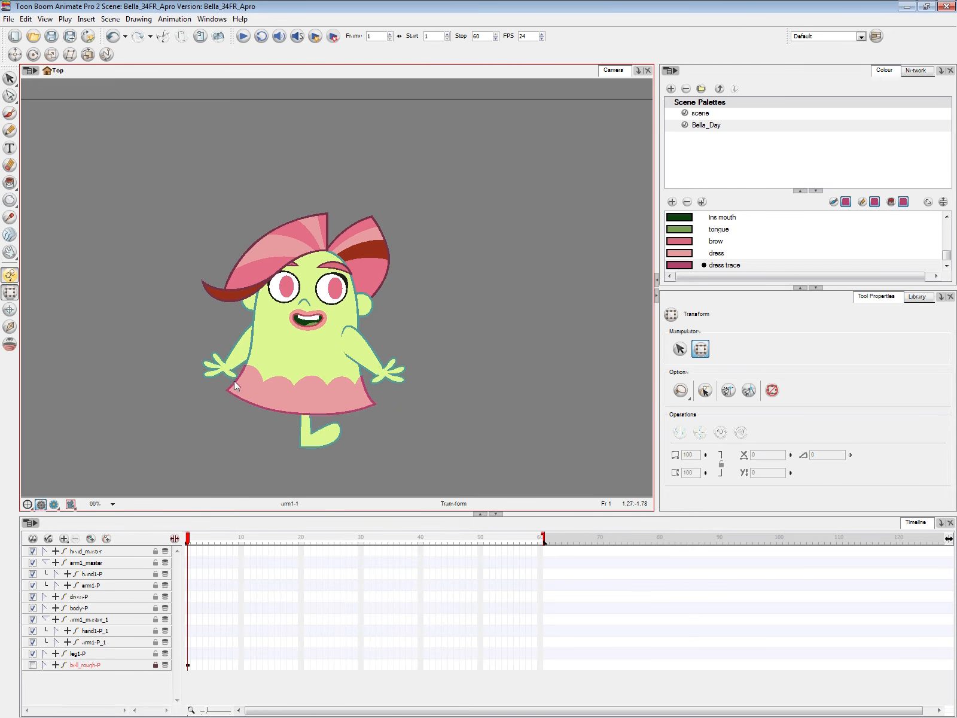
click(232, 367)
key(b)
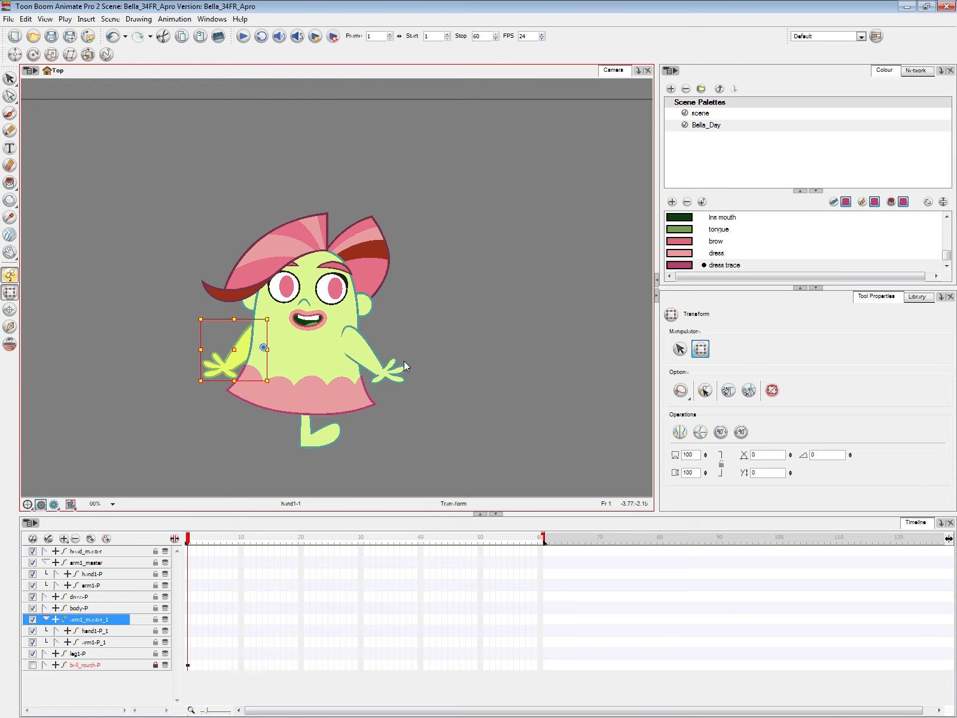
Step: Add a peg named arms_master above the two arm master pegs and parent both of them to it
key(alt+Tab)
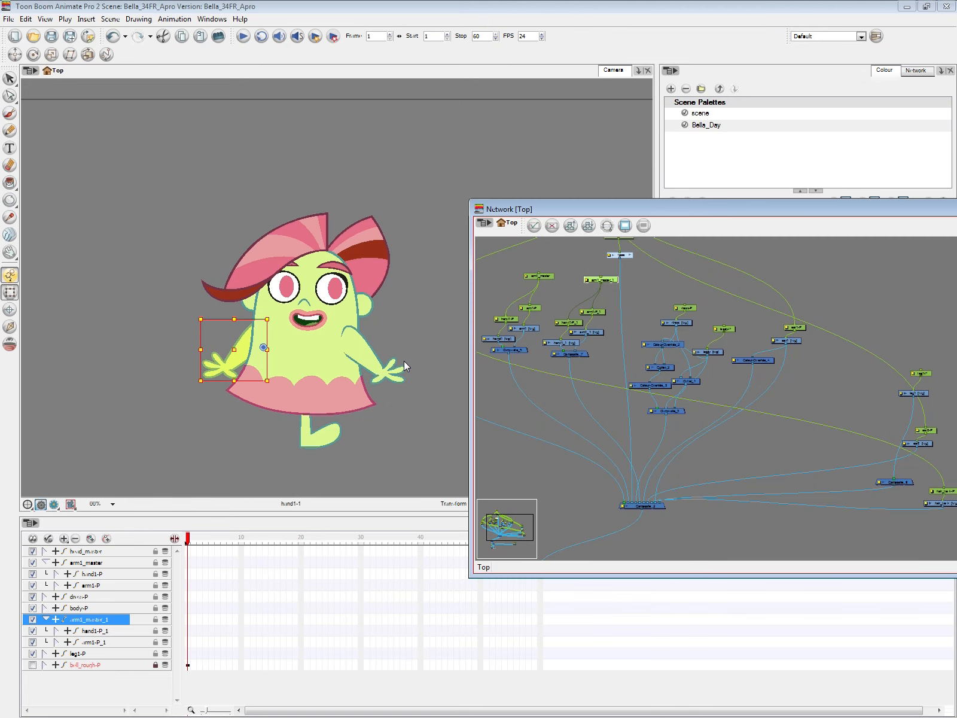
key(space)
drag(567, 423, 581, 514)
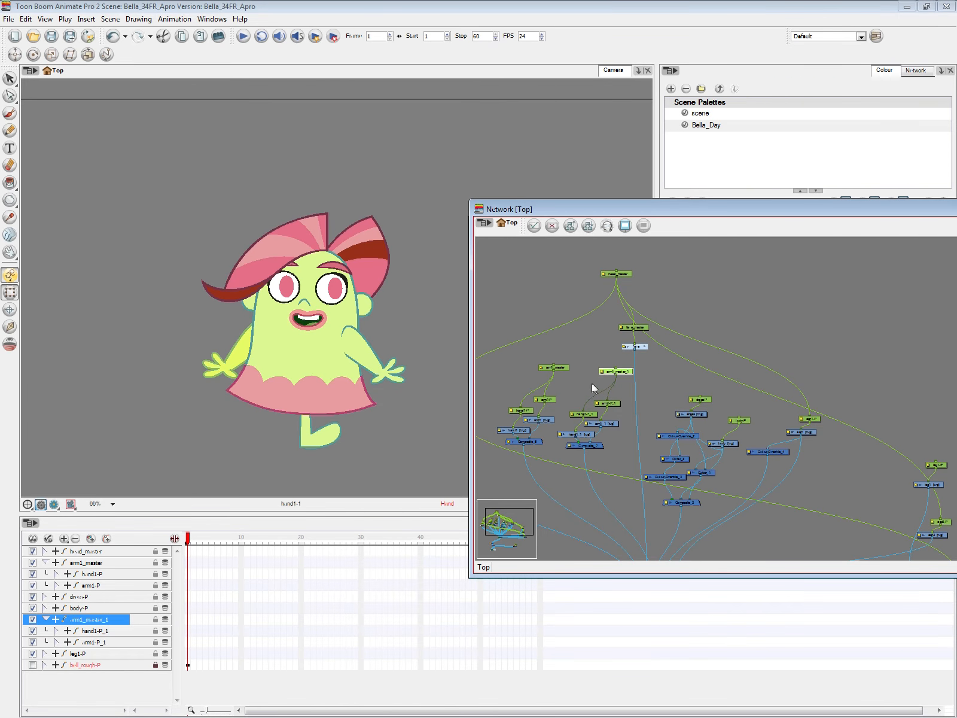
click(626, 372)
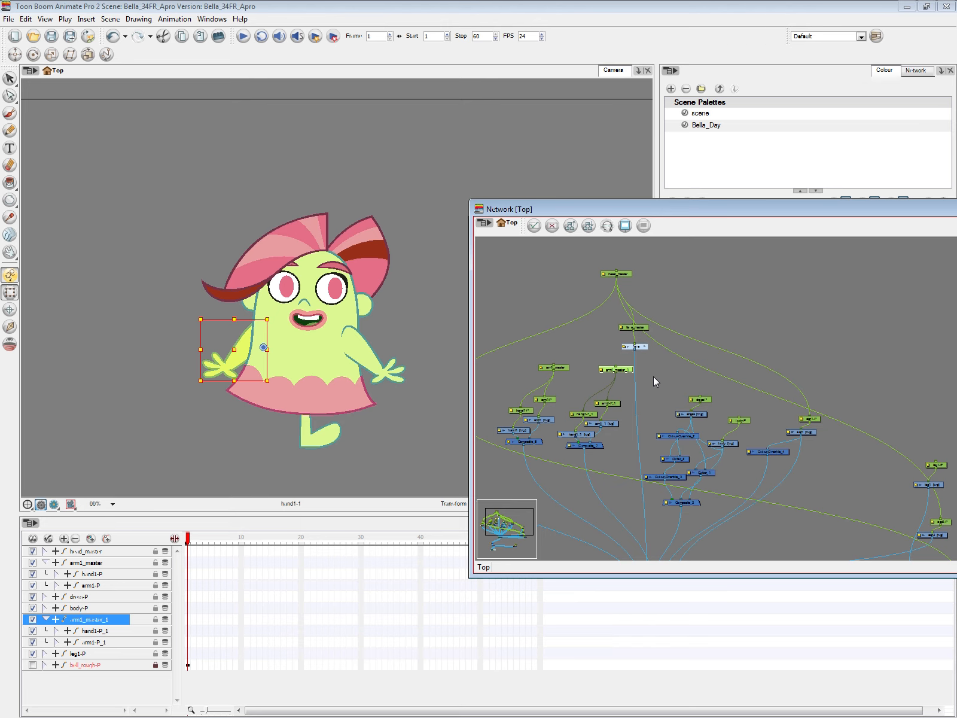
key(ctrl+p)
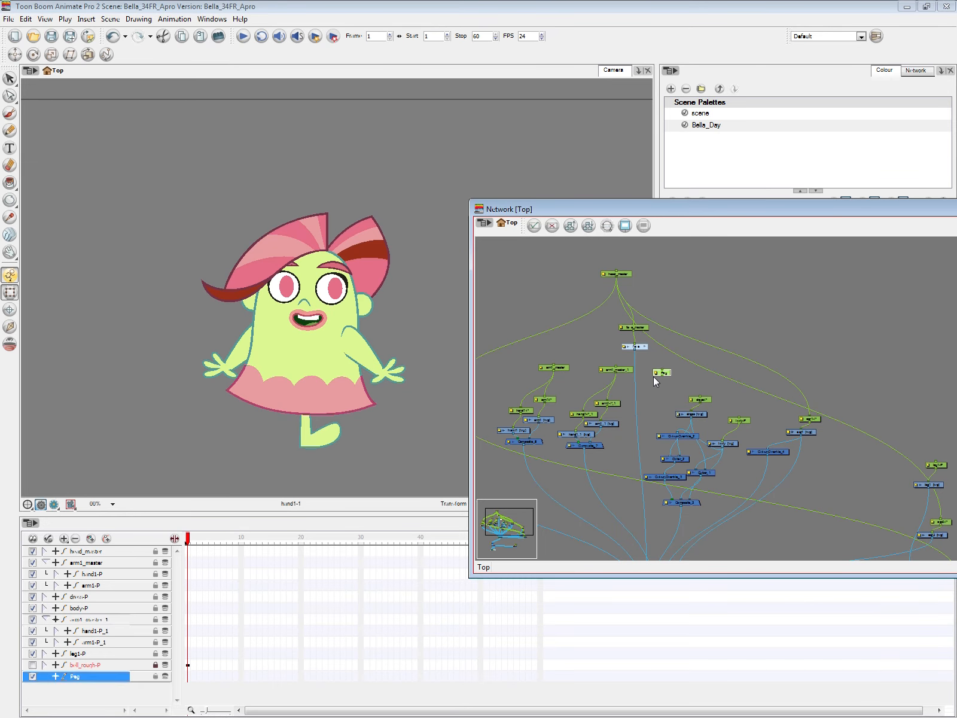
drag(663, 378, 575, 345)
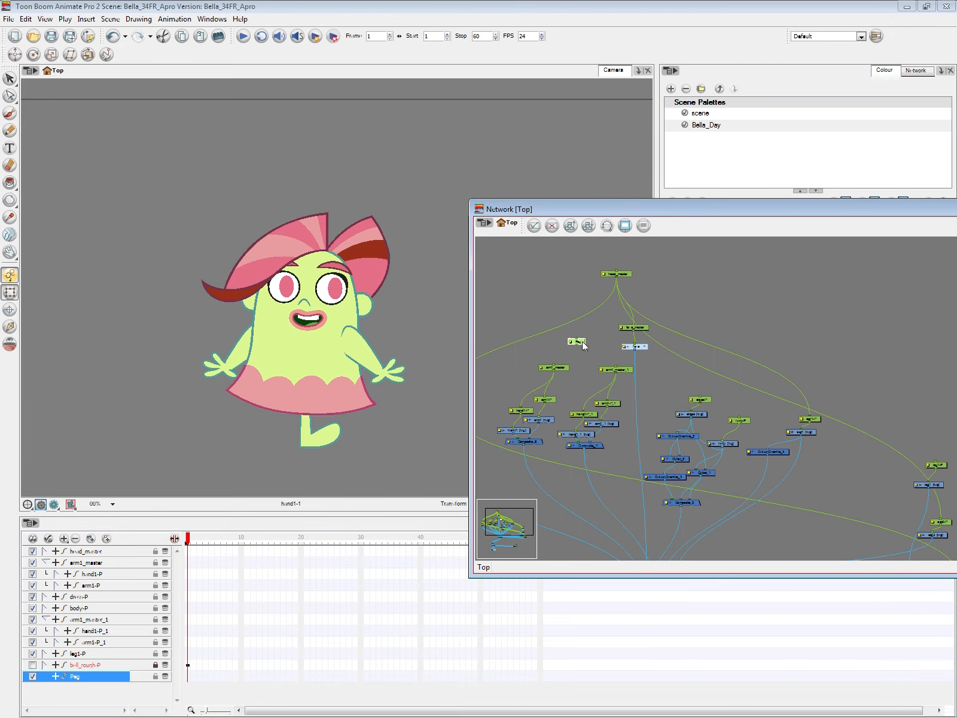
scroll(575, 346, up, 3)
double_click(577, 350)
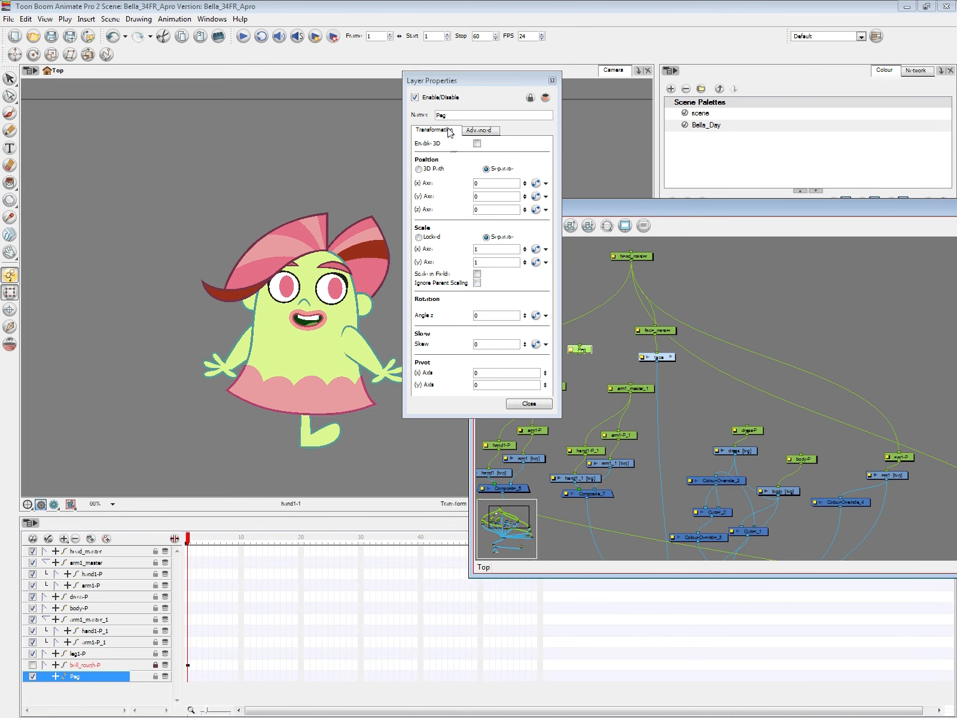
text(arms)
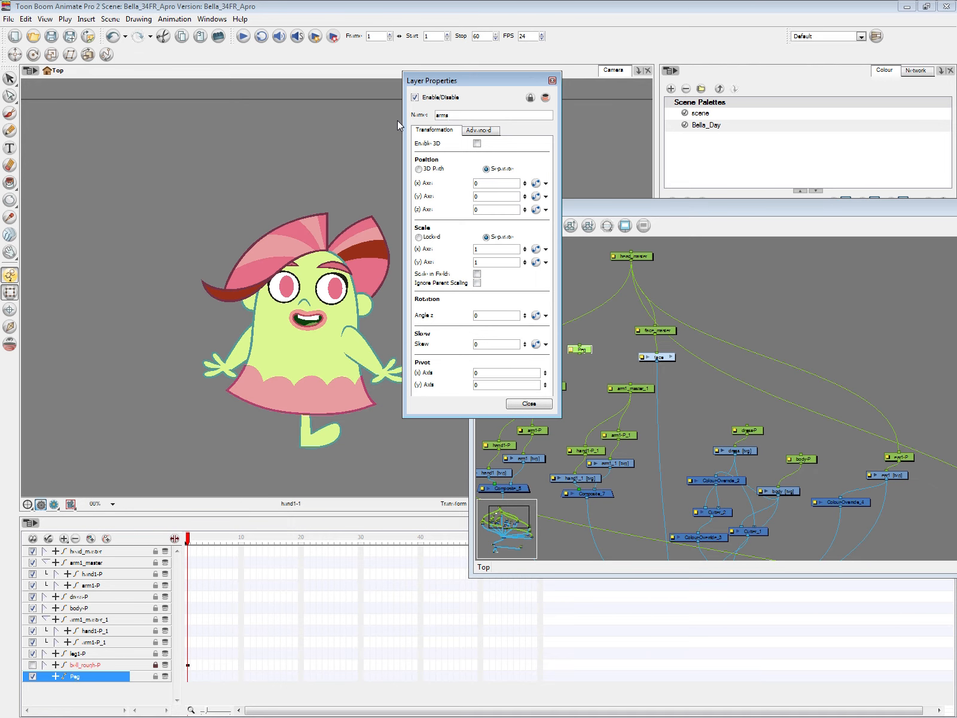
text(_master)
click(545, 402)
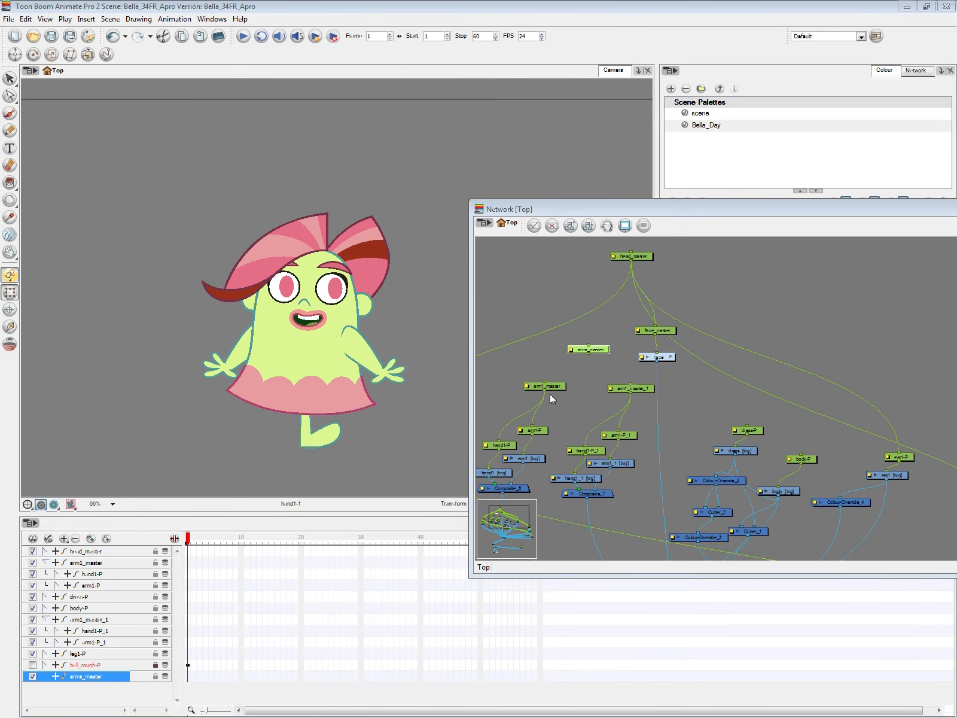
mouse_move(589, 353)
mouse_down()
mouse_move(542, 381)
mouse_move(630, 384)
mouse_up()
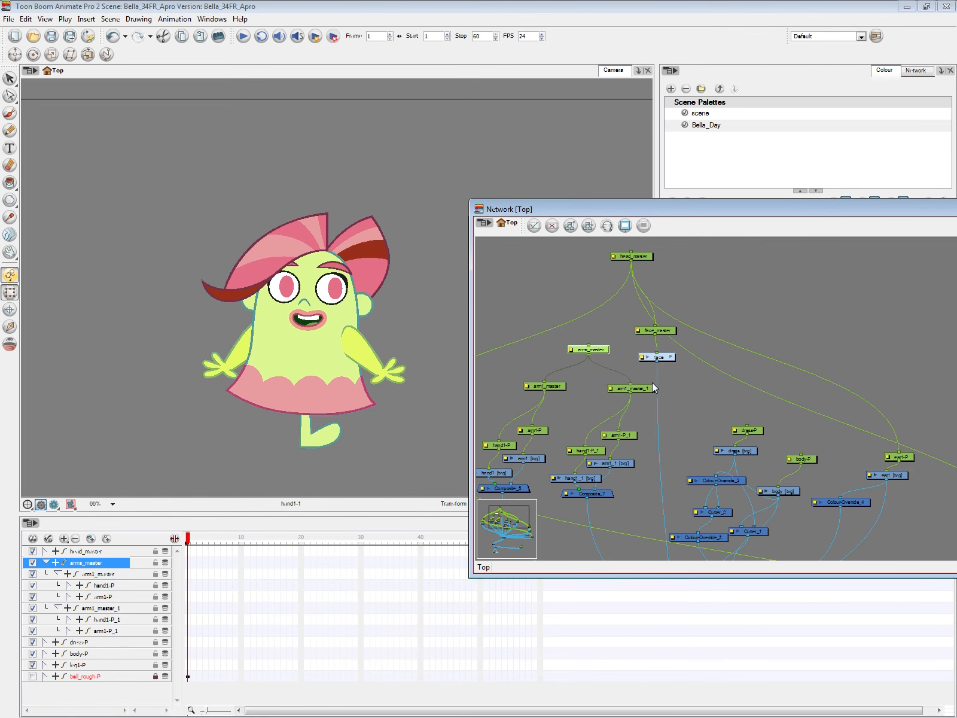
Step: Rename the arm1_master_1 peg as arm2_master
double_click(610, 386)
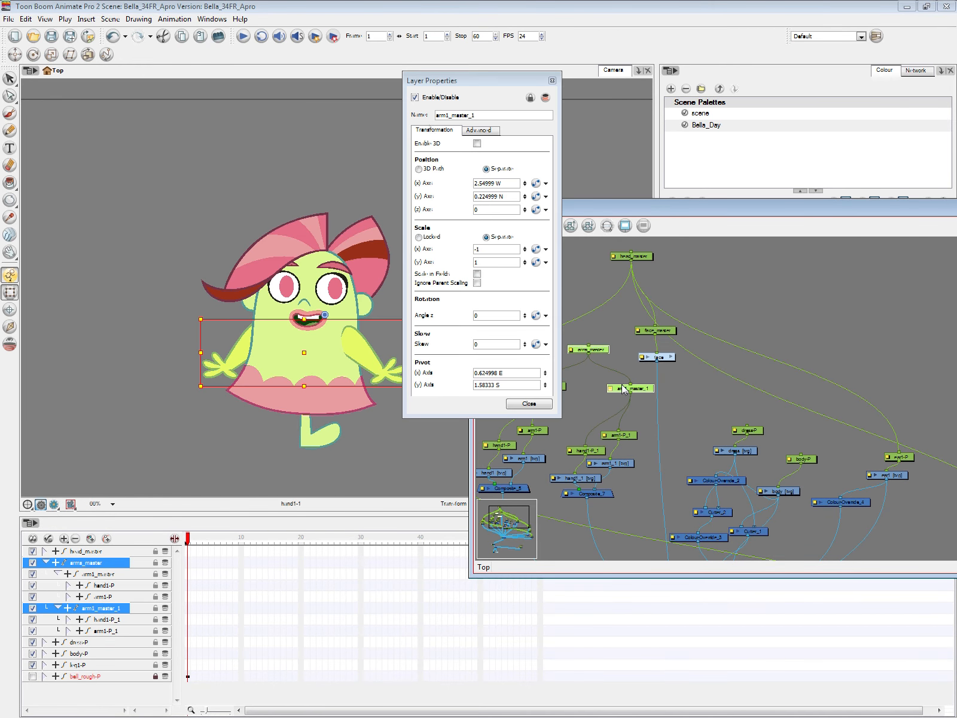
click(475, 114)
key(BackSpace)
key(BackSpace)
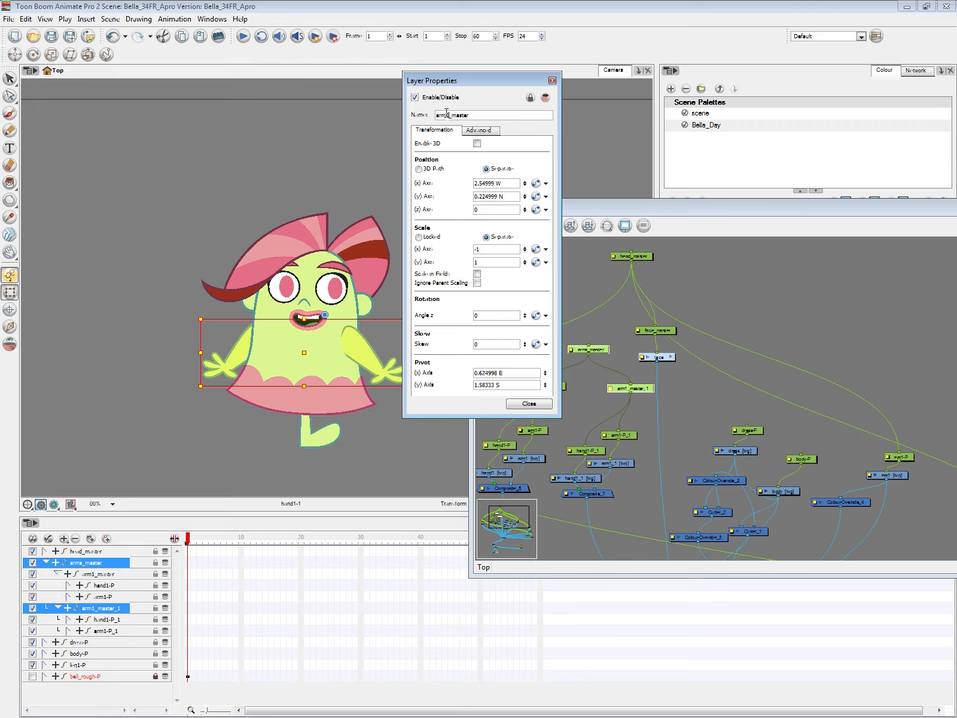
click(541, 405)
Step: Rename the arm1-P_1 peg as arm2-P
double_click(611, 435)
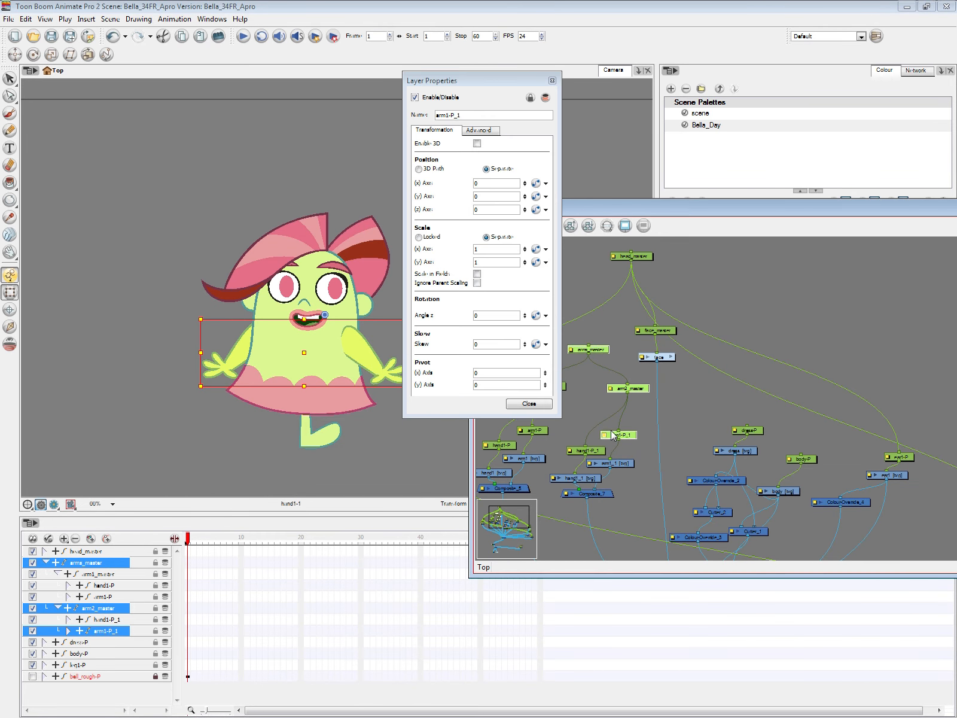
click(468, 115)
key(BackSpace)
key(BackSpace)
click(448, 115)
key(BackSpace)
text(2)
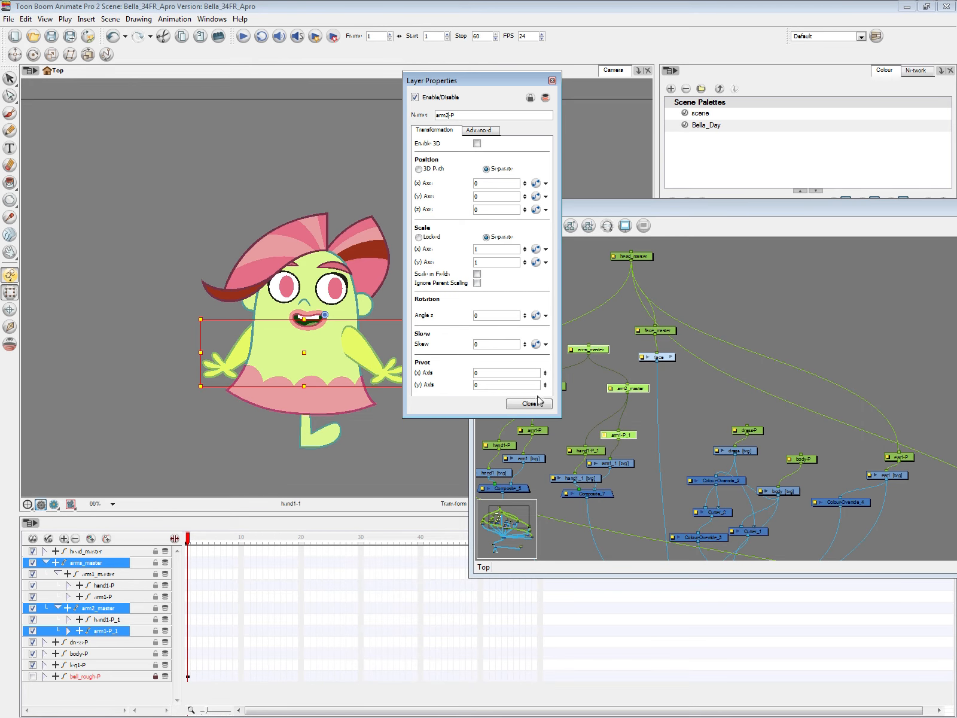
click(537, 401)
Step: Rename the hand1-P_1 peg as hand2-P and clear the node selection
double_click(574, 450)
click(463, 115)
key(BackSpace)
key(BackSpace)
key(BackSpace)
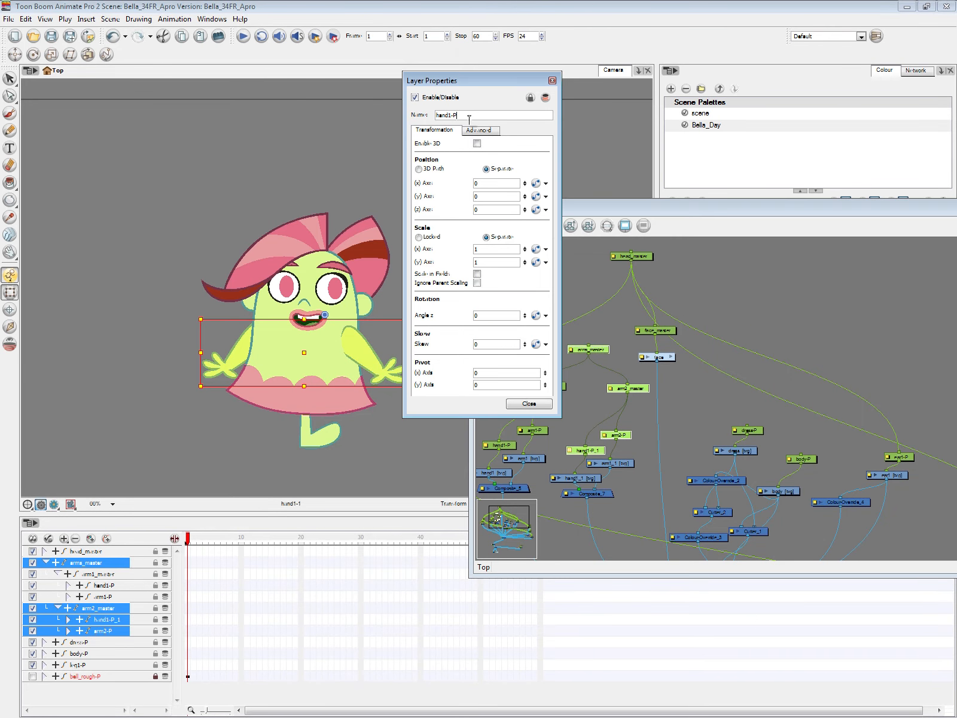
click(450, 115)
key(BackSpace)
text(2)
click(530, 404)
click(676, 425)
Step: Move the pivot of arms_master to the middle of the body between the two shoulders
drag(642, 488, 688, 480)
click(655, 342)
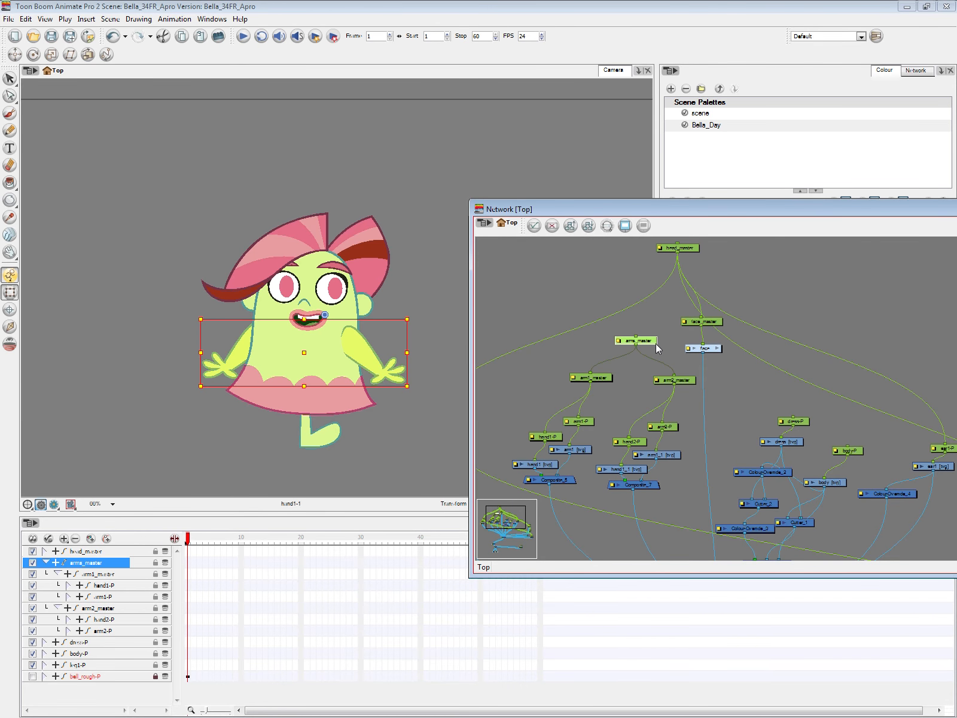
click(92, 177)
key(alt+3)
key(shift+t)
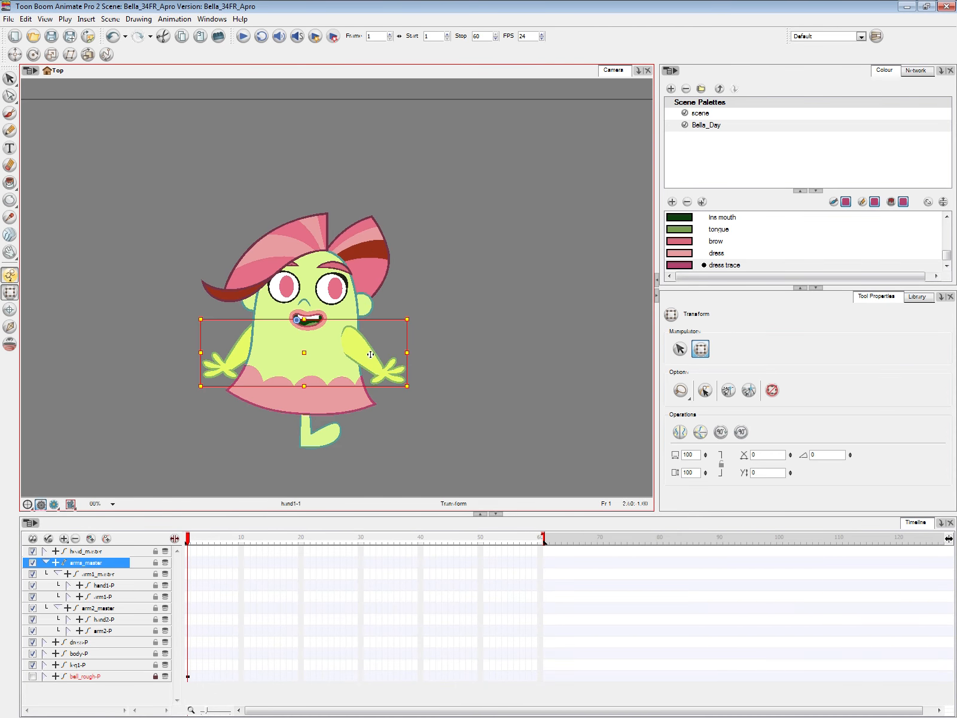
click(453, 389)
Step: Test the arm hierarchy by transforming the arm through its parent peg, and undo the change
click(383, 366)
key(b)
key(b)
drag(381, 362, 395, 323)
key(ctrl+z)
key(Escape)
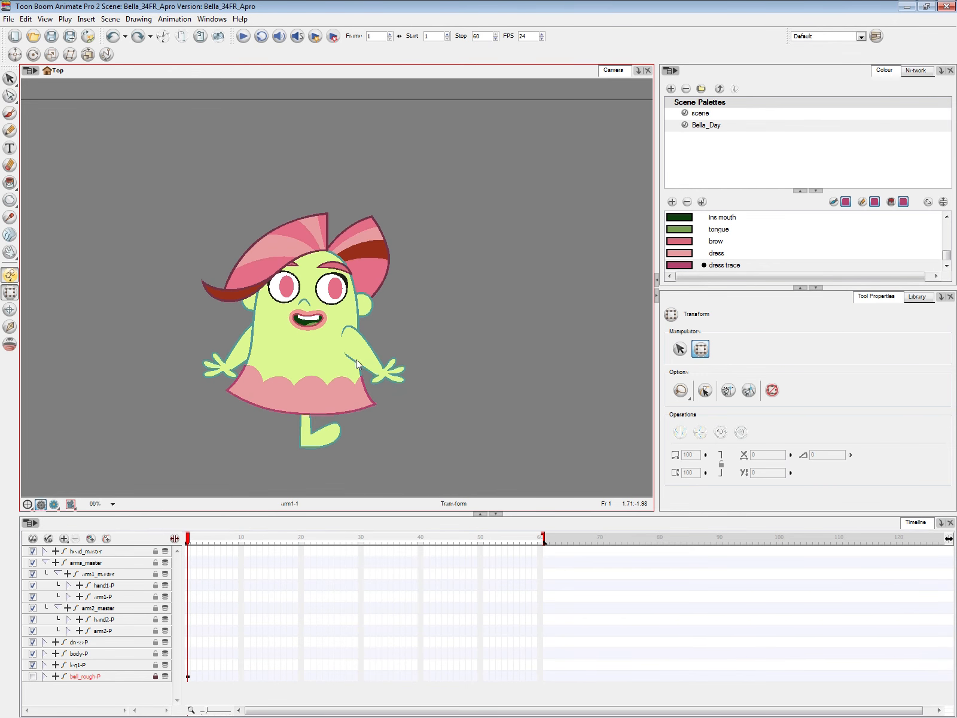
Step: Move the arms_master peg up in the network so it sits beside head_master
key(alt+Tab)
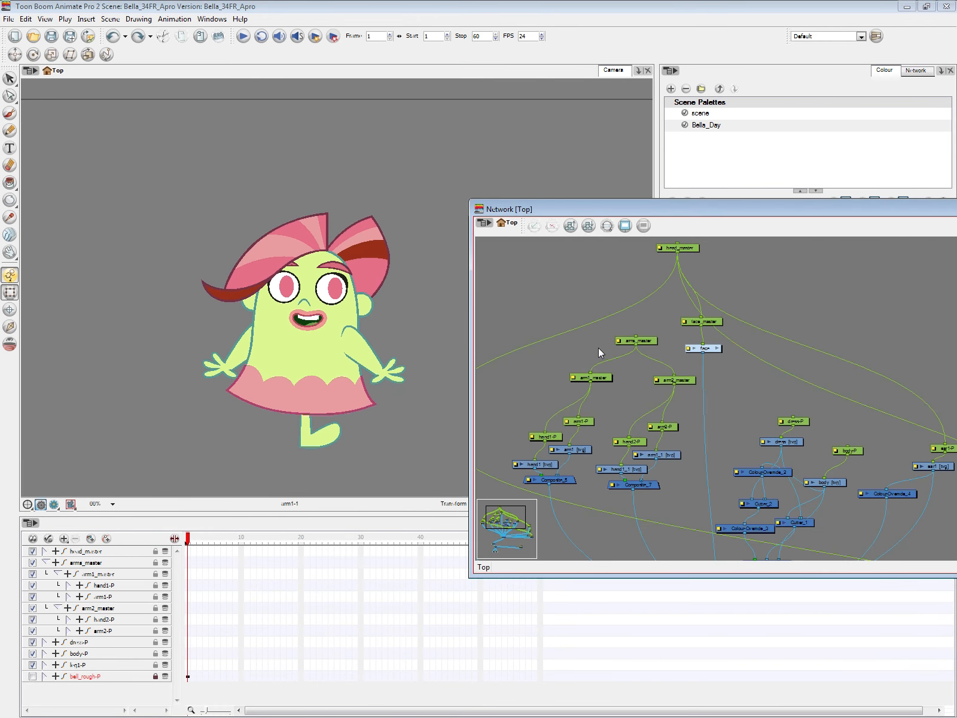
click(638, 341)
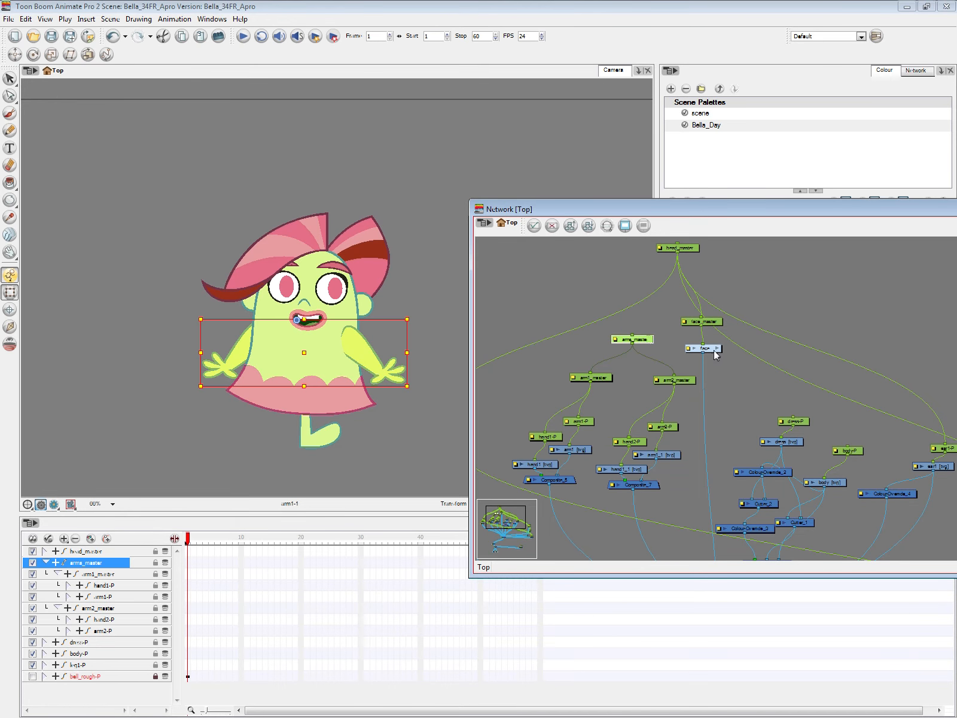
scroll(749, 355, up, 1)
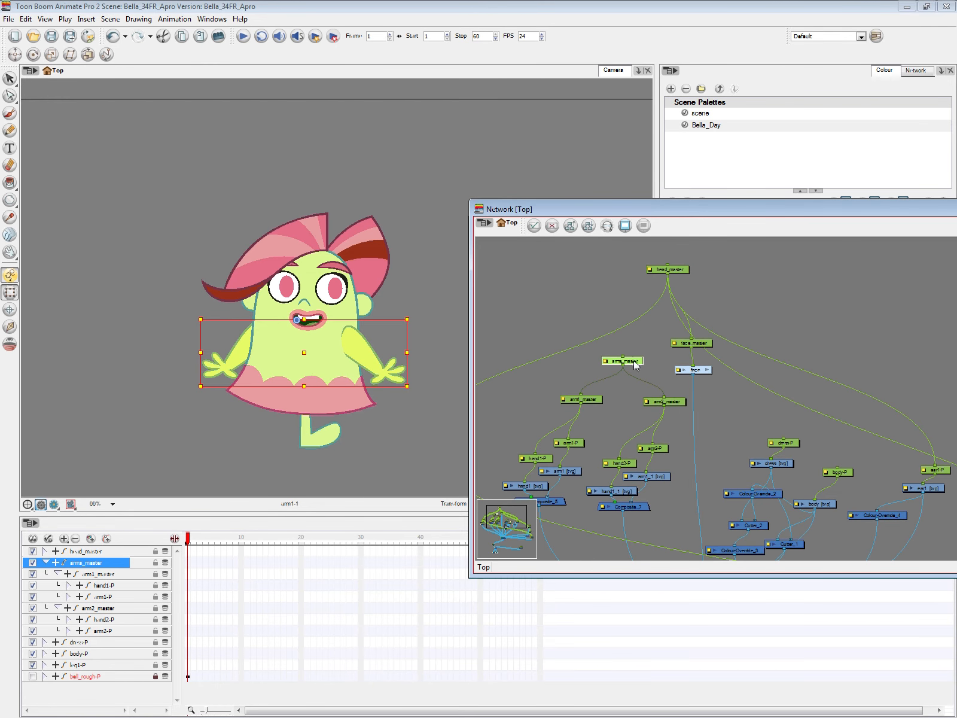
drag(635, 365, 592, 288)
click(667, 269)
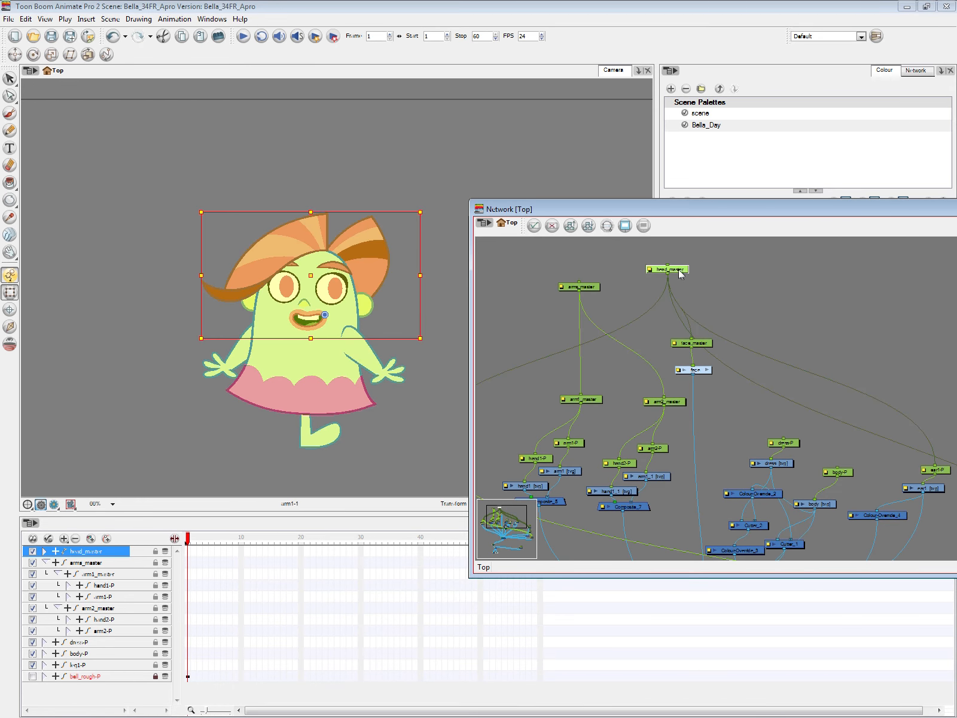
click(583, 287)
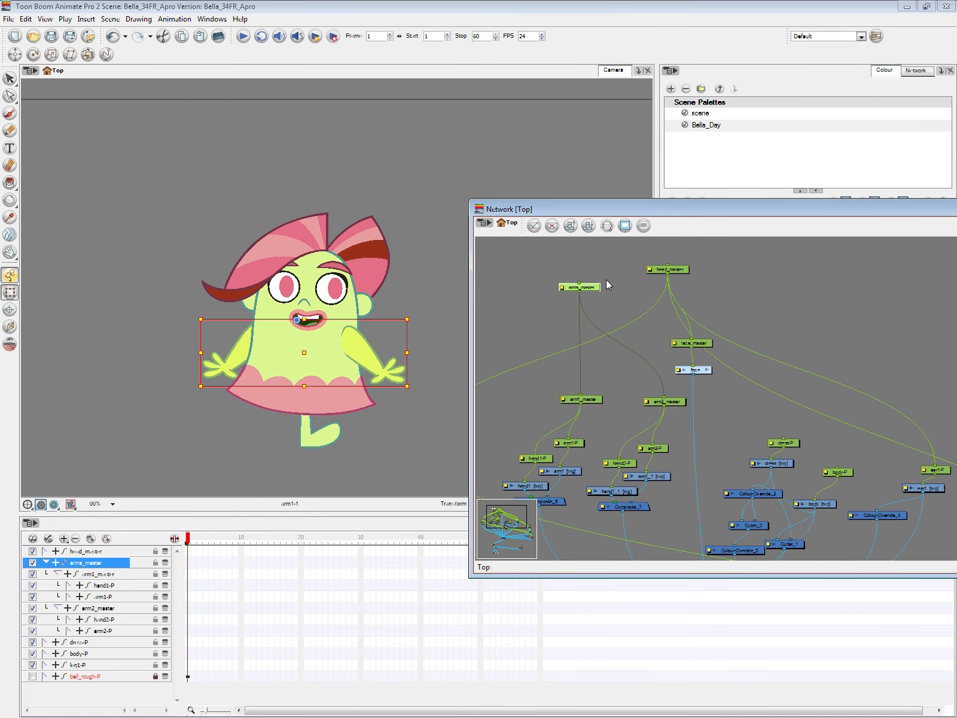
Step: Try moving the whole head through head_master, and undo the move
click(684, 270)
drag(337, 292, 326, 294)
key(ctrl+z)
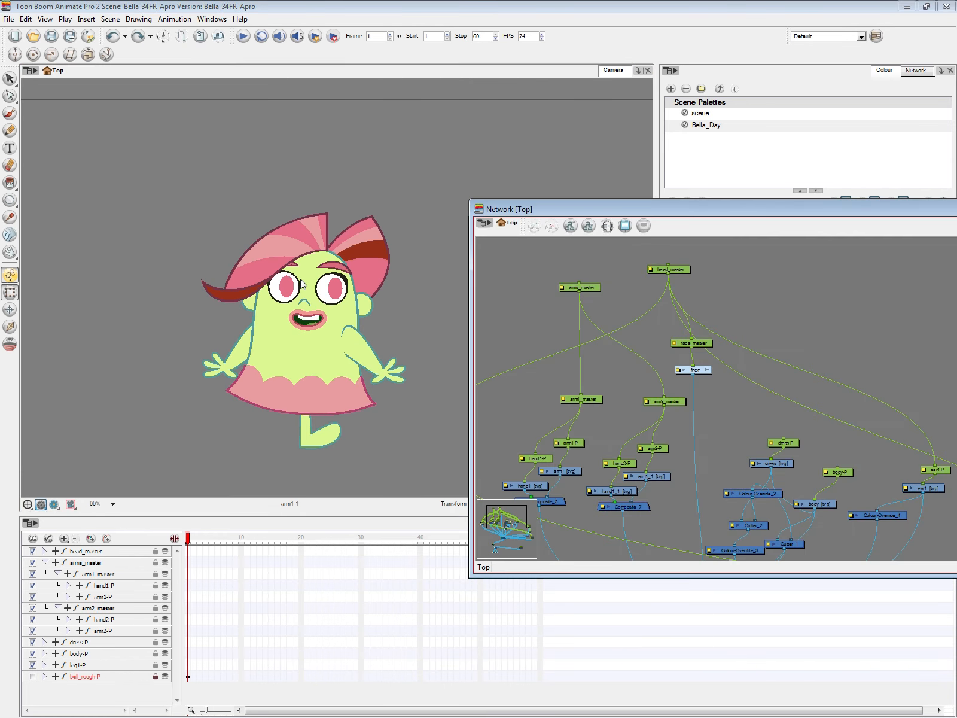
Step: Add a parent peg above head_master in the network and name it body_master
click(687, 269)
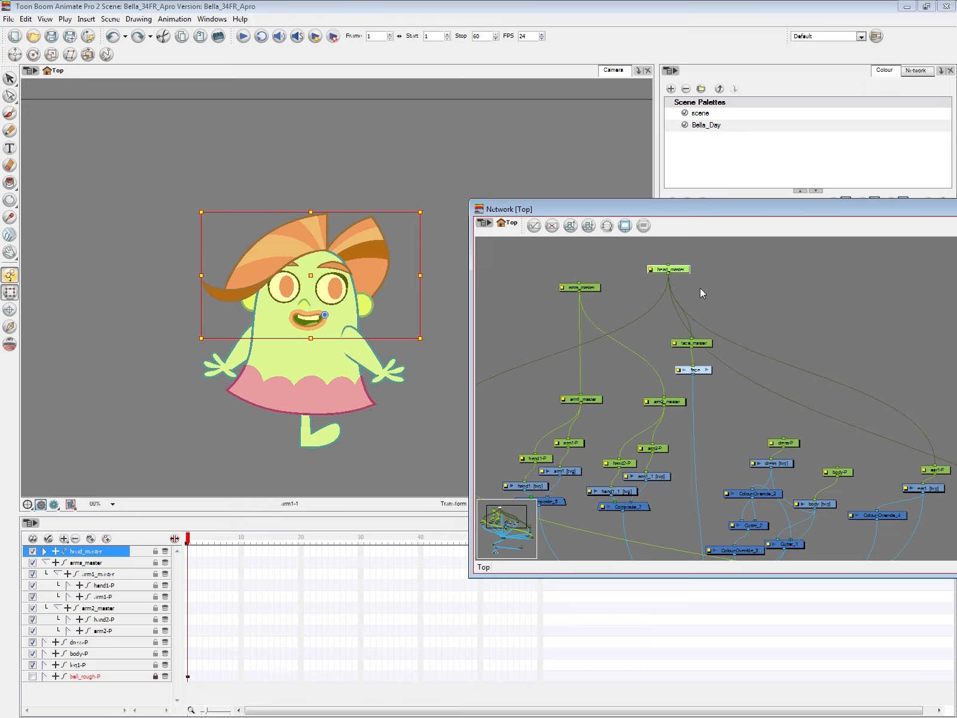
key(ctrl+p)
key(2)
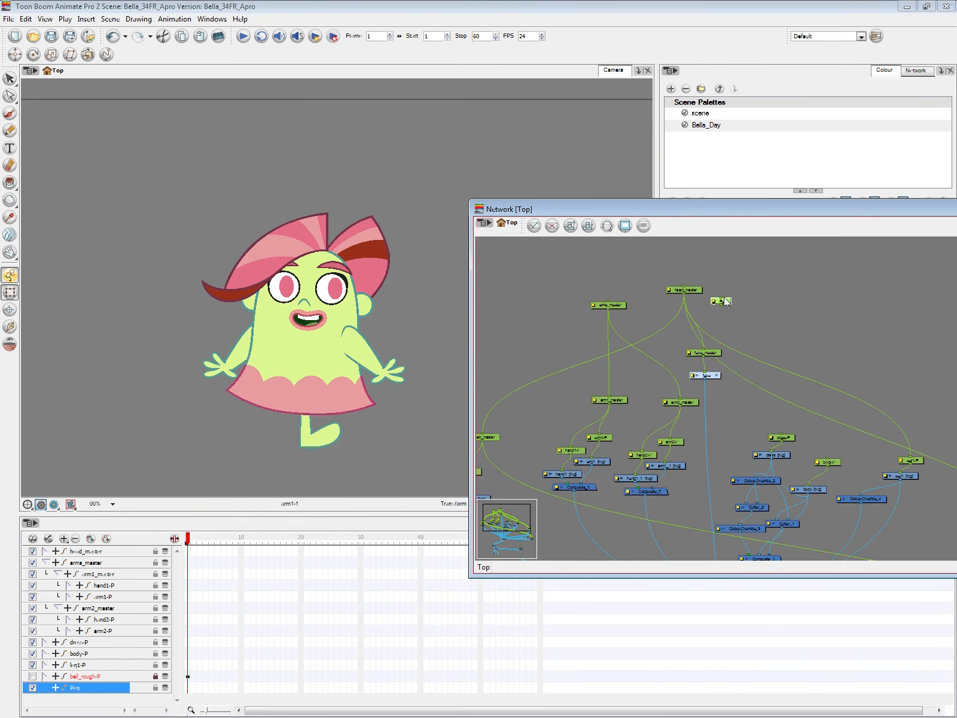
drag(715, 264, 702, 273)
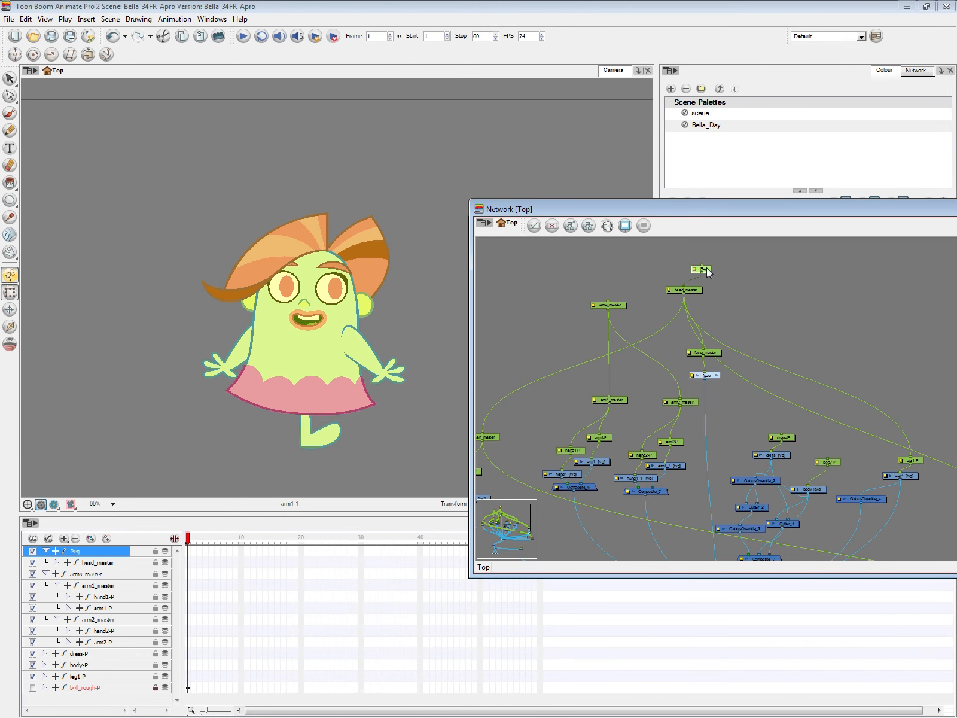
double_click(707, 268)
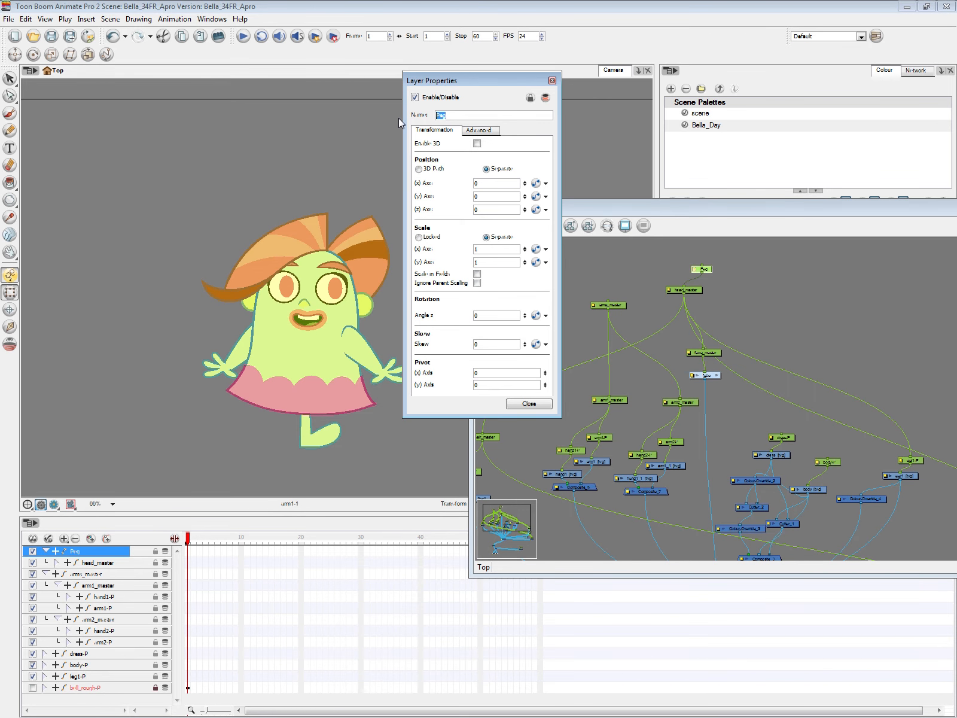
text(body_master)
click(527, 403)
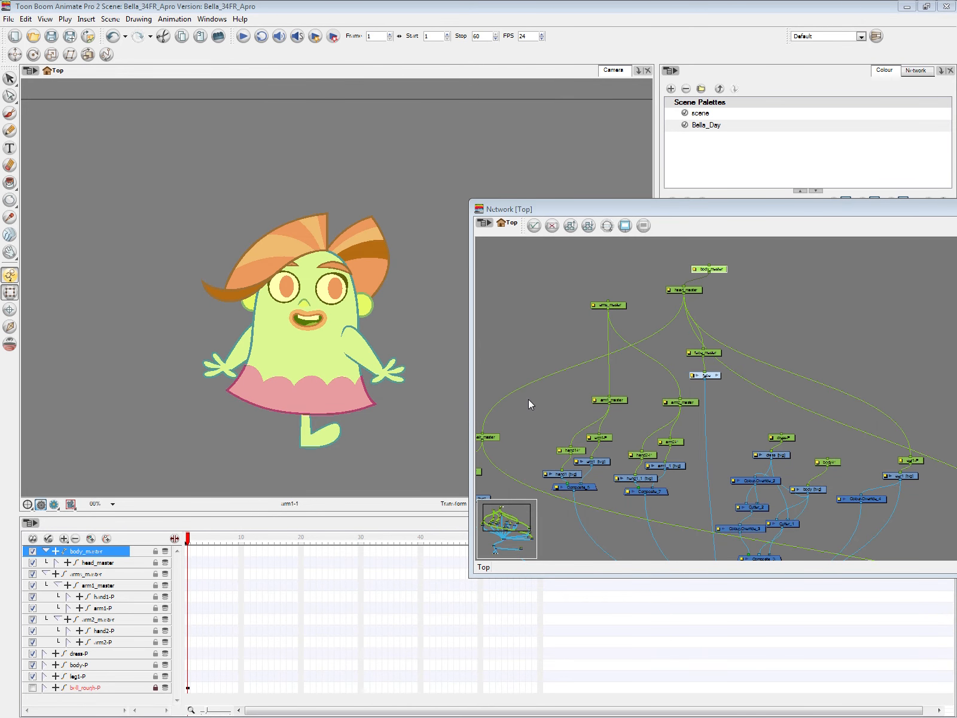
Step: Parent the body-P peg under body_master in the network
drag(848, 354, 806, 368)
drag(883, 390, 807, 397)
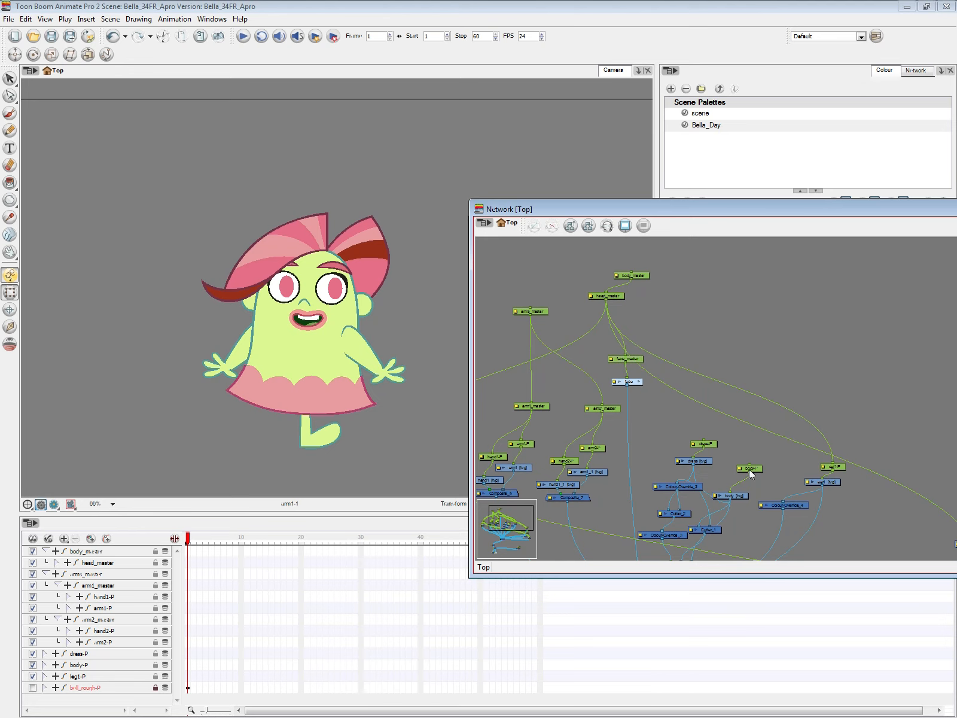
drag(749, 464, 641, 275)
click(641, 274)
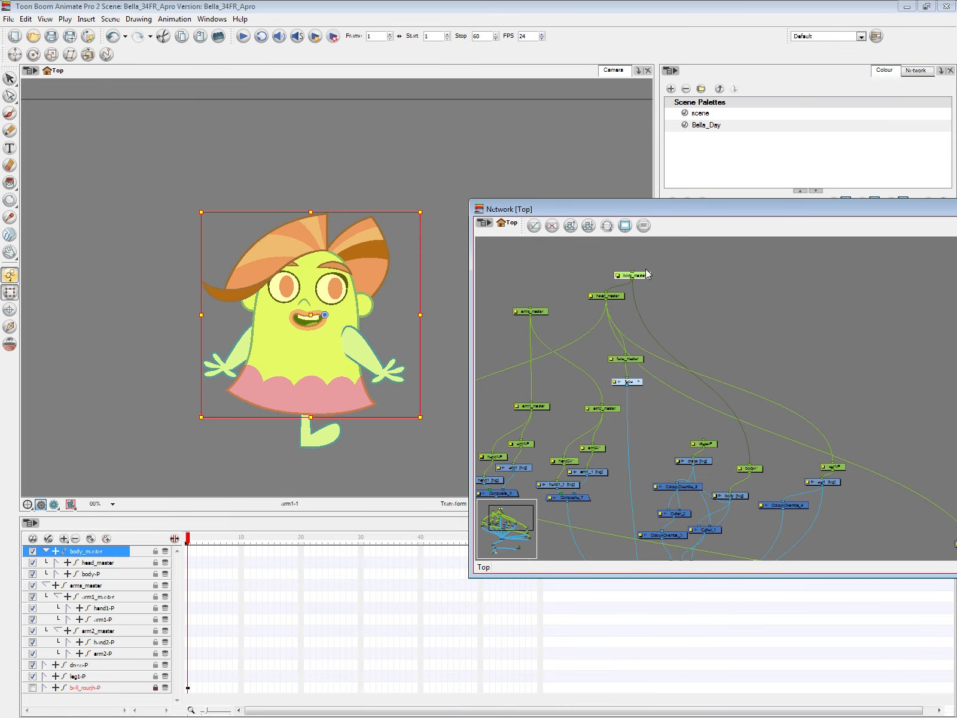
Step: Test the head_master and body_master hierarchy by shifting the character in the camera view, and undo the move
click(703, 314)
key(b)
key(b)
key(b)
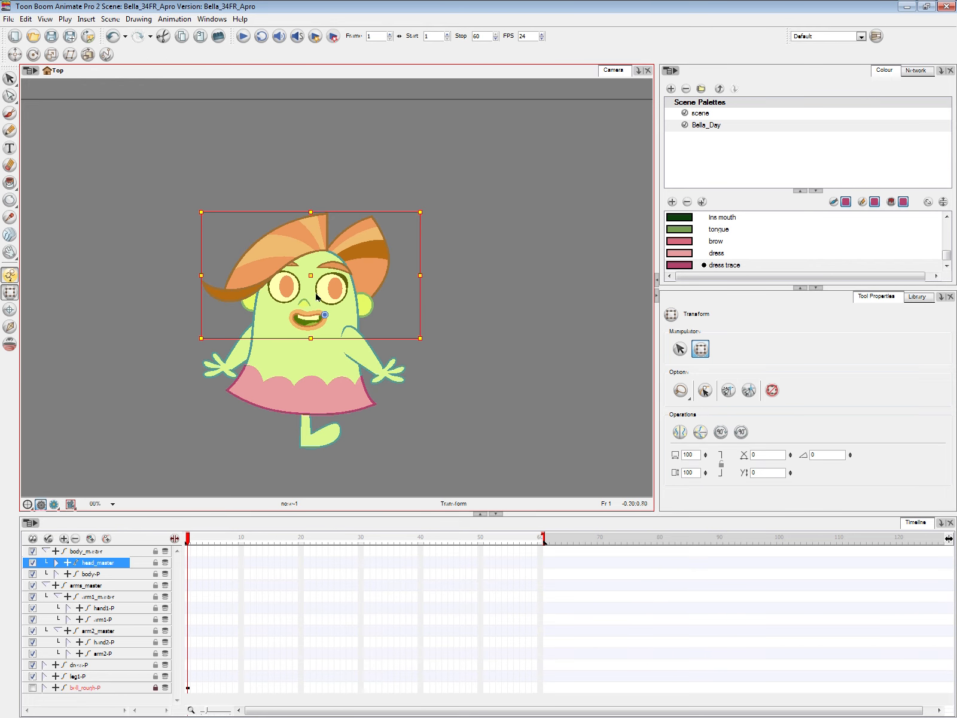
key(b)
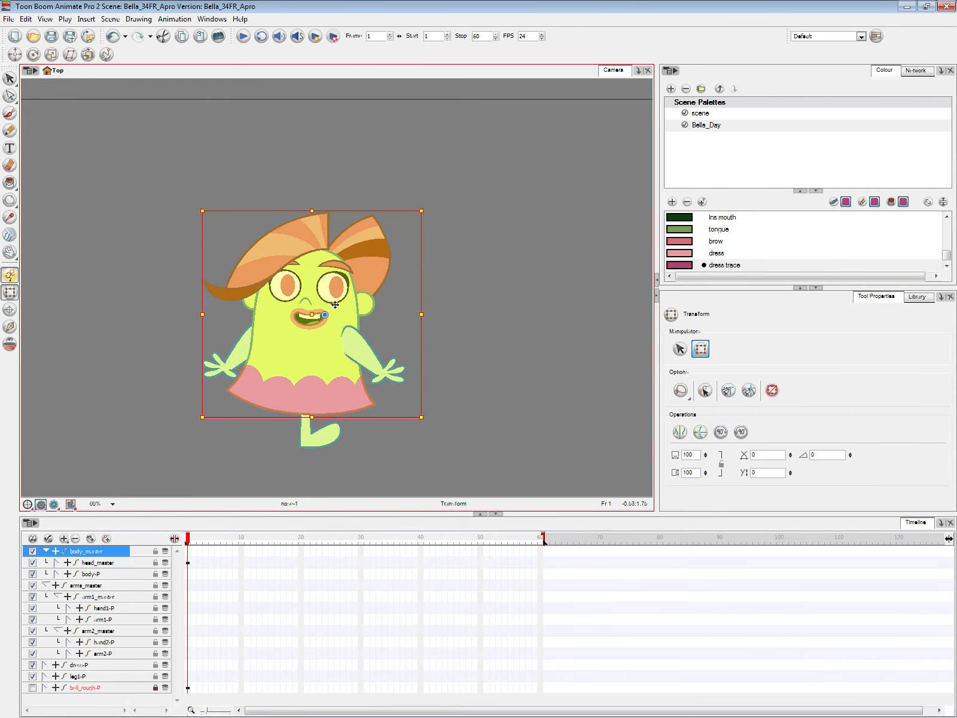
key(ctrl+z)
key(alt+Tab)
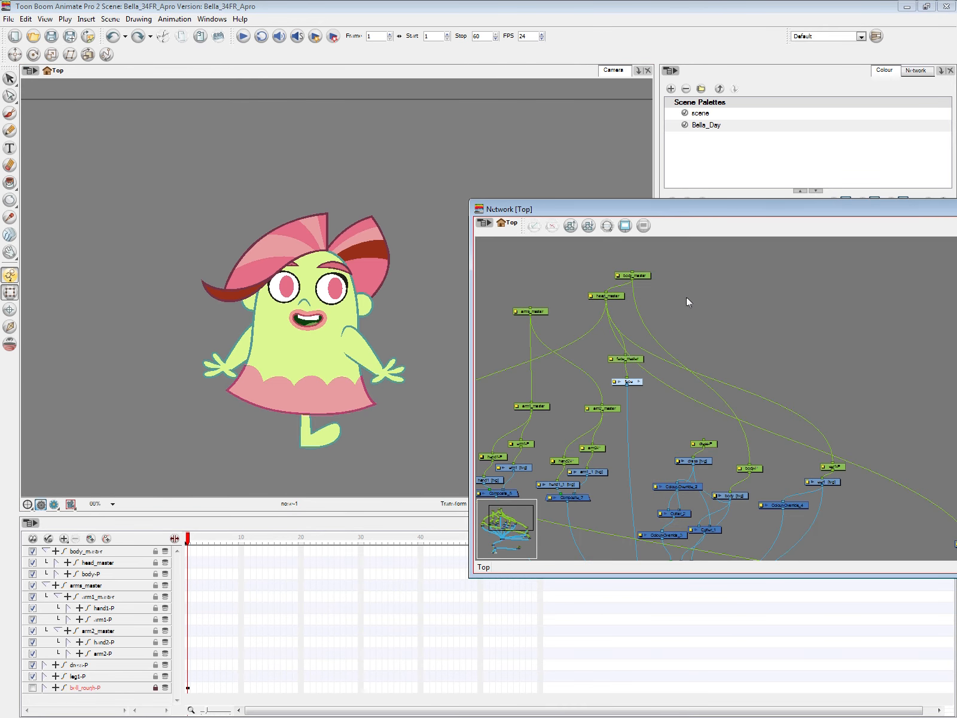
Step: Create a new peg named torso at the top of the network and connect body_master under it
drag(634, 275, 613, 271)
key(ctrl+p)
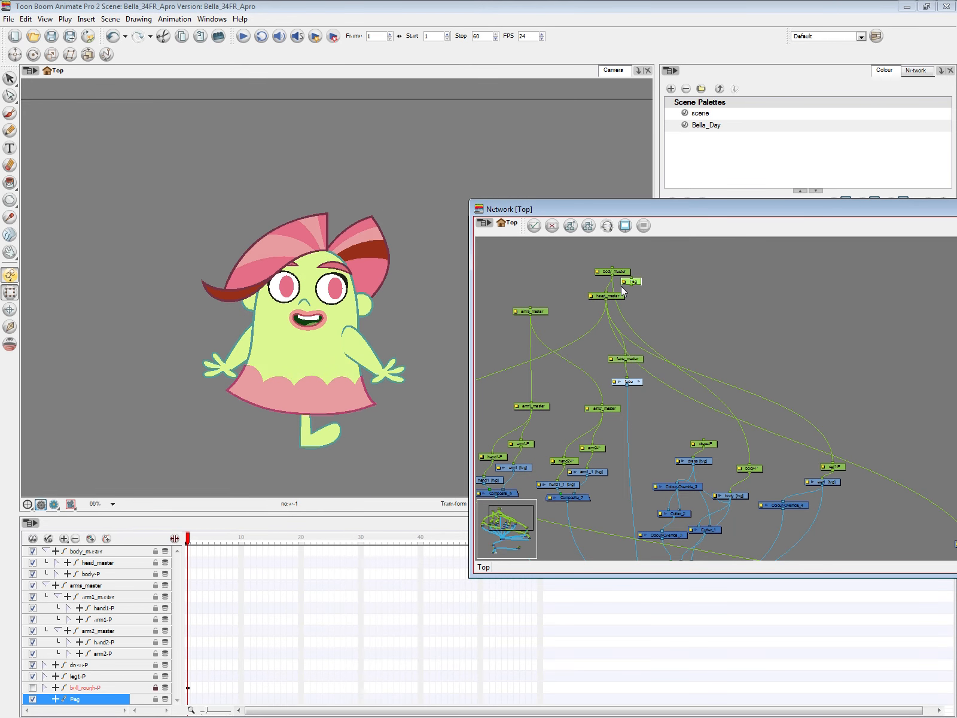
drag(621, 286, 550, 248)
double_click(559, 246)
text(t)
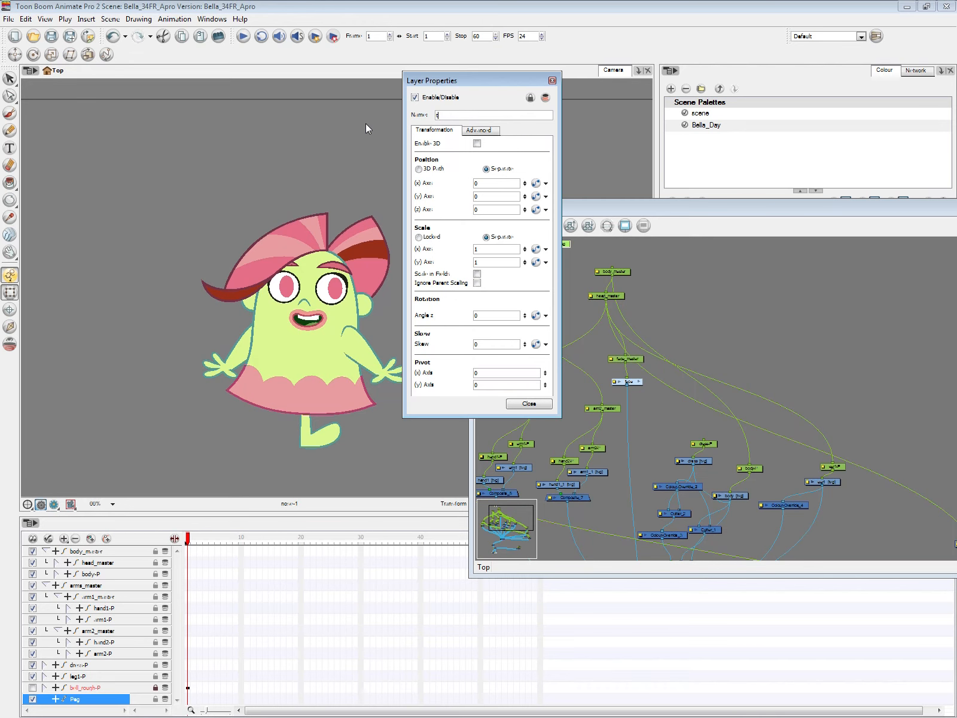
text(orso)
click(529, 403)
drag(562, 247, 620, 272)
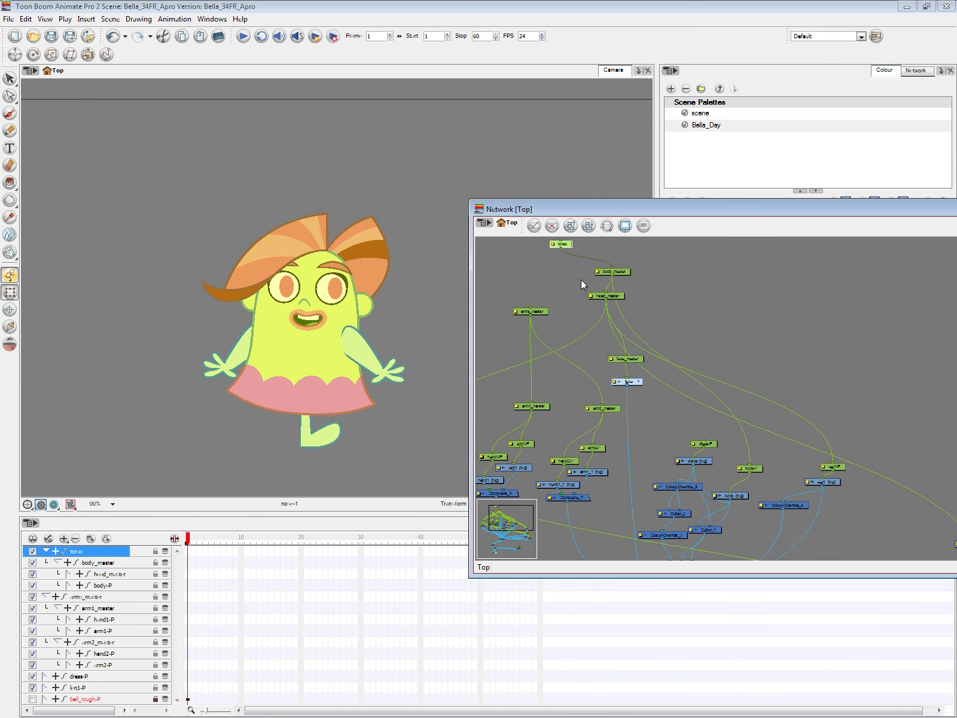
Step: Parent arms_master under the torso peg, then test-move the character and undo the move
drag(543, 312, 573, 250)
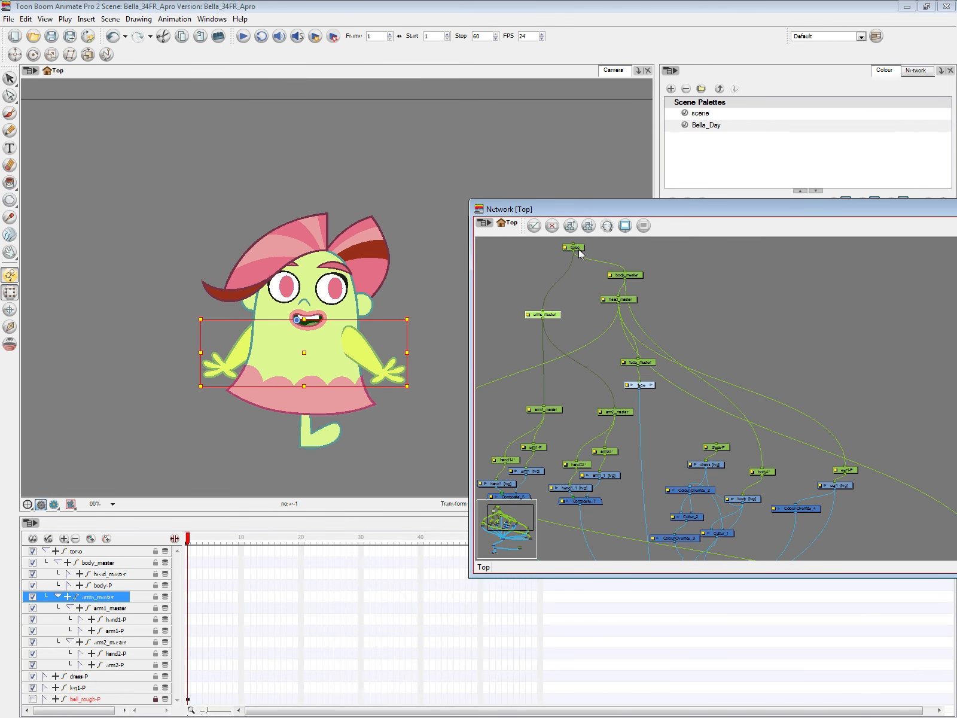
mouse_move(311, 313)
mouse_down()
mouse_move(281, 312)
mouse_move(323, 311)
mouse_up()
key(ctrl+z)
key(alt+Tab)
Step: Shift body_master aside in the network and parent the dress-P peg under it
drag(767, 463, 737, 475)
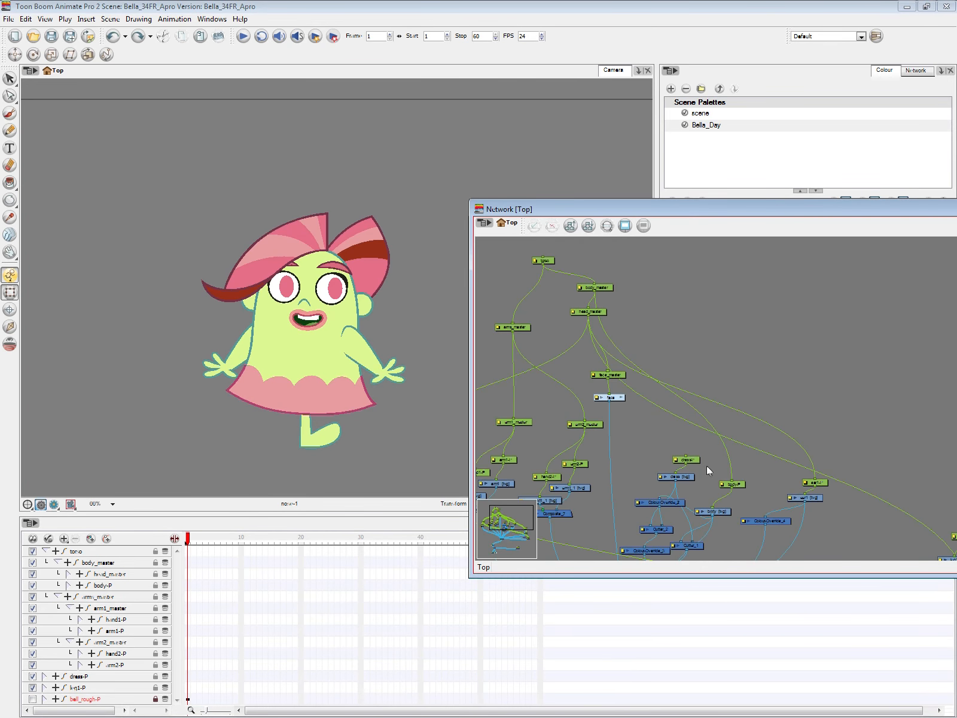
drag(609, 287, 640, 290)
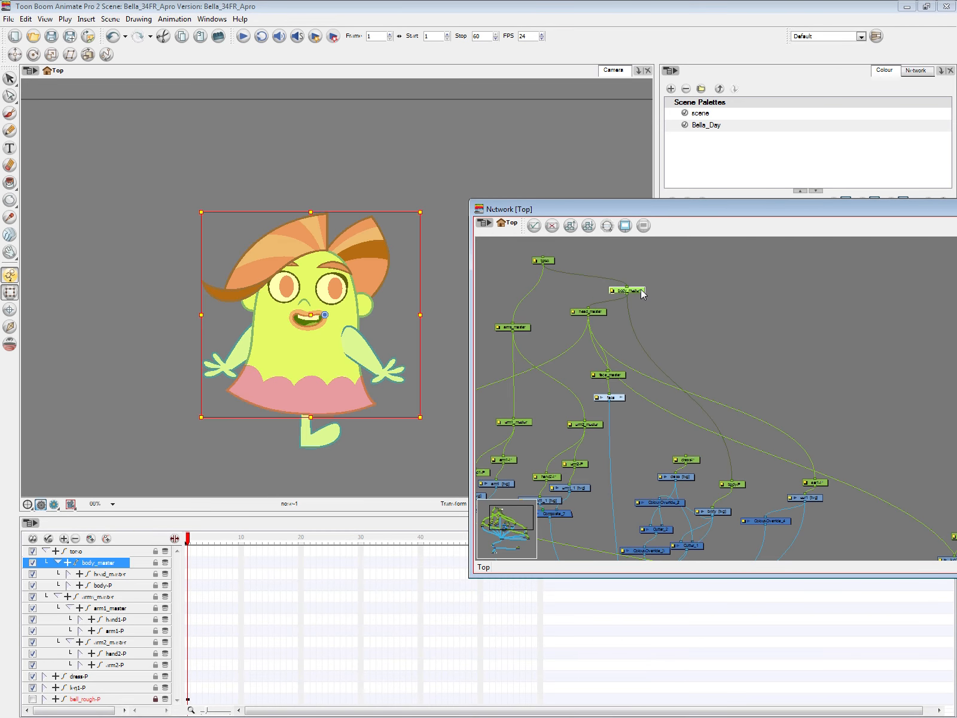
drag(686, 456, 623, 290)
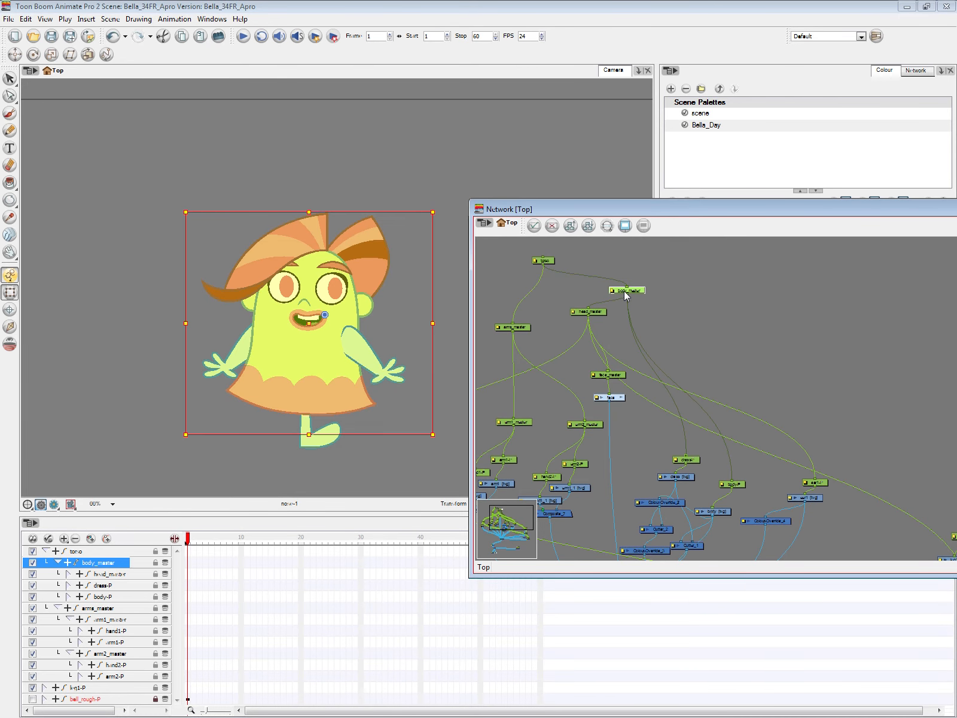
Step: Test-move the whole upper body through the torso peg, and undo the move
click(544, 260)
mouse_move(310, 320)
mouse_down()
mouse_move(314, 297)
mouse_move(311, 313)
mouse_up()
key(Escape)
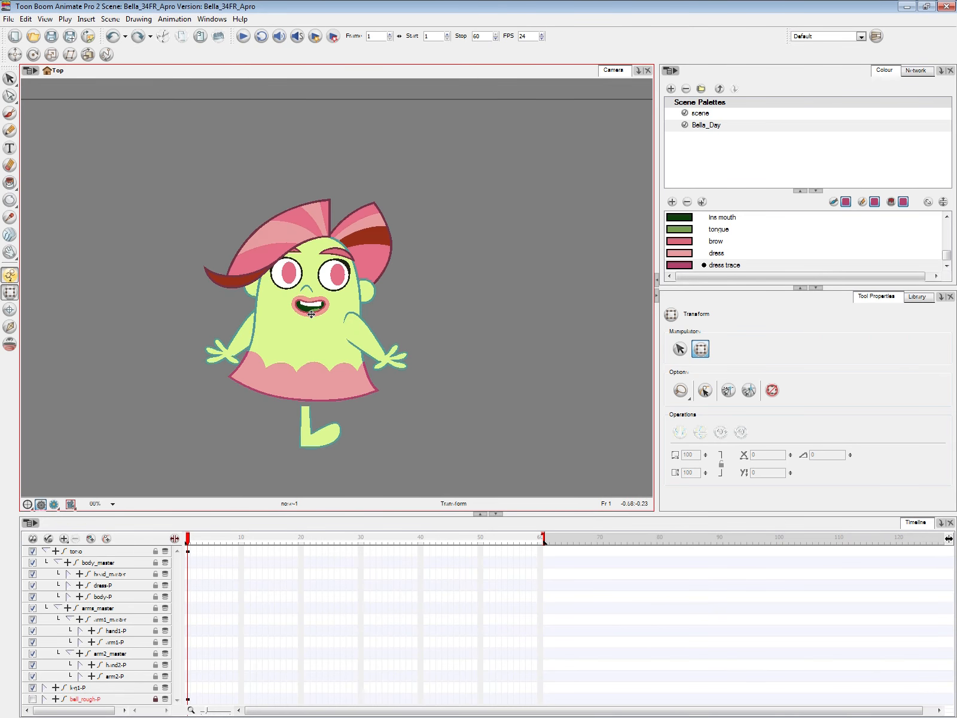
key(ctrl+z)
key(alt+Tab)
Step: Move the pivots of body_master and torso down to the dress hem, where the leg meets the body
drag(569, 394, 623, 422)
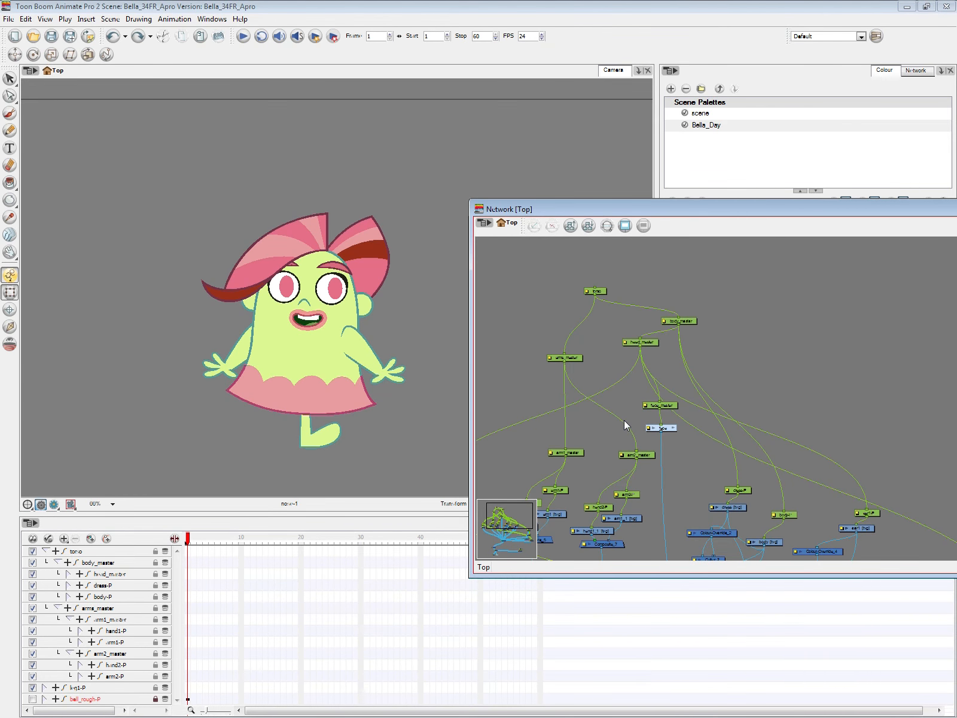
click(650, 342)
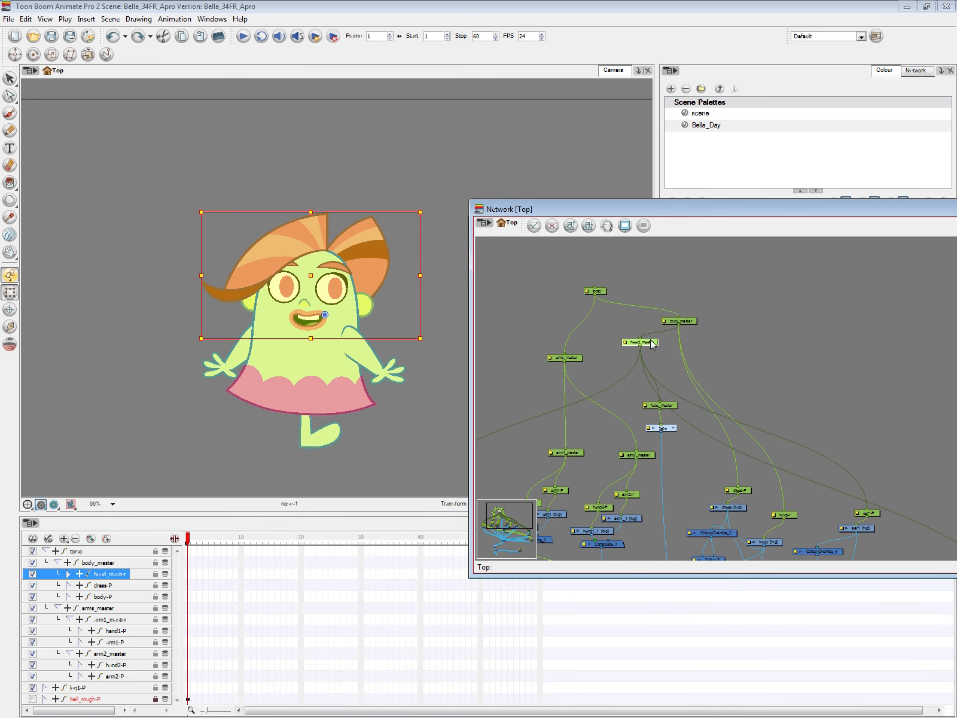
click(679, 321)
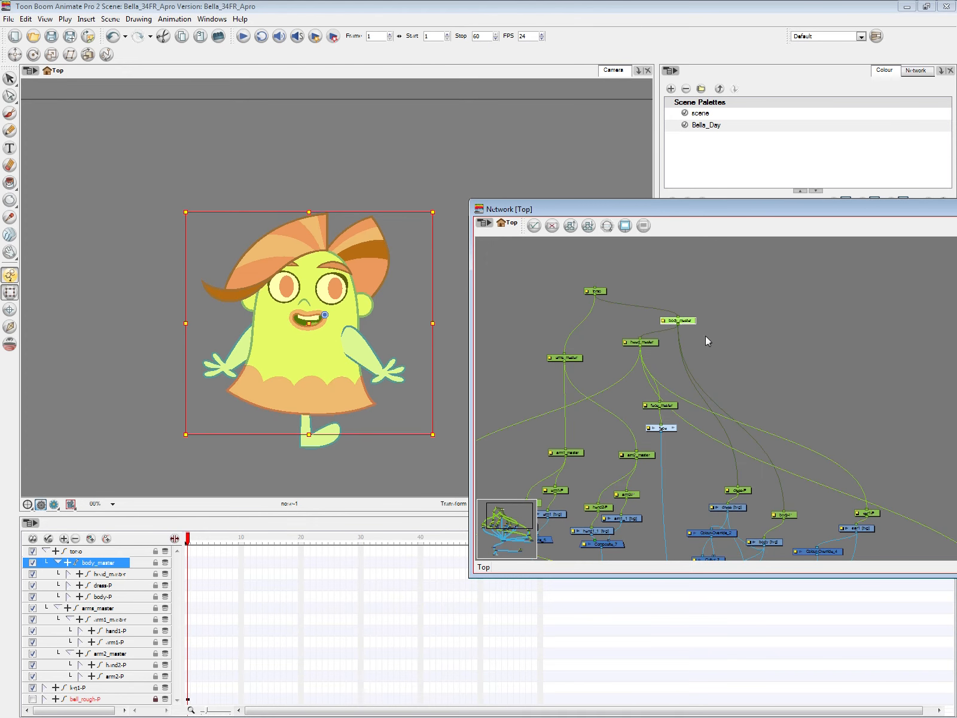
click(33, 55)
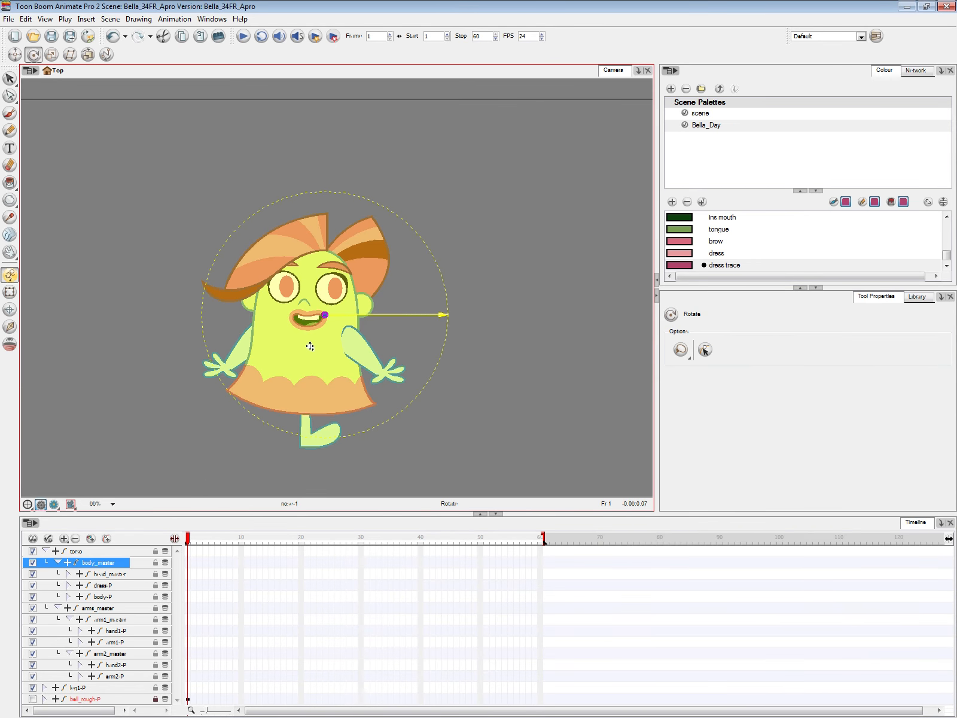
drag(325, 314, 296, 400)
key(b)
drag(316, 311, 293, 404)
key(shift+t)
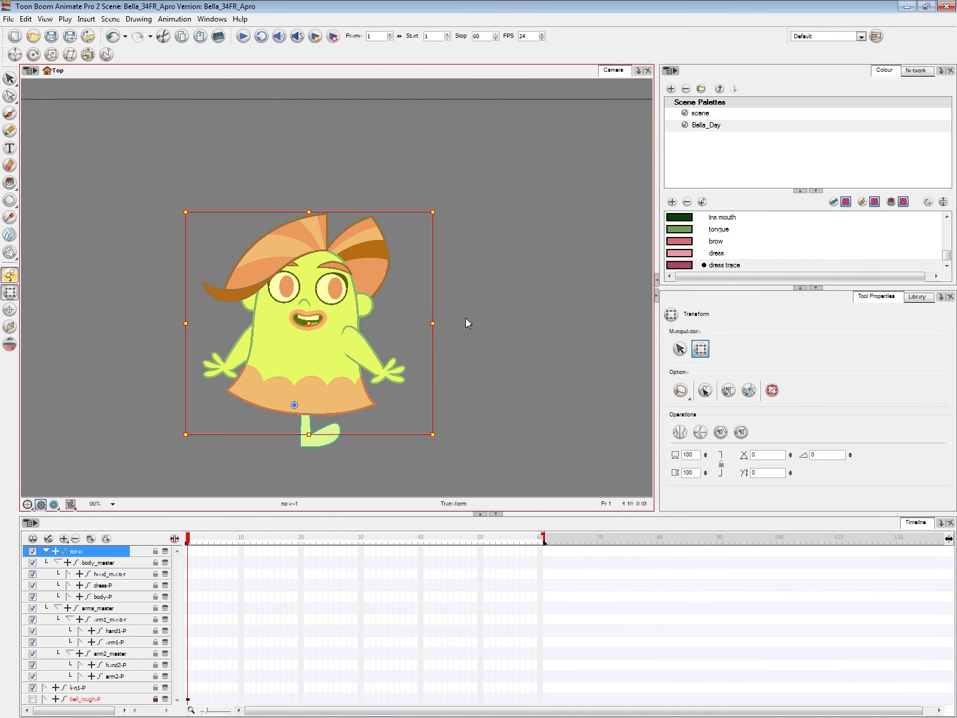
click(466, 319)
Step: Set the leg1 drawing layer to Apply Embedded Pivot on Parent Peg
click(341, 439)
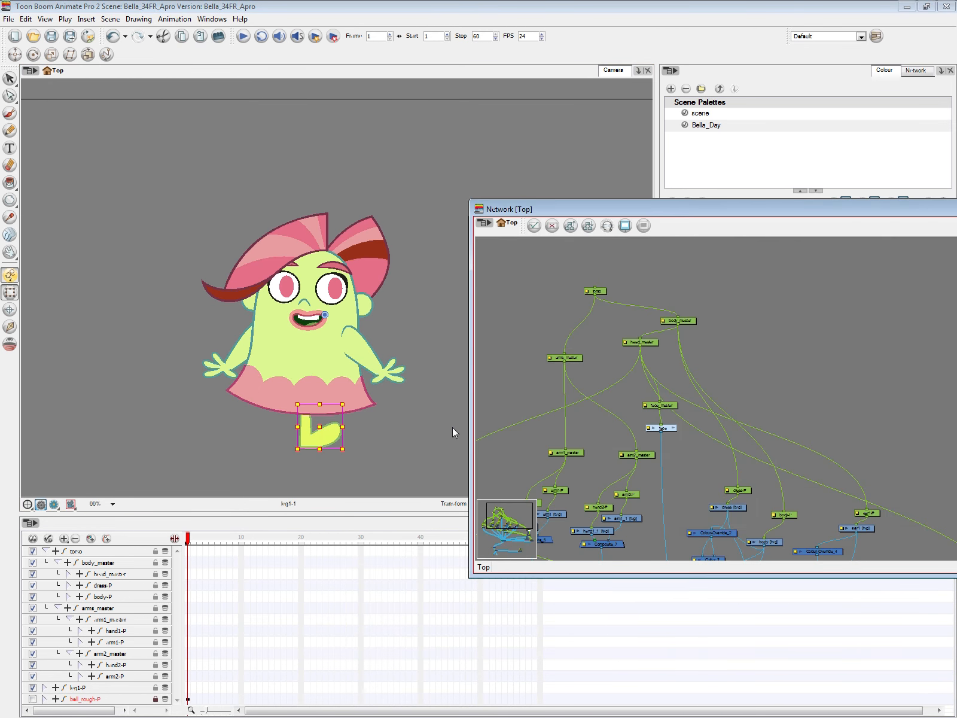
double_click(335, 431)
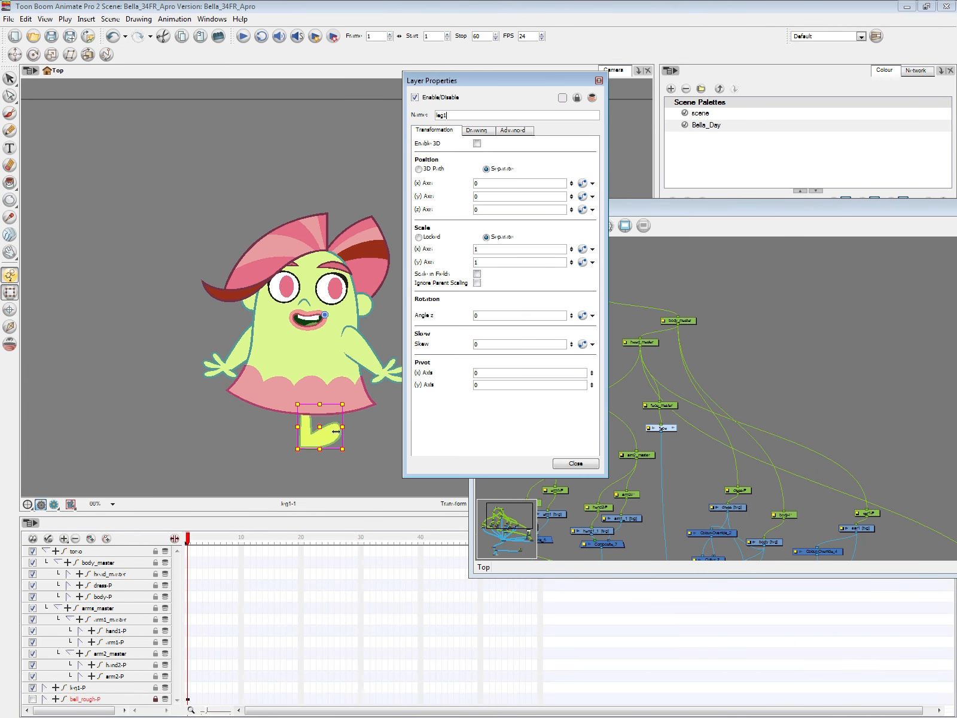
click(488, 131)
click(521, 186)
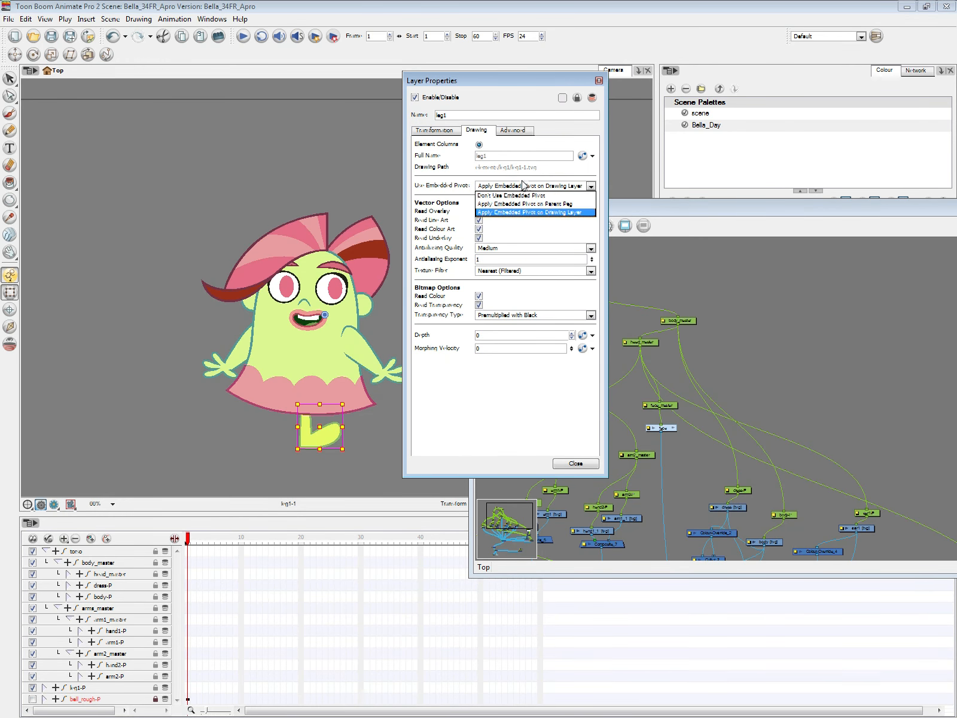
click(545, 205)
click(573, 464)
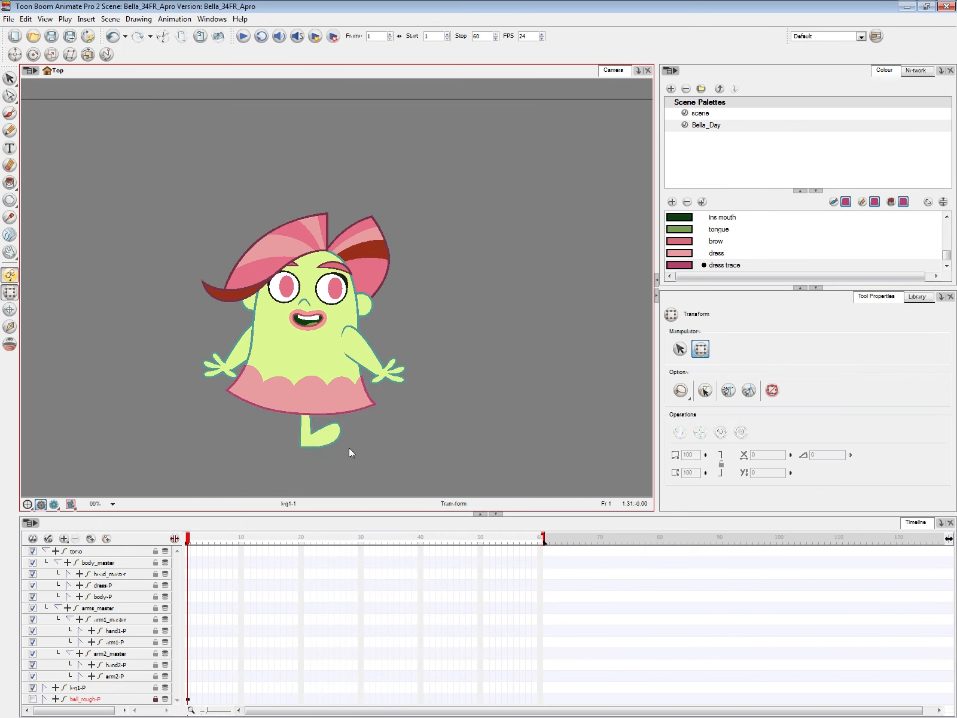
Step: Rearrange the network around leg1, moving the second ear and back hair nodes away from the leg and its composite
scroll(737, 512, up, 3)
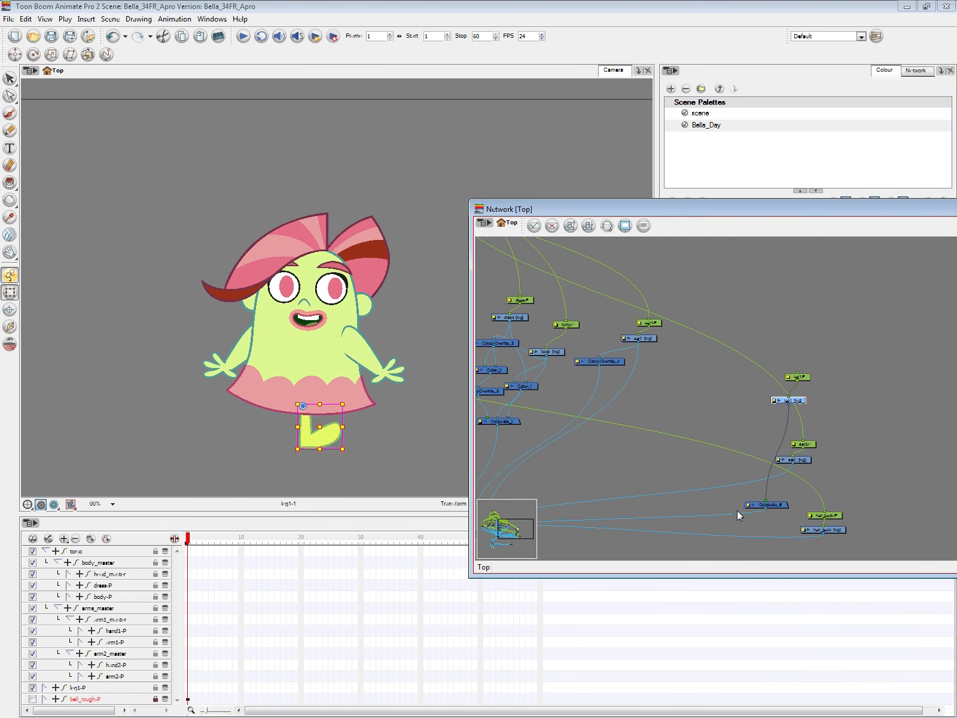
drag(735, 286, 688, 347)
mouse_move(702, 339)
mouse_down()
mouse_move(662, 391)
mouse_move(670, 418)
mouse_up()
drag(736, 370, 693, 405)
drag(711, 384, 667, 319)
scroll(735, 426, down, 1)
drag(735, 425, 866, 429)
Step: Duplicate the leg1 peg and drawing with Paste Special, always creating drawing files and new columns, and connect the copy to the leg composite
drag(747, 415, 693, 375)
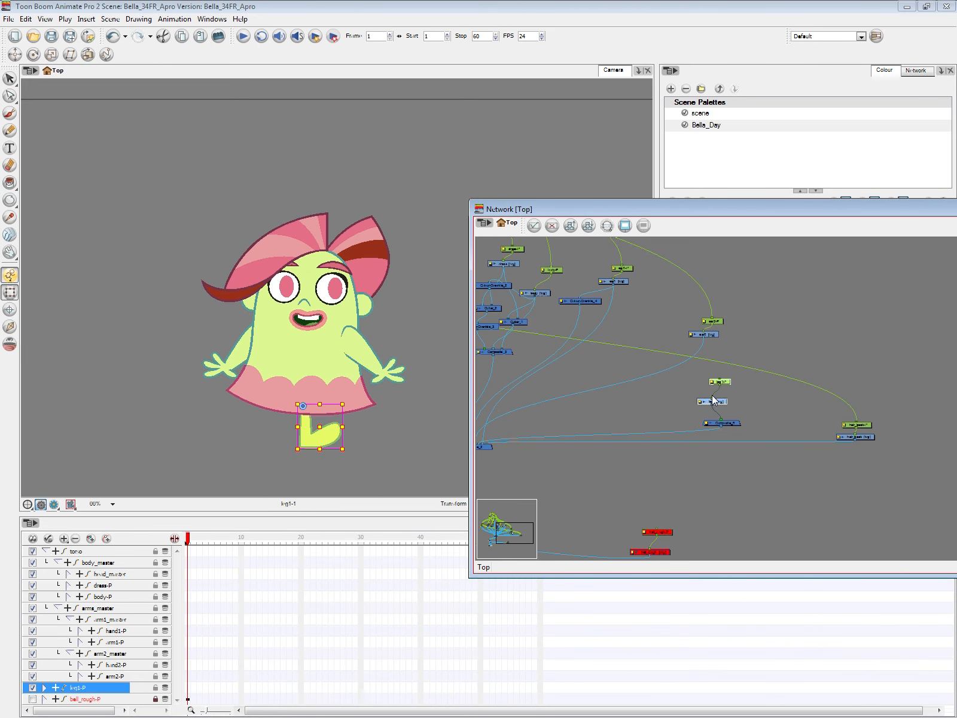
key(ctrl+shift+v)
click(393, 144)
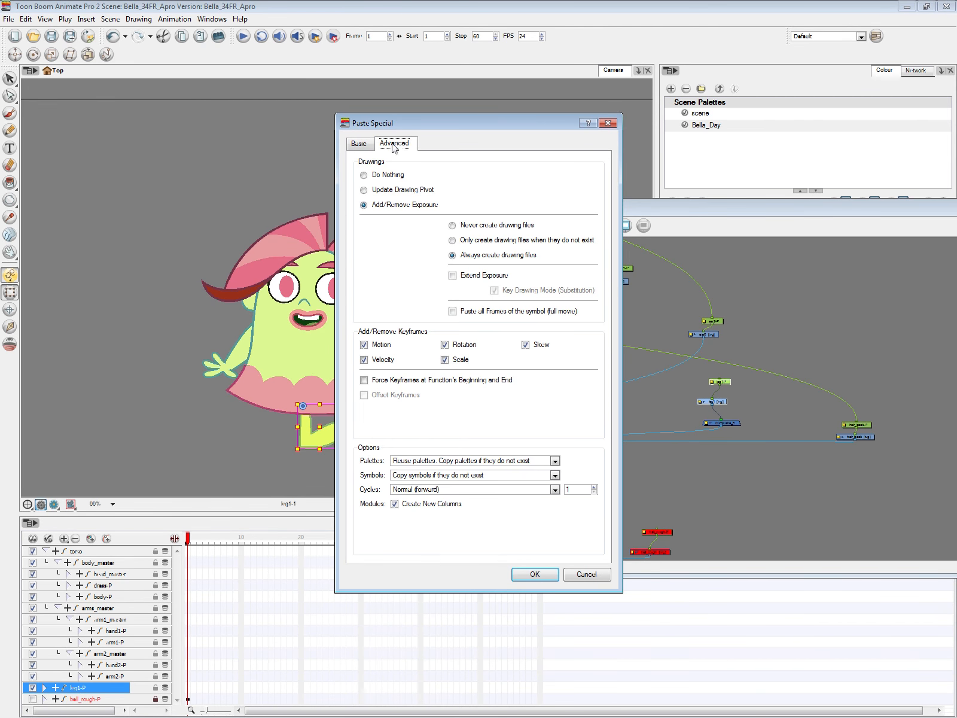
click(359, 143)
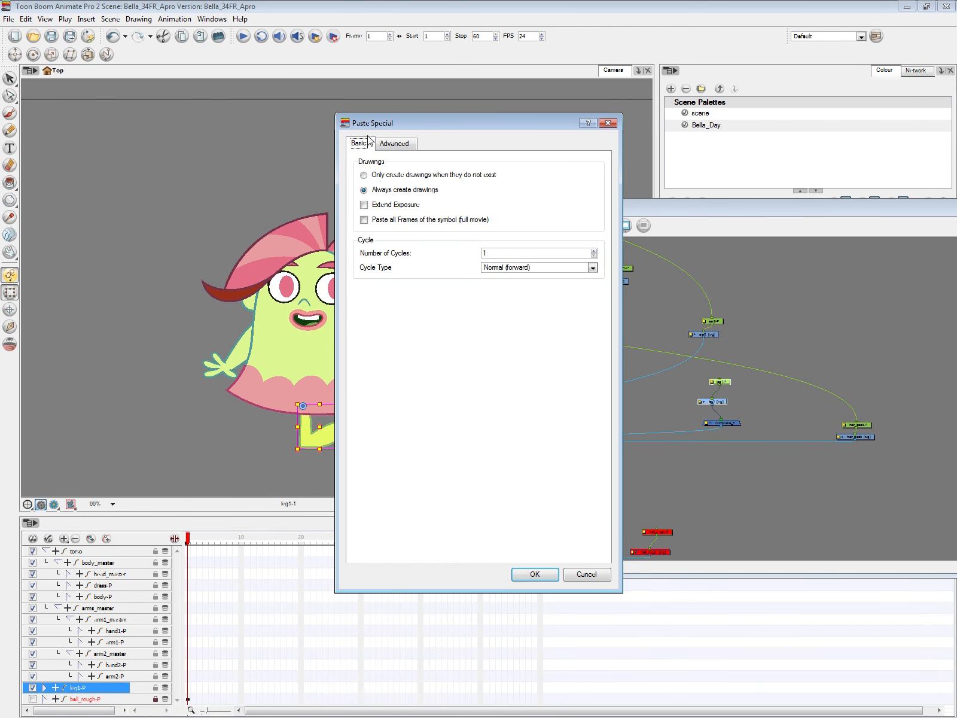
click(408, 146)
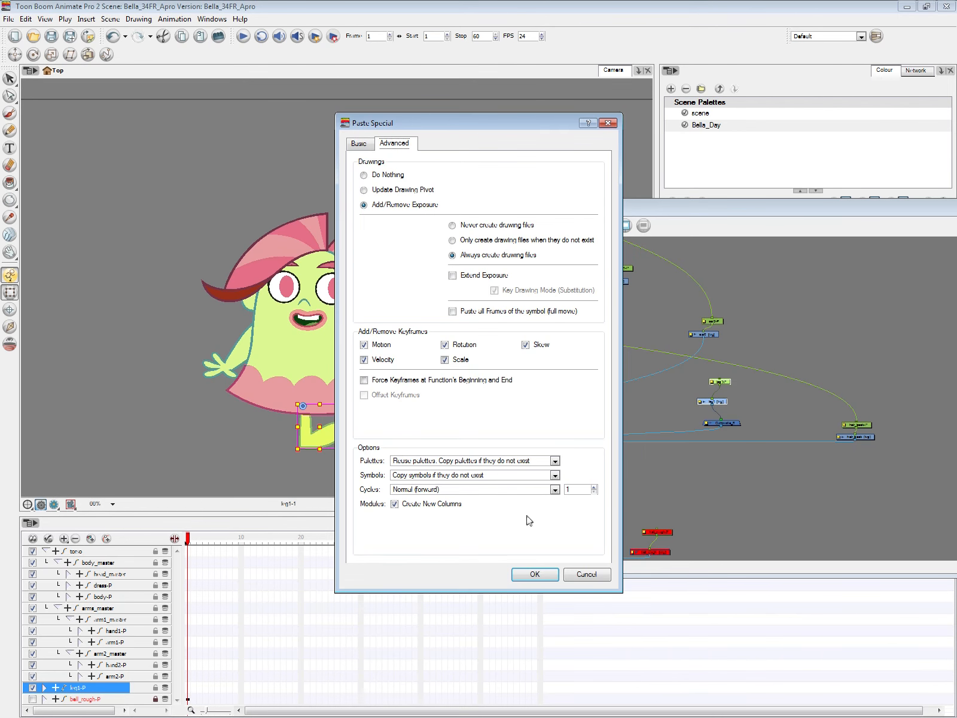
click(540, 574)
drag(730, 421, 752, 408)
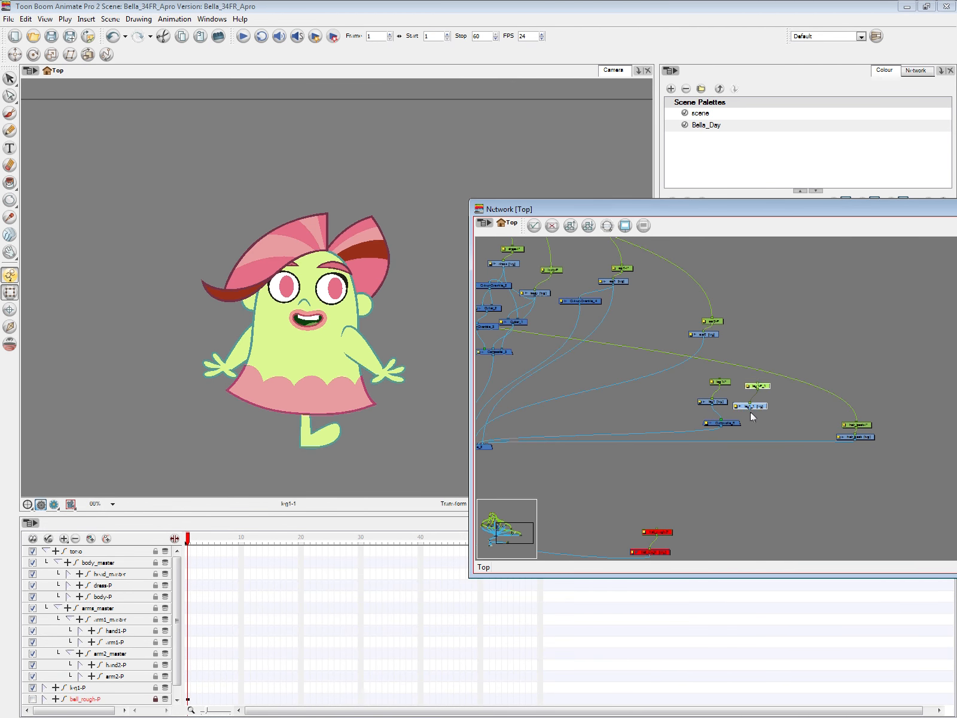
Step: Flip the duplicated leg horizontally on its peg with Animate mode off, so the foot points the opposite way
click(766, 386)
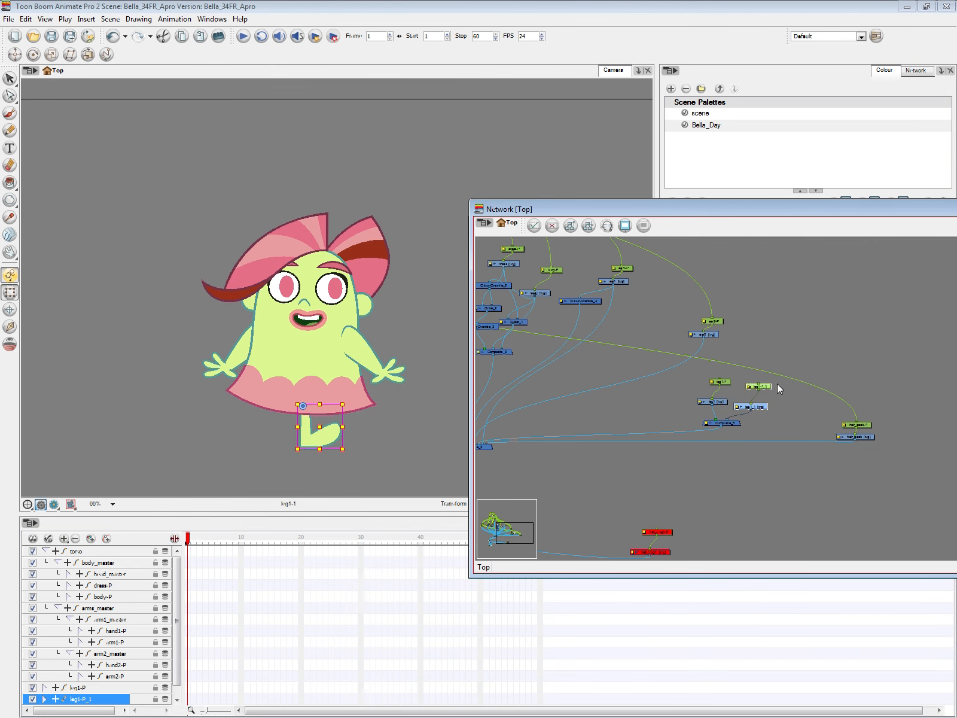
click(10, 275)
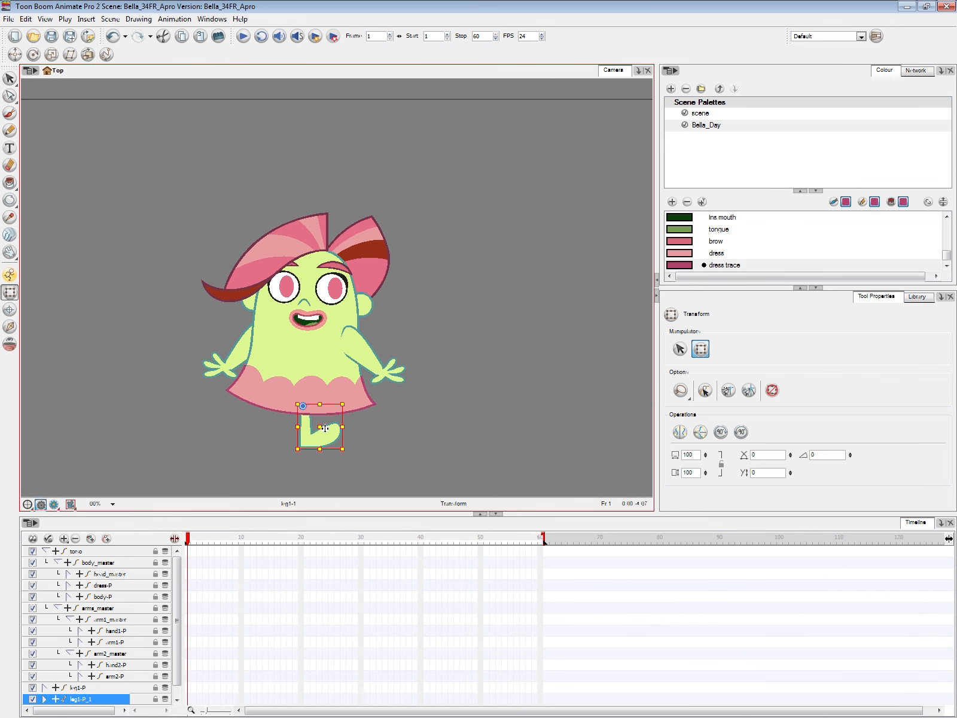
key(4)
key(4)
key(4)
key(4)
key(4)
key(4)
key(4)
key(4)
key(4)
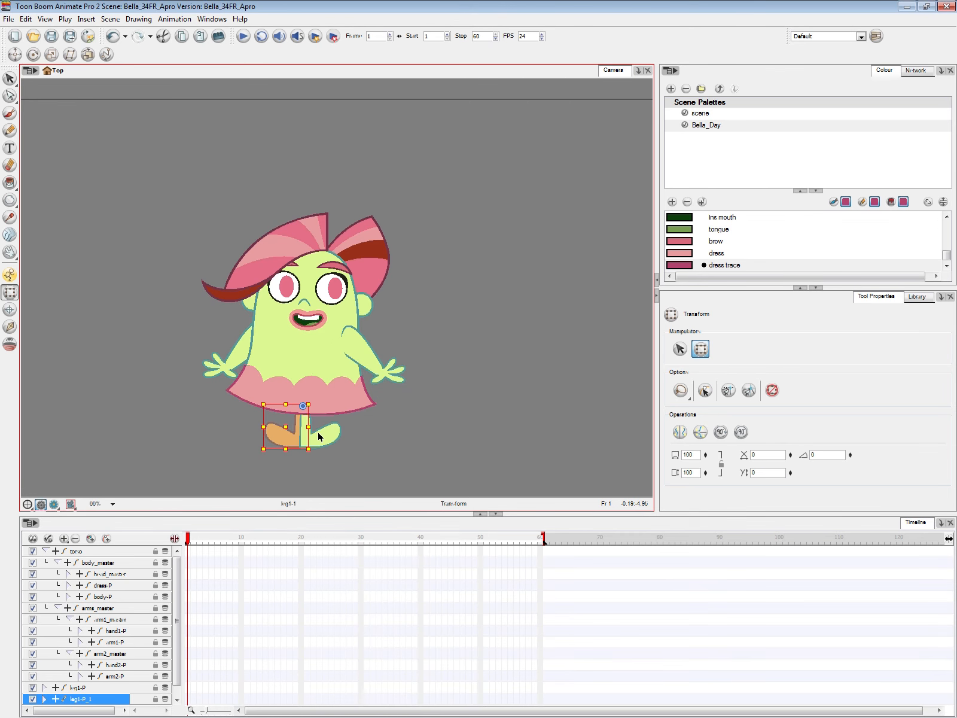
key(5)
key(5)
Step: Shift the flipped leg sideways under the dress until it stands directly beside the first leg
drag(287, 429, 285, 426)
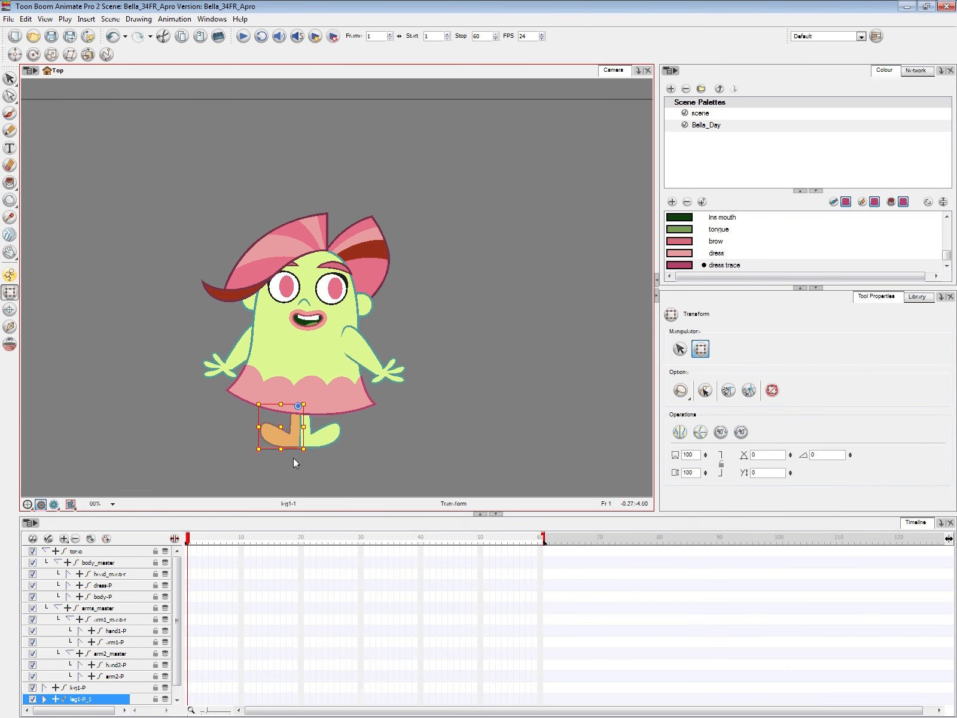
key(Left)
key(Left)
key(Left)
key(Left)
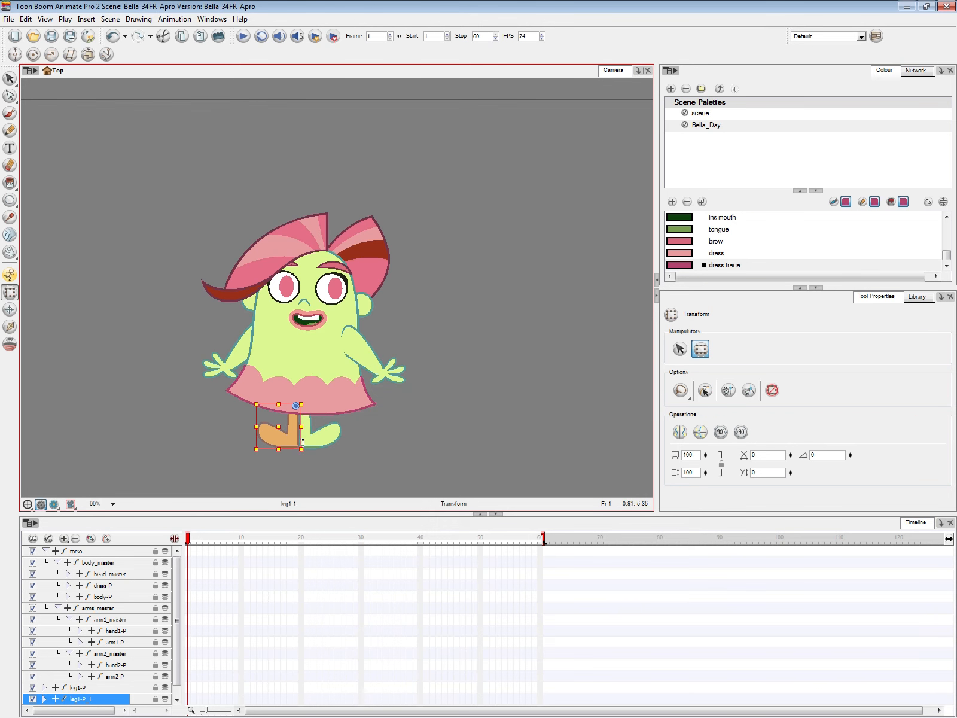
key(Right)
key(Left)
key(Right)
click(418, 421)
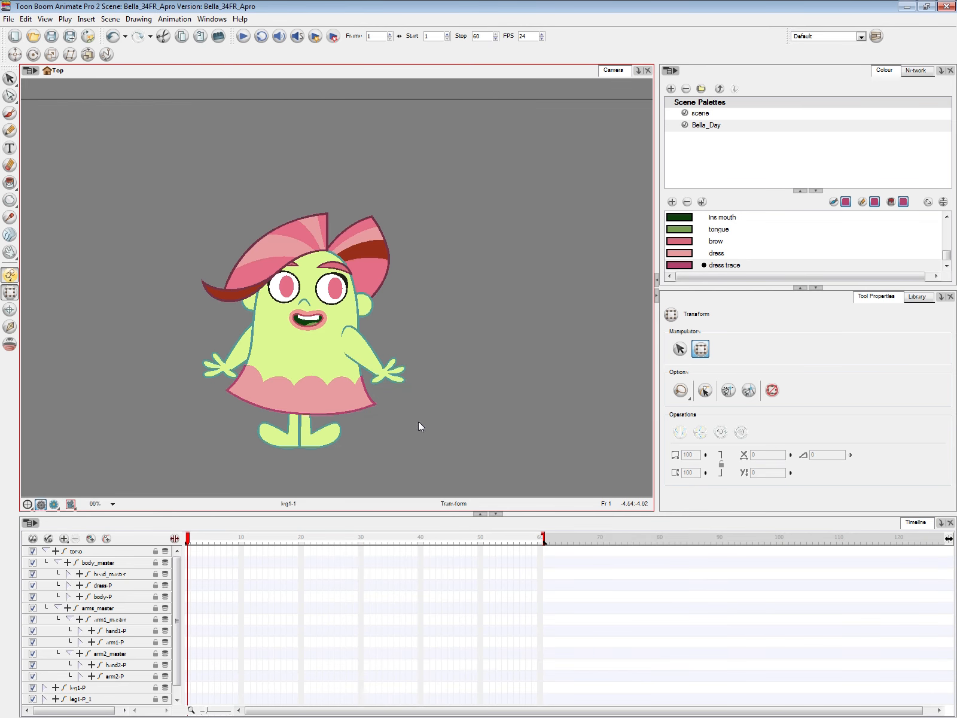
click(285, 439)
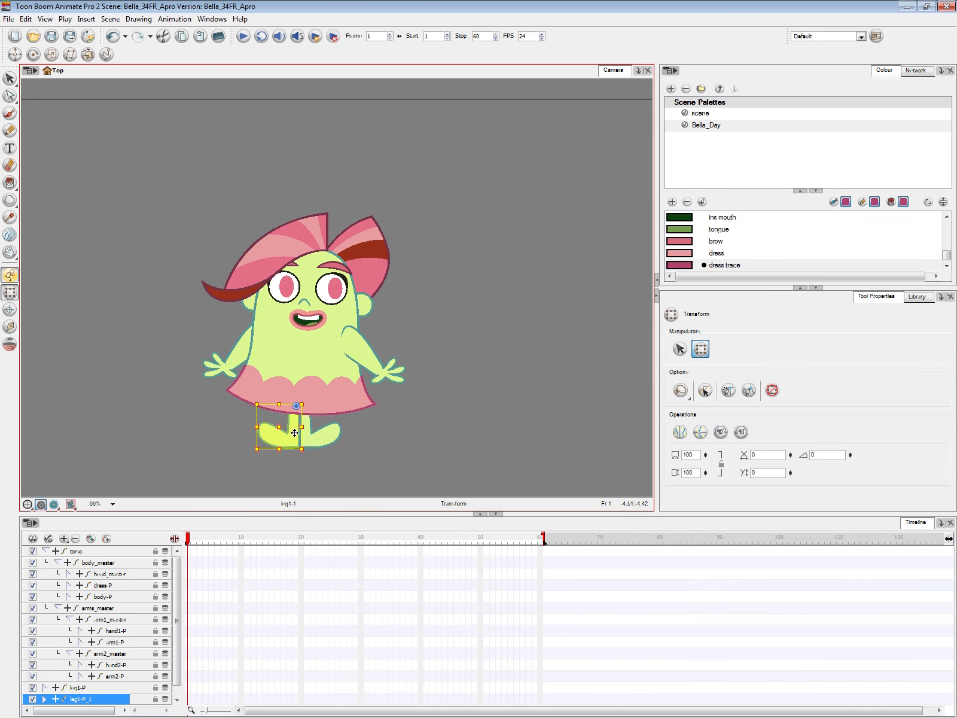
click(355, 441)
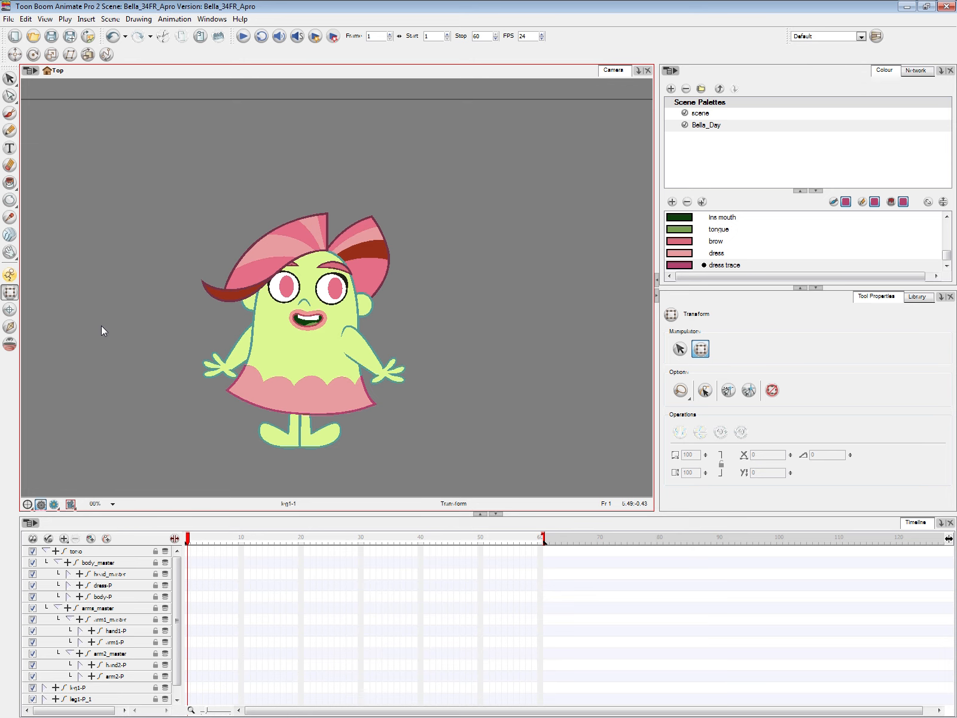
Step: Rename the duplicated leg's peg as leg2-P in its layer properties
key(alt+Tab)
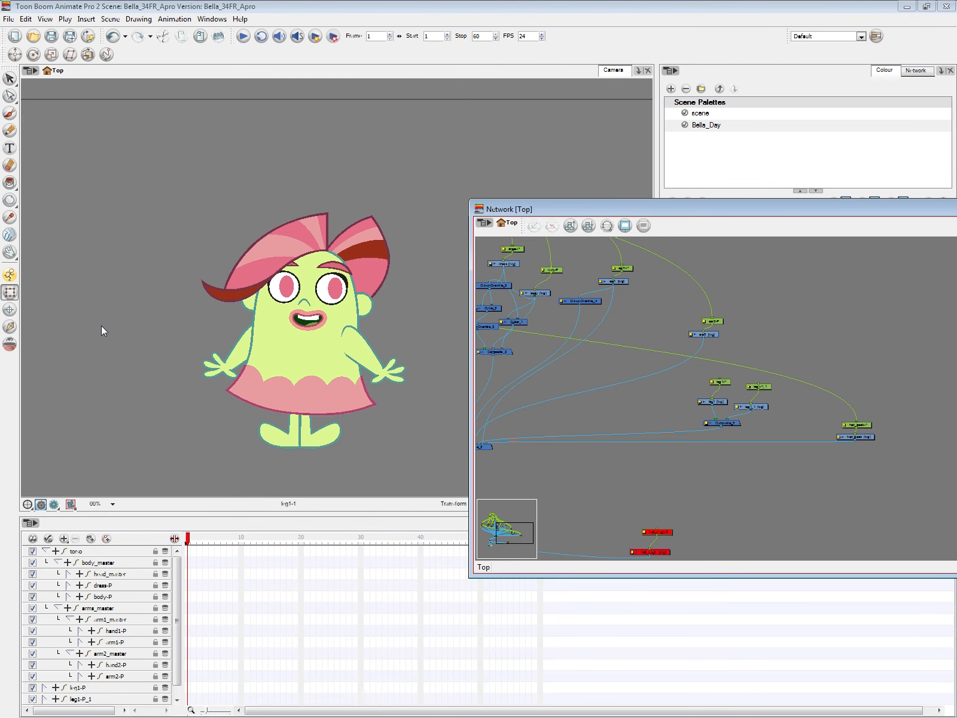
double_click(81, 699)
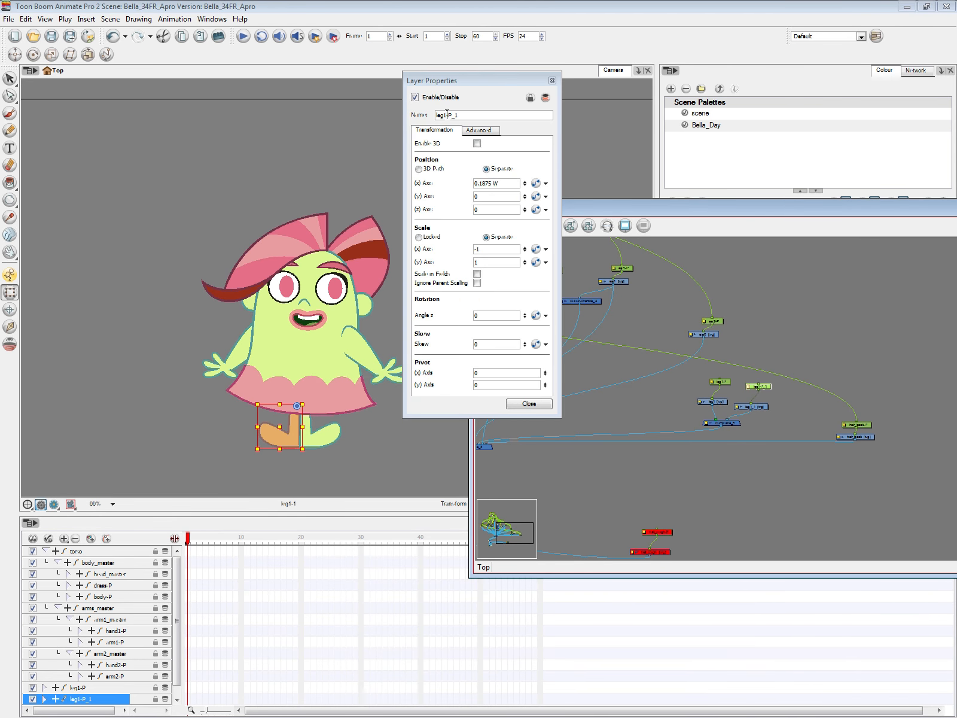
double_click(447, 113)
text(leg2)
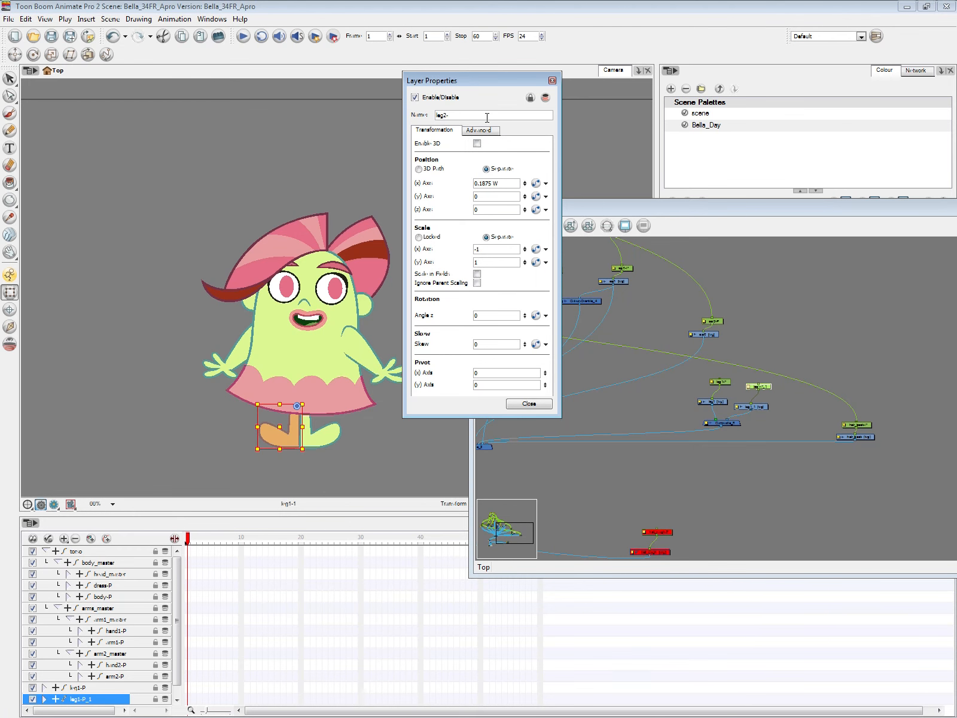
click(542, 404)
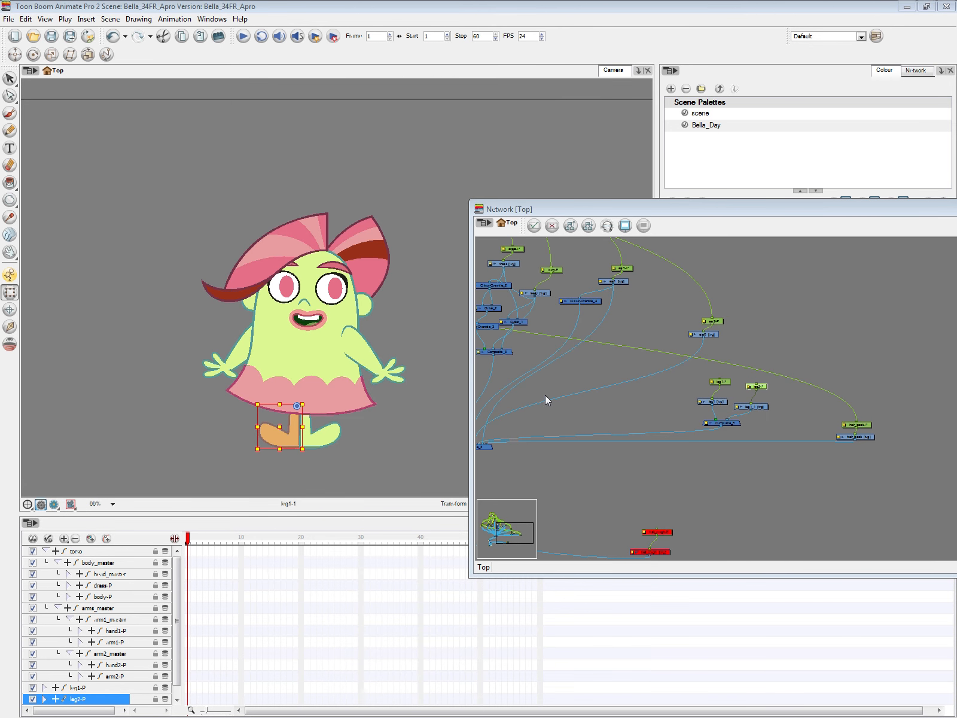
Step: Add a parent peg above both leg pegs and name it legs_master
click(769, 393)
click(765, 386)
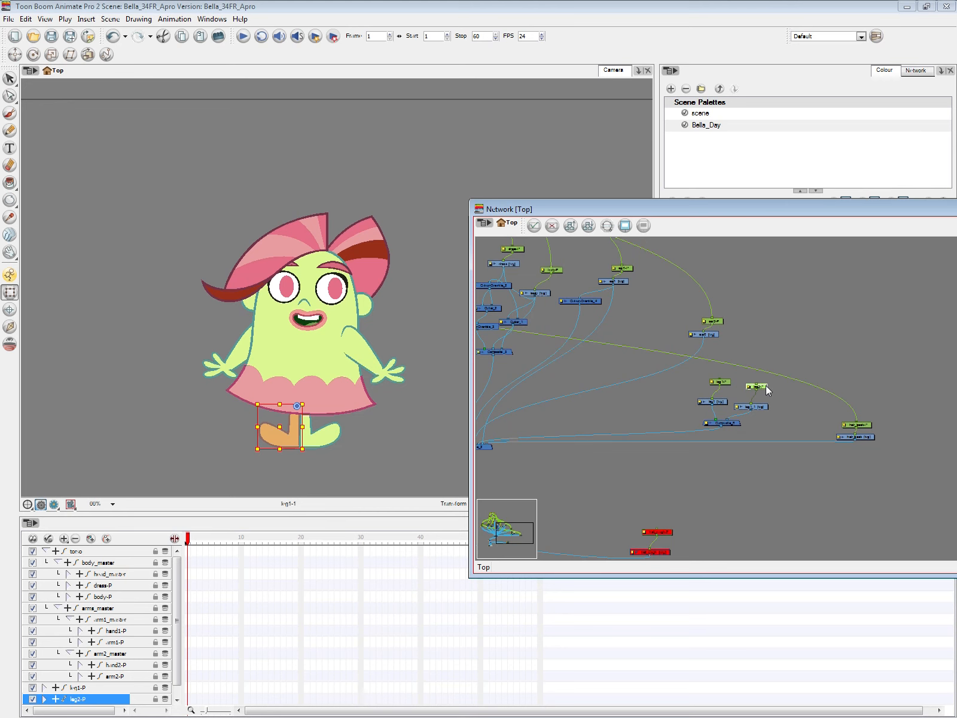
key(ctrl+p)
drag(775, 384, 747, 355)
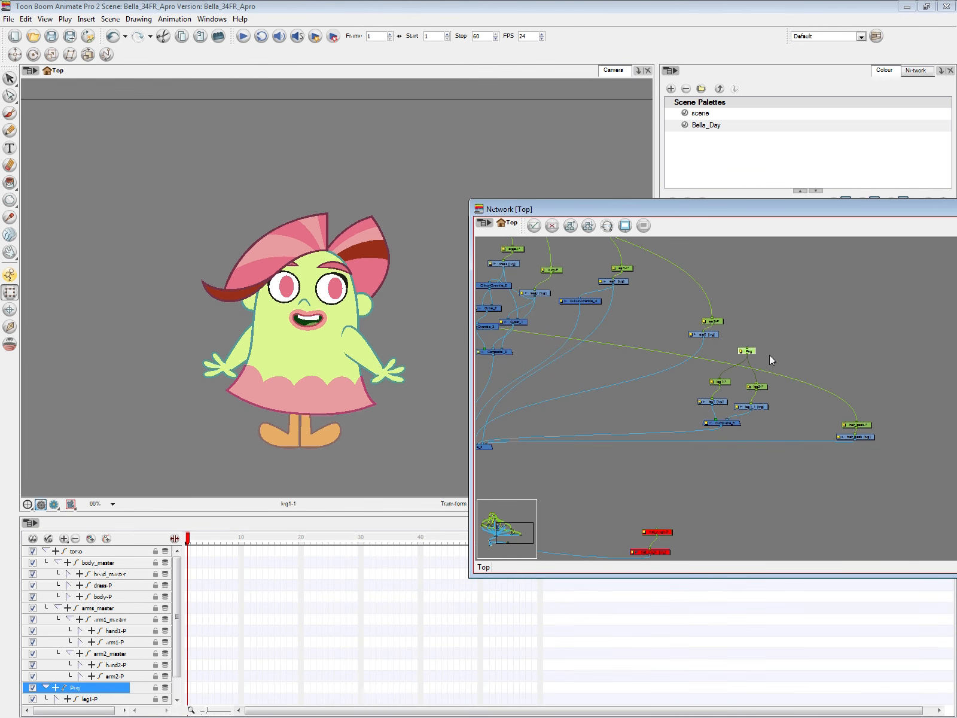
key(shift+e)
double_click(441, 114)
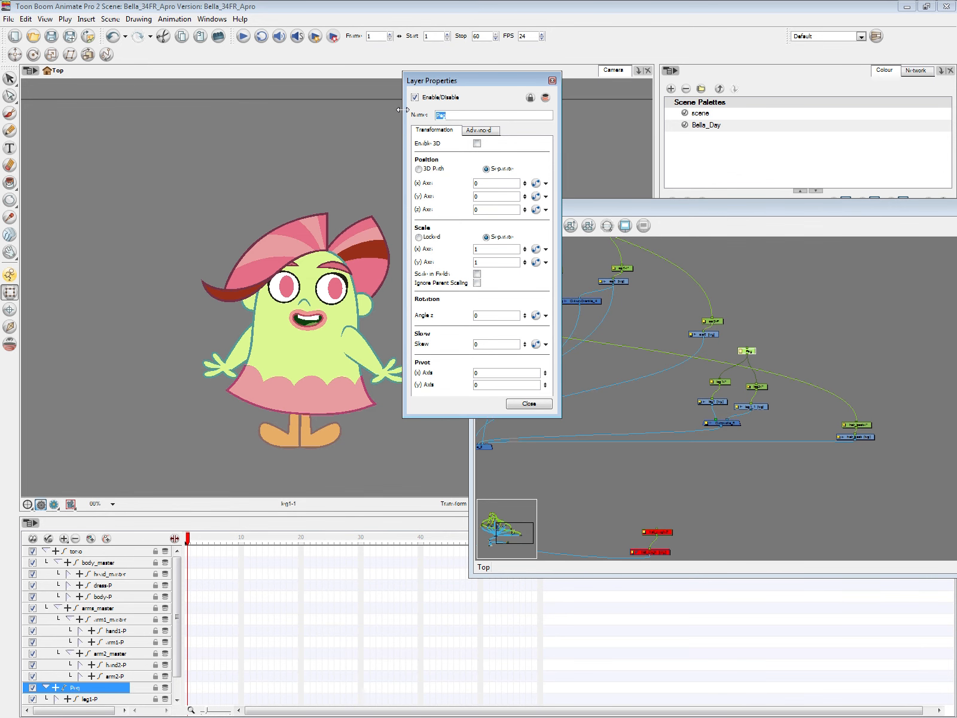
text(L)
click(529, 404)
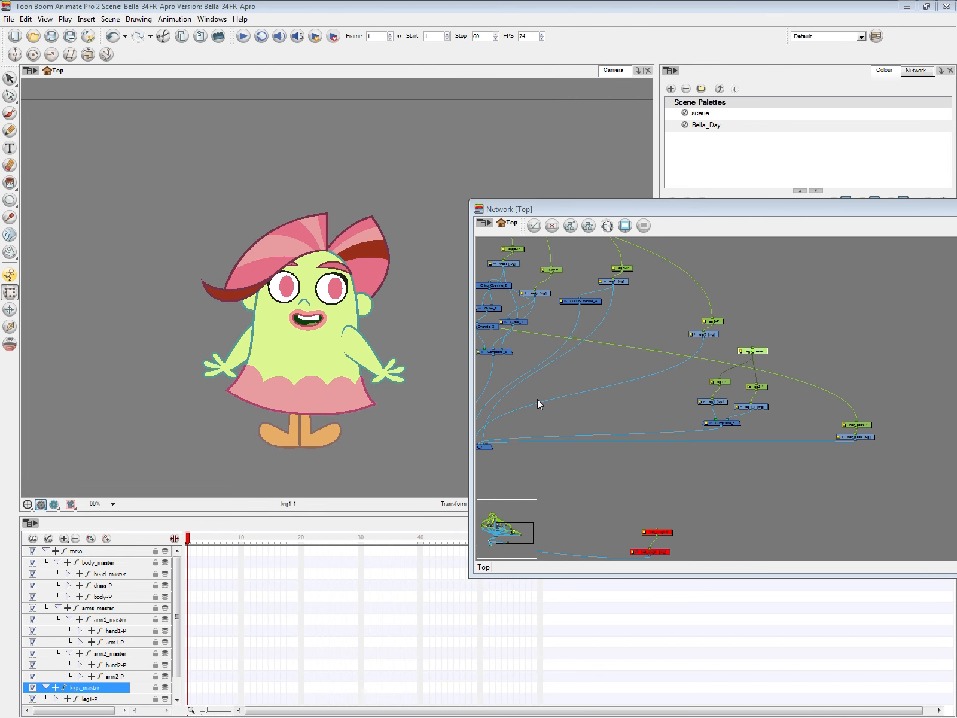
click(743, 483)
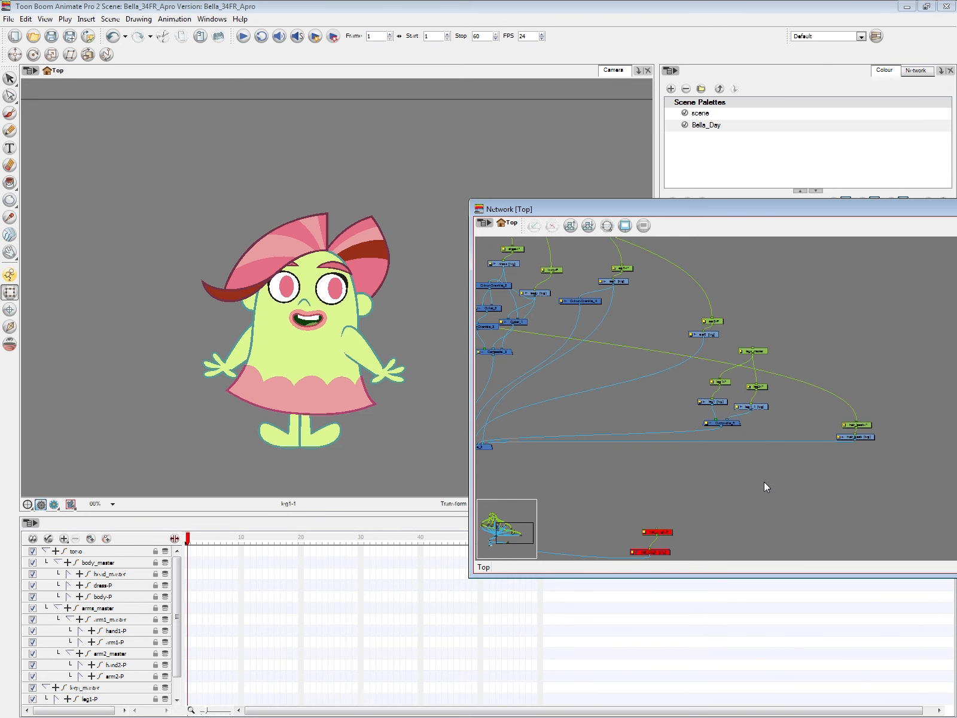
scroll(764, 482, down, 2)
drag(765, 482, 788, 553)
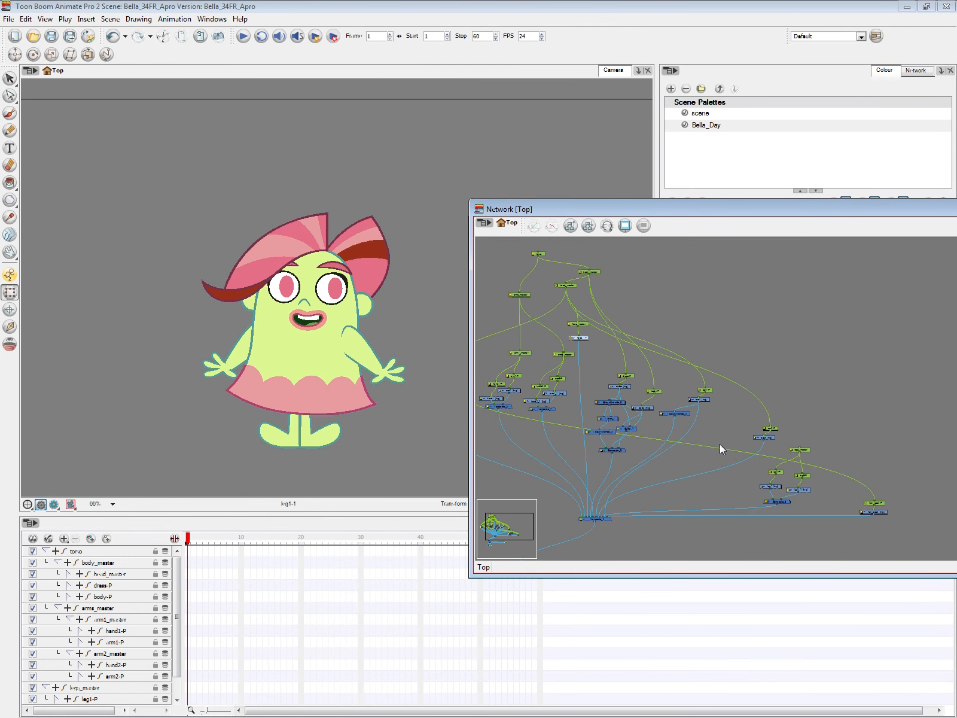
click(540, 254)
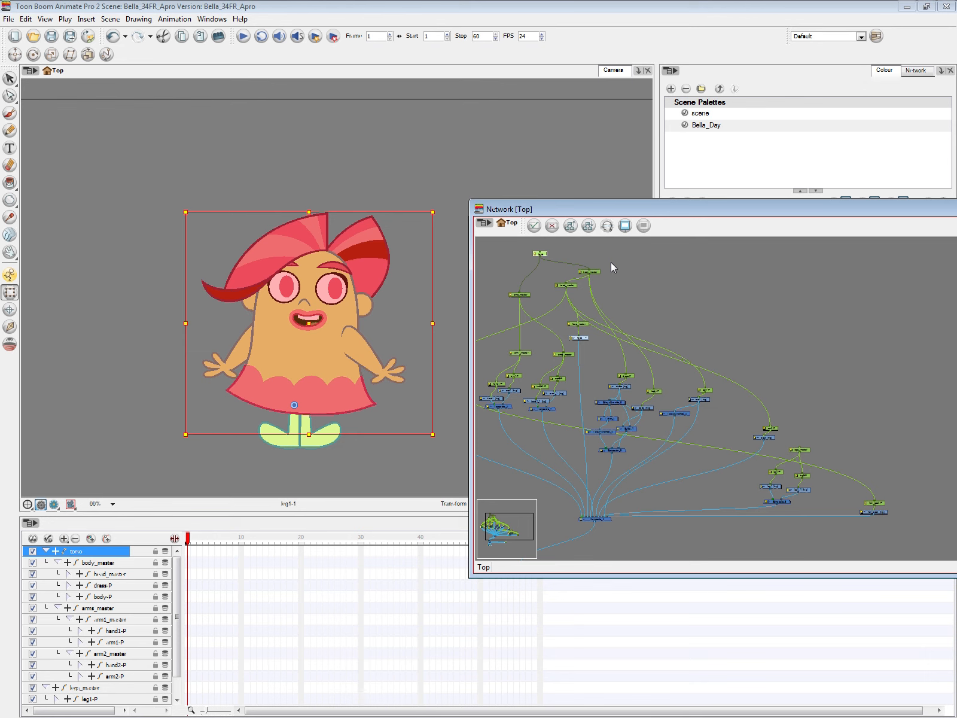
key(ctrl+p)
drag(619, 260, 573, 317)
double_click(571, 317)
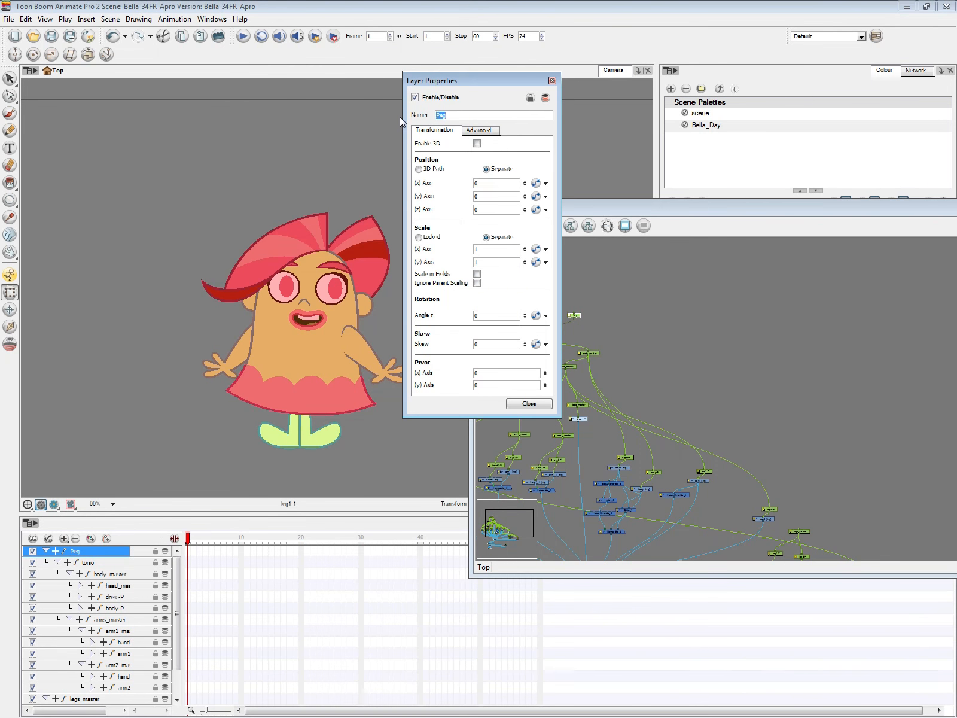
click(529, 403)
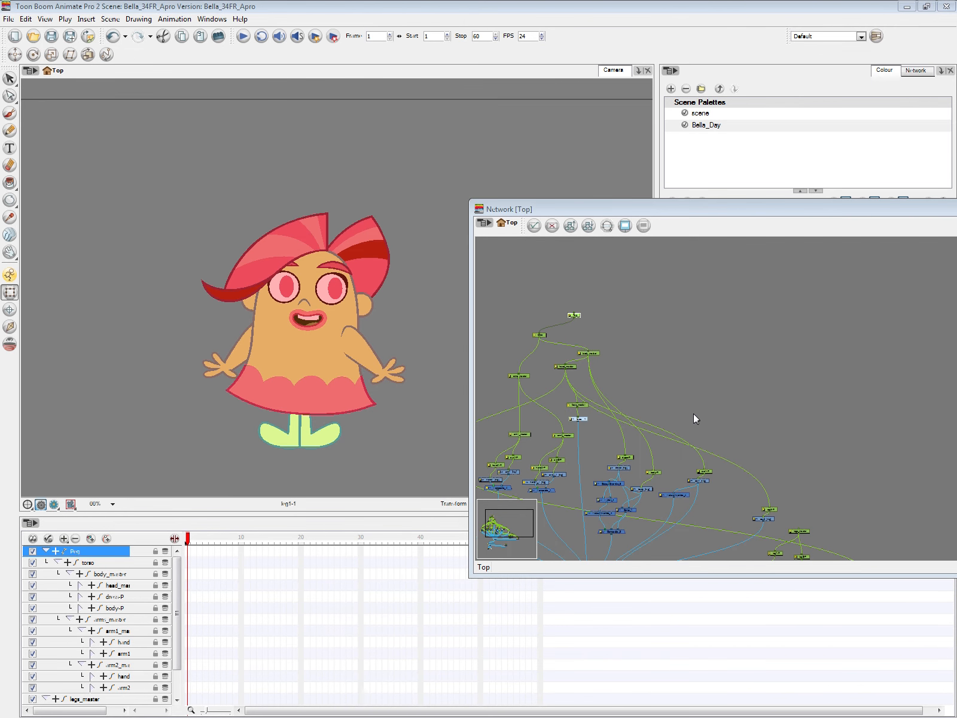
click(601, 288)
click(571, 316)
key(Delete)
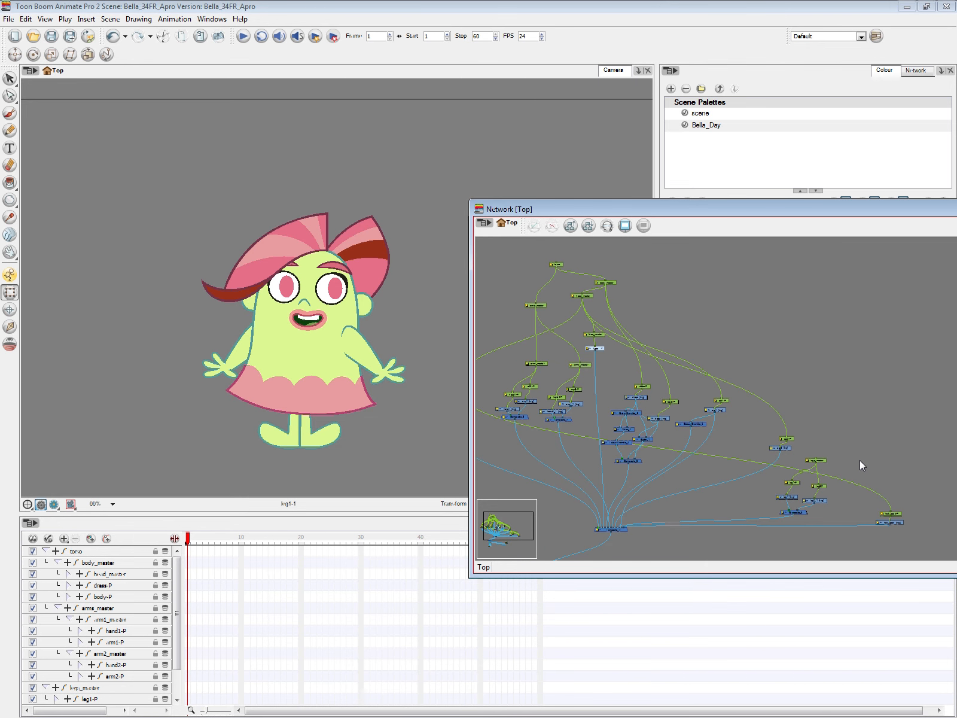
Step: Rearrange the network by moving the second ear nodes in with the head parts and the leg nodes out to the side
scroll(859, 460, down, 2)
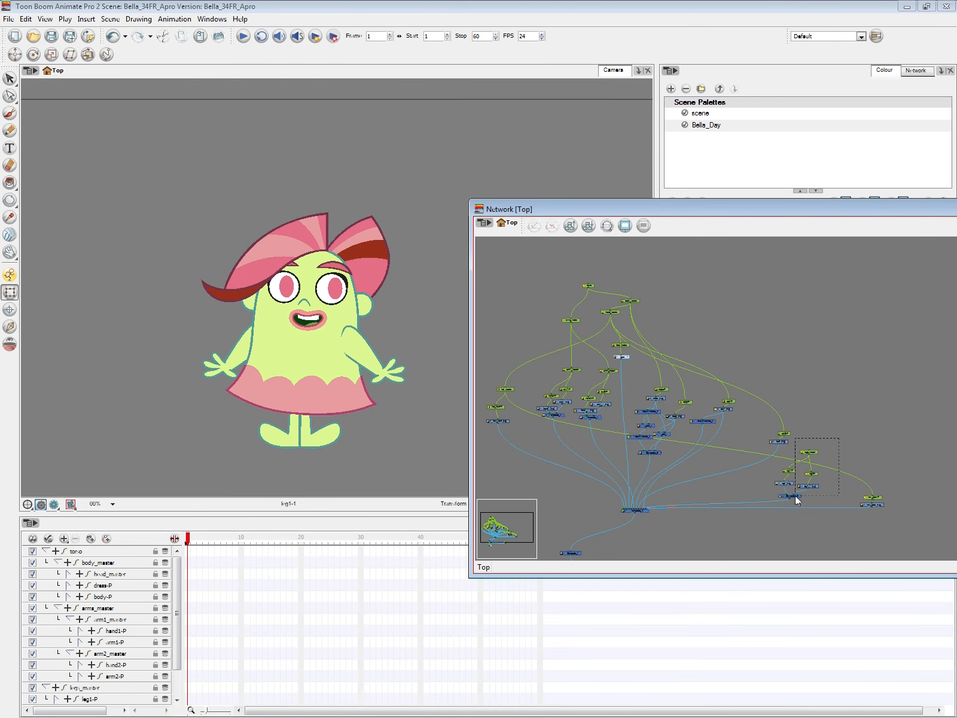
drag(795, 495, 794, 495)
click(780, 438)
drag(780, 438, 815, 507)
drag(808, 452, 867, 413)
click(888, 429)
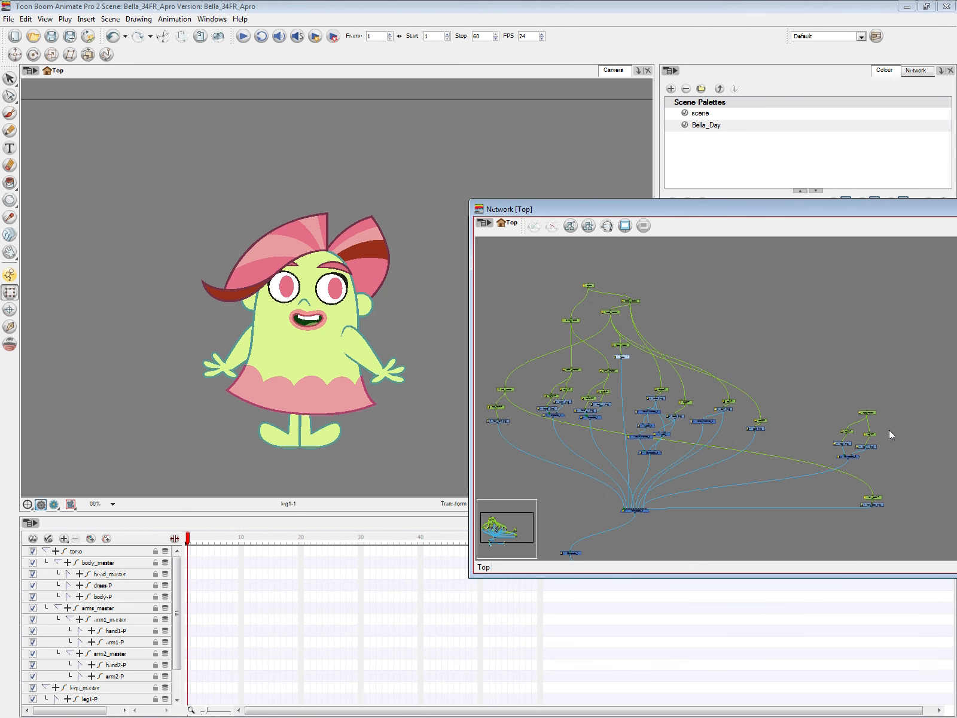
Step: Move the back hair nodes in beside the second ear and shift the leg node cluster further from the body nodes
click(873, 412)
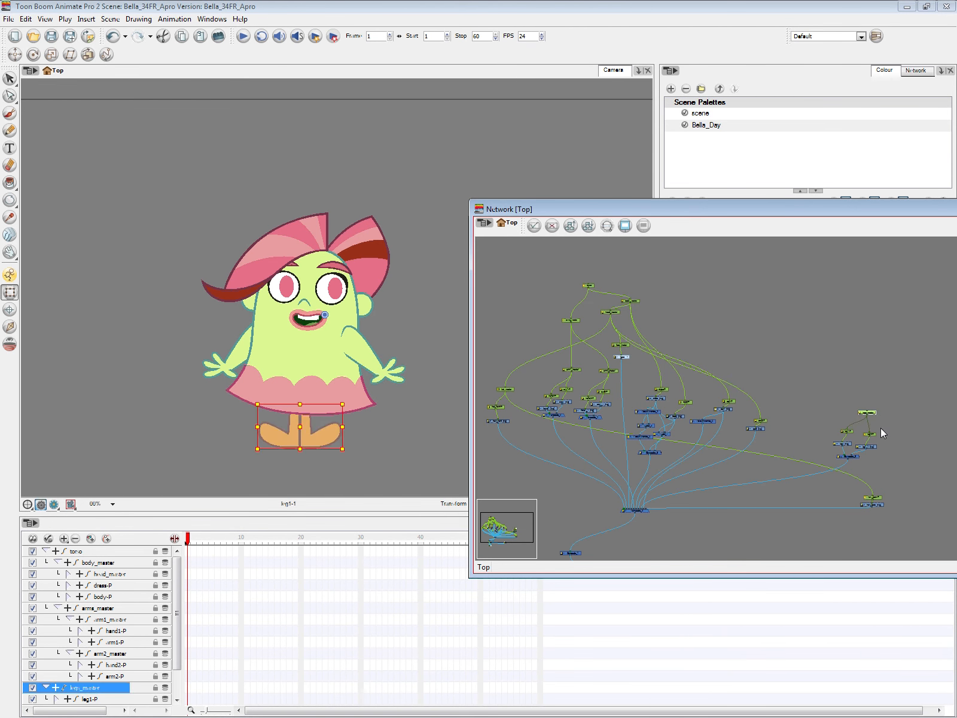
click(871, 505)
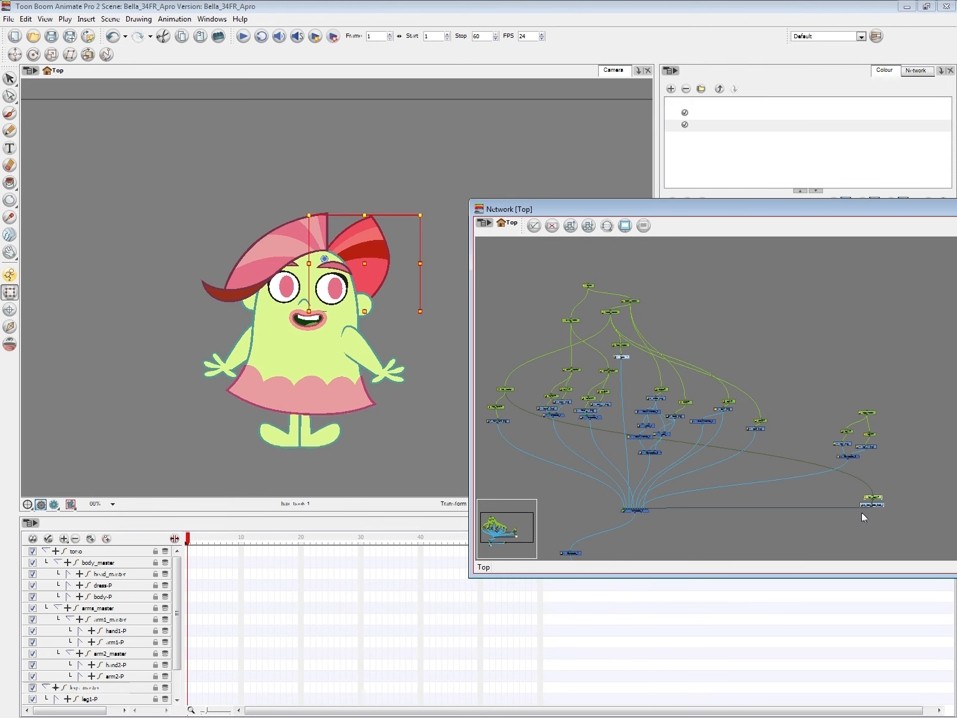
click(867, 518)
scroll(879, 519, down, 1)
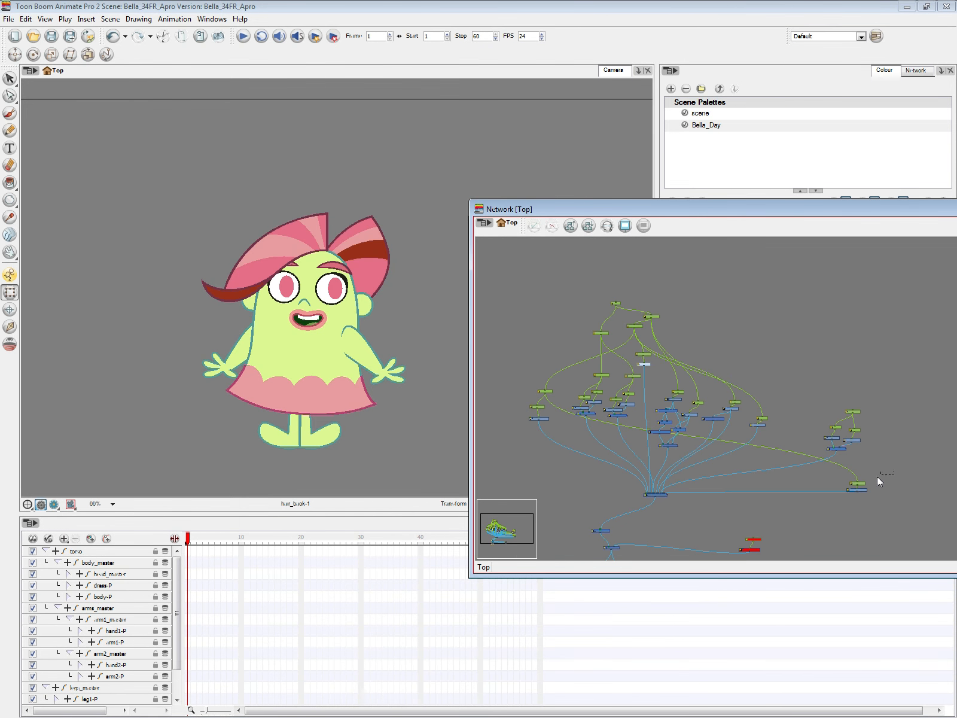
drag(844, 489, 800, 437)
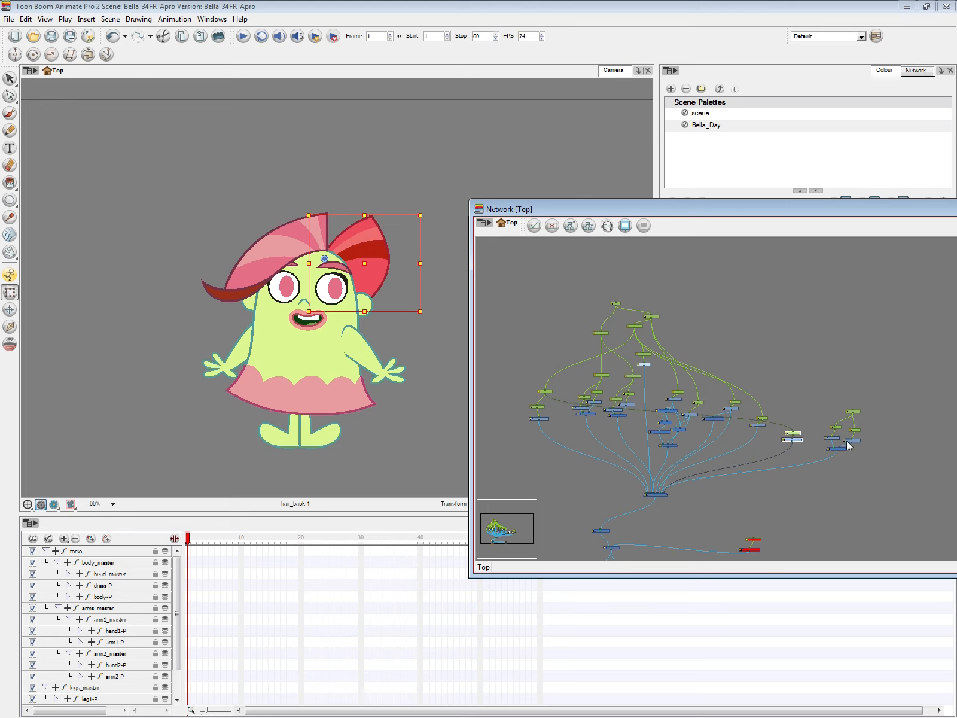
click(619, 301)
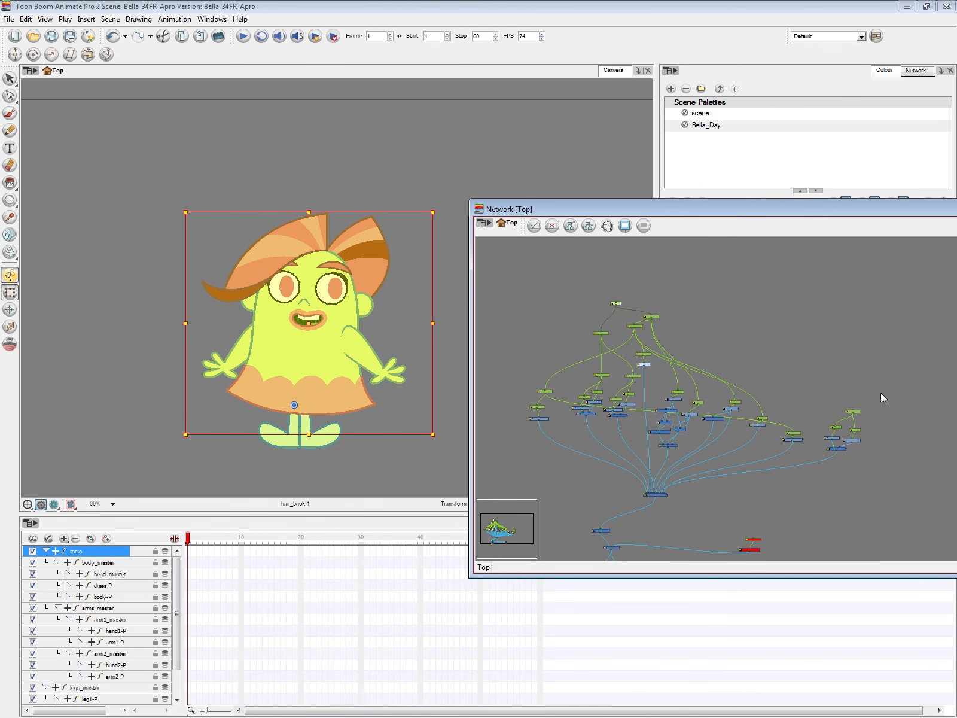
mouse_move(870, 394)
mouse_down()
mouse_move(826, 461)
mouse_move(874, 374)
mouse_up()
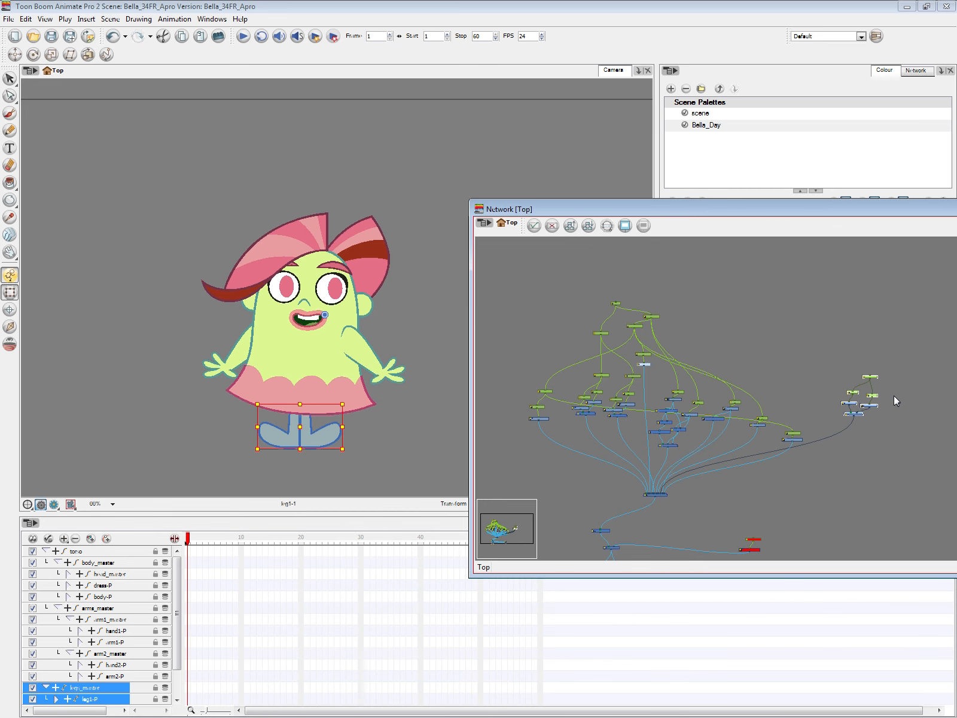
click(880, 430)
Step: Group all the character's nodes, from the torso peg to their composite, and place the group directly above Composite_1
drag(745, 472, 902, 501)
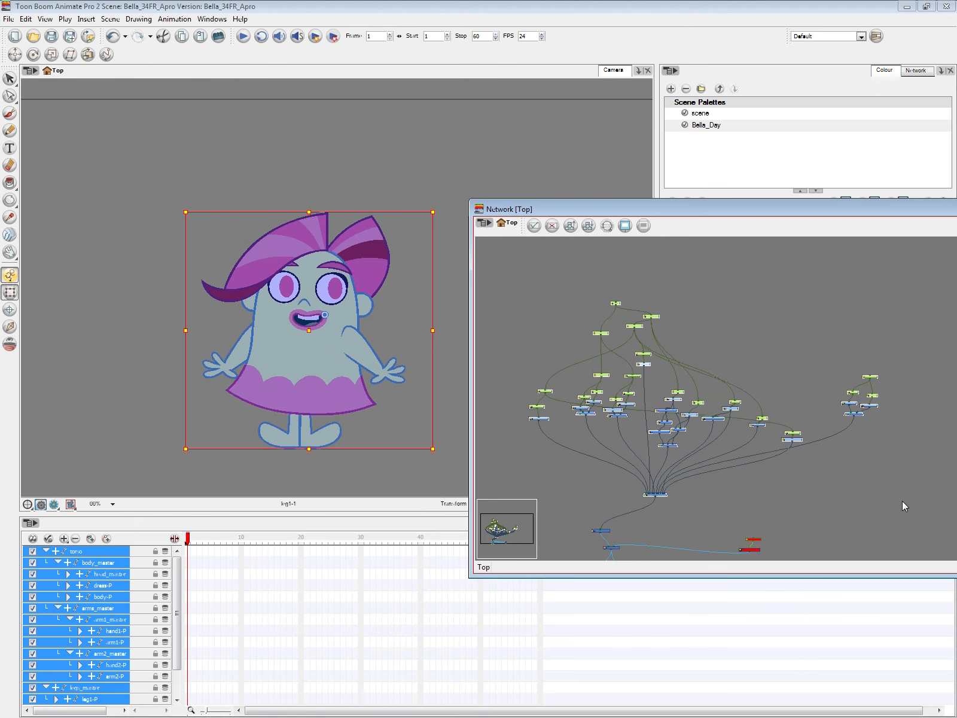
key(ctrl+g)
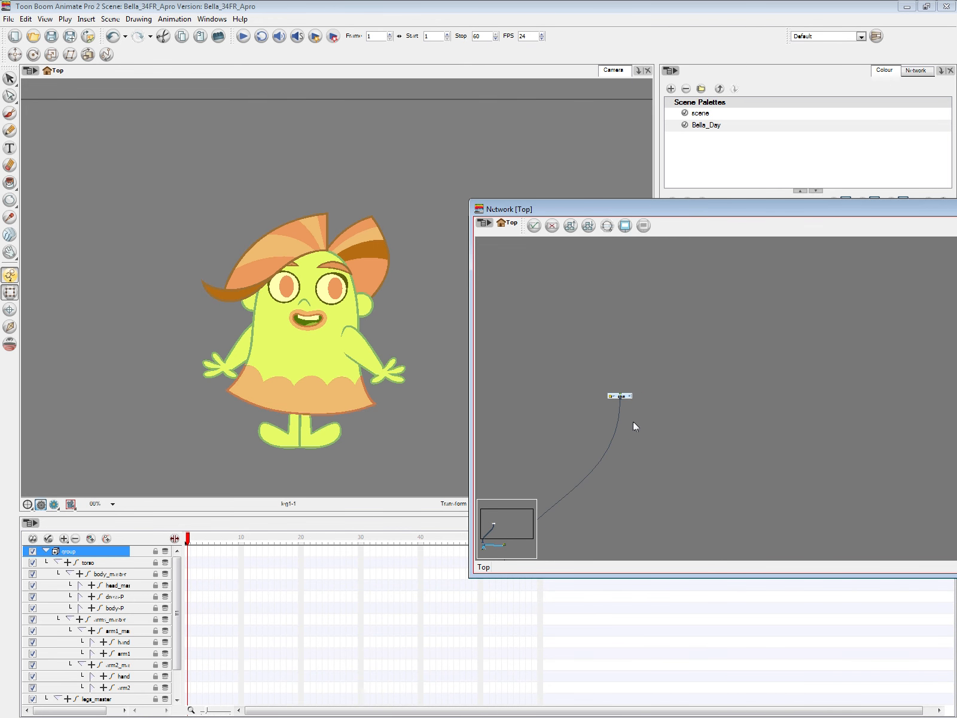
drag(624, 396, 638, 513)
drag(682, 526, 750, 426)
scroll(751, 426, up, 2)
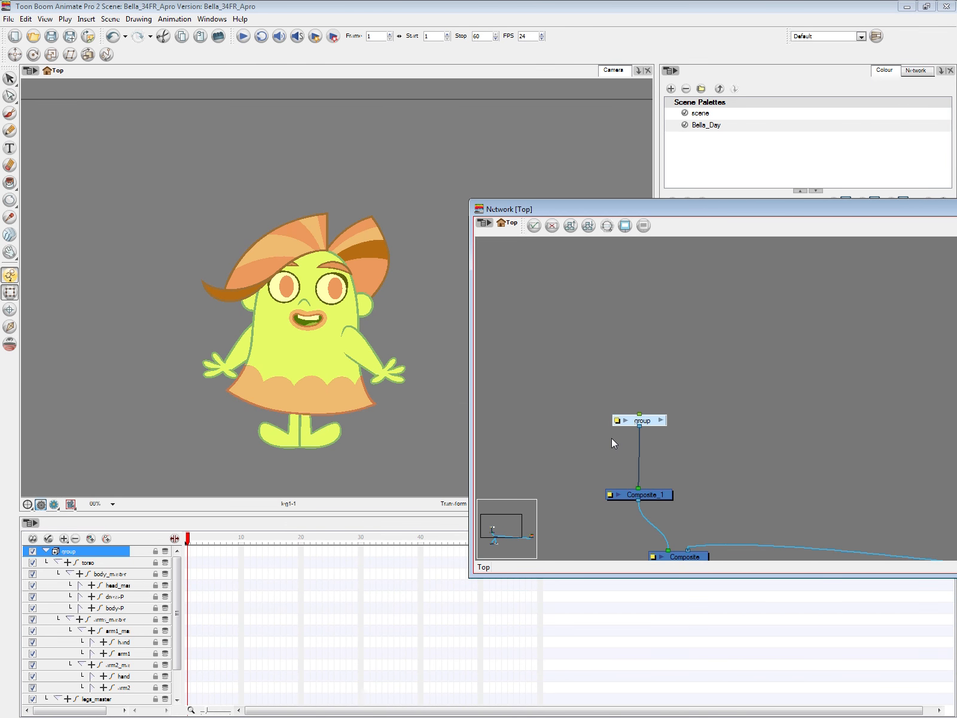
Step: Rename the character group as Bella_34FR
double_click(617, 421)
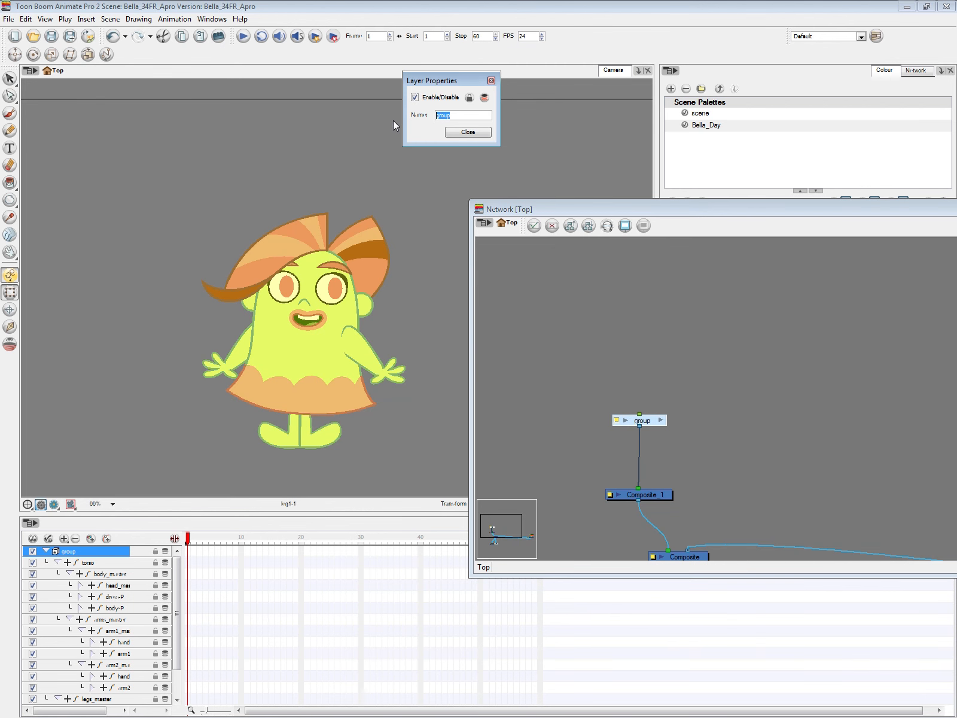
text(Bella_34FR)
click(471, 132)
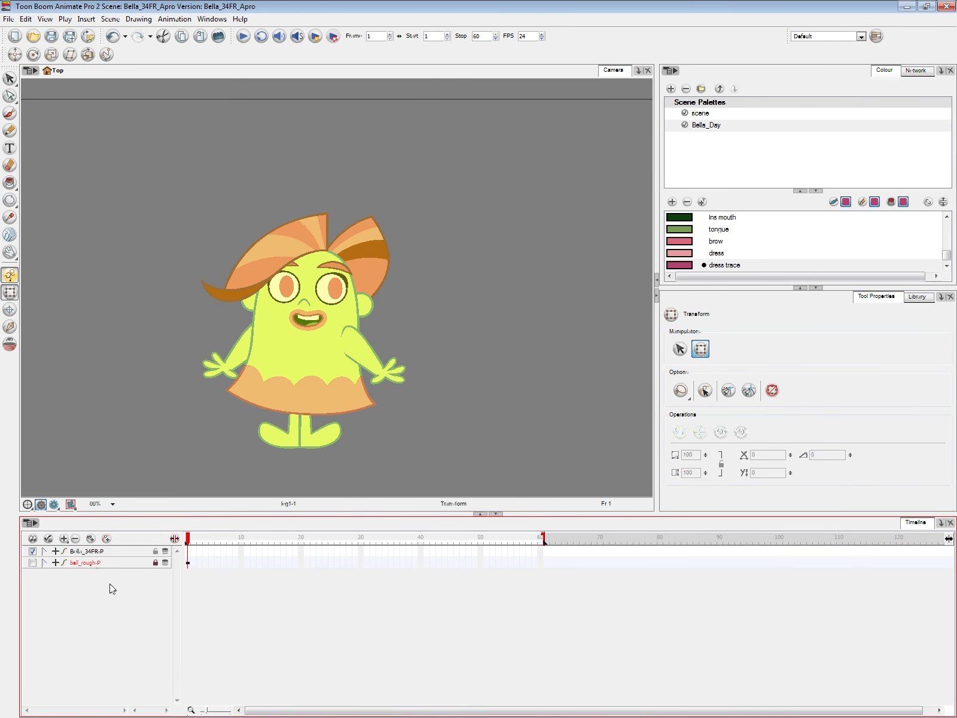
Step: Move the pivot of the Bella_34FR peg down to the ground point between the character's feet
click(91, 551)
click(188, 551)
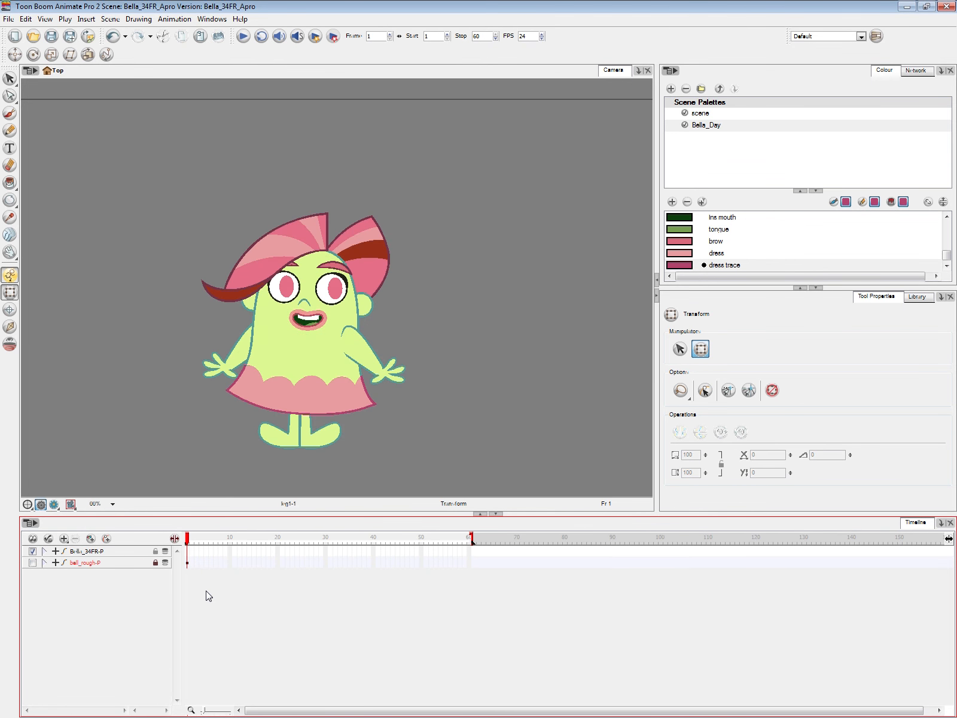
scroll(392, 394, down, 3)
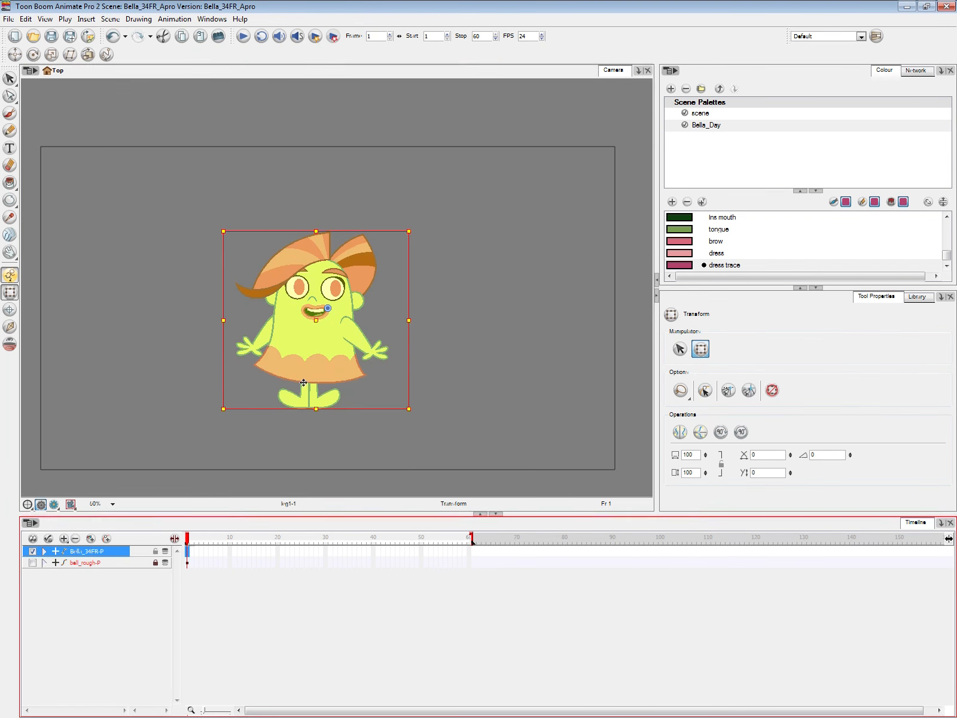
drag(278, 356, 245, 319)
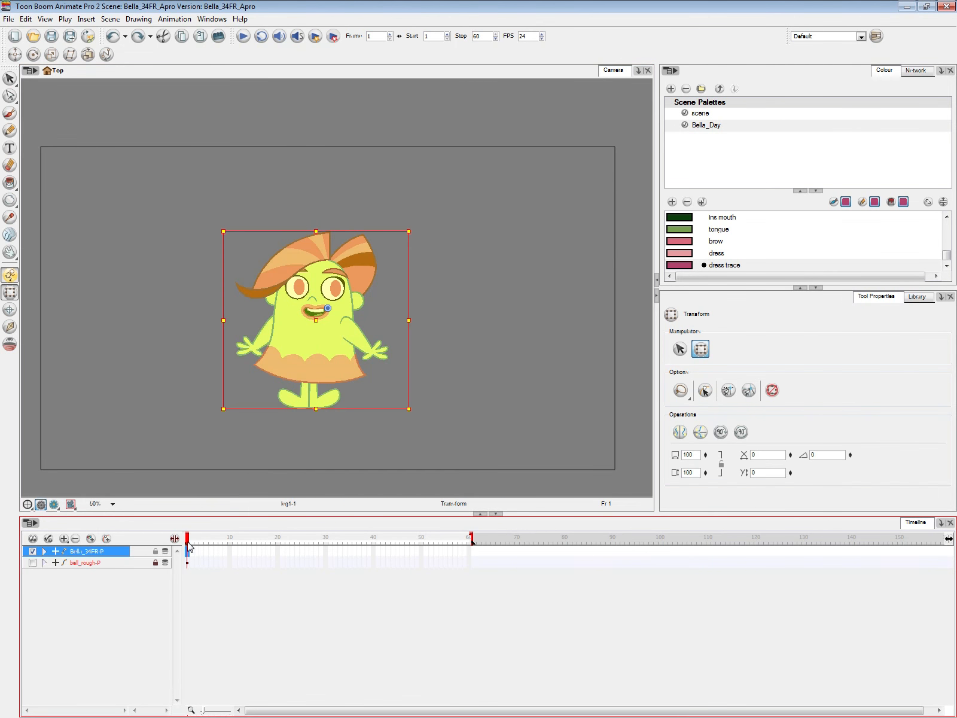
click(34, 55)
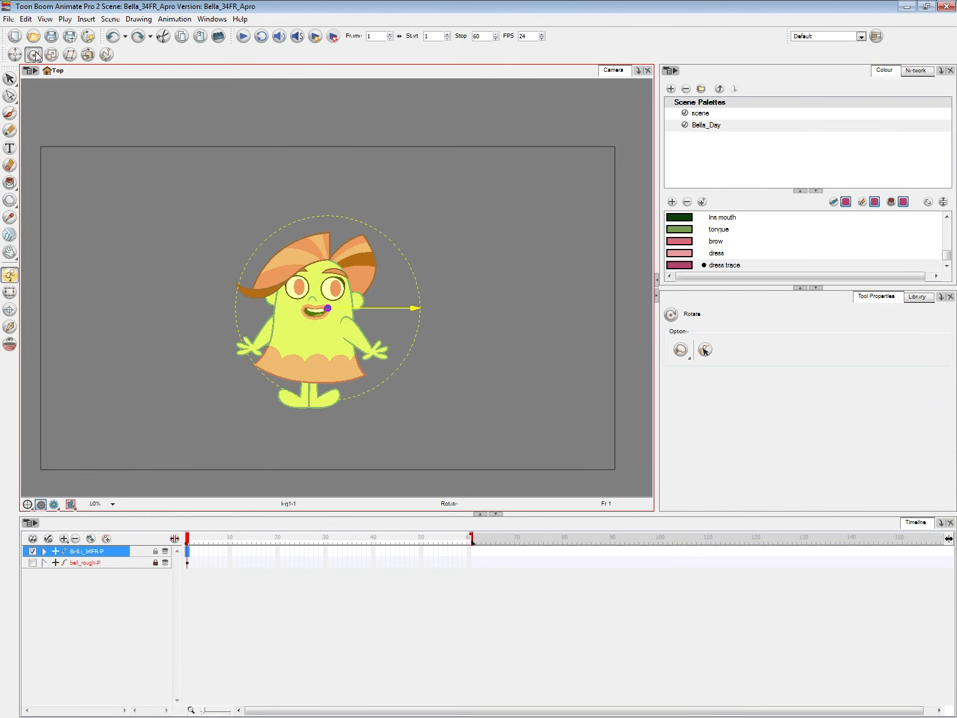
drag(328, 308, 309, 406)
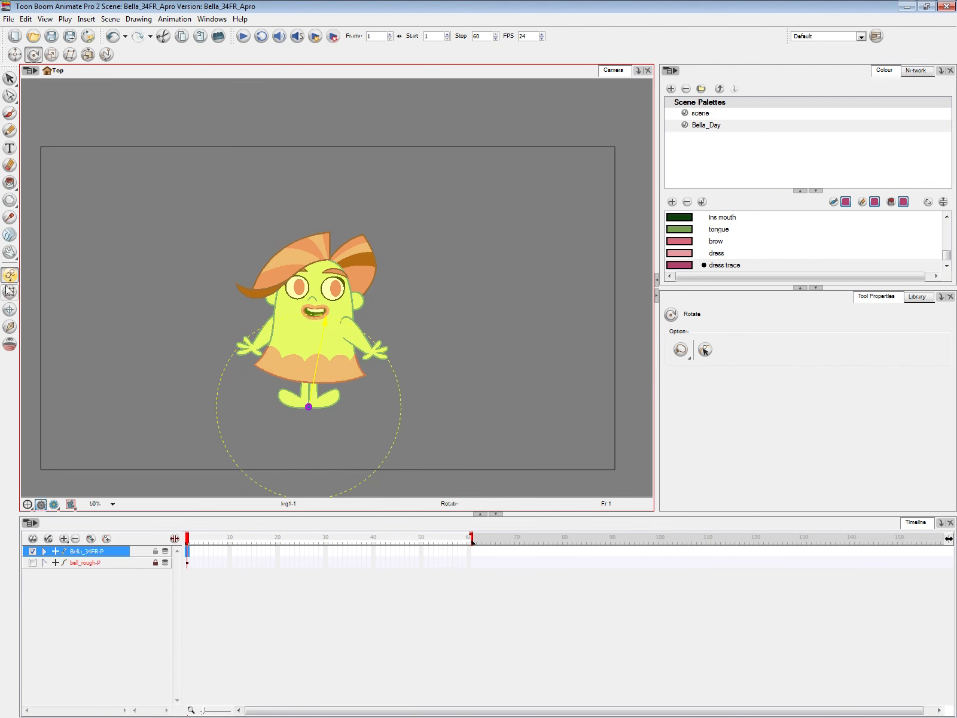
click(9, 291)
click(272, 620)
Step: Test the rotation of each leg around its pivot and undo both trial movements
click(327, 398)
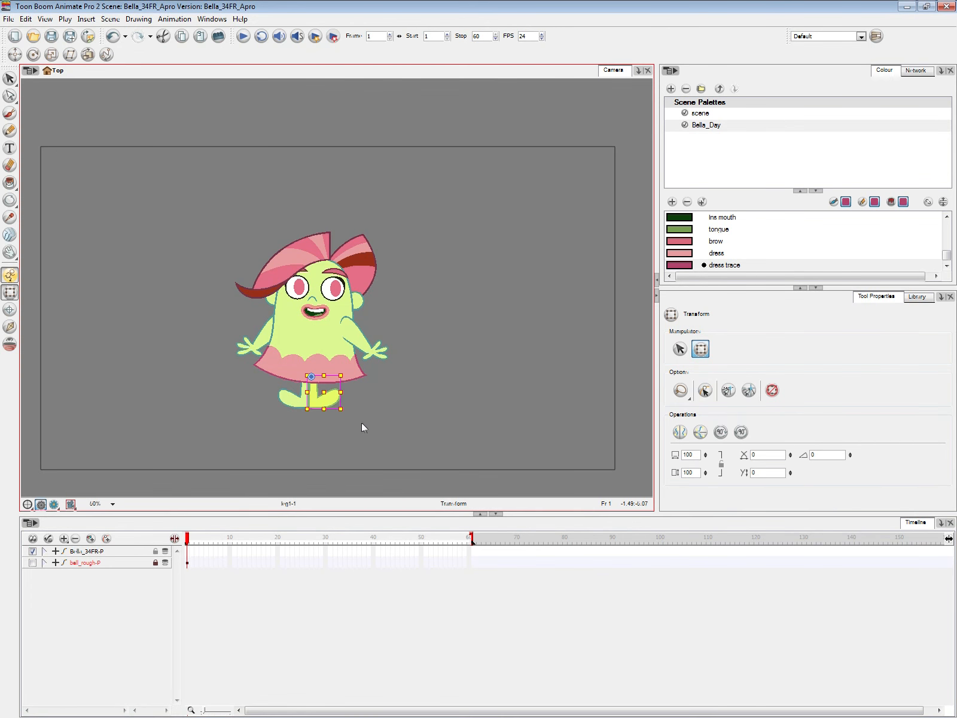
drag(346, 414, 489, 388)
key(ctrl+z)
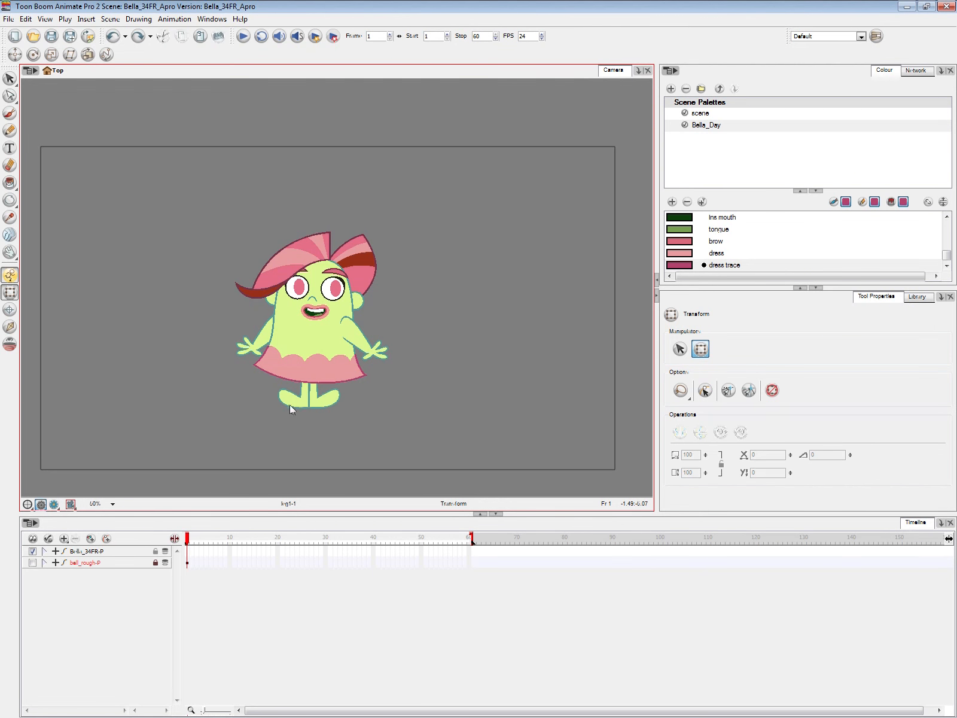
click(293, 404)
drag(313, 416, 276, 441)
key(ctrl+z)
click(382, 410)
Step: Test the movement of the front arm together with its hand and undo the trial
key(2)
key(2)
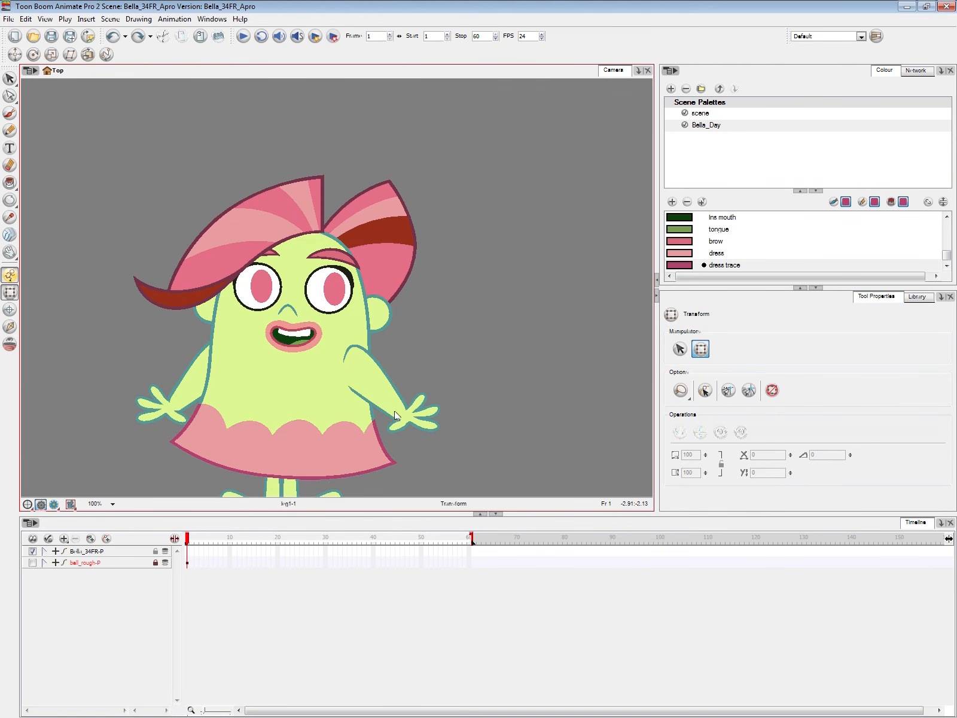
click(395, 416)
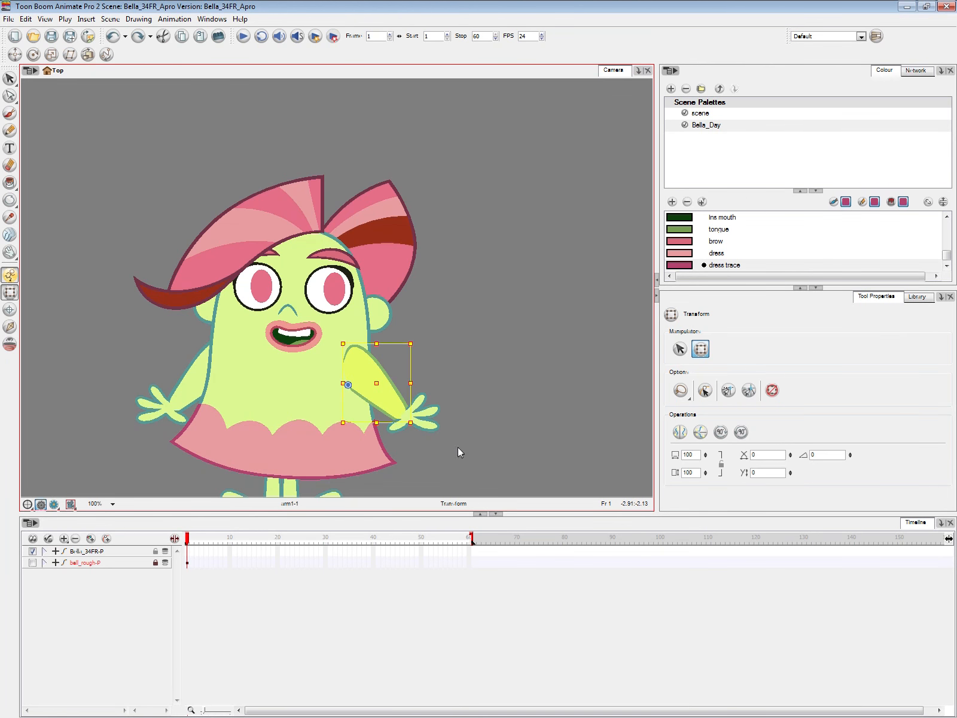
mouse_move(457, 448)
mouse_down()
mouse_move(442, 442)
mouse_move(470, 432)
mouse_move(467, 447)
mouse_up()
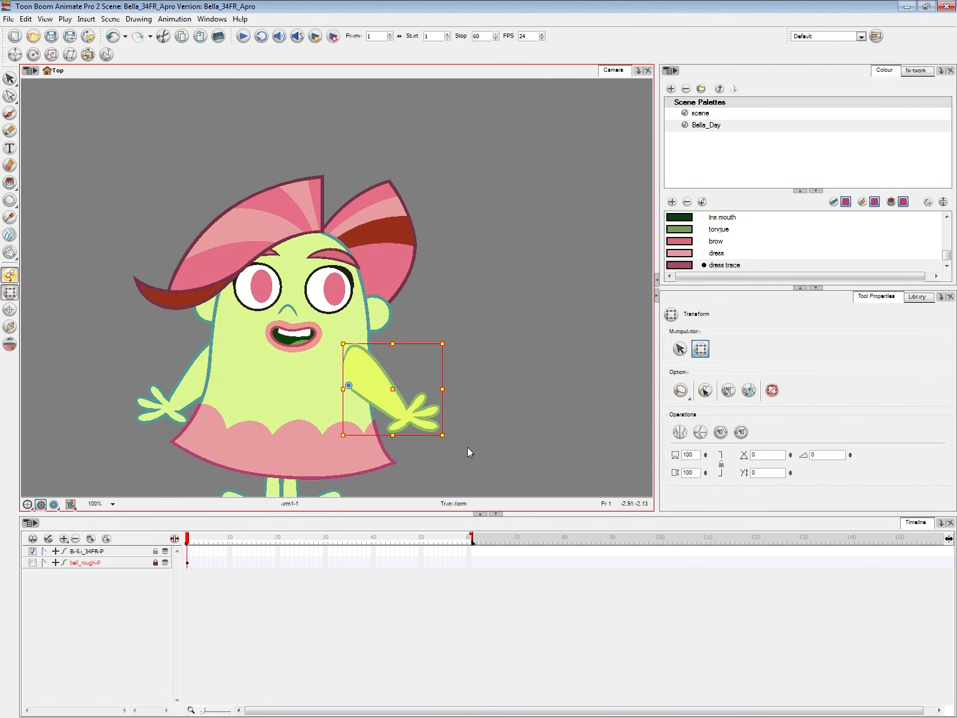
key(ctrl+z)
click(491, 425)
key(1)
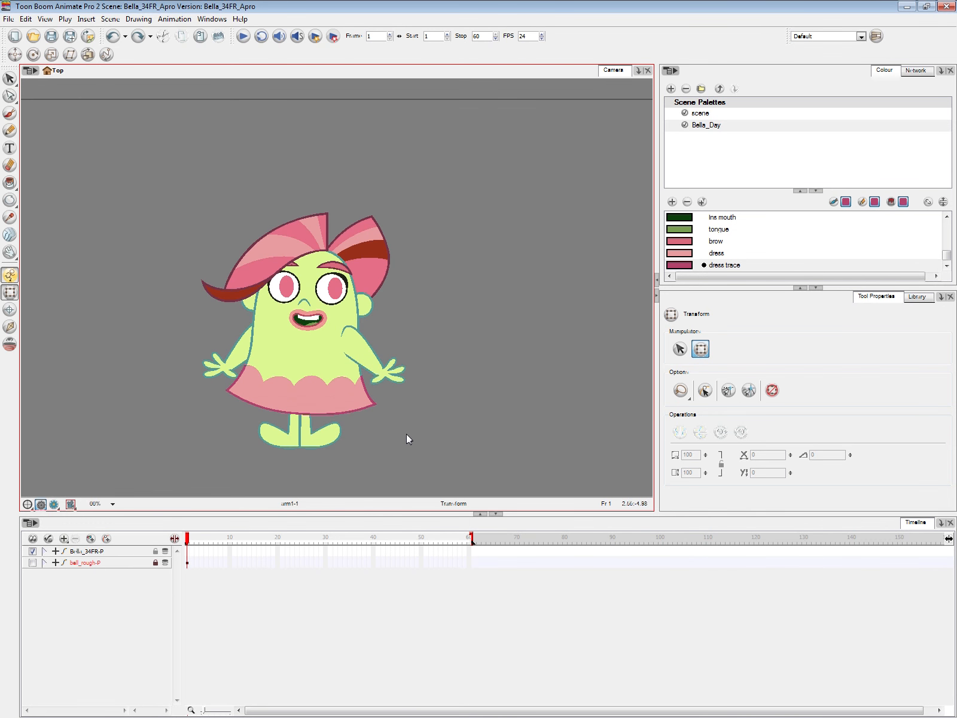
Step: Select the dress and the lips in turn to check where their pivots sit
click(380, 393)
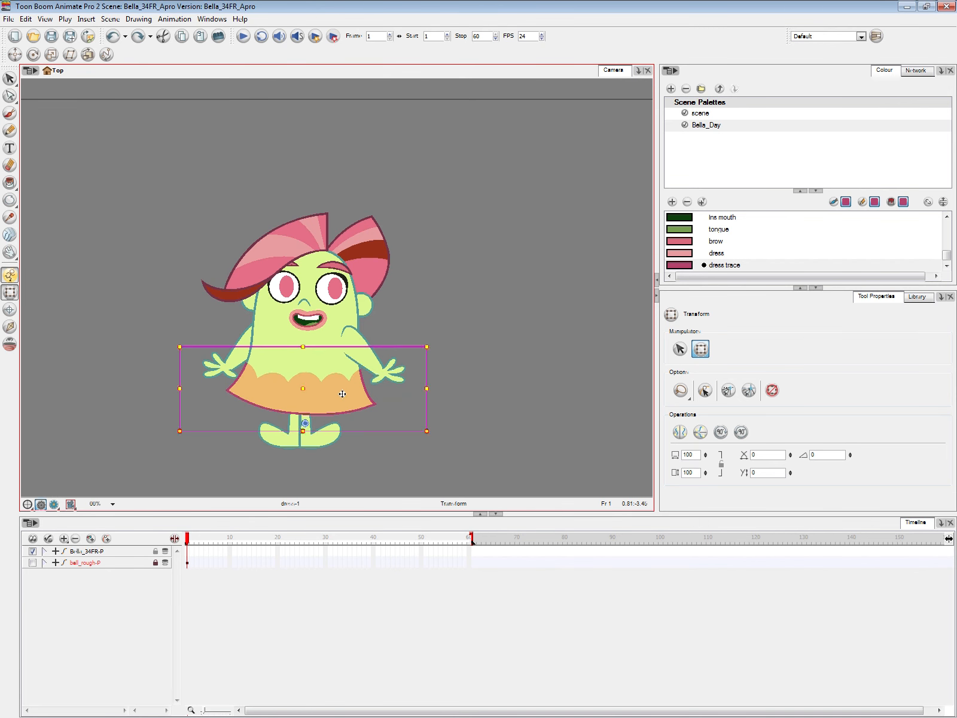
click(477, 385)
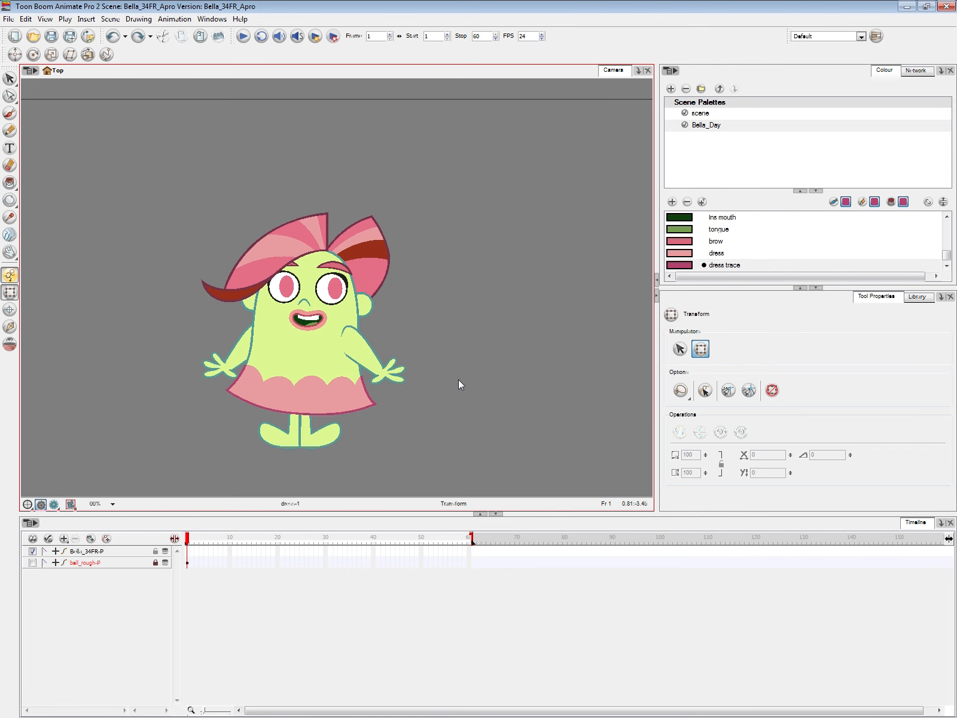
key(2)
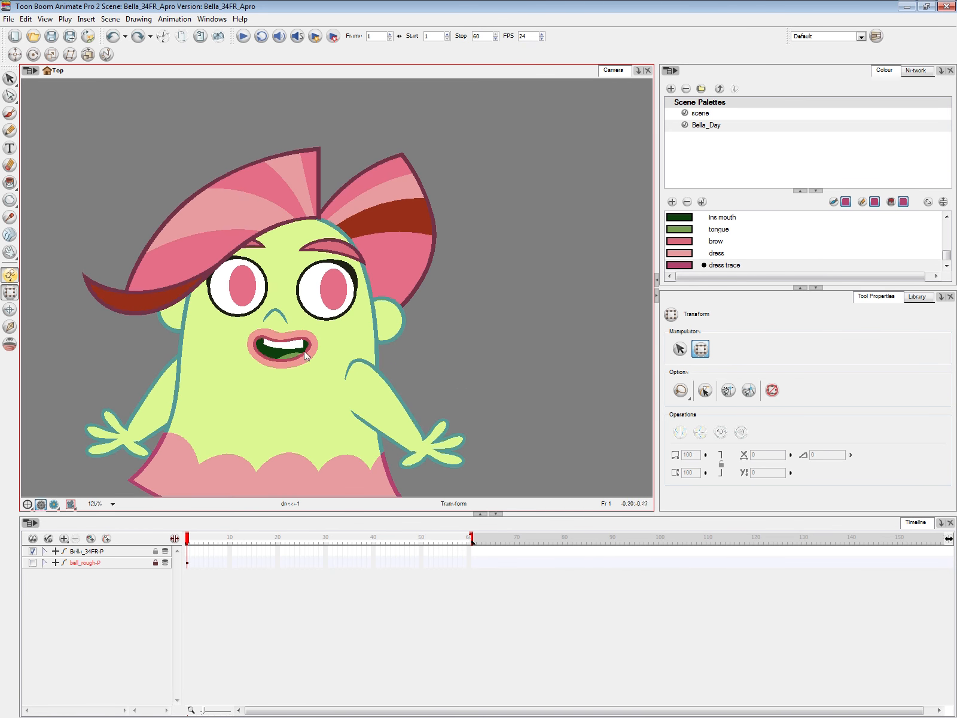
click(305, 355)
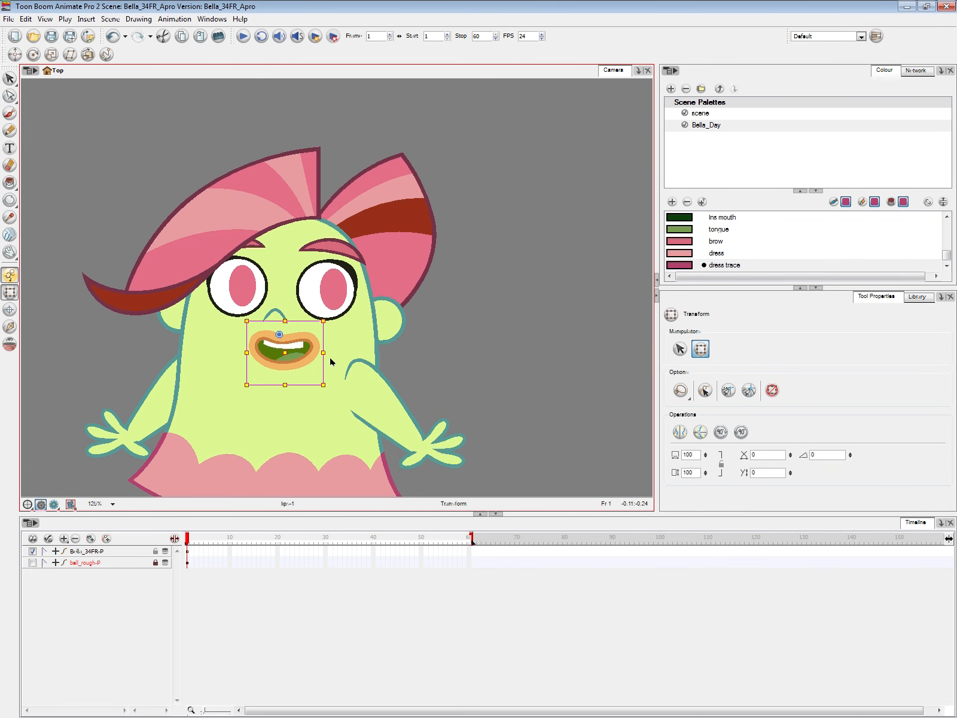
Step: Set the eye1 layer's embedded pivot option to Apply Embedded Pivot on Parent Peg
click(359, 287)
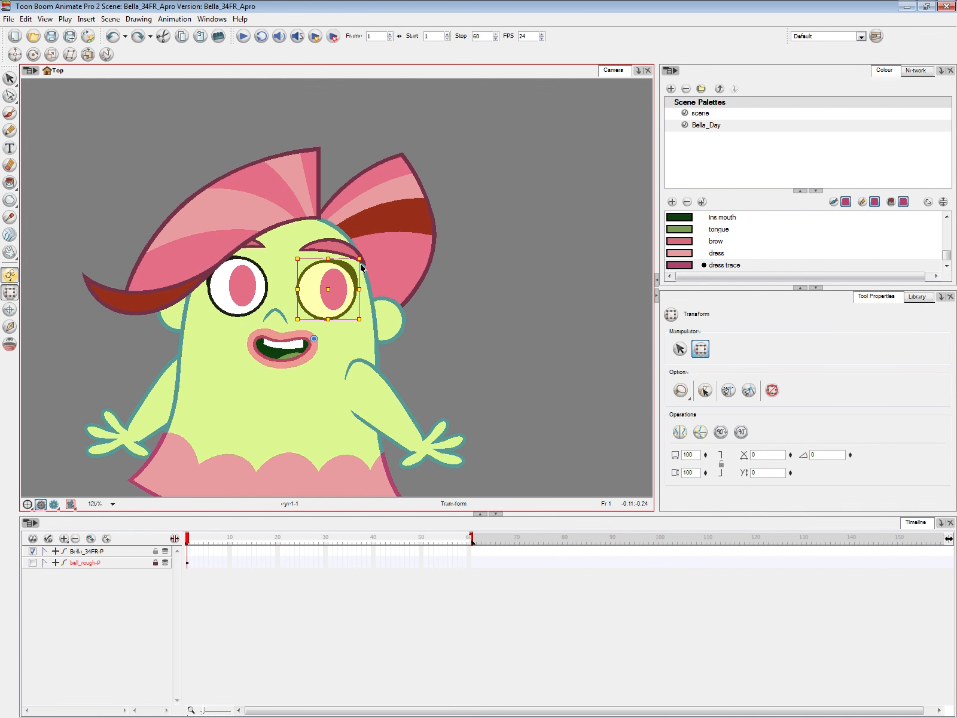
click(37, 85)
click(359, 272)
key(shift+e)
click(477, 130)
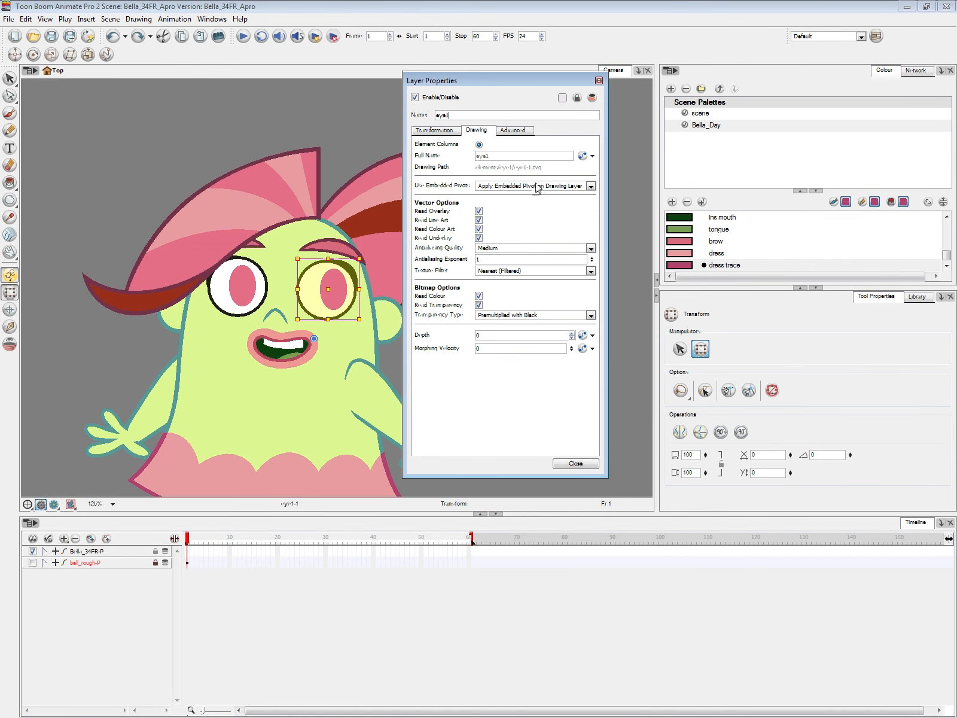
click(536, 186)
click(540, 205)
click(575, 463)
Step: Set the eye1_1 layer's embedded pivot option to Apply Embedded Pivot on Parent Peg
click(267, 274)
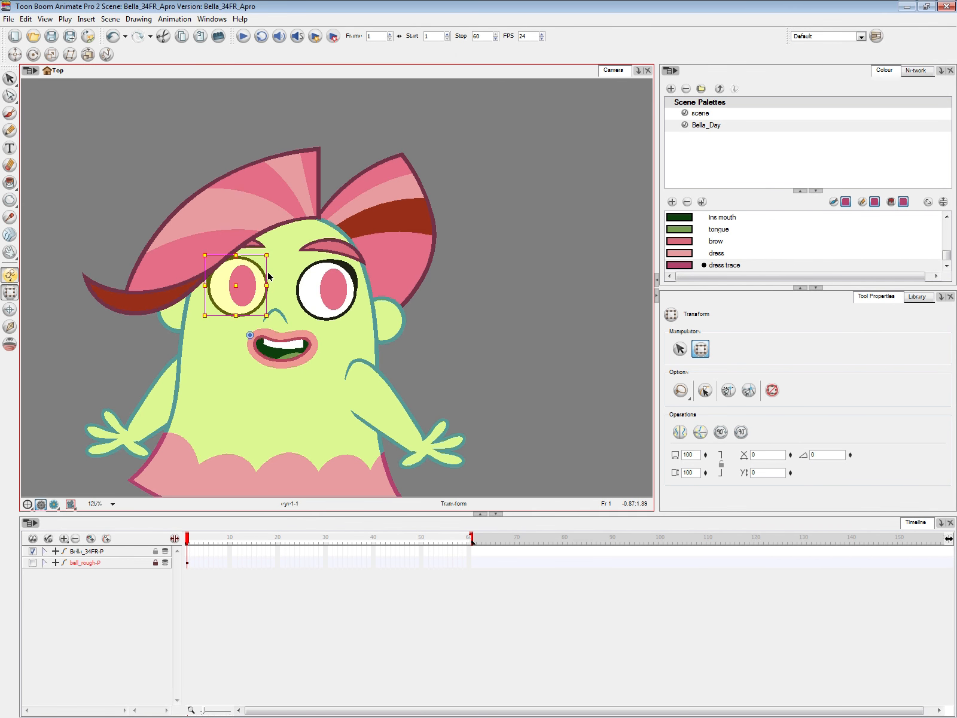
key(shift+e)
click(508, 185)
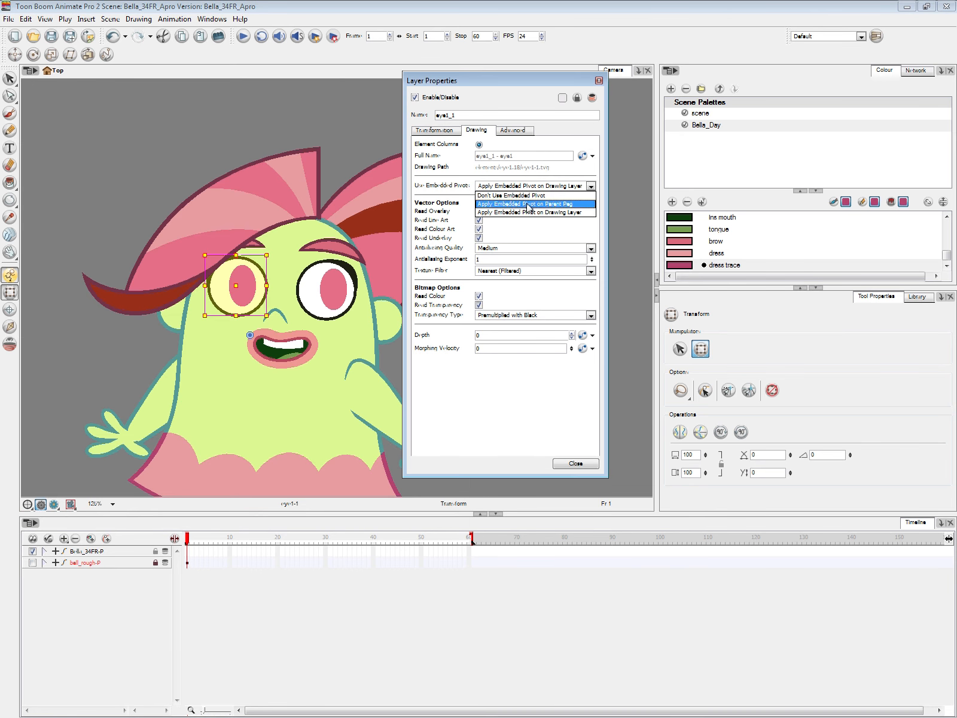
click(535, 205)
click(596, 464)
click(626, 440)
Step: Check the pivot positions of the brow, the eye1 drawing, and the front hand and arm by selecting each one
click(349, 253)
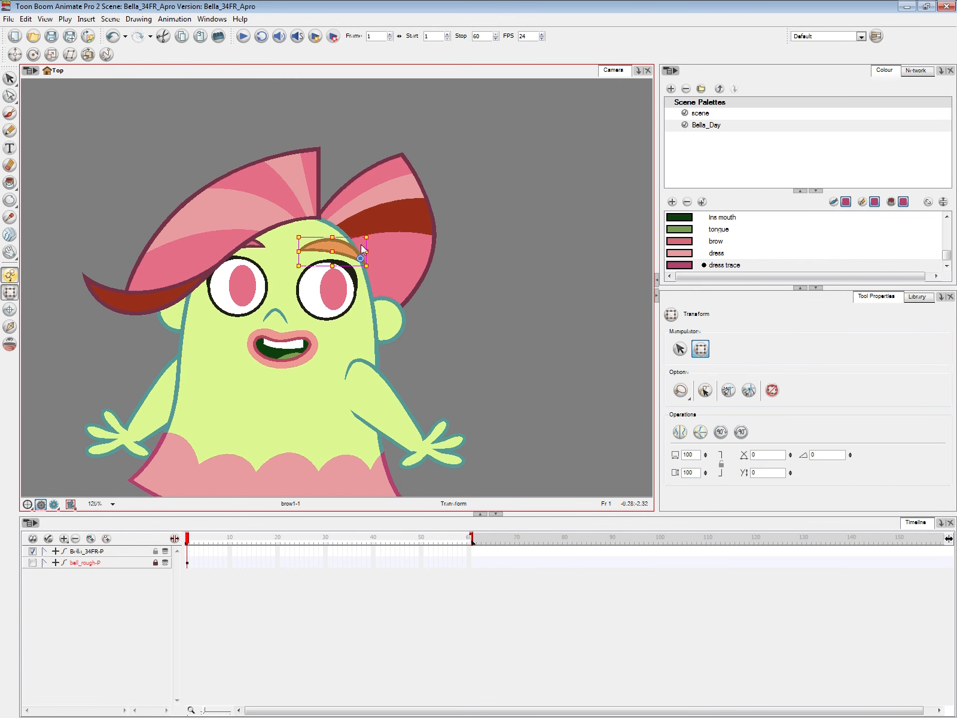
click(487, 390)
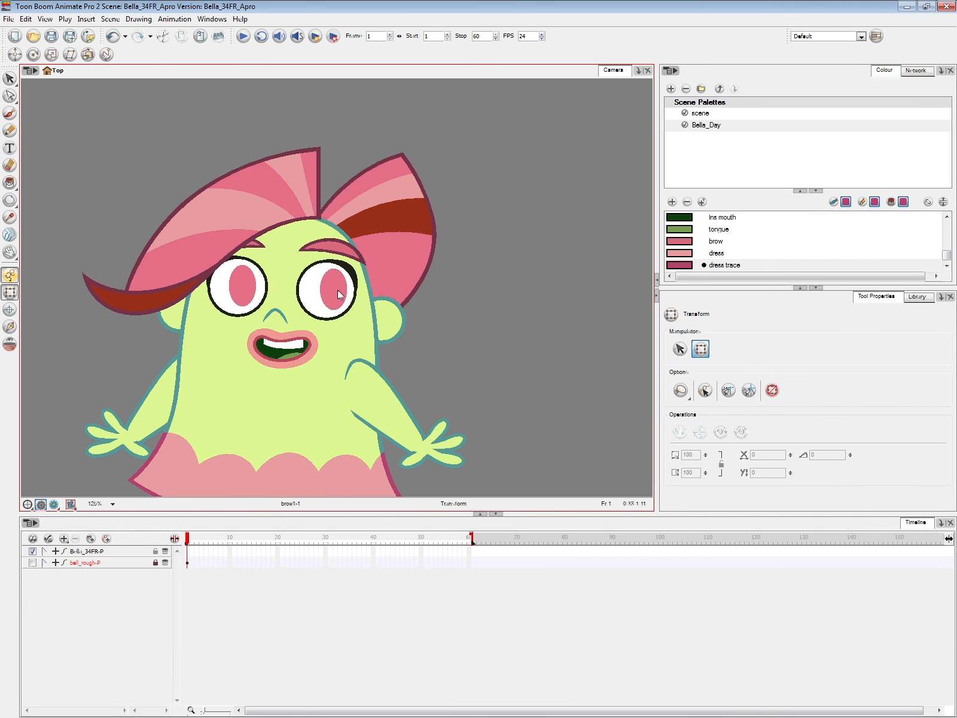
click(358, 289)
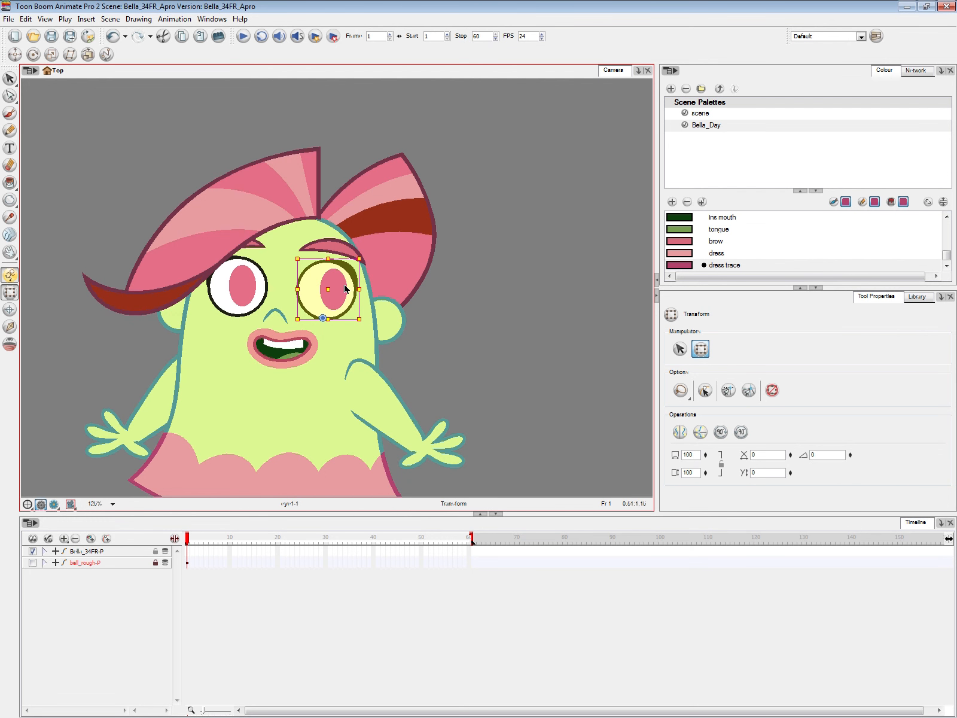
click(449, 449)
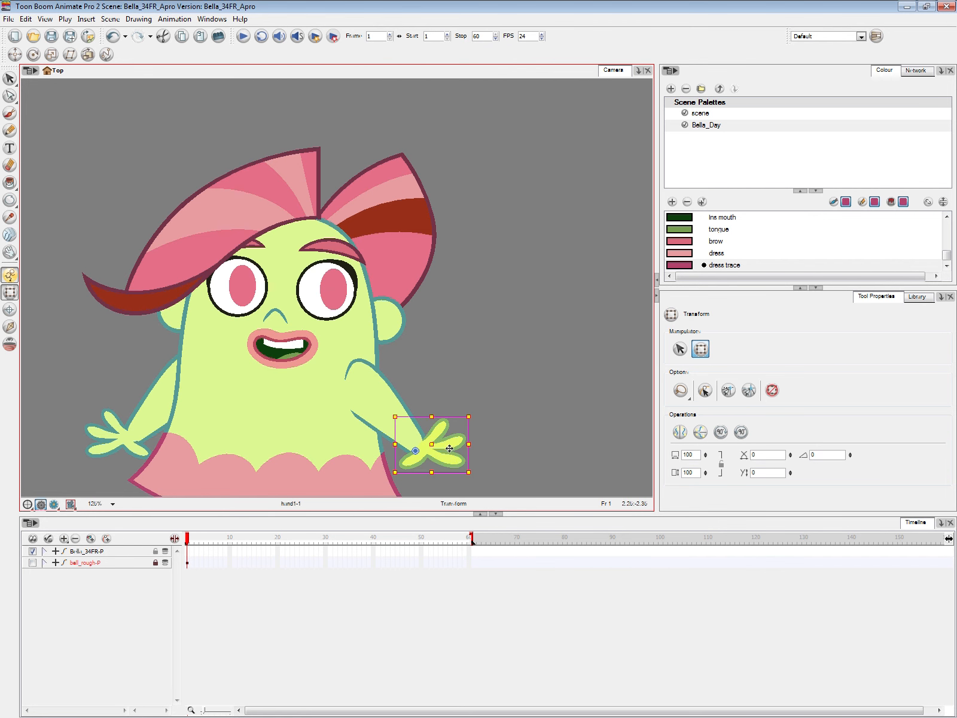
click(493, 443)
click(407, 434)
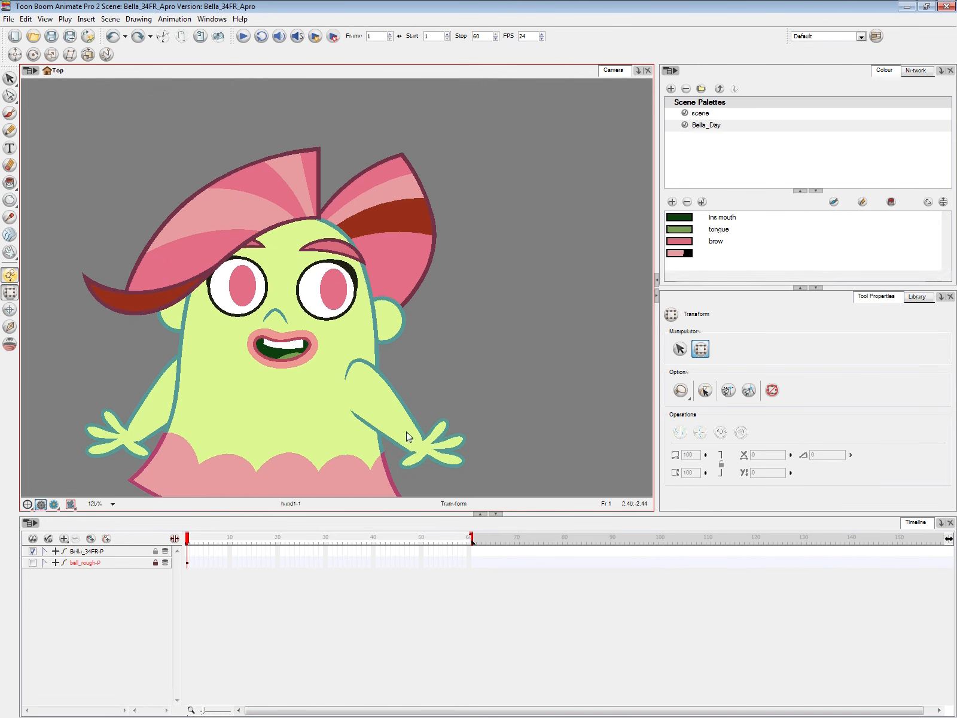
key(1)
click(470, 421)
key(1)
key(1)
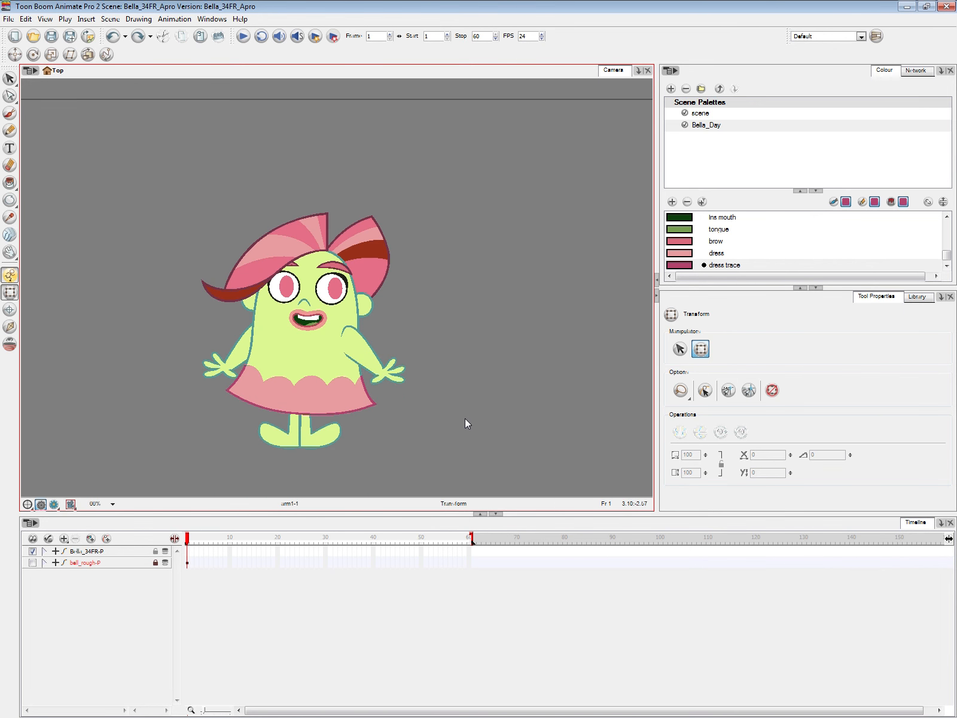